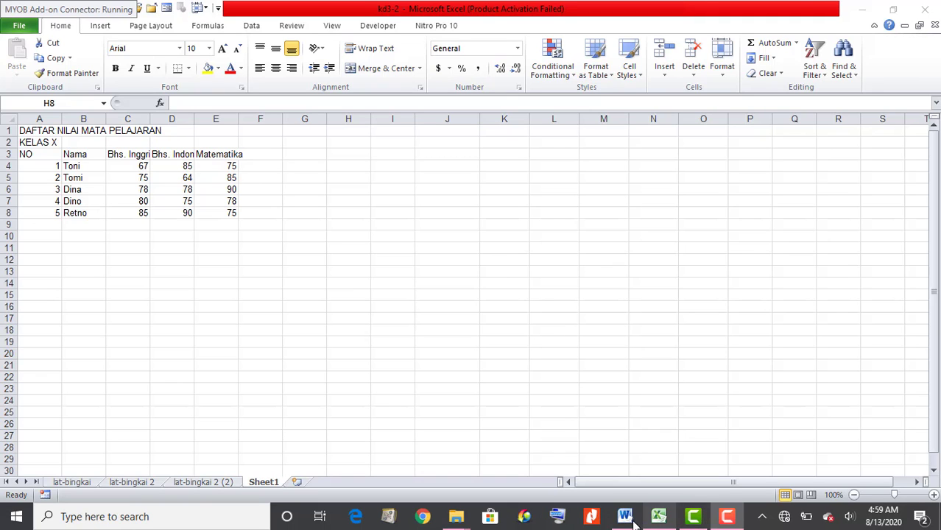
Switch to the Word document and read the 3.2 and 3.3 rows of the subject-matter analysis table
{"action": "mouse_move", "coordinate": [624, 524]}
{"action": "left_click", "coordinate": [709, 477]}
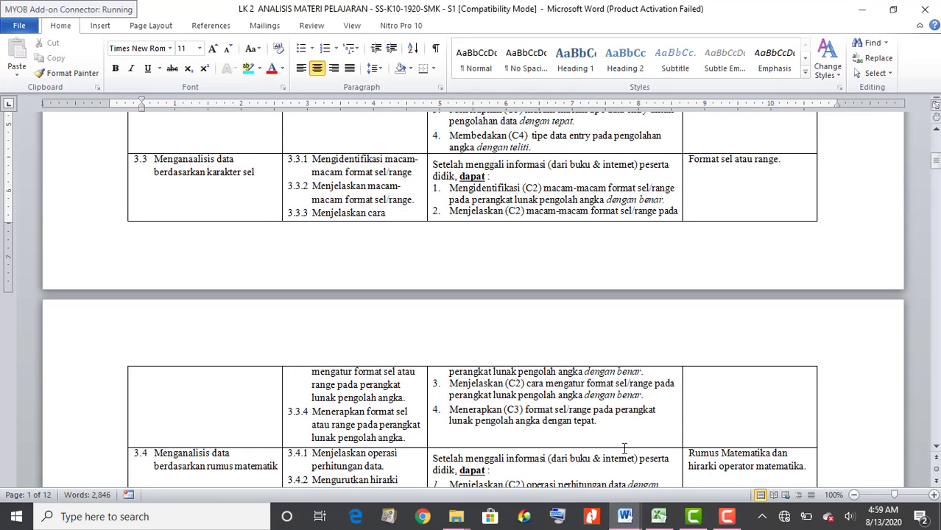
{"action": "scroll", "coordinate": [246, 199], "scroll_direction": "up", "scroll_amount": 4}
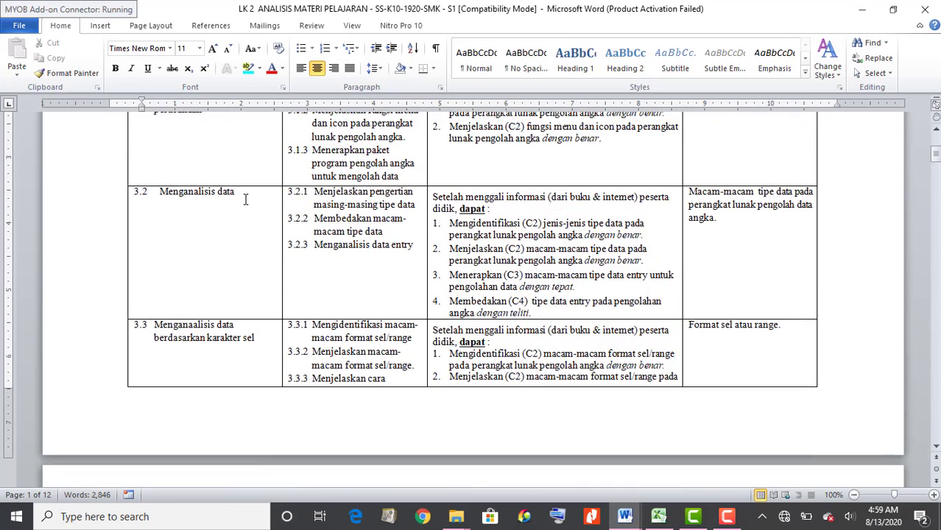
{"action": "scroll", "coordinate": [238, 340], "scroll_direction": "down", "scroll_amount": 2}
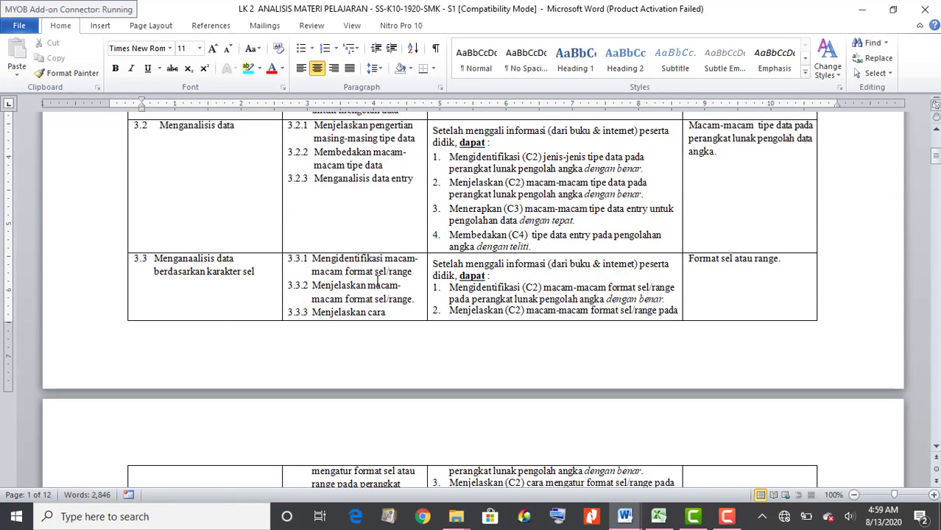
{"action": "scroll", "coordinate": [379, 281], "scroll_direction": "down", "scroll_amount": 1}
{"action": "scroll", "coordinate": [382, 278], "scroll_direction": "down", "scroll_amount": 1}
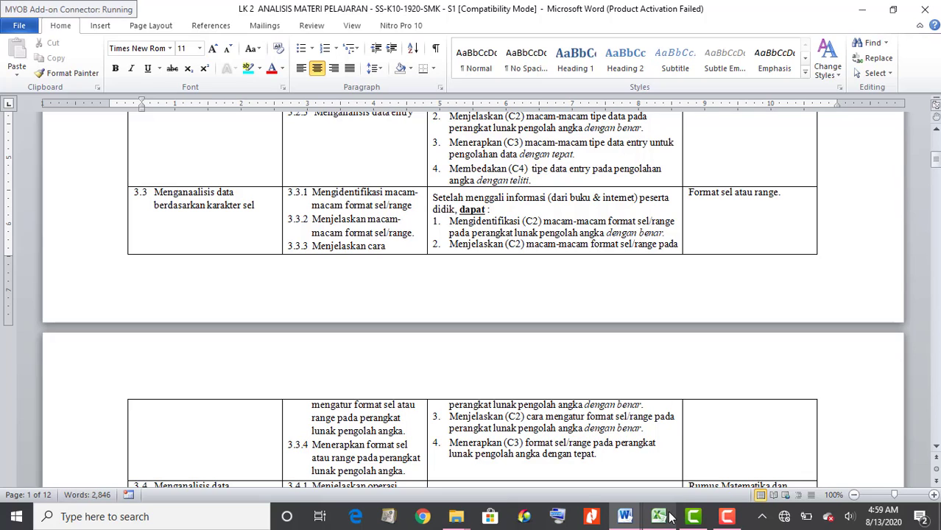
Switch back to the kd3-2 workbook in Excel and examine the title, class line and column headings in rows 1 to 3
{"action": "mouse_move", "coordinate": [670, 518]}
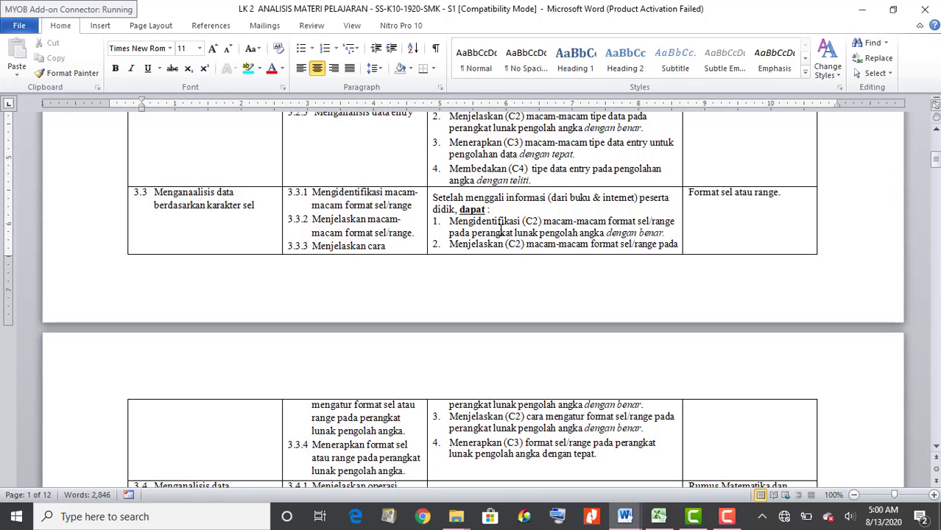
{"action": "left_click", "coordinate": [661, 518]}
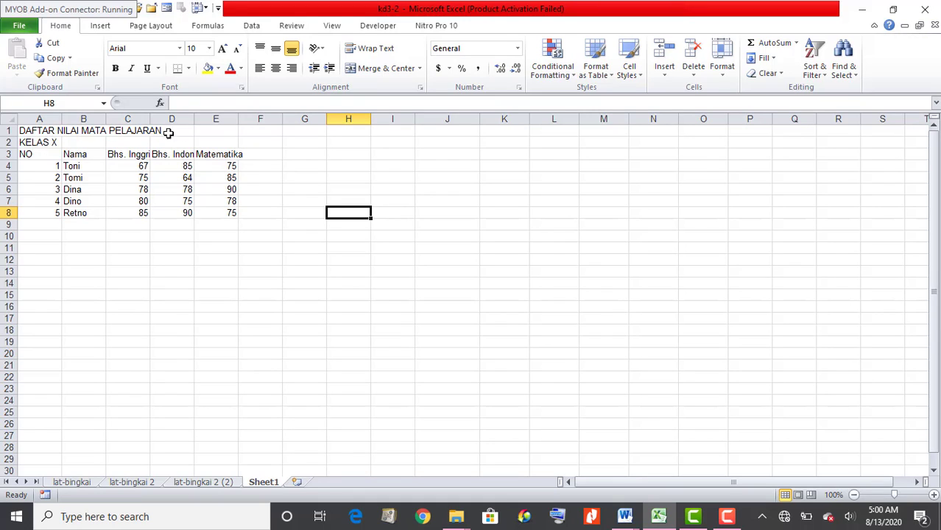
{"action": "left_click", "coordinate": [35, 132]}
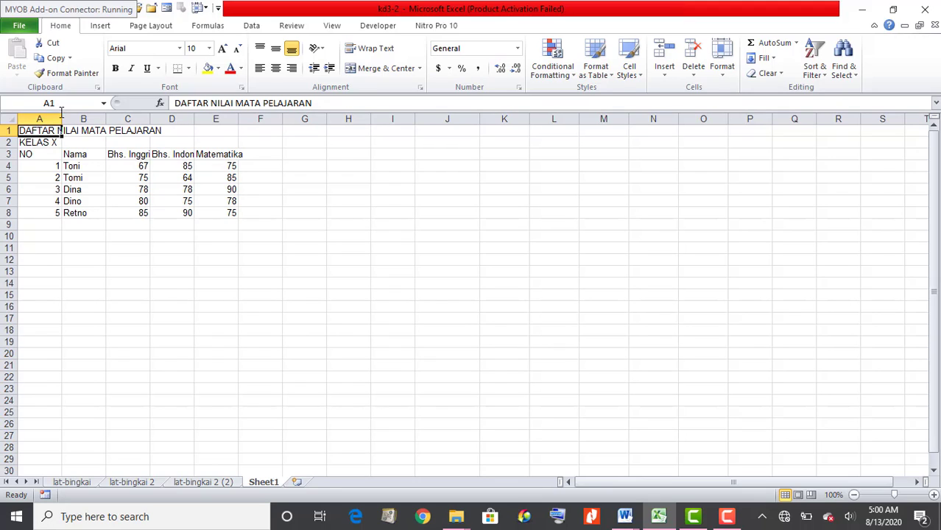
{"action": "left_click", "coordinate": [47, 142]}
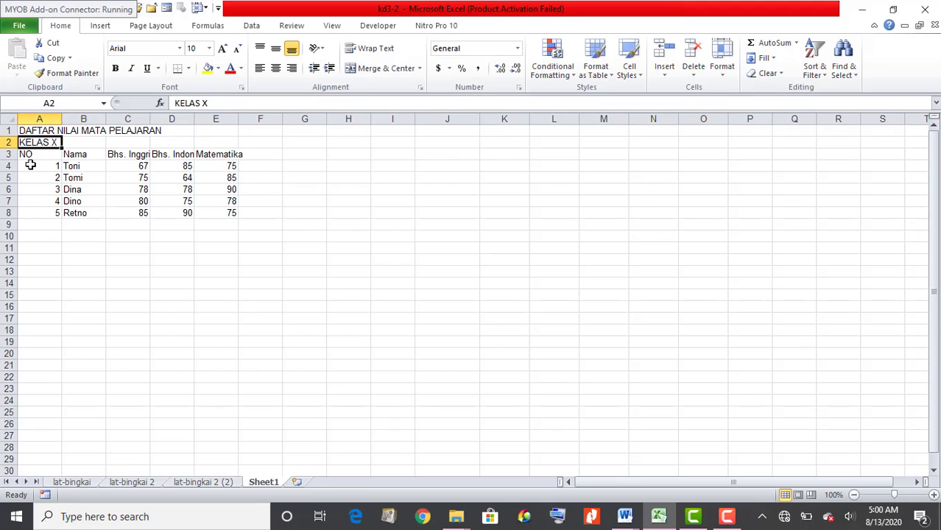
{"action": "left_click", "coordinate": [31, 153]}
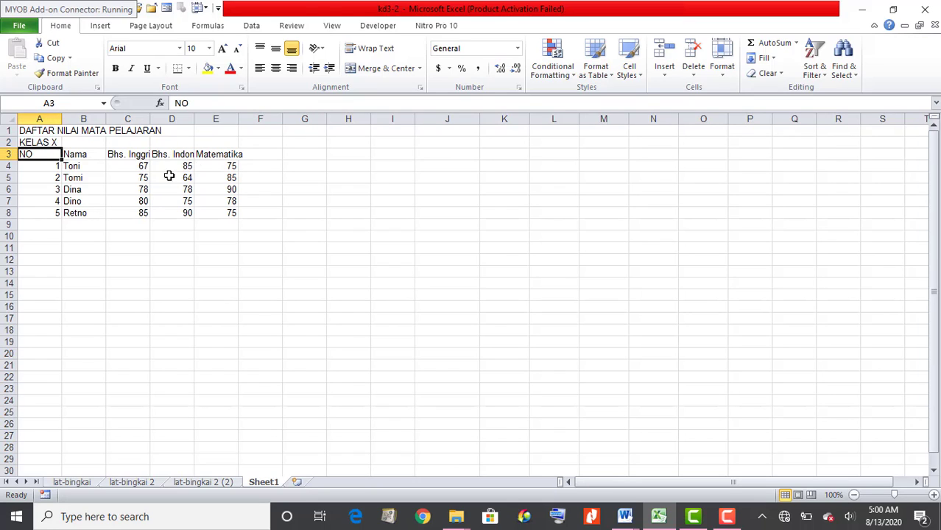
{"action": "left_click", "coordinate": [88, 158]}
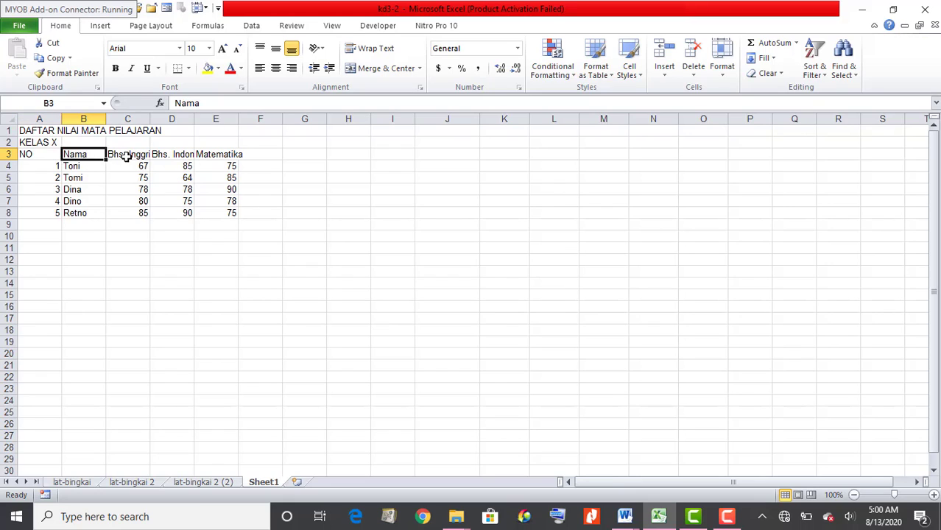
{"action": "left_click", "coordinate": [127, 156]}
{"action": "left_click", "coordinate": [171, 154]}
{"action": "left_click", "coordinate": [214, 157]}
{"action": "left_click", "coordinate": [157, 158]}
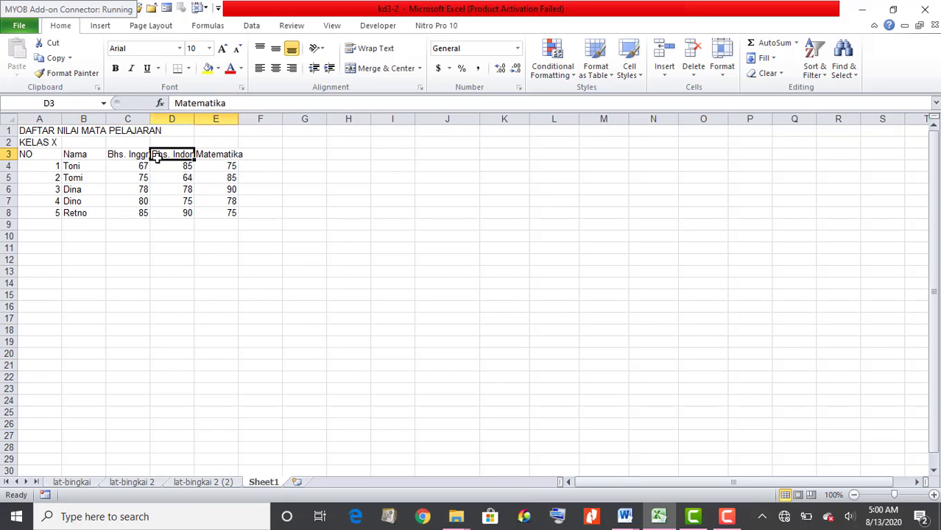
{"action": "left_click", "coordinate": [131, 158]}
{"action": "left_click", "coordinate": [182, 154]}
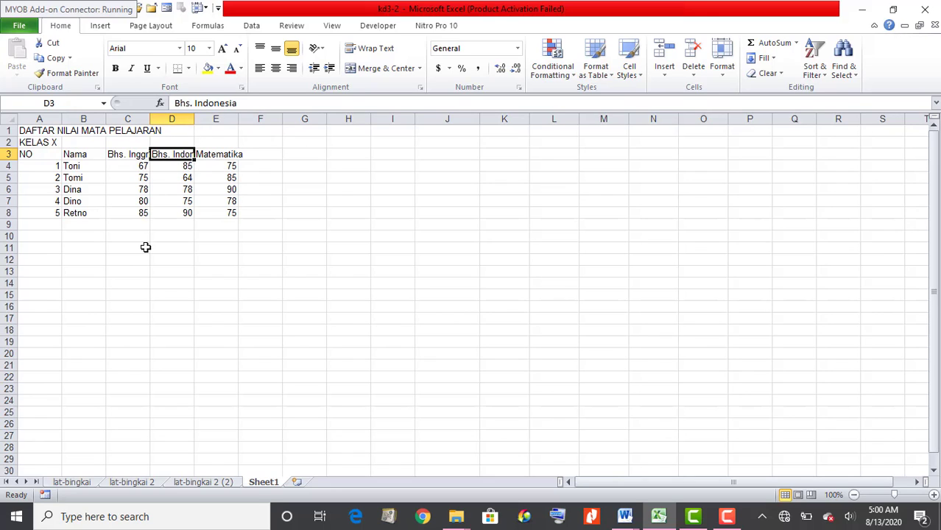
{"action": "left_click", "coordinate": [220, 156]}
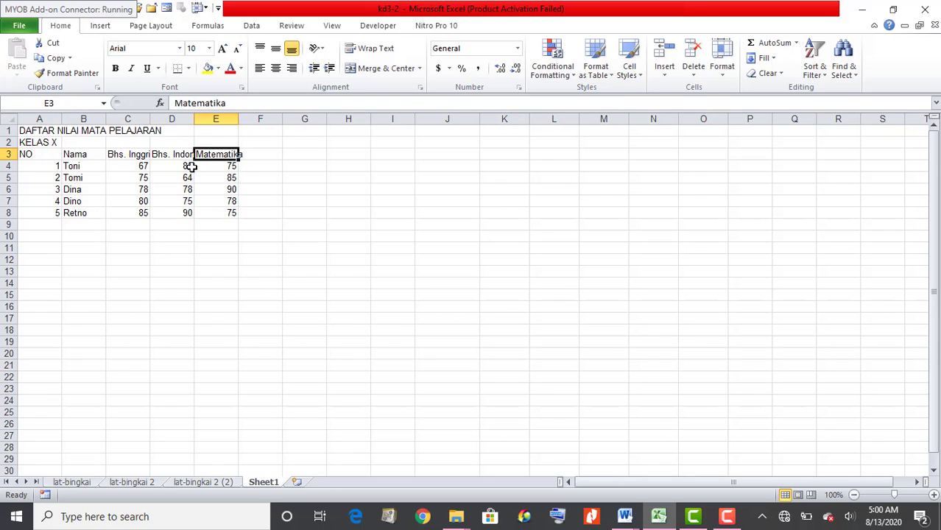
{"action": "left_click", "coordinate": [145, 156]}
{"action": "left_click", "coordinate": [176, 156]}
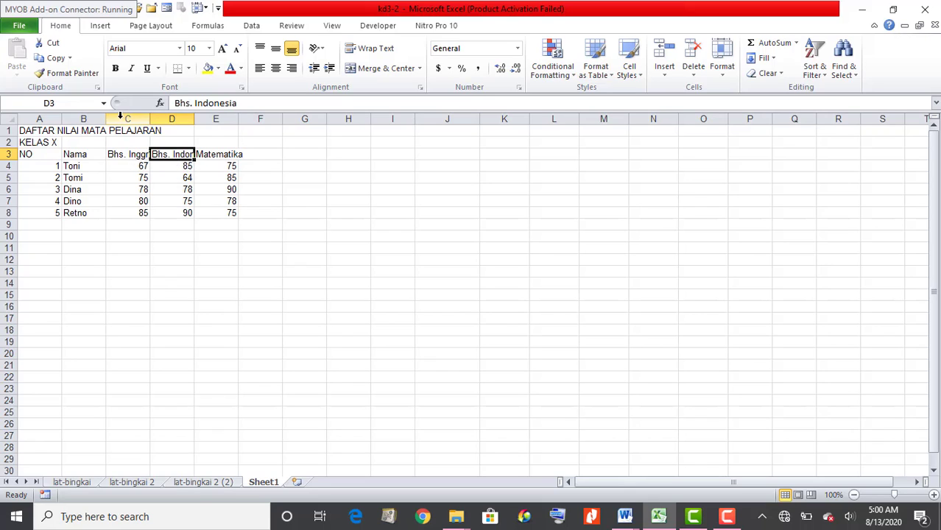
AutoFit the widths of columns C and D to their Bhs. Inggris and Bhs. Indonesia headings
{"action": "left_click_drag", "start_coordinate": [130, 118], "coordinate": [176, 120]}
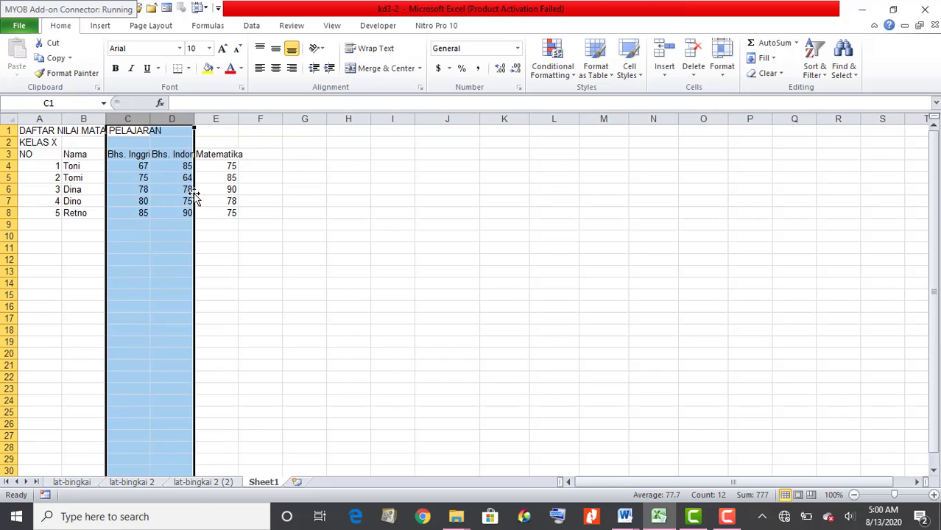
{"action": "double_click", "coordinate": [193, 121]}
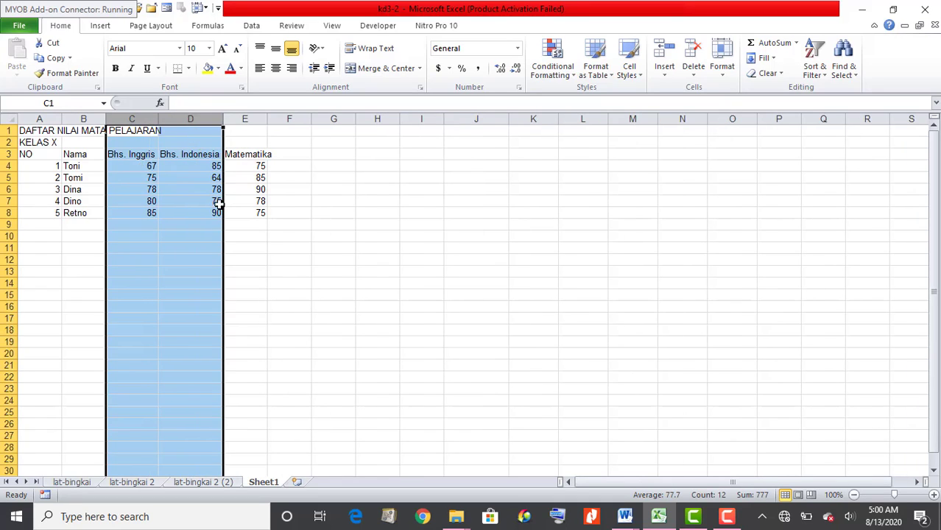
{"action": "left_click", "coordinate": [247, 211]}
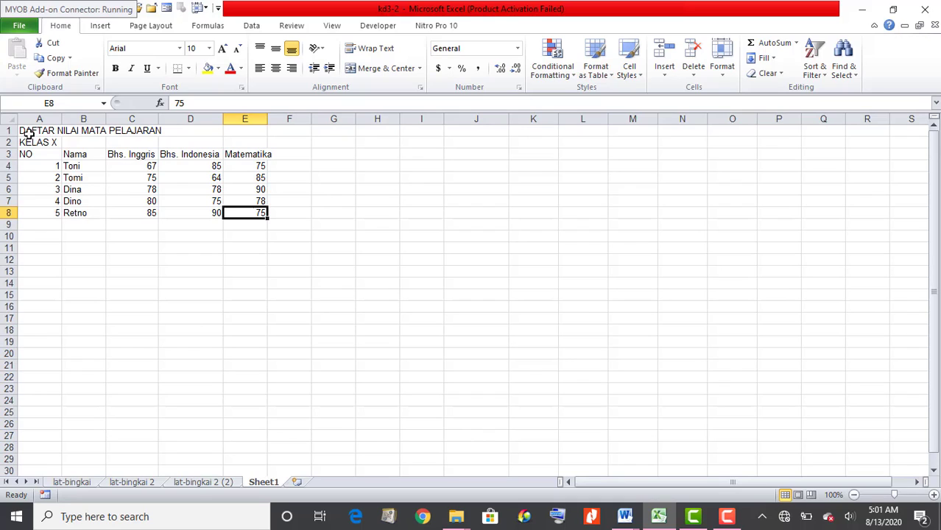
Examine the spacing between the KELAS X line in A2 and the table heading row starting at A3
{"action": "left_click", "coordinate": [109, 189]}
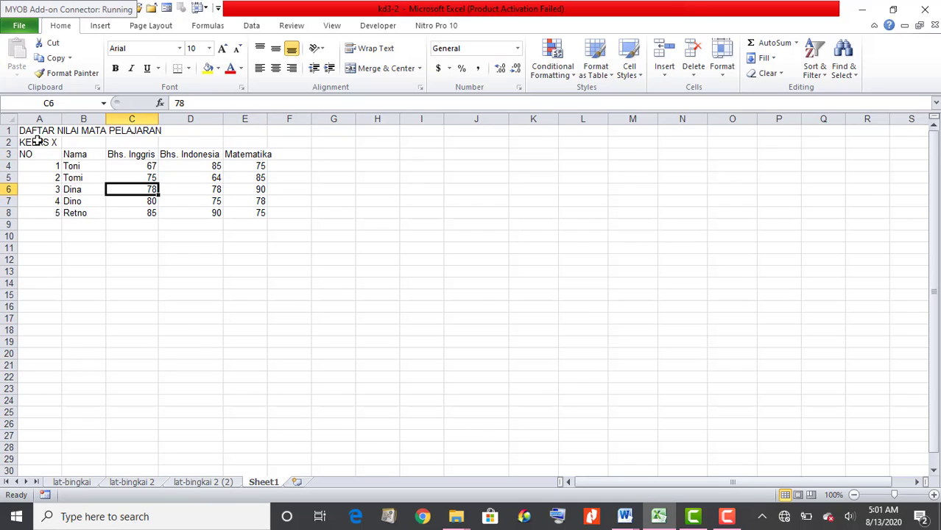
{"action": "left_click", "coordinate": [37, 141]}
{"action": "left_click", "coordinate": [35, 155]}
{"action": "left_click", "coordinate": [35, 144]}
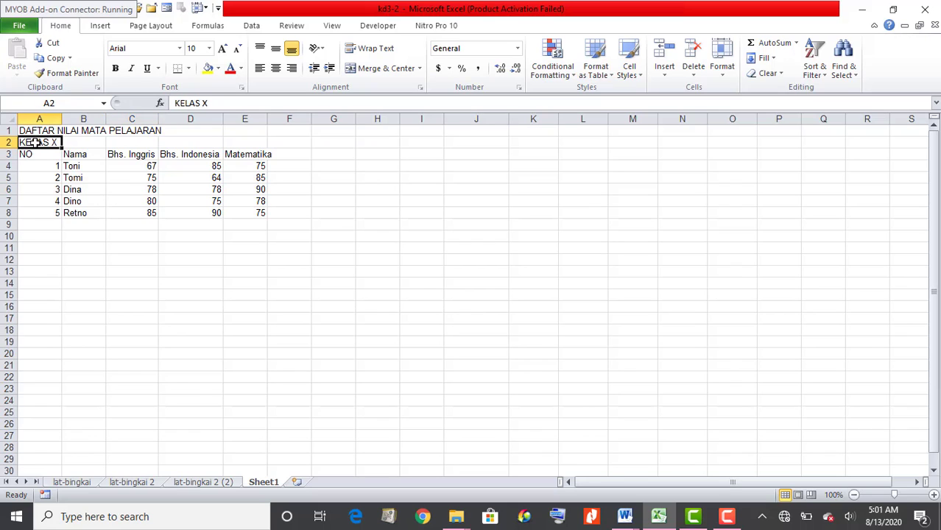
{"action": "left_click", "coordinate": [36, 159]}
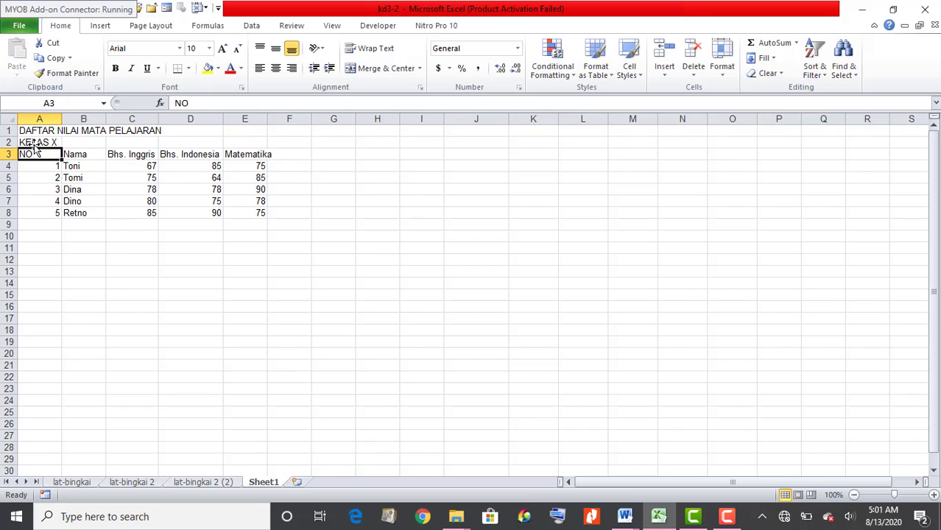
{"action": "left_click", "coordinate": [34, 144]}
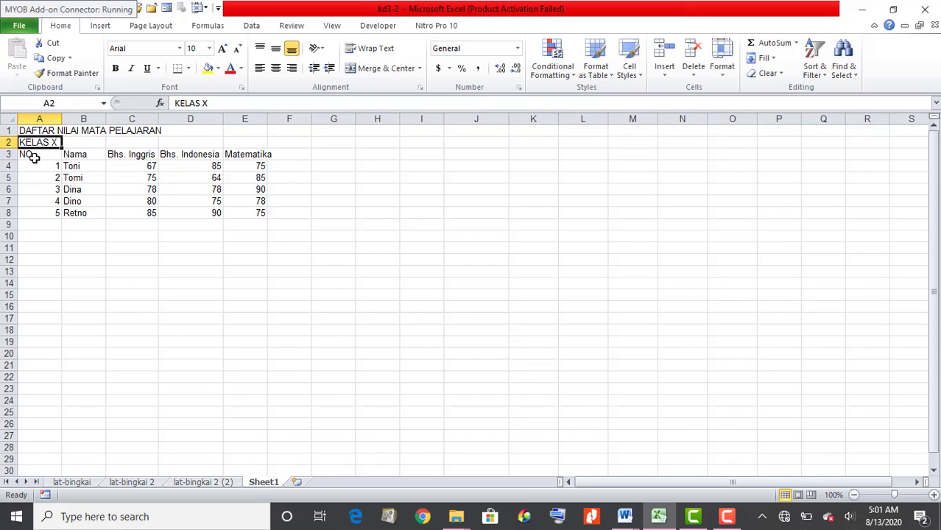
{"action": "left_click", "coordinate": [34, 157]}
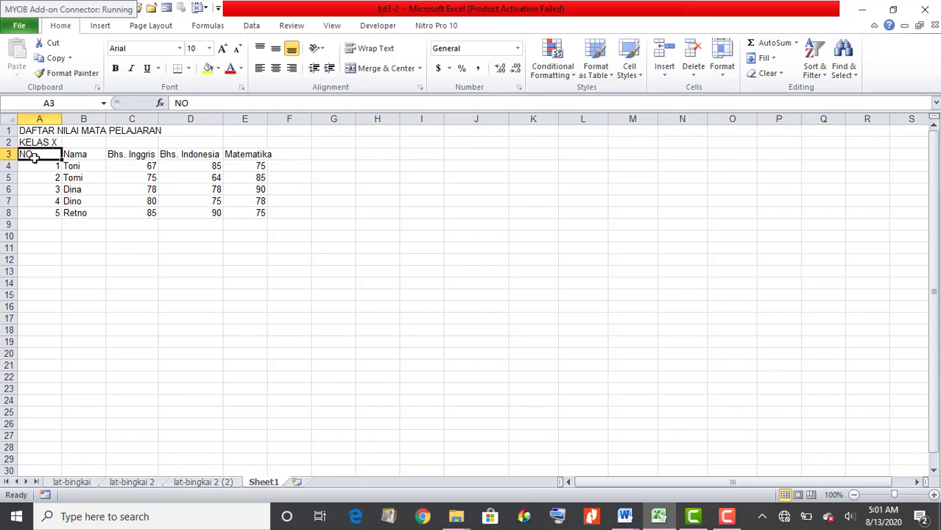
{"action": "left_click", "coordinate": [220, 303]}
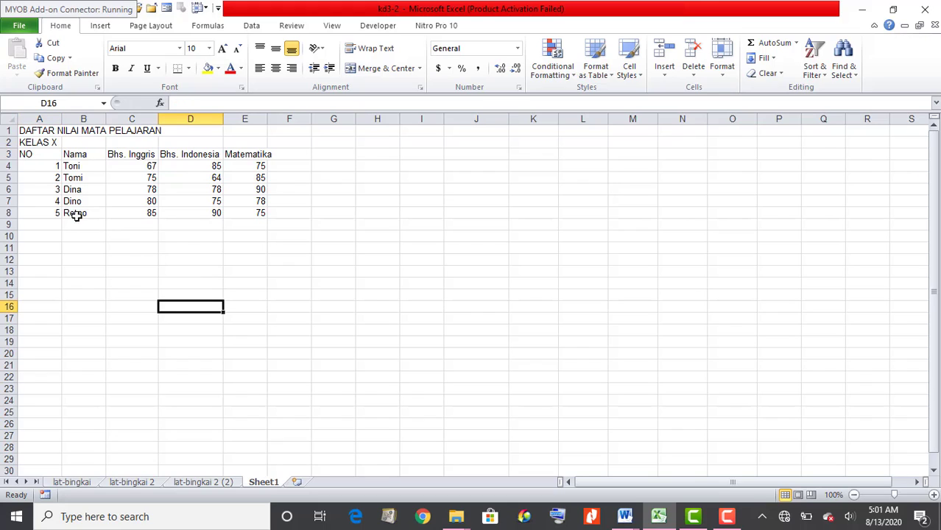
Try inserting a blank sheet row above the table heading row 3, and undo the insertion
{"action": "left_click", "coordinate": [9, 153]}
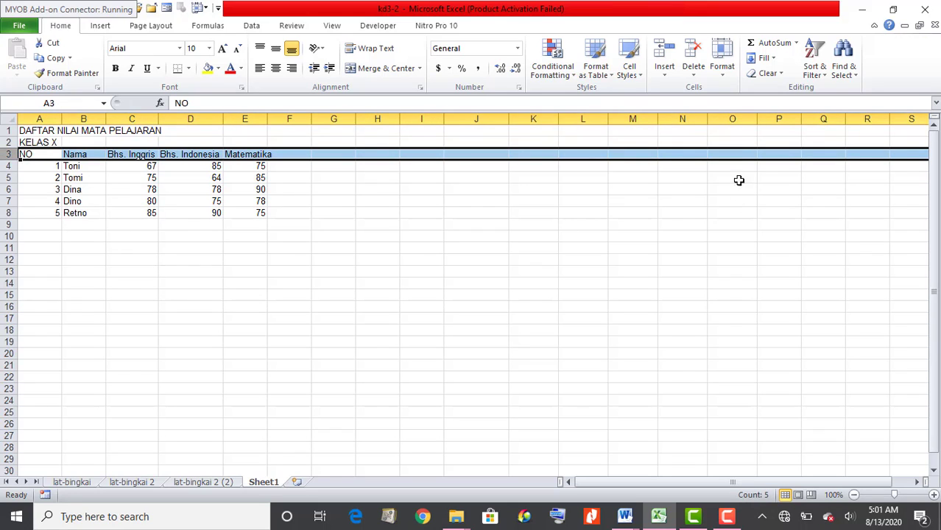
{"action": "left_click", "coordinate": [724, 76]}
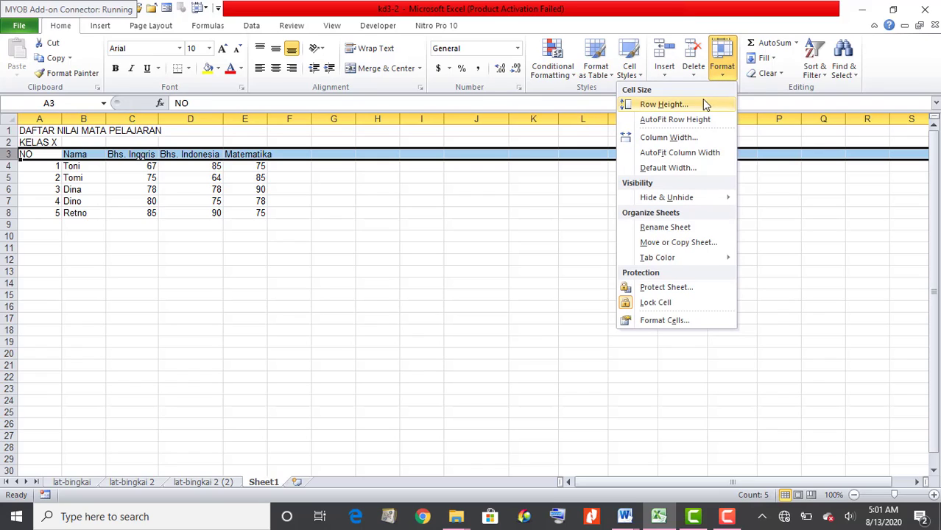
{"action": "left_click", "coordinate": [664, 78]}
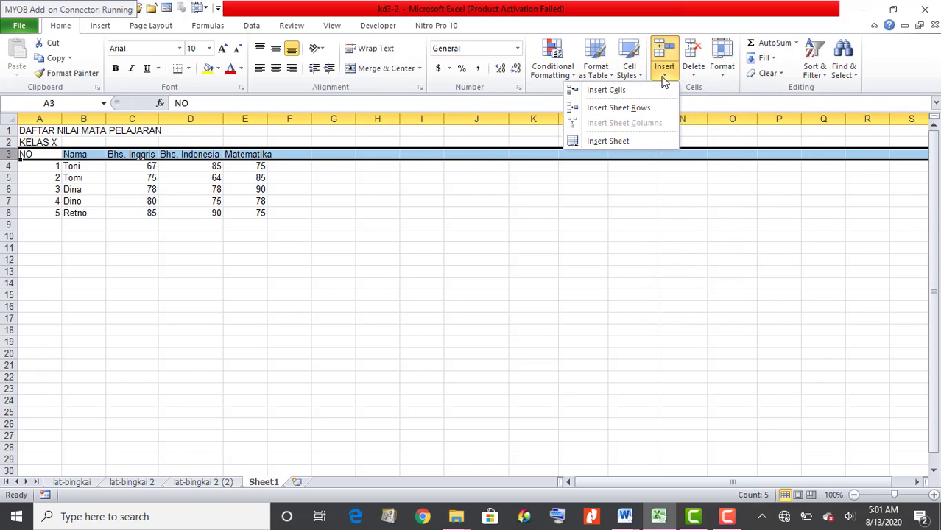
{"action": "left_click", "coordinate": [633, 111]}
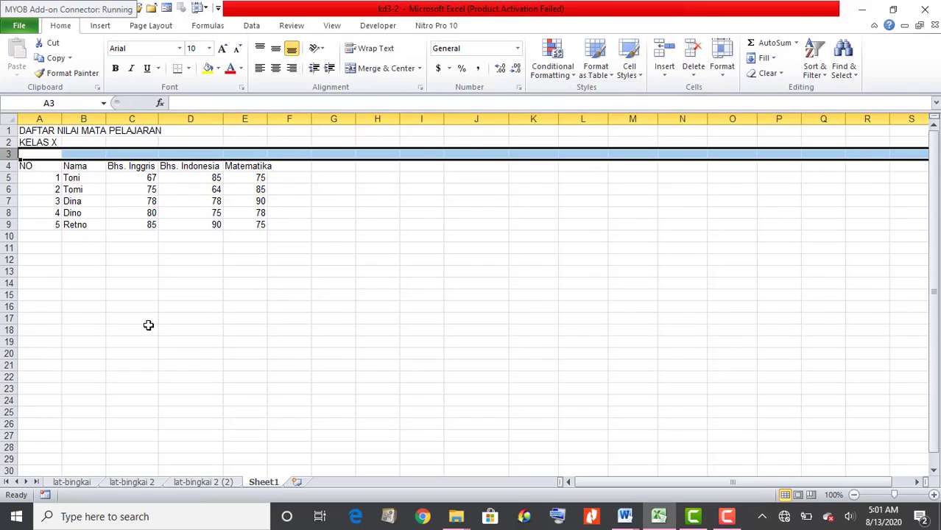
{"action": "left_click", "coordinate": [177, 303]}
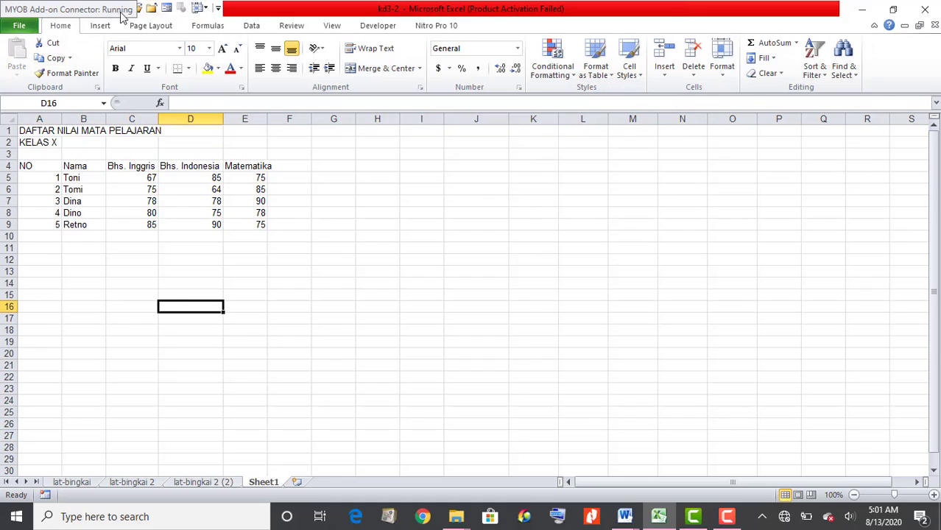
{"action": "key", "text": "ctrl+z"}
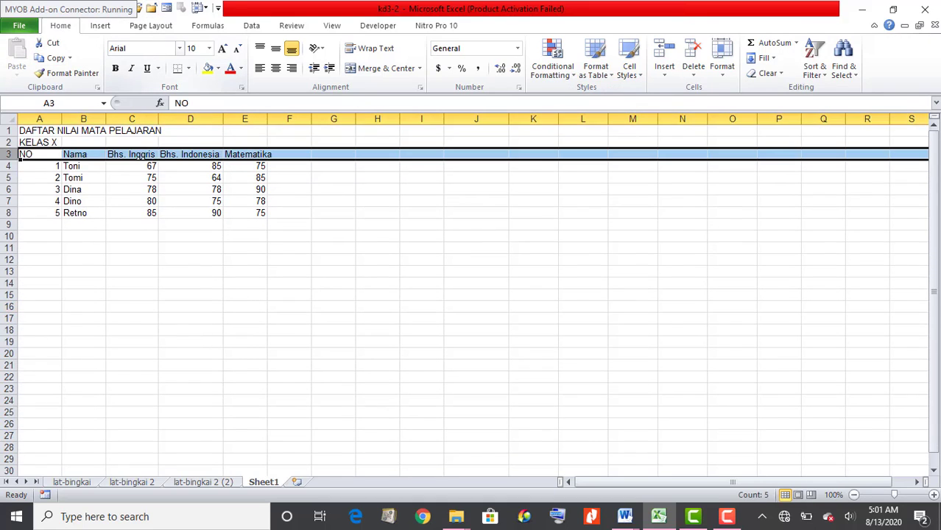
{"action": "left_click", "coordinate": [271, 255]}
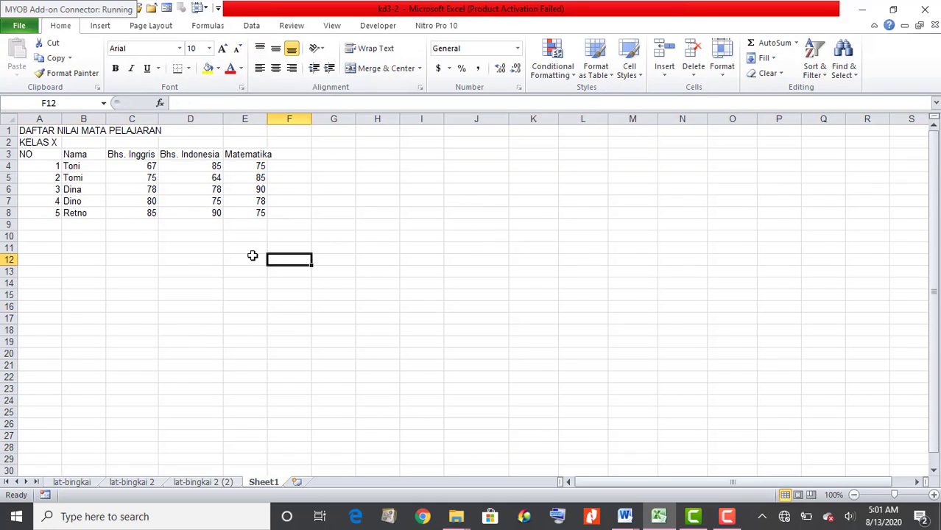
Repeat the sheet row insertion between KELAS X and the table headings, and undo it again
{"action": "left_click", "coordinate": [8, 154]}
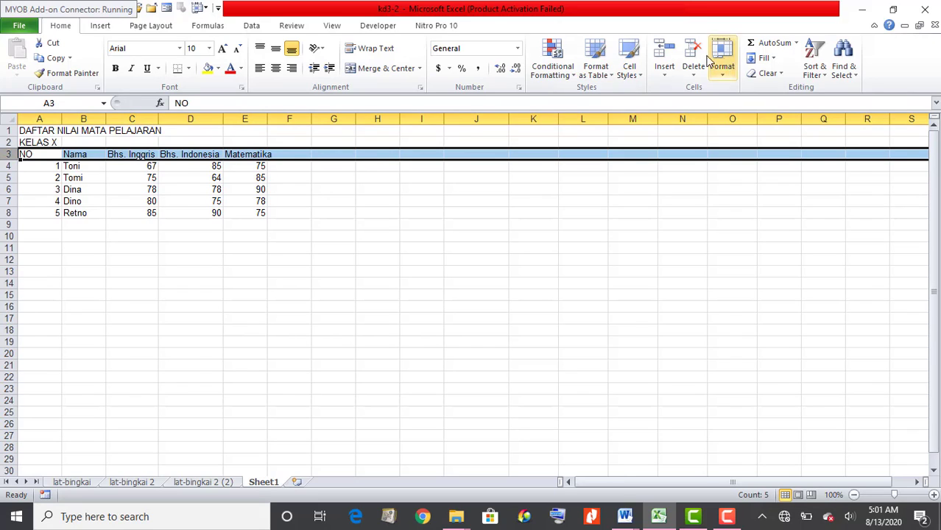
{"action": "left_click", "coordinate": [666, 77]}
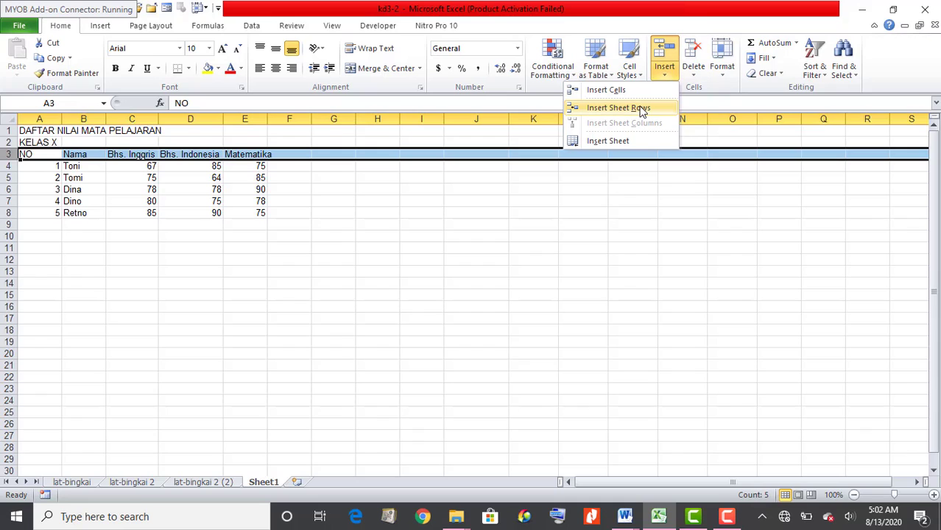
{"action": "left_click", "coordinate": [641, 108]}
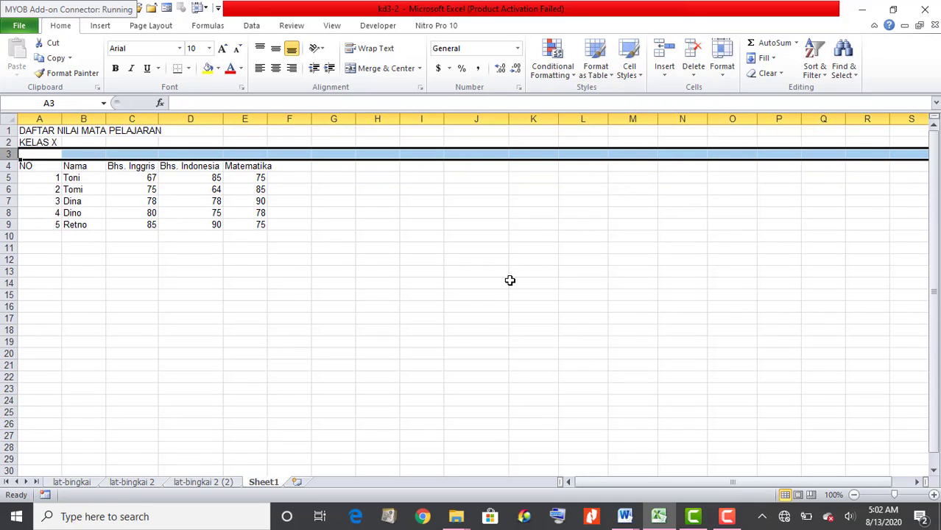
{"action": "key", "text": "ctrl+z"}
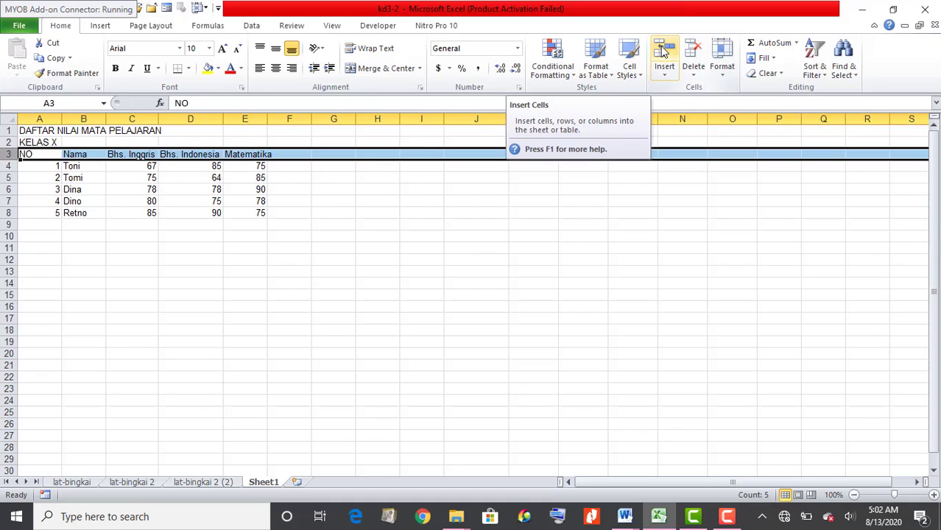
{"action": "left_click_drag", "start_coordinate": [174, 268], "coordinate": [180, 260]}
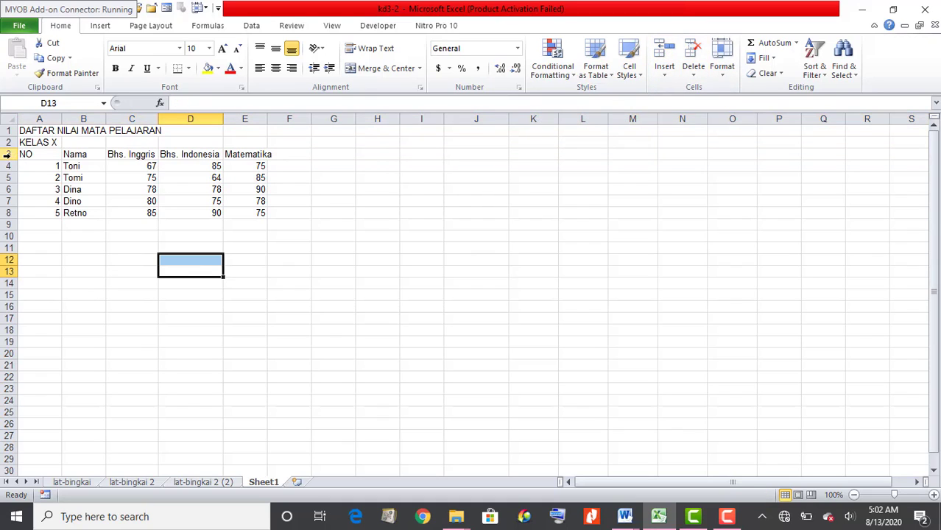
Try inserting a blank row above the table headings with the whole of row 3 selected, and undo the insertion
{"action": "left_click", "coordinate": [6, 154]}
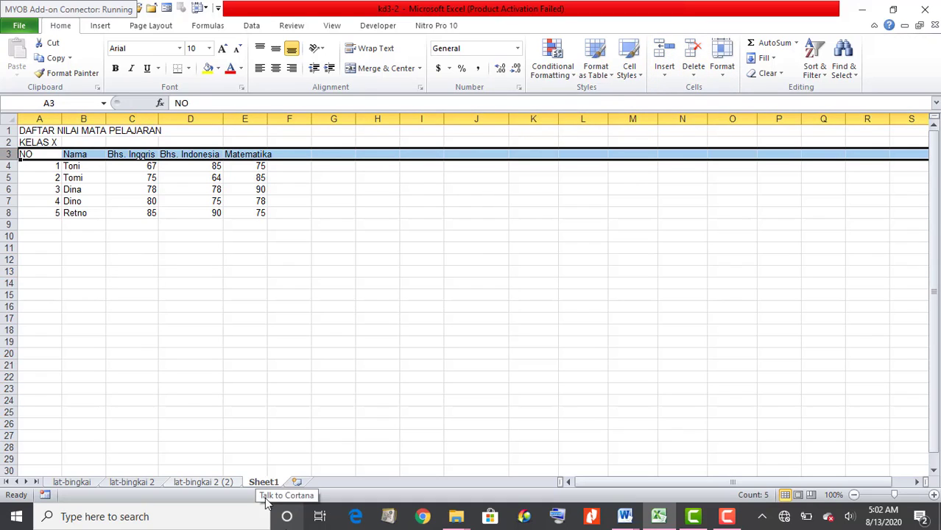
{"action": "left_click_drag", "start_coordinate": [143, 295], "coordinate": [140, 305]}
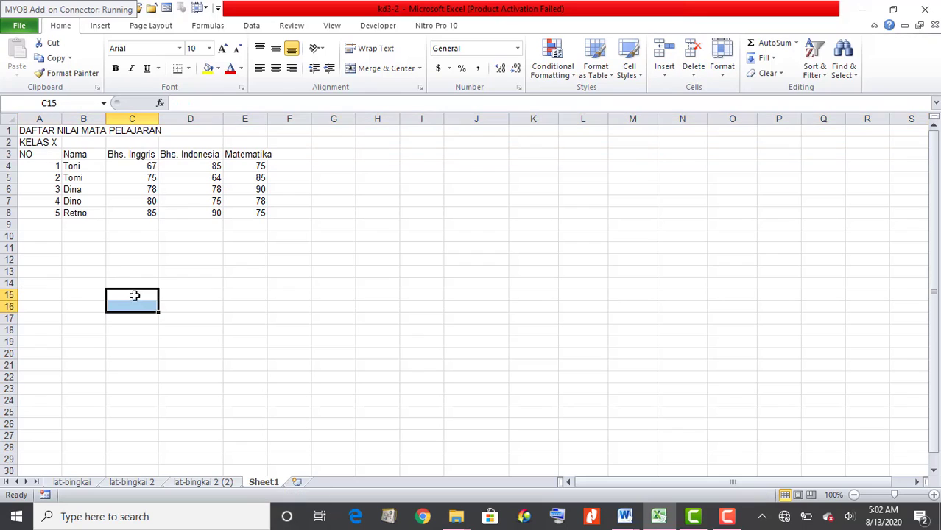
{"action": "left_click", "coordinate": [5, 154]}
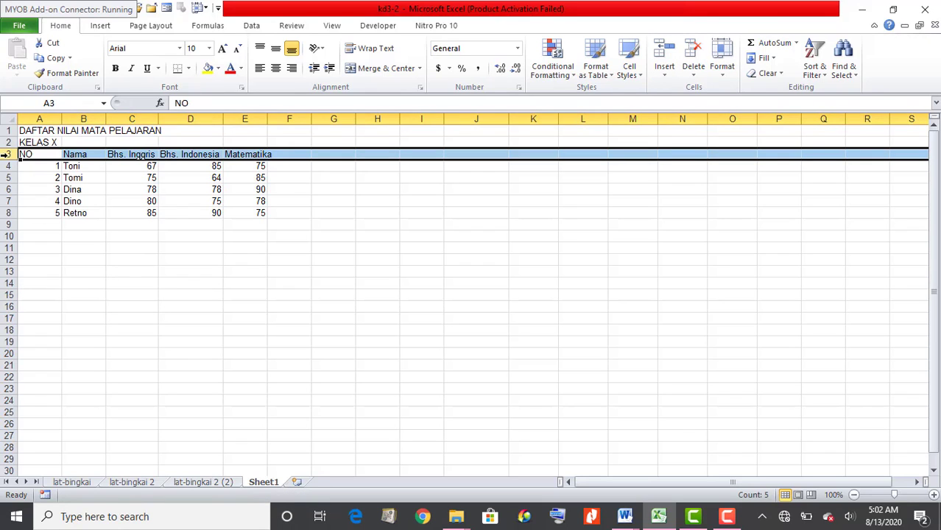
{"action": "left_click", "coordinate": [665, 51]}
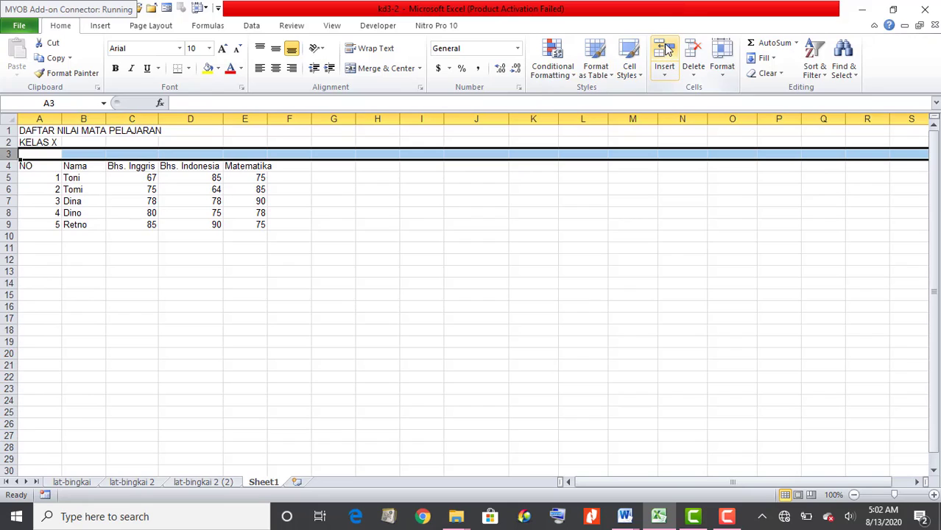
{"action": "left_click", "coordinate": [664, 74]}
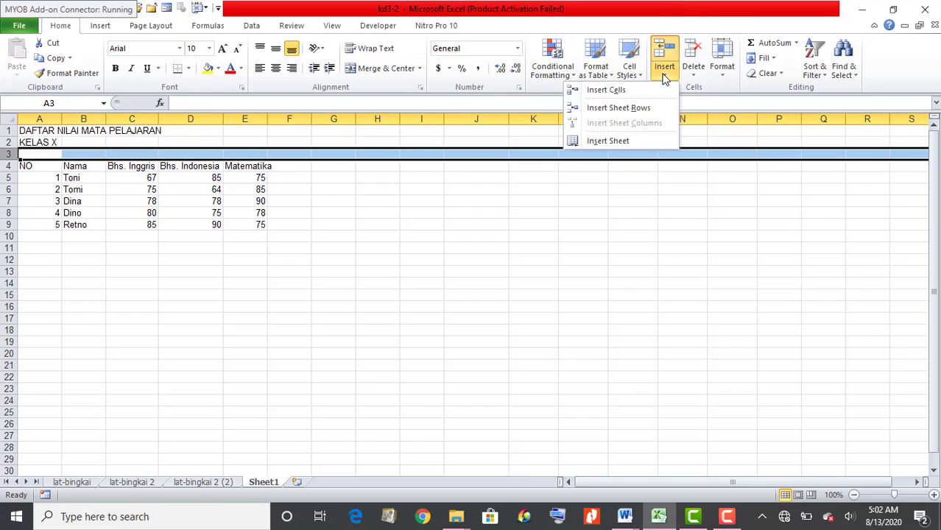
{"action": "left_click", "coordinate": [615, 251]}
{"action": "key", "text": "ctrl+z"}
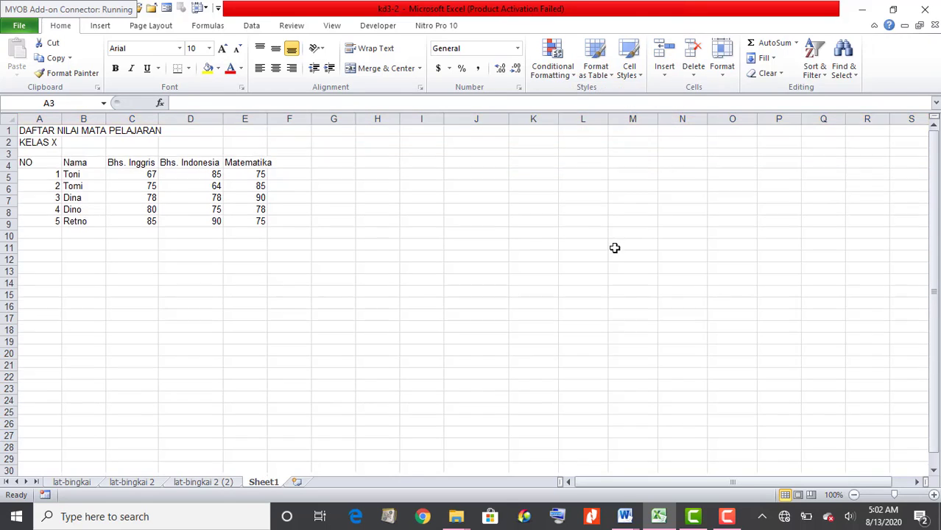
{"action": "left_click", "coordinate": [198, 321]}
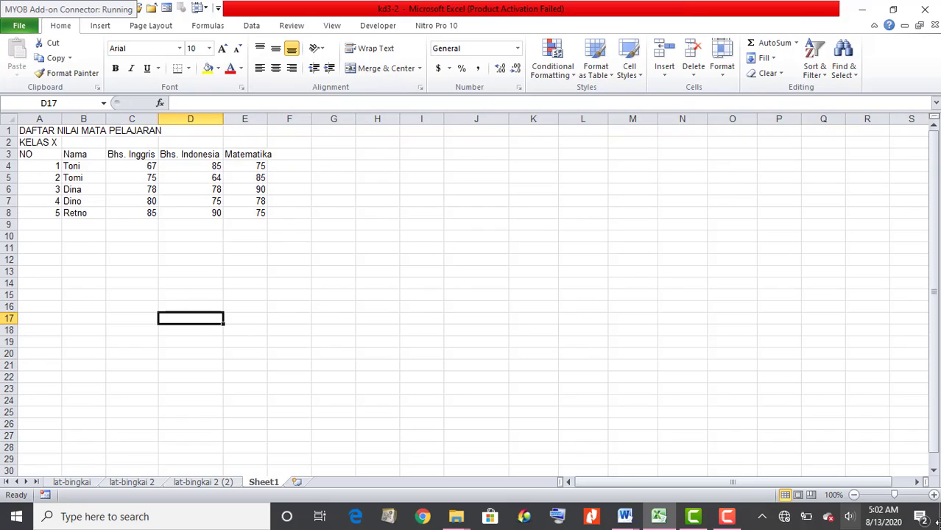
Set the computer's speaker volume to 68
{"action": "left_click", "coordinate": [852, 518]}
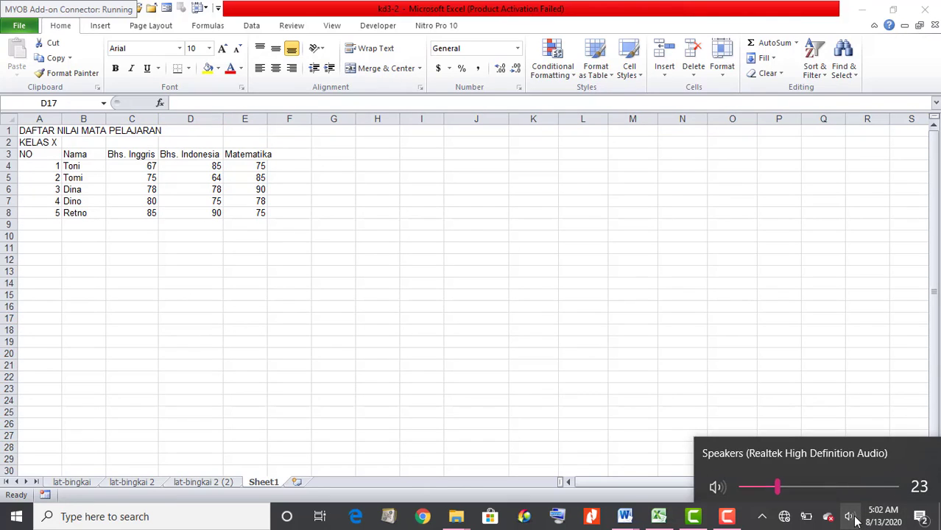
{"action": "left_click", "coordinate": [846, 484]}
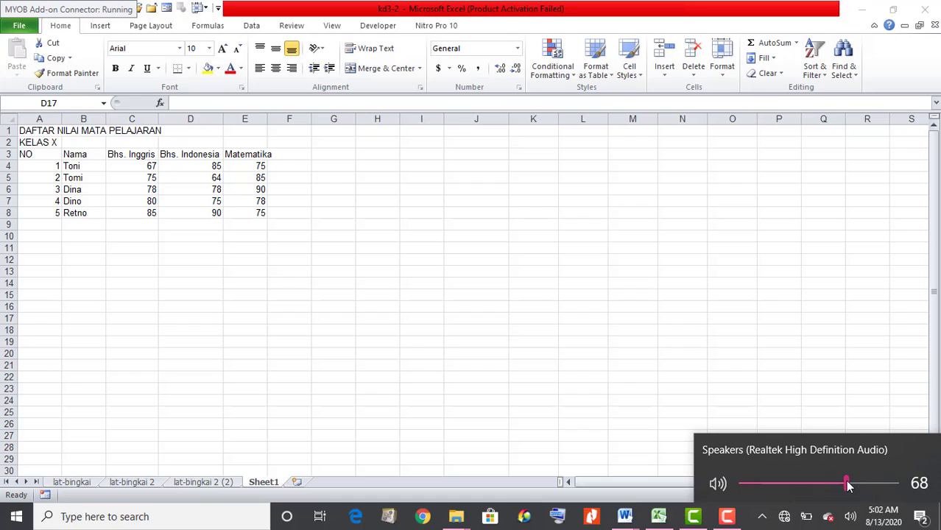
{"action": "left_click", "coordinate": [94, 239]}
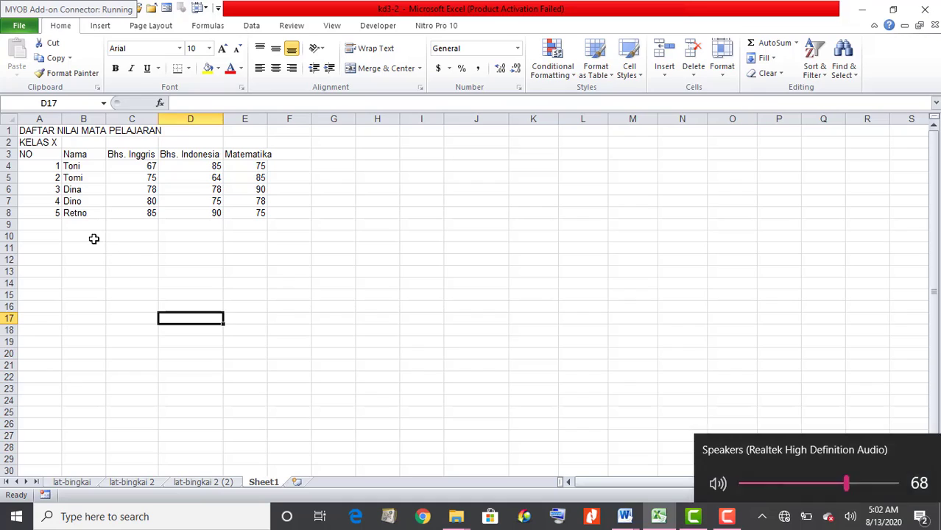
Try inserting a single cell at A3 with the Shift cells down option, and undo the insertion
{"action": "left_click", "coordinate": [29, 157]}
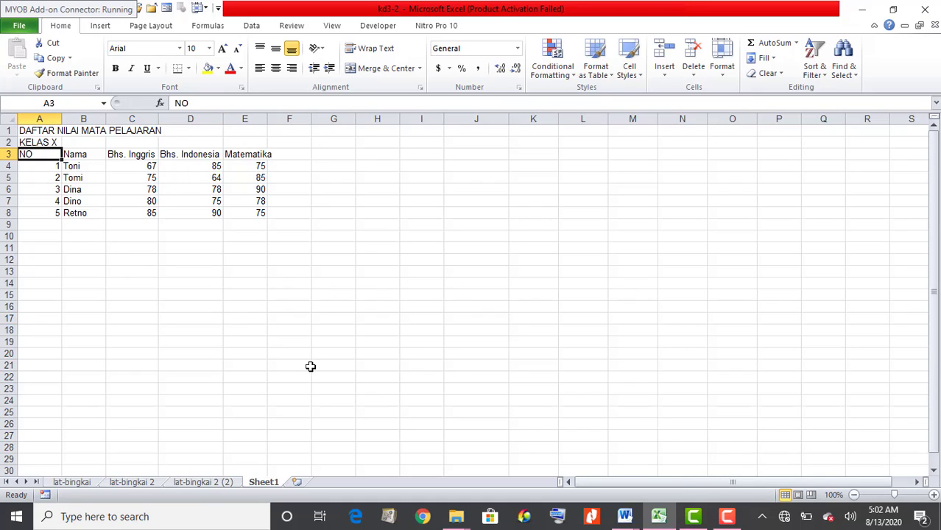
{"action": "left_click", "coordinate": [665, 74]}
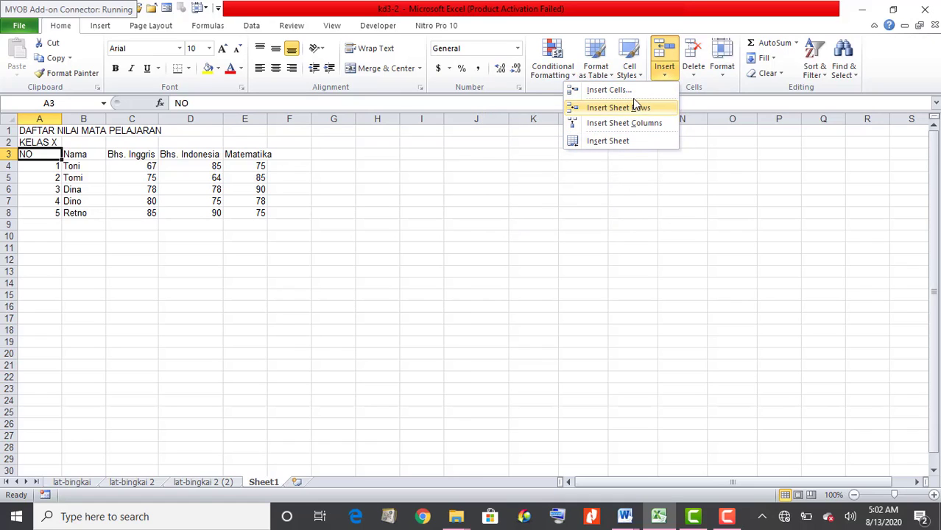
{"action": "left_click", "coordinate": [634, 90]}
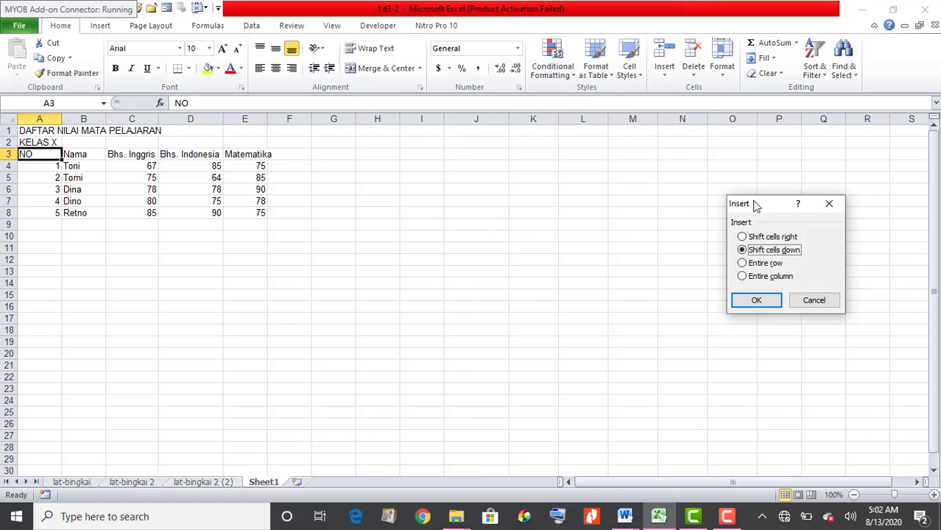
{"action": "left_click_drag", "start_coordinate": [754, 206], "coordinate": [403, 147]}
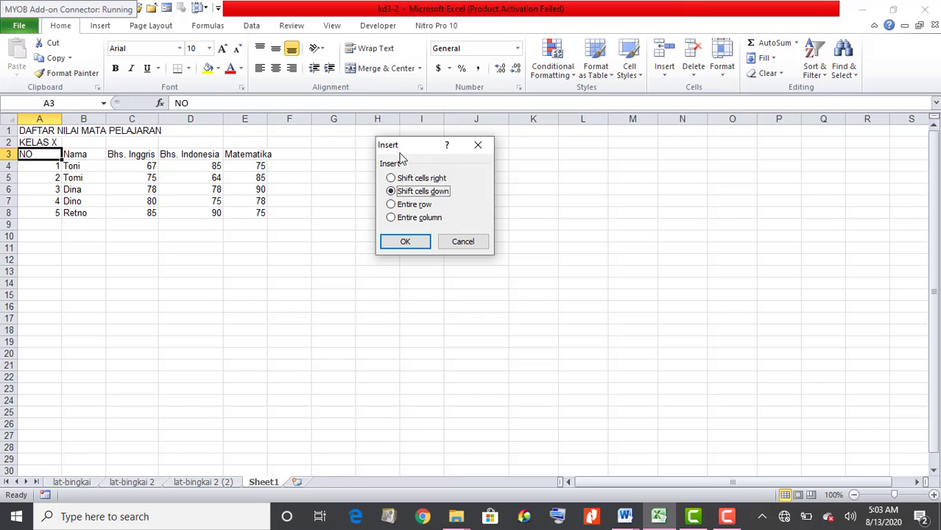
{"action": "left_click", "coordinate": [415, 242]}
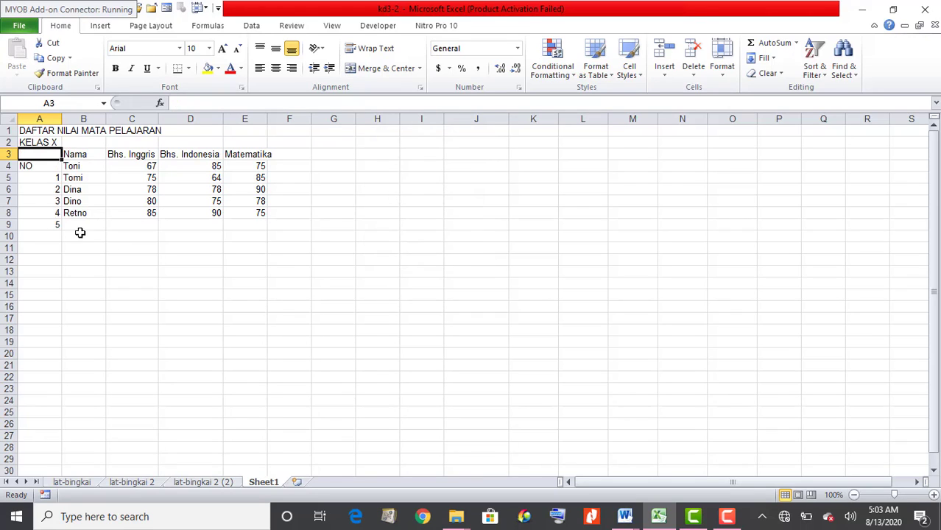
{"action": "left_click", "coordinate": [131, 265]}
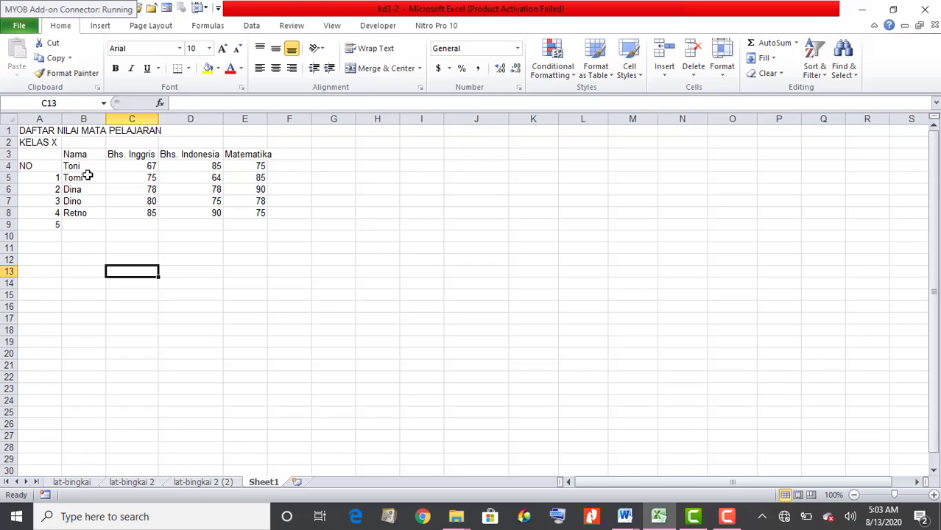
{"action": "key", "text": "ctrl+z"}
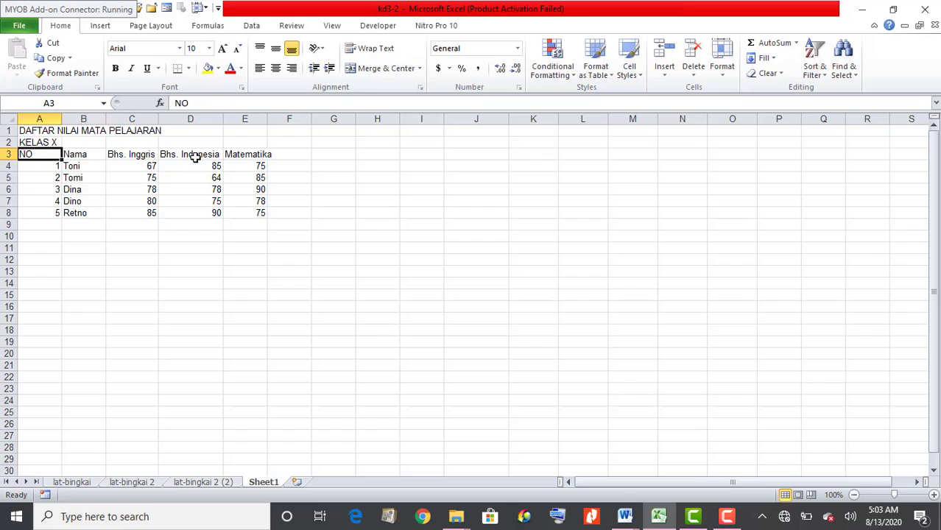
Insert a blank row above the table headings from cell A3 using the Entire row option
{"action": "left_click", "coordinate": [667, 75]}
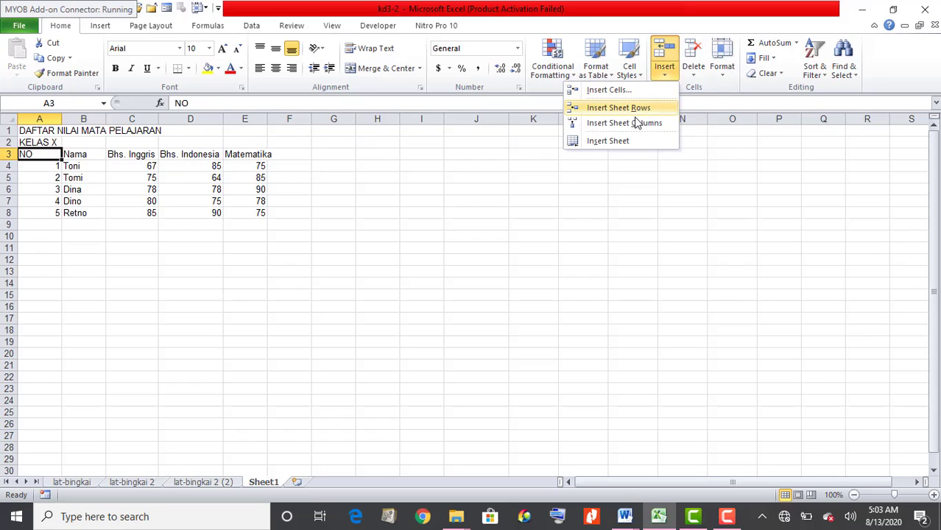
{"action": "left_click", "coordinate": [608, 89]}
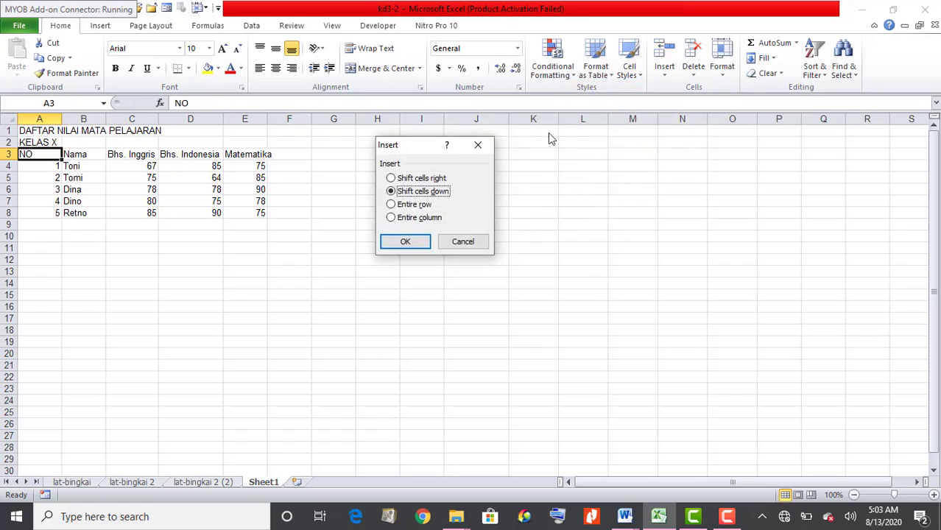
{"action": "left_click", "coordinate": [410, 208]}
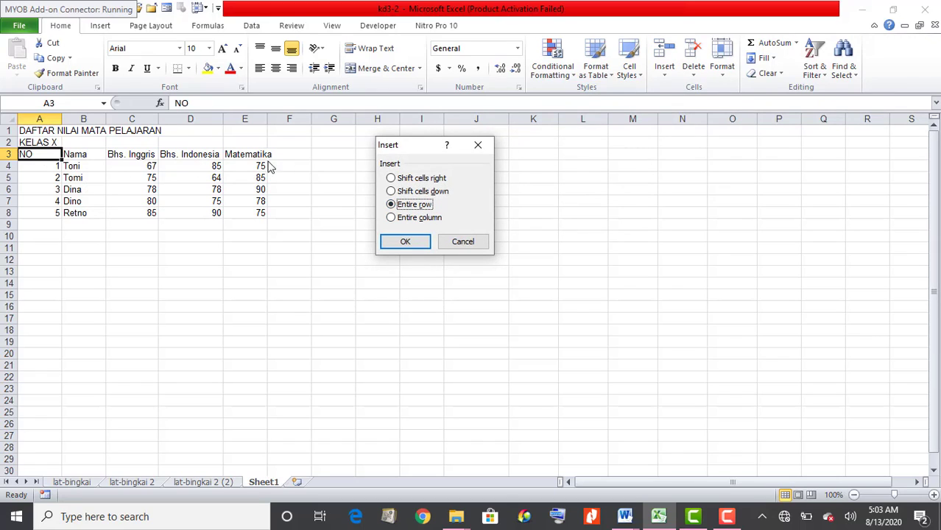
{"action": "left_click", "coordinate": [406, 243]}
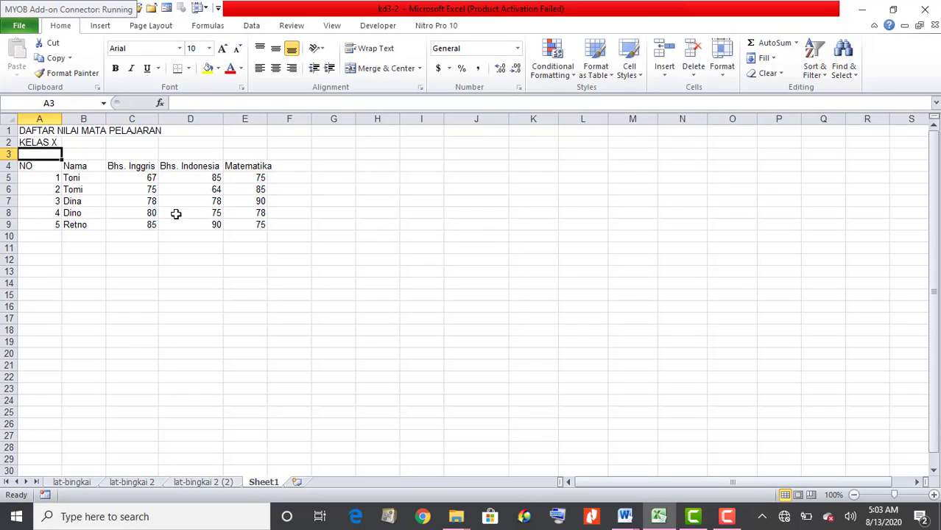
Try inserting an entire column at A3, and undo both the column and the preceding row insertion
{"action": "left_click", "coordinate": [666, 74]}
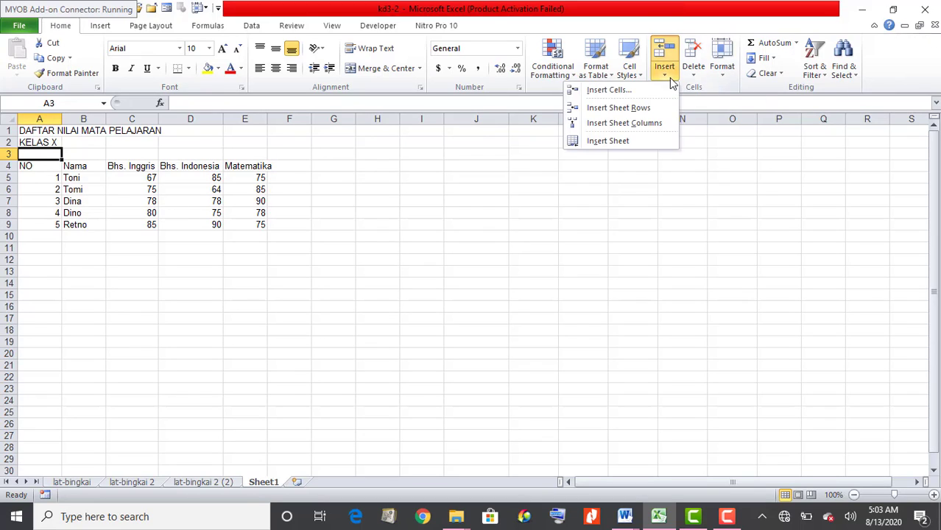
{"action": "left_click", "coordinate": [634, 89]}
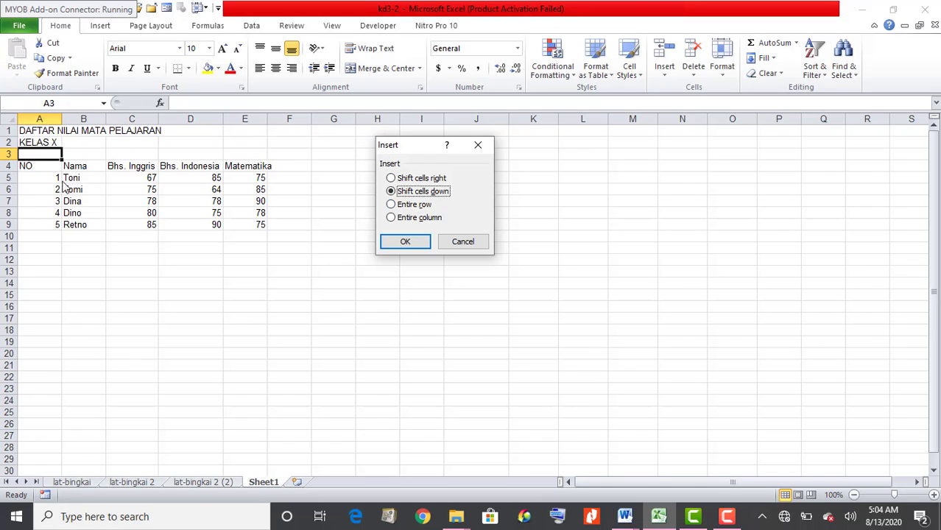
{"action": "left_click", "coordinate": [418, 218]}
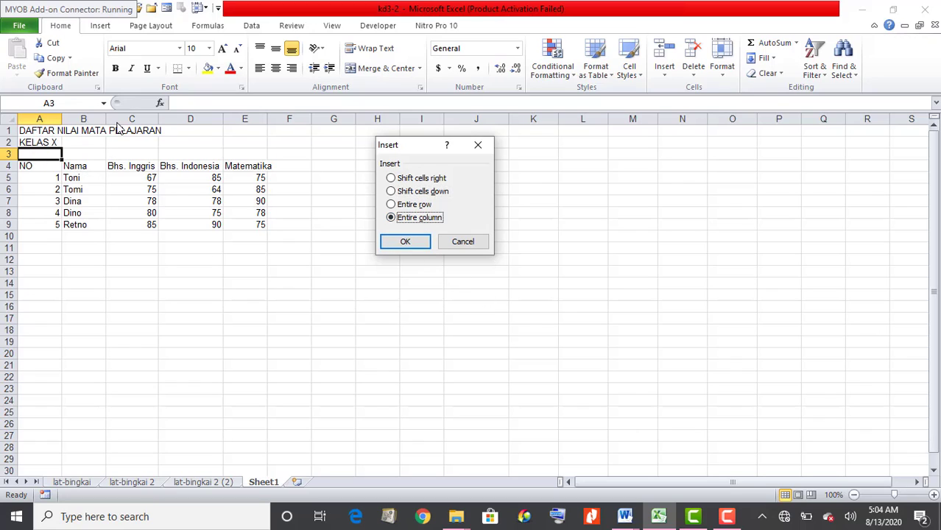
{"action": "left_click", "coordinate": [414, 242]}
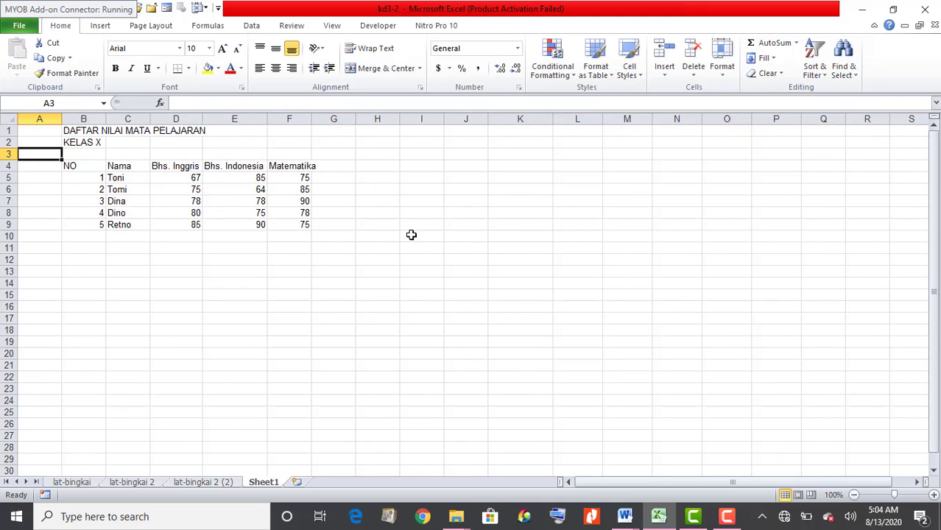
{"action": "key", "text": "ctrl+z"}
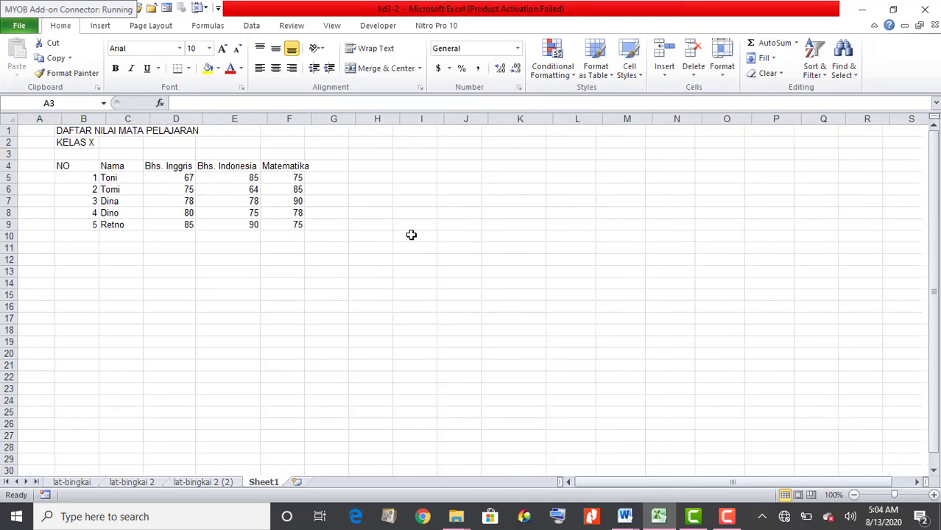
{"action": "key", "text": "ctrl+z"}
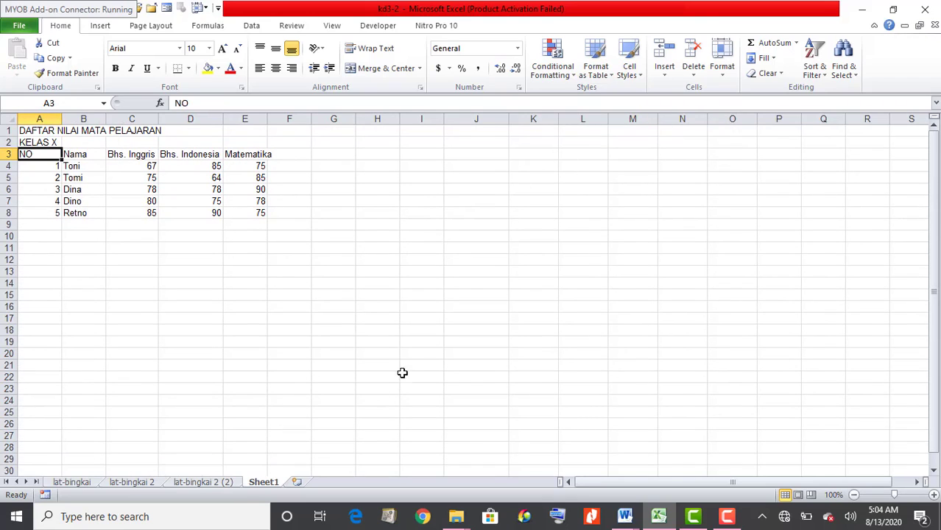
{"action": "left_click", "coordinate": [417, 337]}
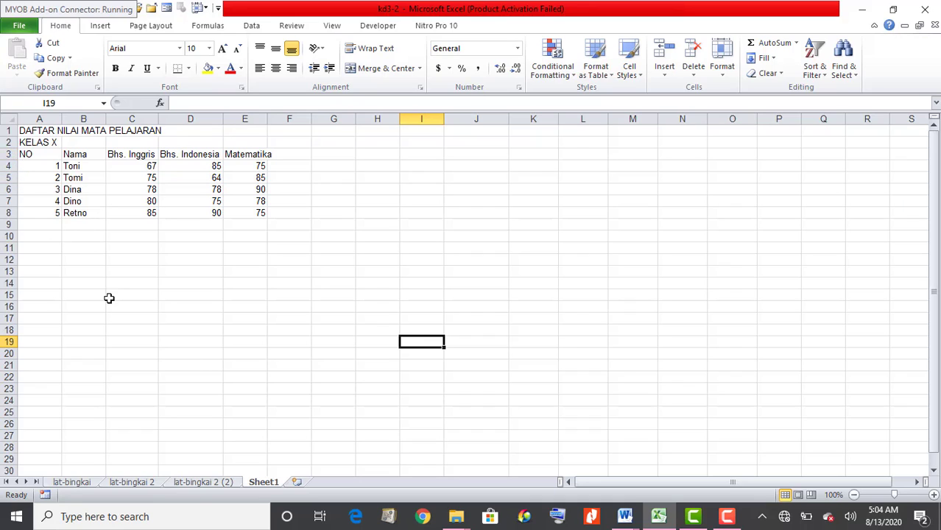
Insert two blank sheet rows between the KELAS X line and the table headings in row 3
{"action": "left_click", "coordinate": [6, 154]}
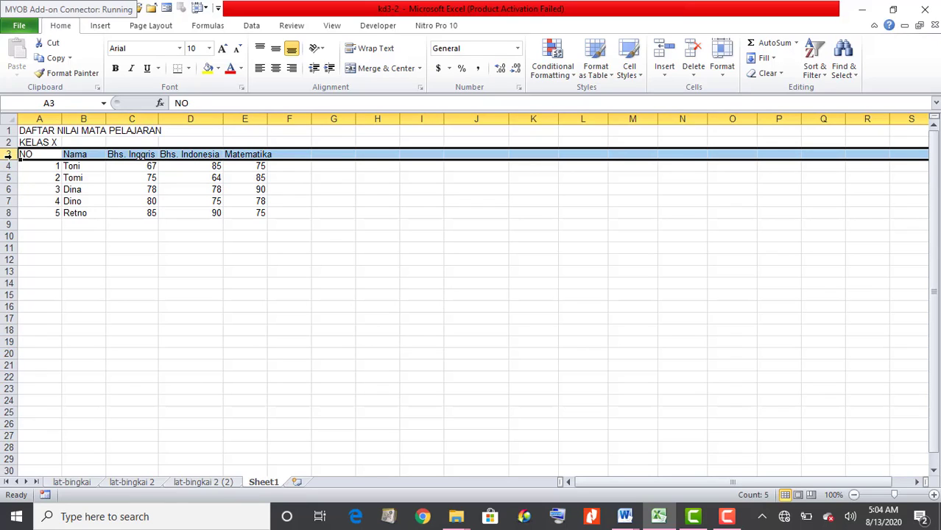
{"action": "right_click", "coordinate": [7, 154]}
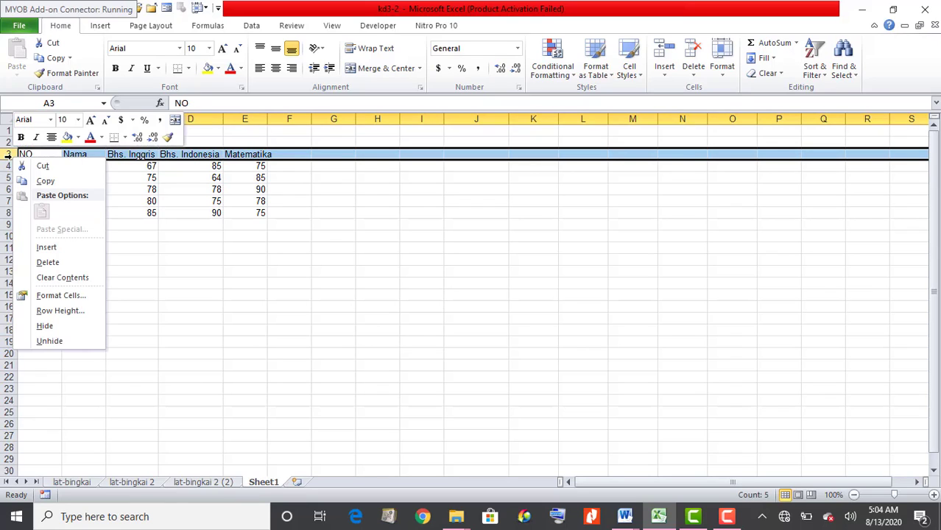
{"action": "left_click", "coordinate": [45, 247]}
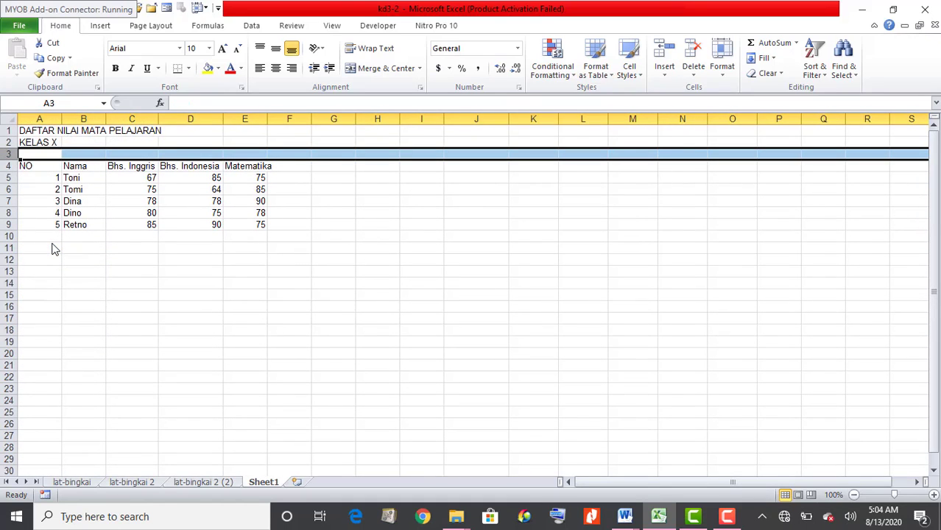
{"action": "left_click", "coordinate": [674, 52]}
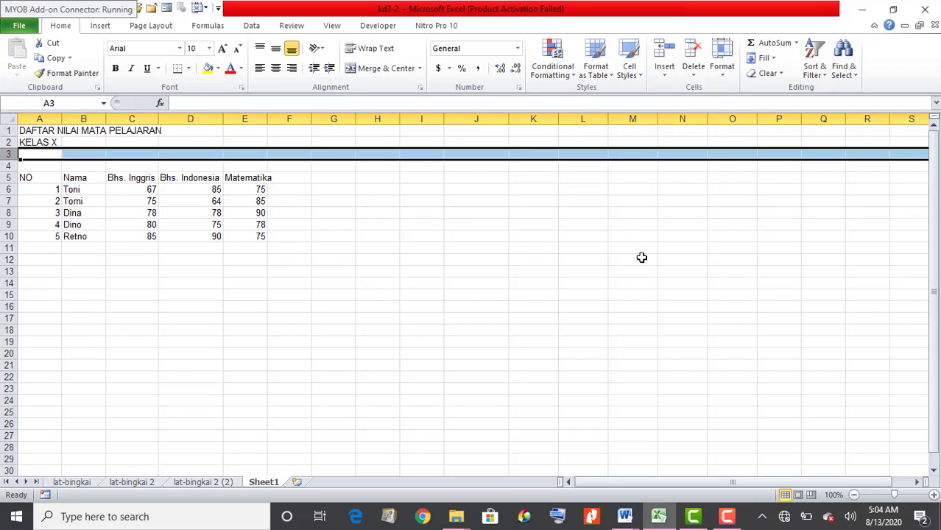
{"action": "left_click", "coordinate": [444, 304]}
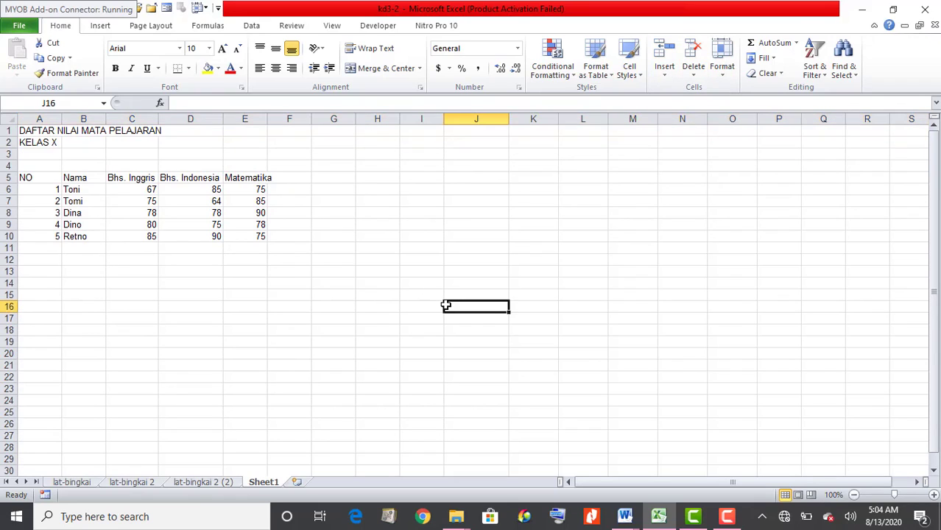
Enter the heading Mata Pelajaran in cell C4 and widen column E slightly to fit the Matematika label
{"action": "left_click", "coordinate": [136, 166]}
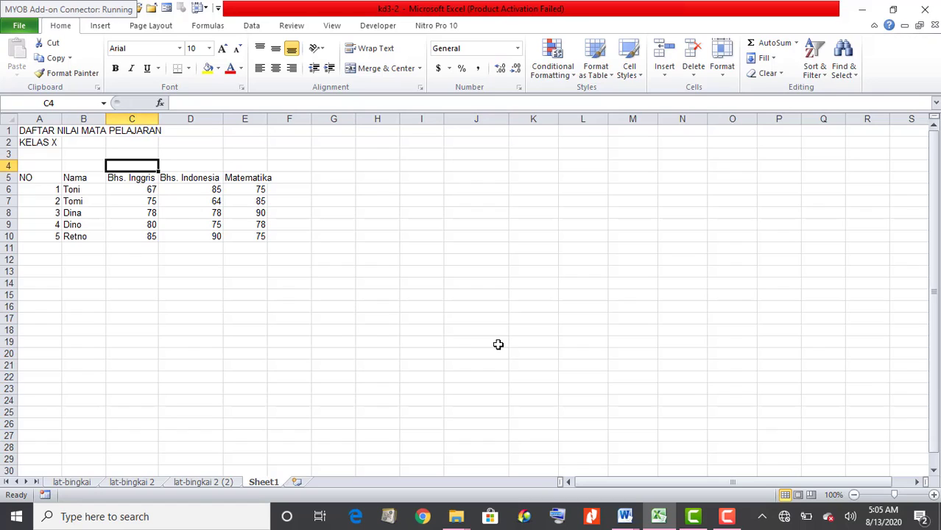
{"action": "type", "text": "Mata Pe"}
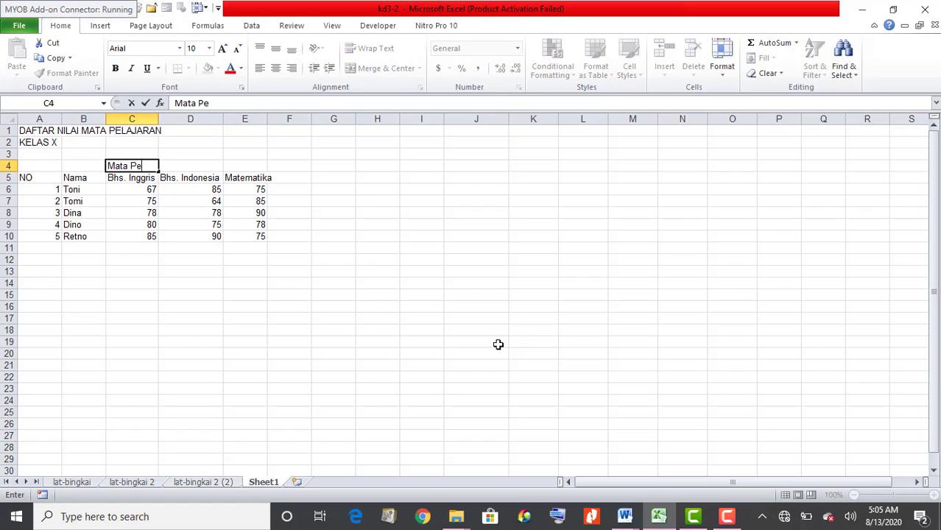
{"action": "type", "text": "lajaran"}
{"action": "key", "text": "Return"}
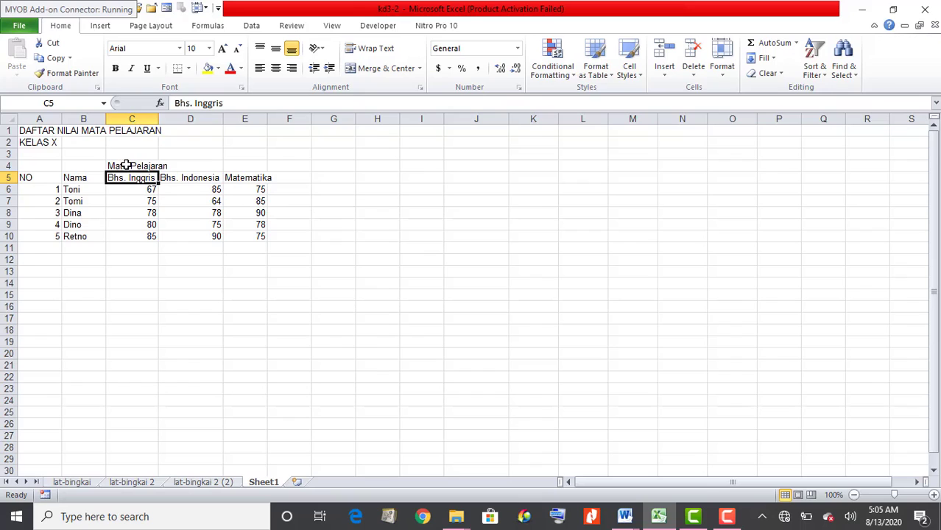
{"action": "left_click", "coordinate": [261, 166]}
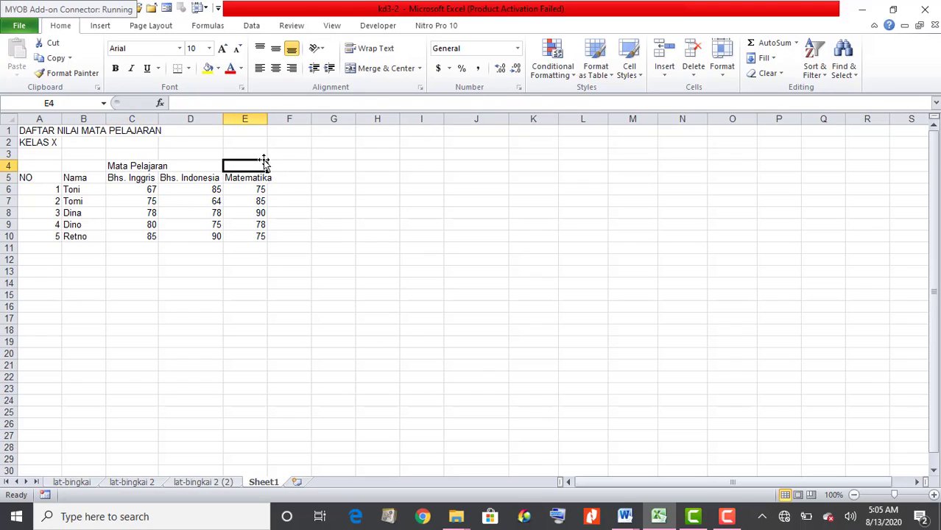
{"action": "left_click_drag", "start_coordinate": [268, 125], "coordinate": [275, 125]}
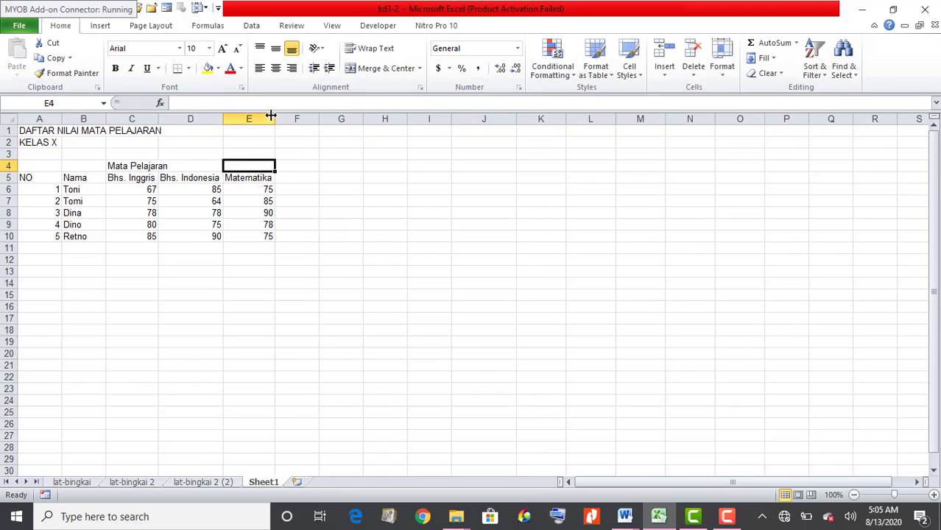
{"action": "left_click", "coordinate": [134, 166]}
{"action": "left_click", "coordinate": [132, 181]}
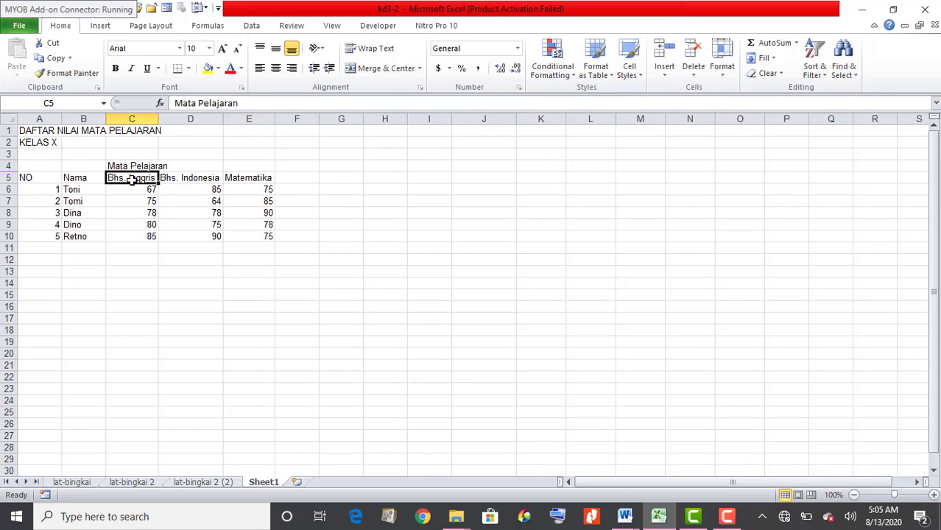
{"action": "left_click", "coordinate": [190, 164]}
{"action": "left_click", "coordinate": [193, 178]}
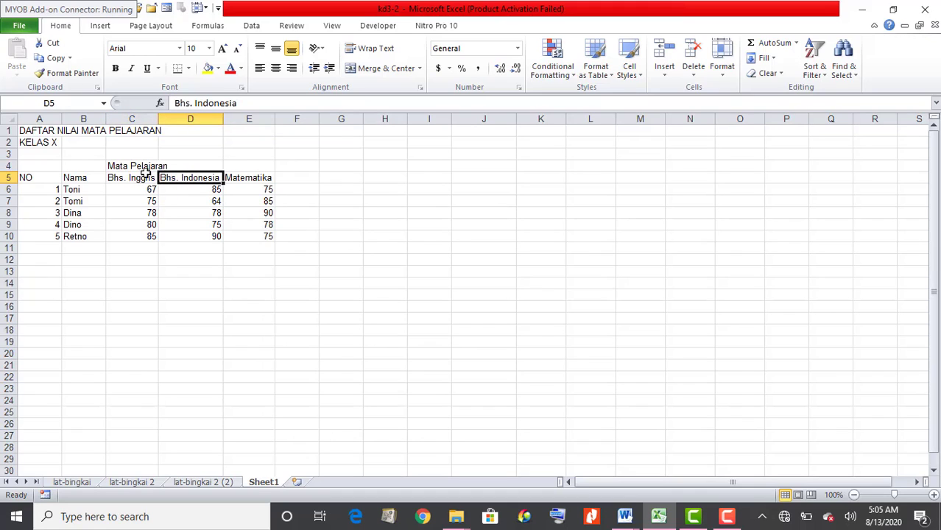
{"action": "left_click", "coordinate": [123, 168]}
{"action": "left_click_drag", "start_coordinate": [123, 168], "coordinate": [258, 169]}
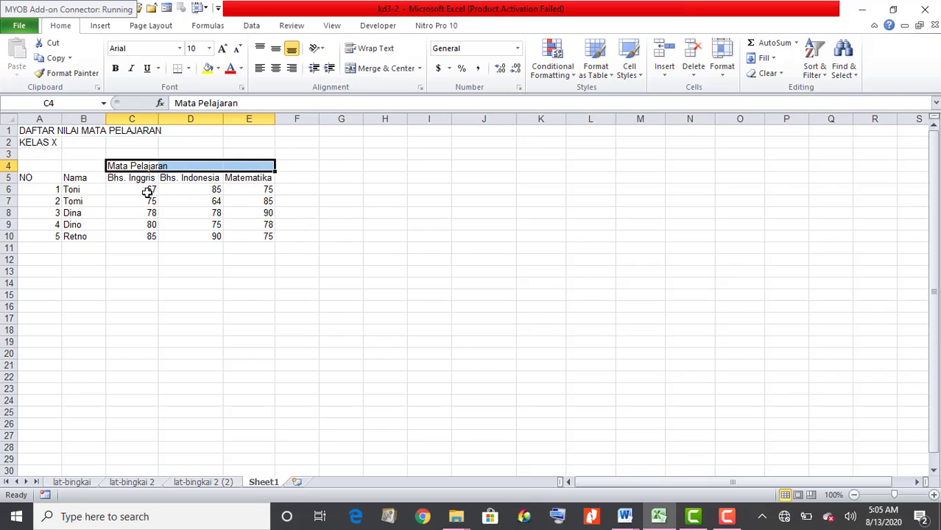
{"action": "left_click", "coordinate": [247, 232]}
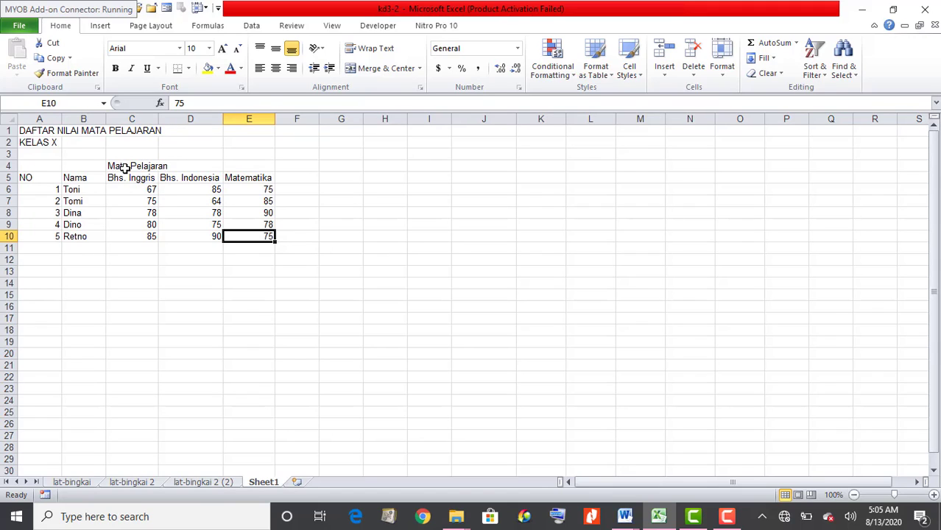
Try Merge & Center on the Mata Pelajaran heading across C4:E4, switching it off and on again
{"action": "left_click_drag", "start_coordinate": [125, 168], "coordinate": [236, 161]}
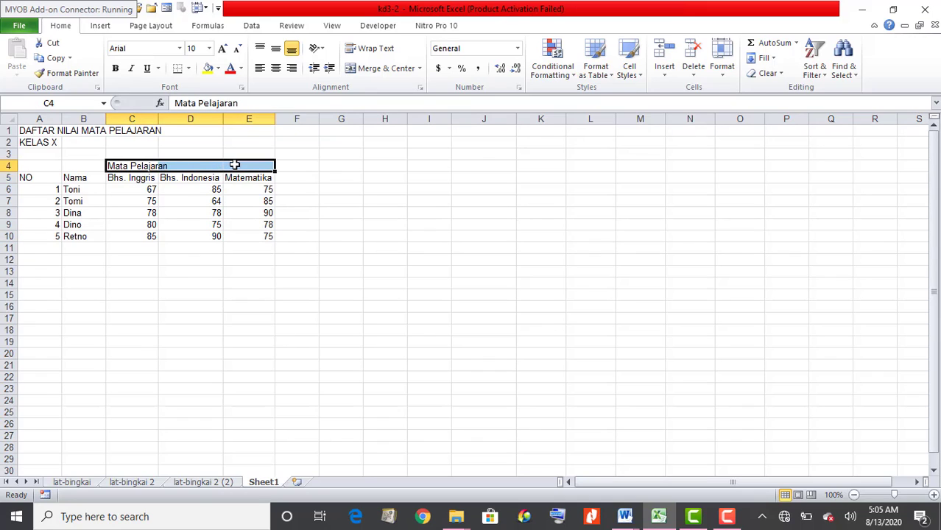
{"action": "left_click", "coordinate": [420, 69]}
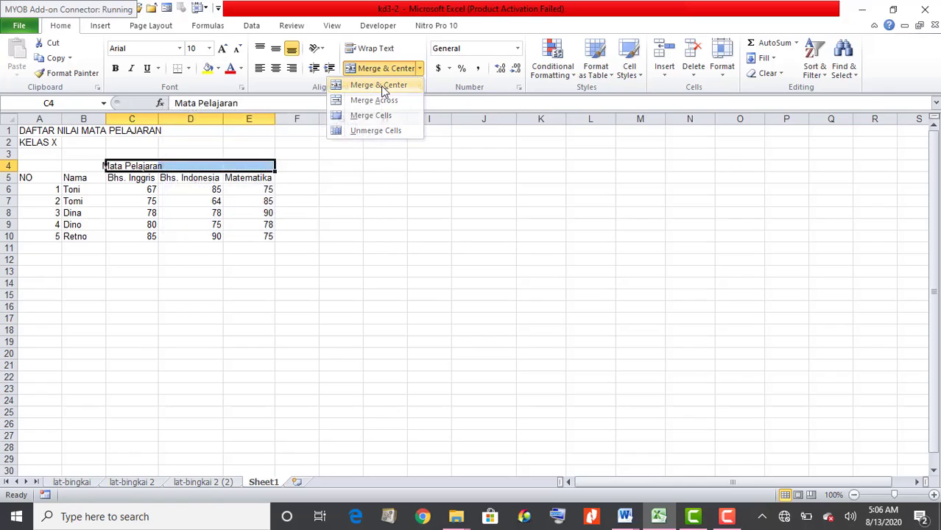
{"action": "left_click", "coordinate": [380, 86]}
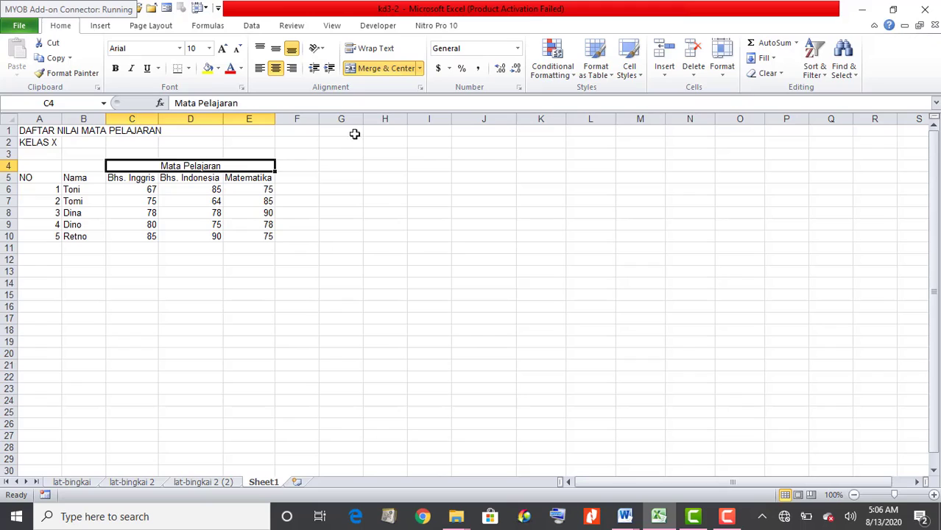
{"action": "left_click", "coordinate": [406, 70]}
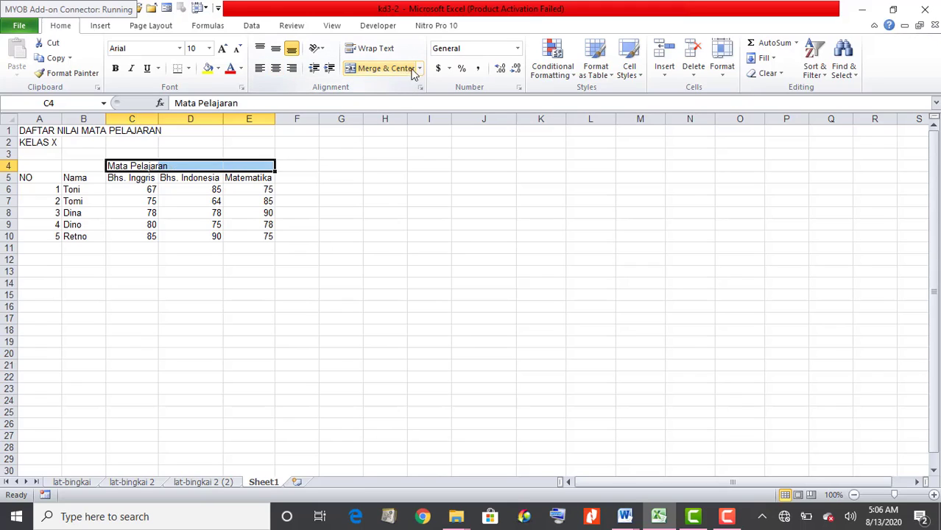
{"action": "left_click", "coordinate": [365, 70]}
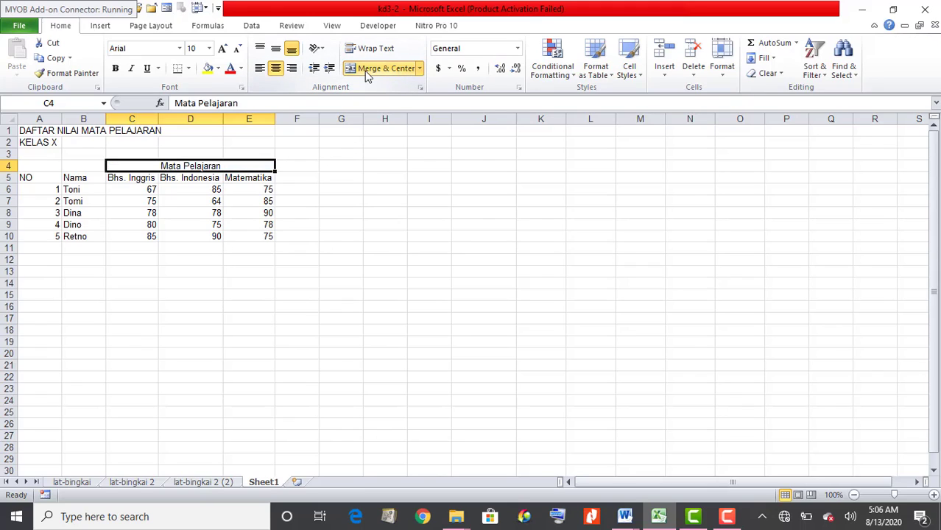
Try the Merge Cells option on the Mata Pelajaran heading, and unmerge C4:E4
{"action": "left_click", "coordinate": [419, 68]}
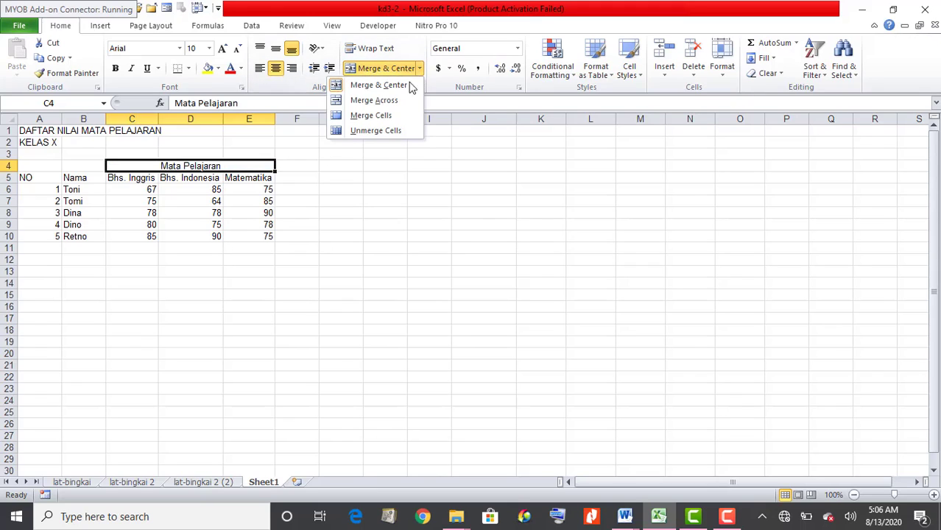
{"action": "left_click", "coordinate": [383, 118]}
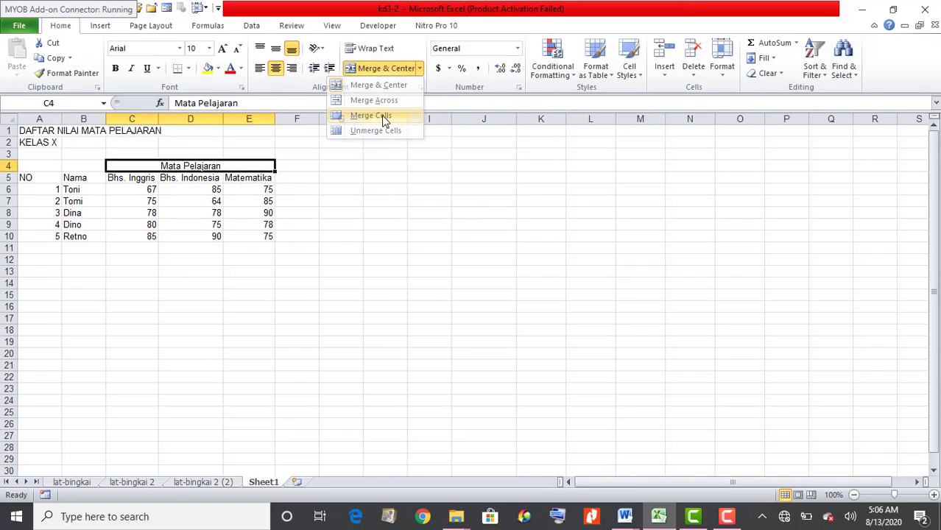
{"action": "left_click", "coordinate": [403, 67]}
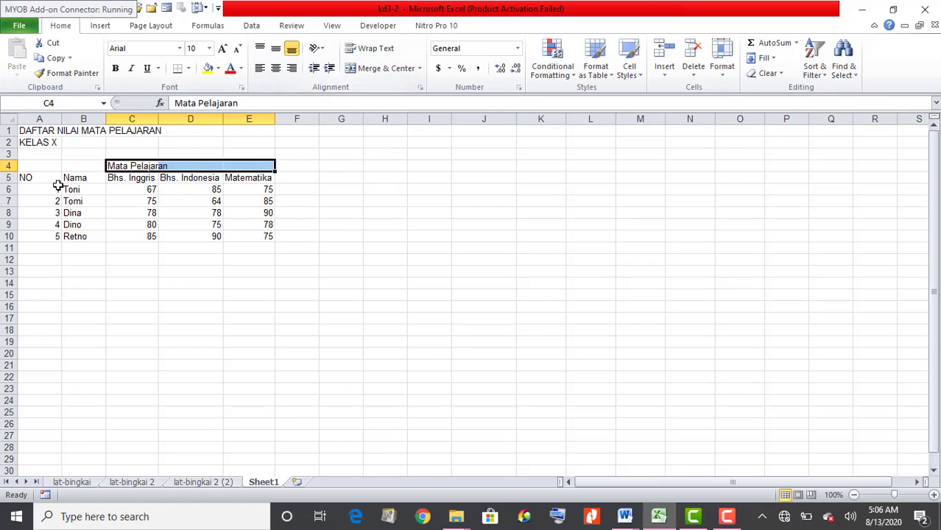
Merge and center the table headings: NO in A4:A5, Nama in B4:B5 and Mata Pelajaran across C4:E4
{"action": "left_click", "coordinate": [42, 166]}
{"action": "left_click_drag", "start_coordinate": [42, 165], "coordinate": [92, 178]}
{"action": "left_click", "coordinate": [384, 68]}
{"action": "left_click", "coordinate": [373, 68]}
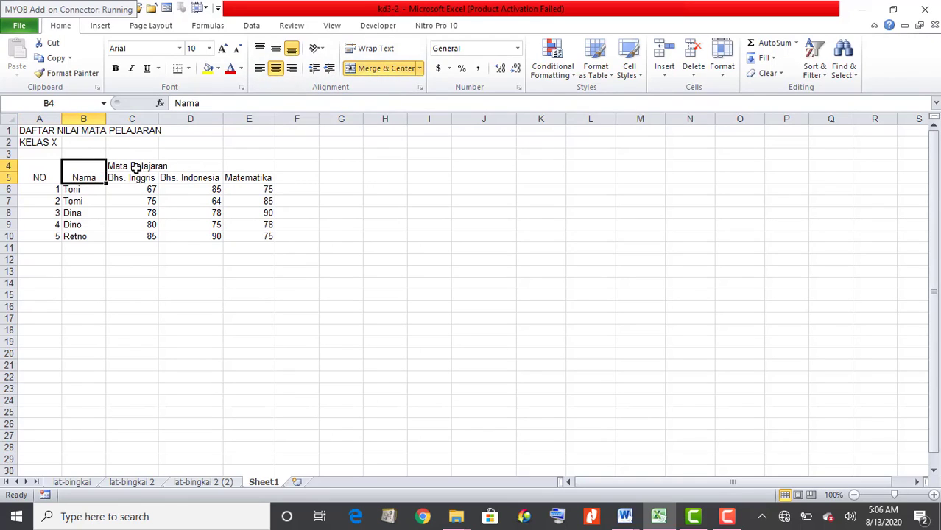
{"action": "left_click_drag", "start_coordinate": [135, 166], "coordinate": [248, 165]}
{"action": "left_click", "coordinate": [370, 69]}
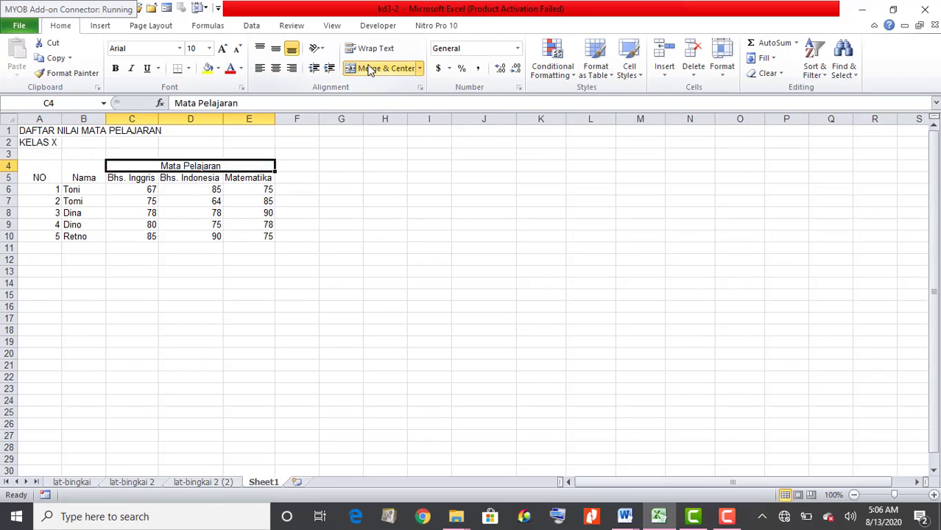
Compare top, middle and bottom vertical alignment on the headings in A4:E5, and apply Middle Align
{"action": "left_click_drag", "start_coordinate": [33, 173], "coordinate": [185, 176]}
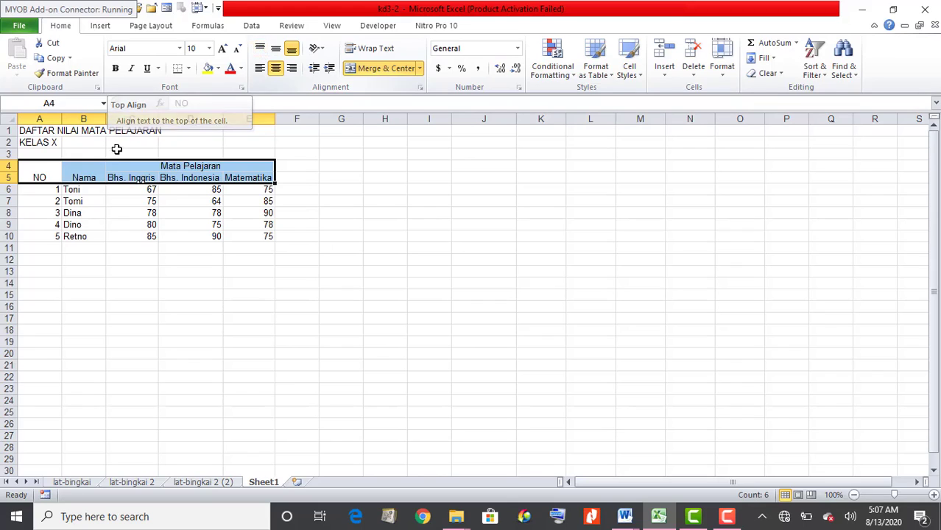
{"action": "left_click", "coordinate": [260, 49]}
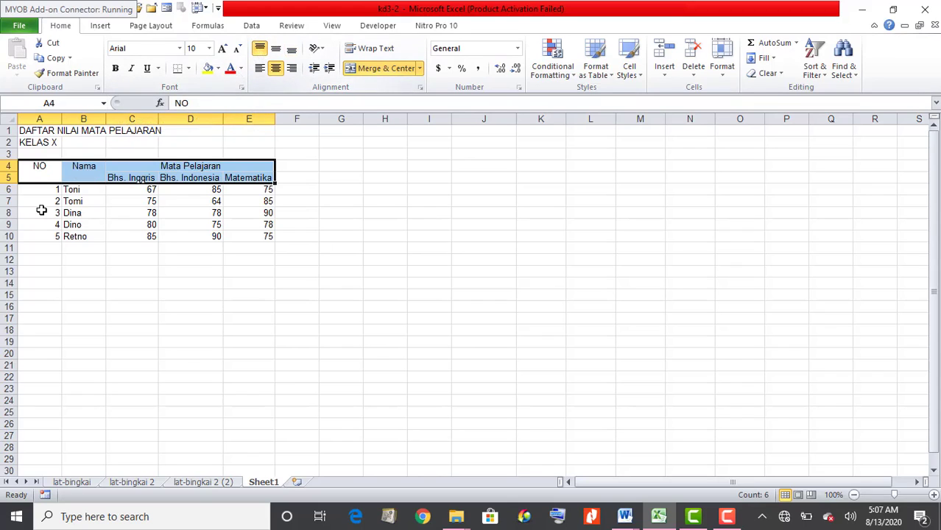
{"action": "left_click", "coordinate": [275, 49]}
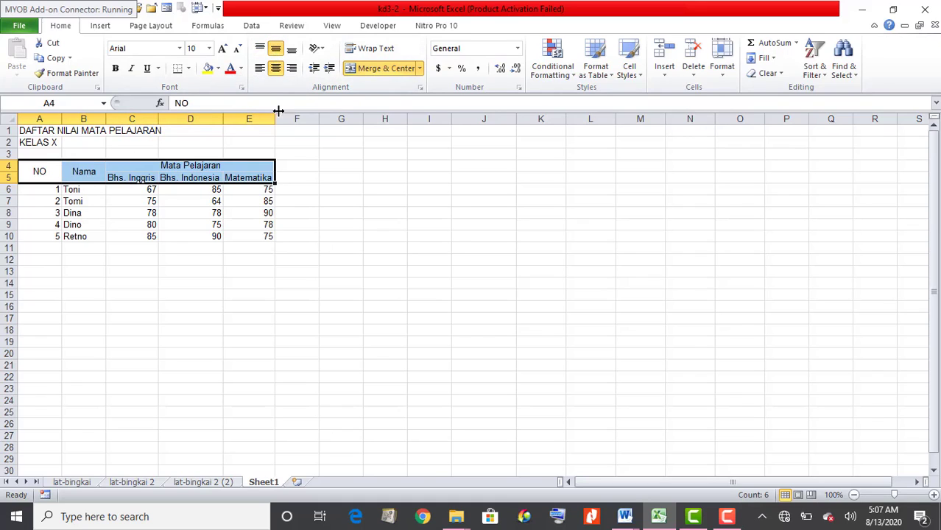
{"action": "left_click", "coordinate": [292, 51]}
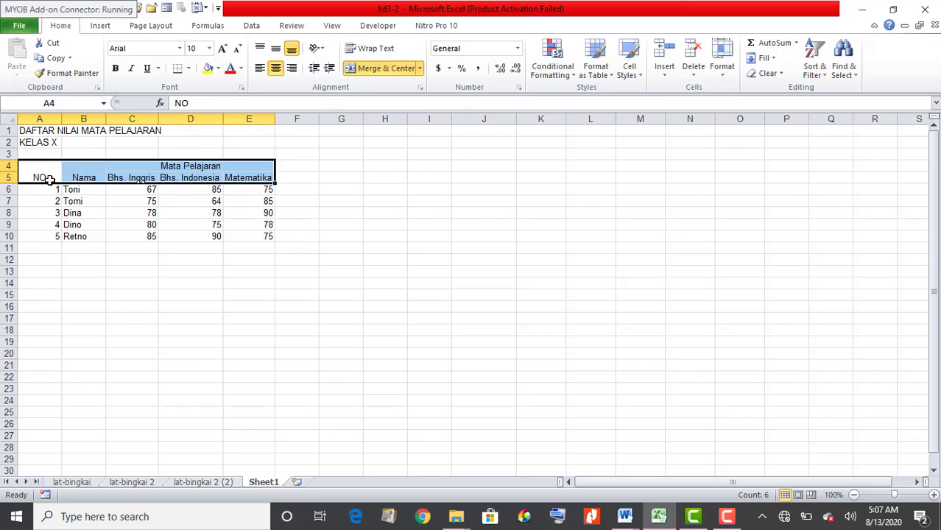
{"action": "left_click", "coordinate": [277, 52]}
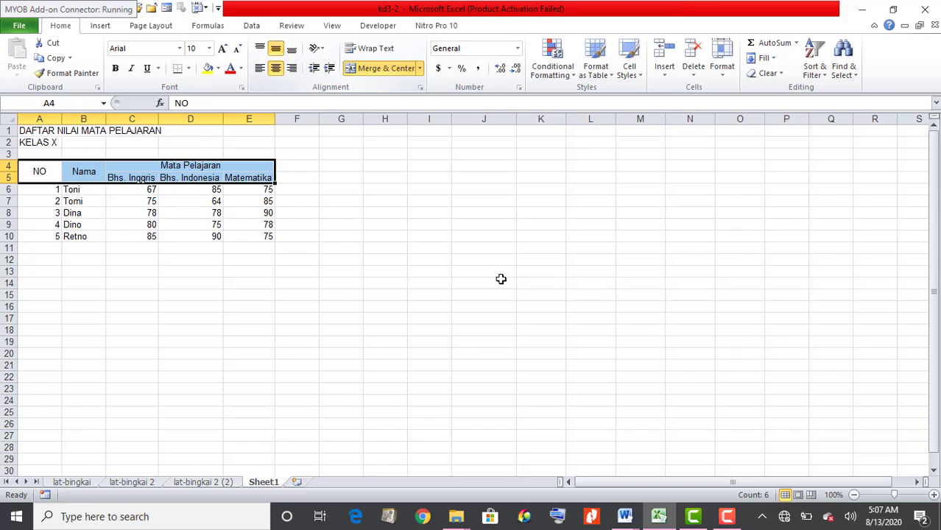
{"action": "left_click", "coordinate": [402, 222]}
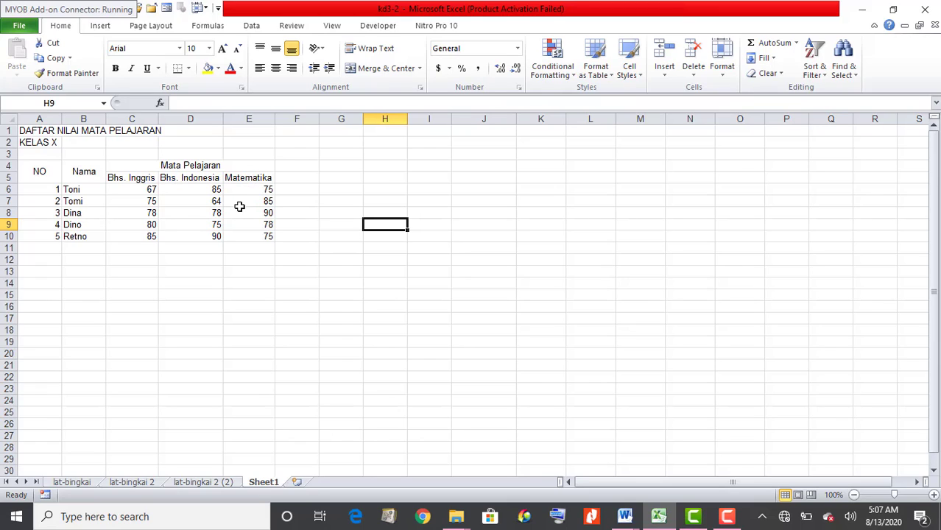
Try inserting a whole column before the Matematika column, and undo the insertion
{"action": "left_click", "coordinate": [250, 119]}
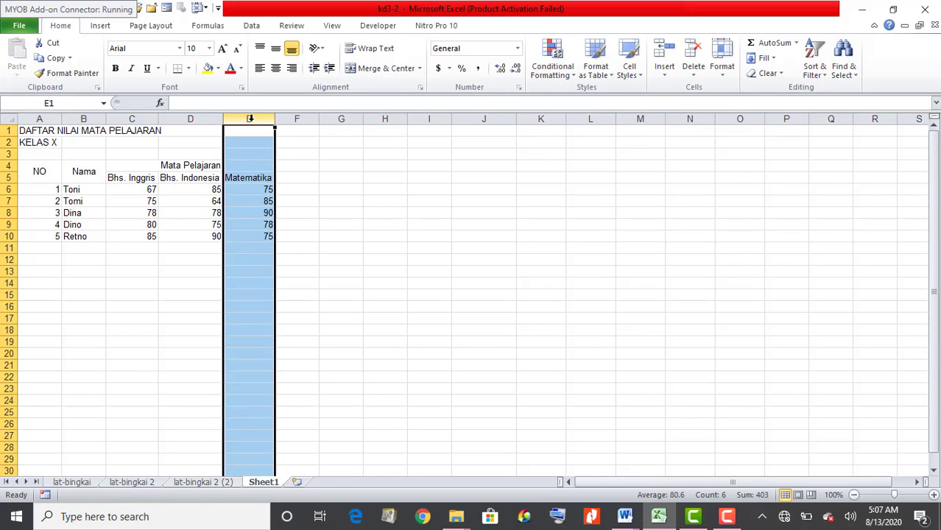
{"action": "left_click", "coordinate": [664, 48]}
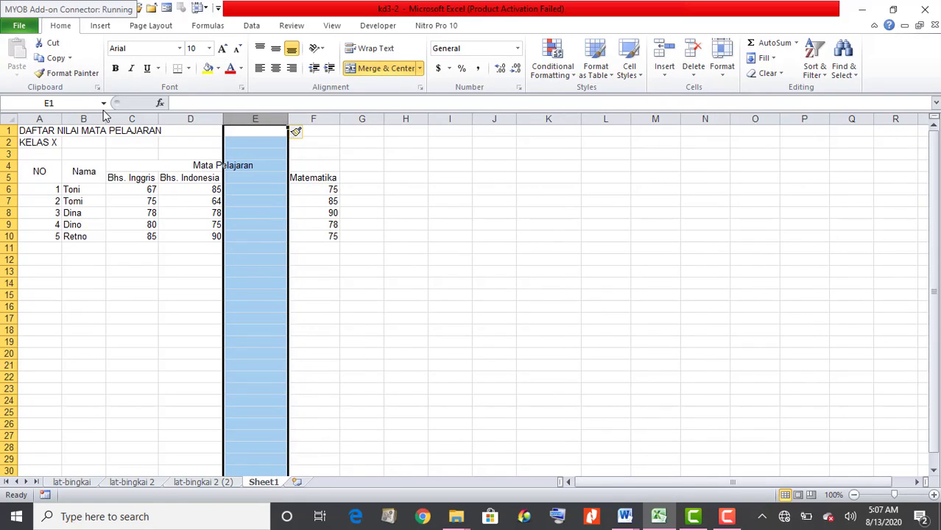
{"action": "key", "text": "ctrl+z"}
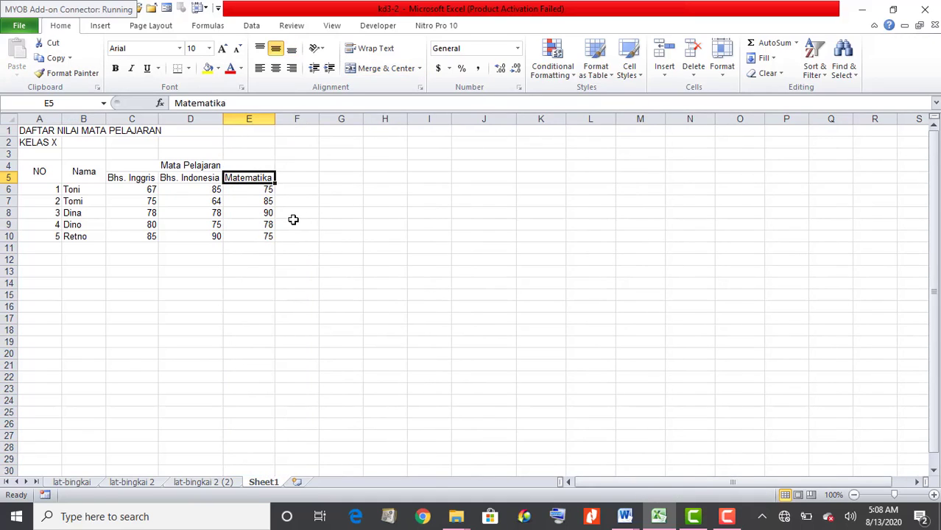
Try inserting a single cell at E5 with the Shift cells right option, and undo the insertion
{"action": "left_click", "coordinate": [664, 73]}
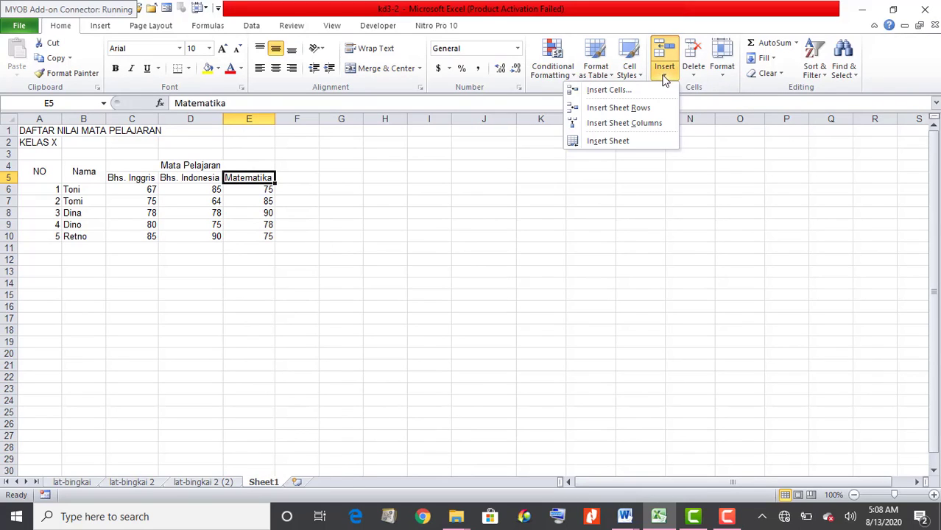
{"action": "left_click", "coordinate": [628, 90]}
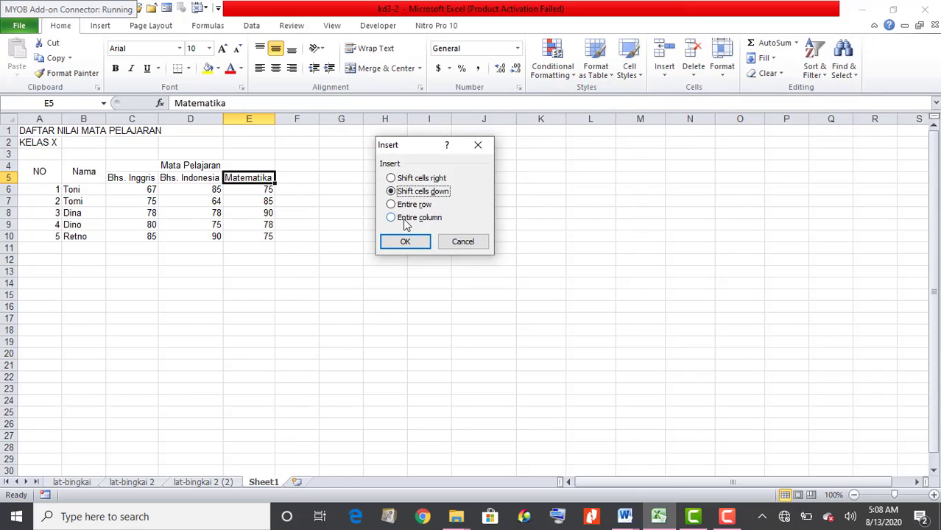
{"action": "left_click", "coordinate": [418, 180]}
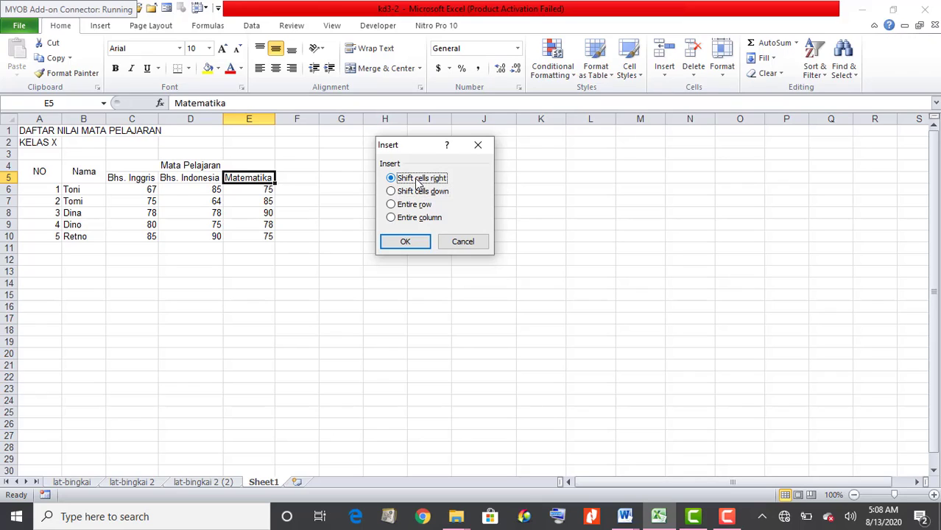
{"action": "left_click", "coordinate": [405, 242]}
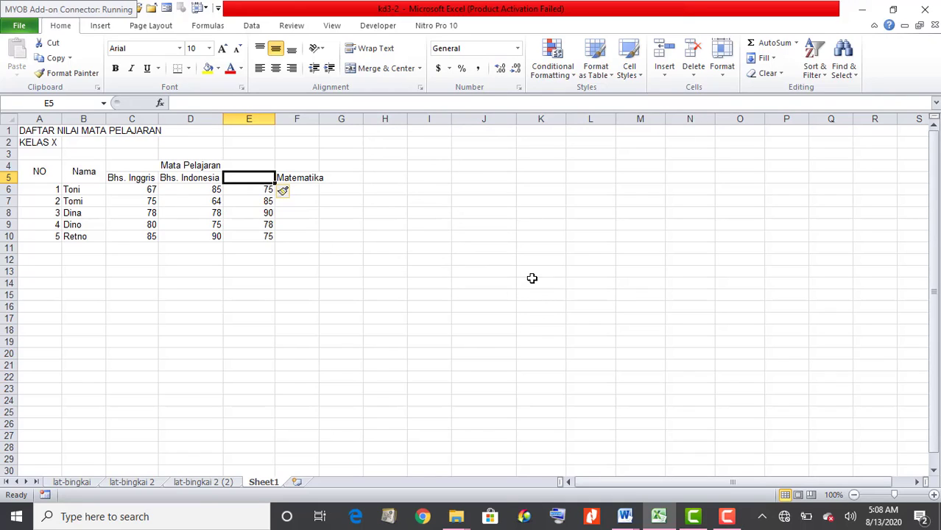
{"action": "key", "text": "ctrl+z"}
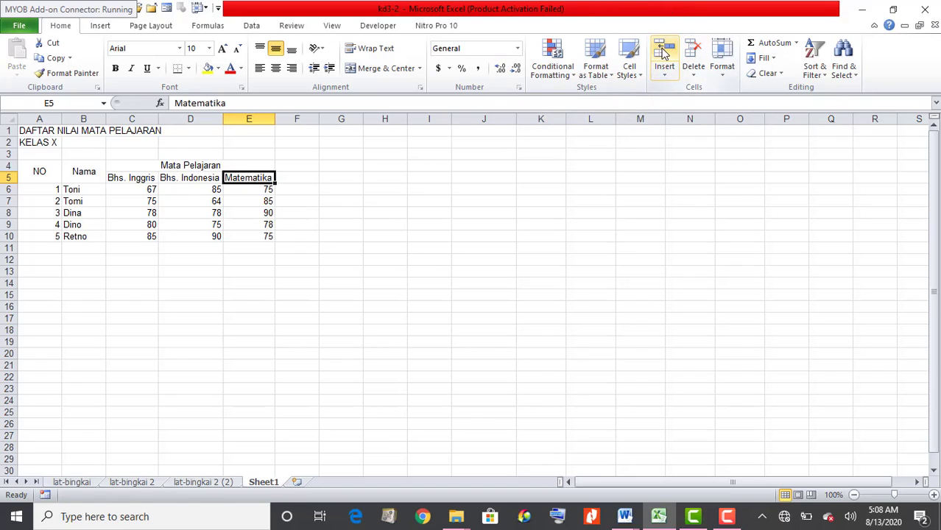
Insert a blank column between the Bhs. Indonesia and Matematika columns
{"action": "left_click", "coordinate": [249, 119]}
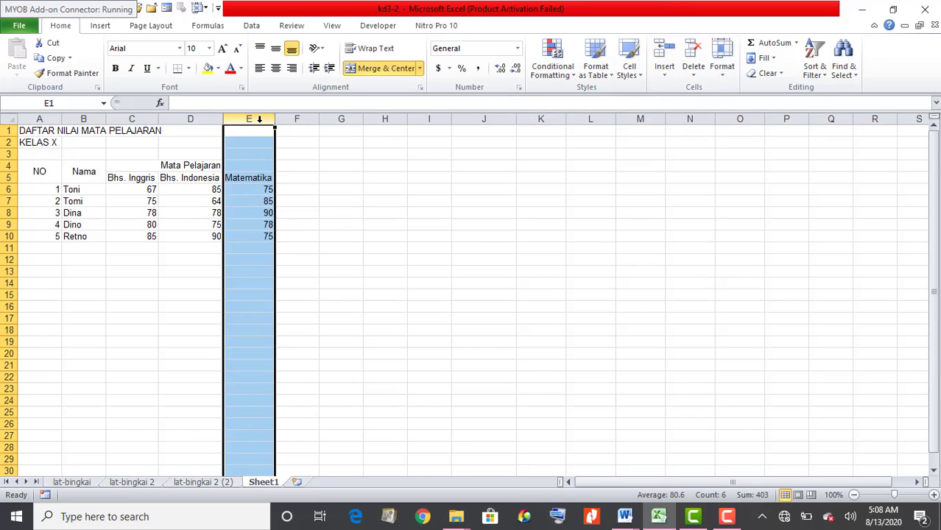
{"action": "left_click", "coordinate": [662, 48]}
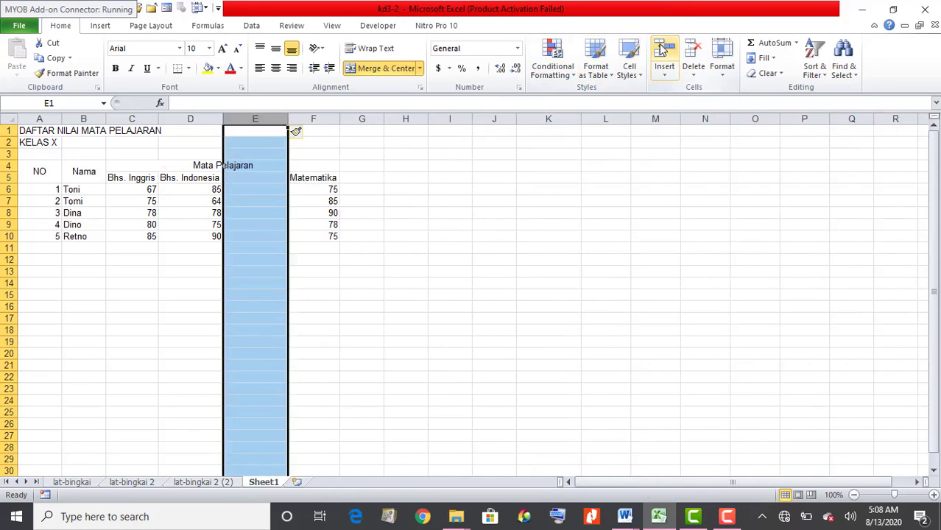
Delete the blank column before the Matematika column and insert it again
{"action": "left_click", "coordinate": [691, 50]}
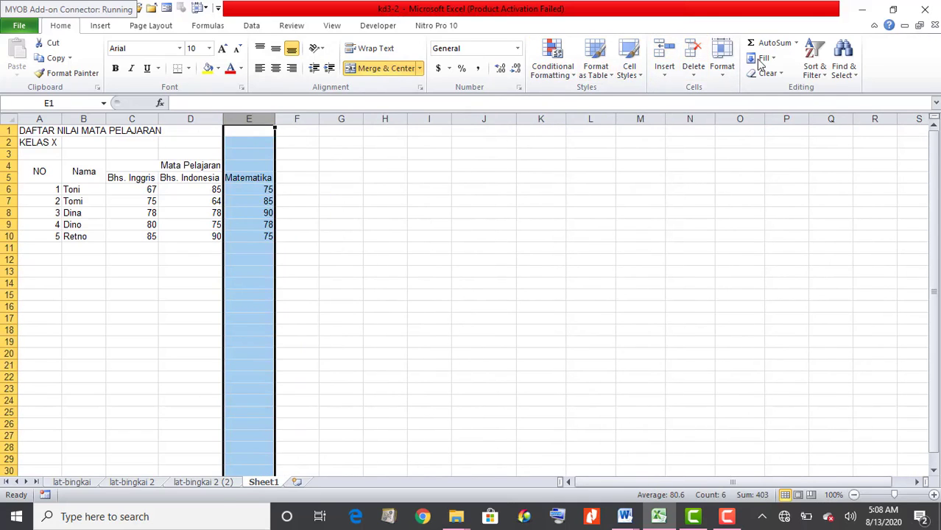
{"action": "left_click", "coordinate": [660, 44]}
Enter the heading Spreadsheet in cell E5 of the new column
{"action": "left_click", "coordinate": [253, 179]}
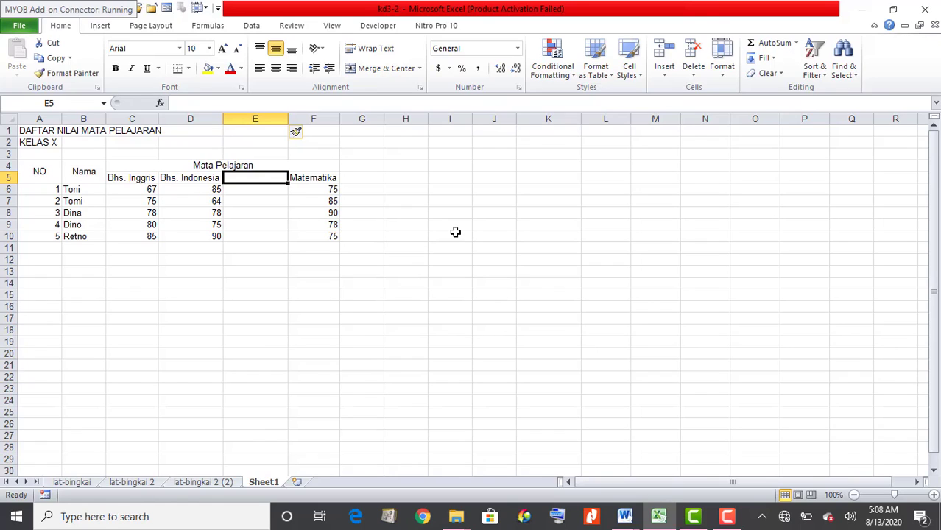
{"action": "type", "text": "Spreads"}
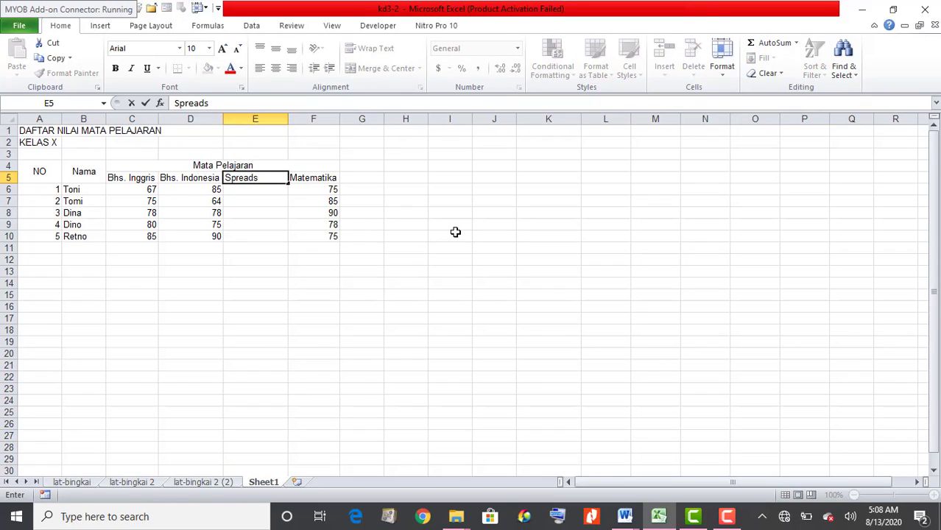
{"action": "type", "text": "heet"}
{"action": "key", "text": "Return"}
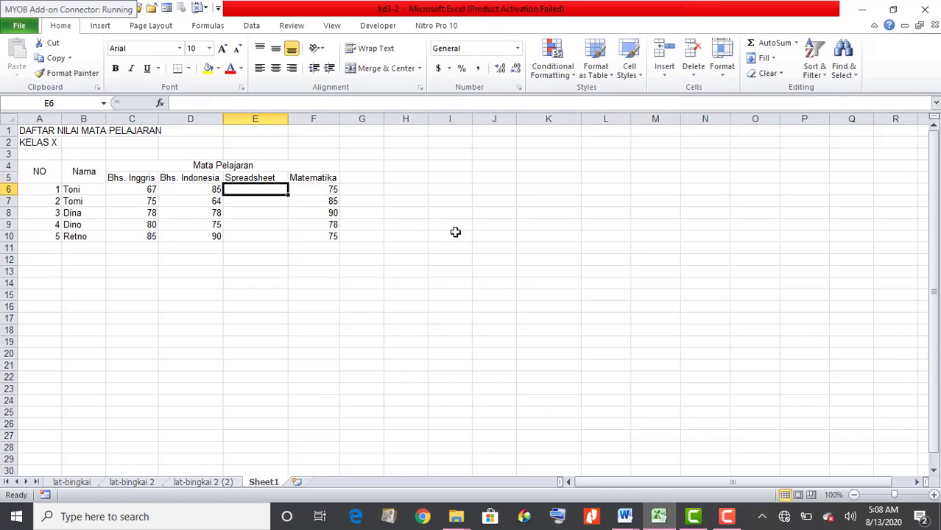
Fill the Spreadsheet grades in E6:E10 with 66, 80, 90, 78 and 98
{"action": "type", "text": "66"}
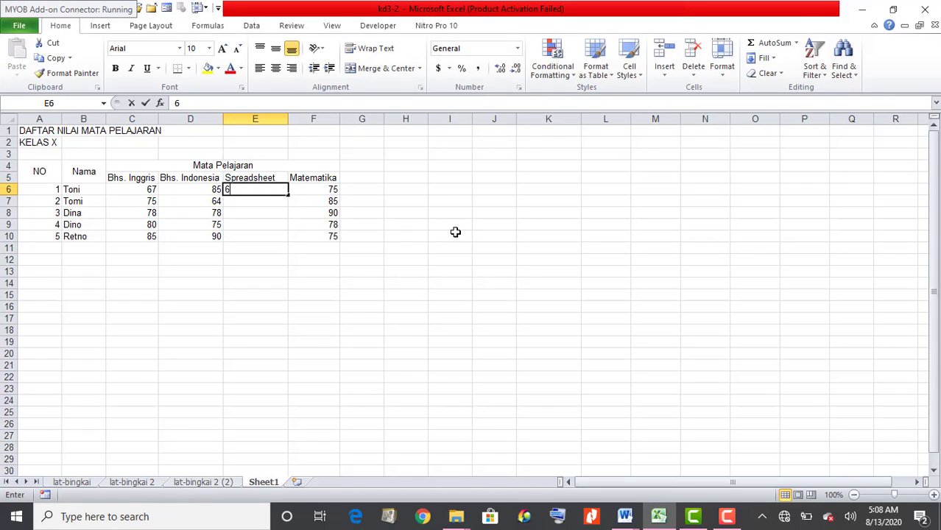
{"action": "key", "text": "Return"}
{"action": "type", "text": "80"}
{"action": "key", "text": "Return"}
{"action": "type", "text": "90"}
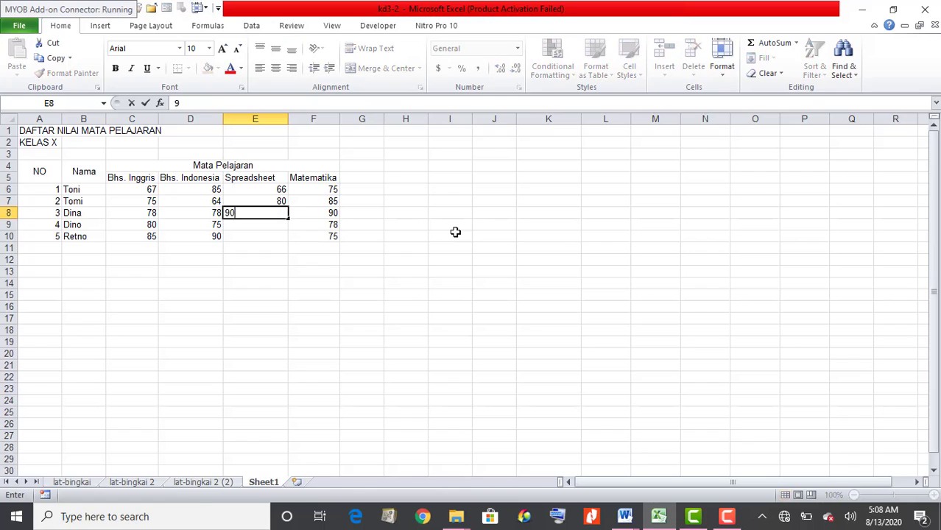
{"action": "key", "text": "Return"}
{"action": "type", "text": "78"}
{"action": "key", "text": "Return"}
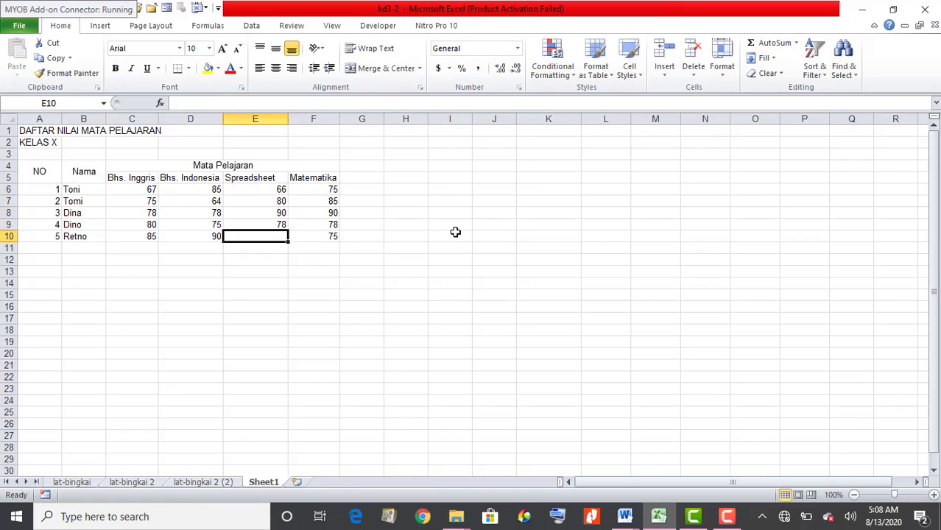
{"action": "type", "text": "98"}
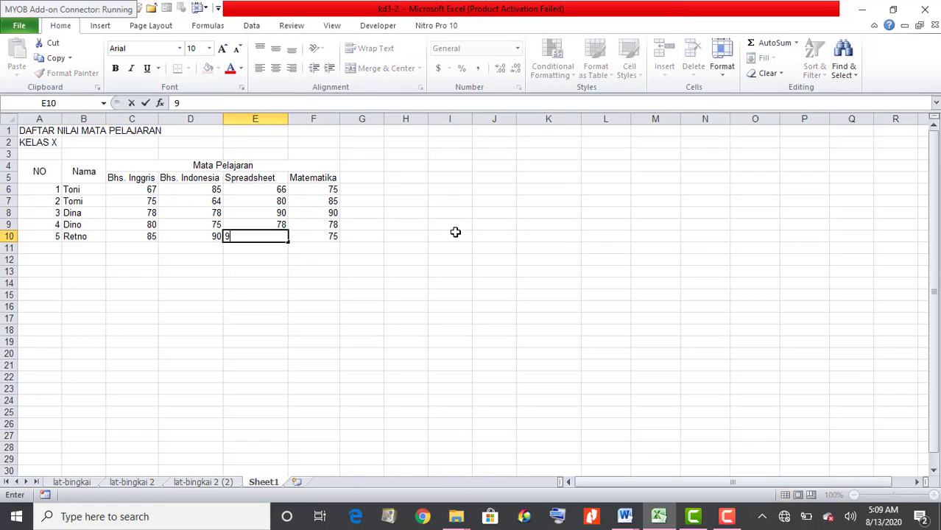
{"action": "key", "text": "Return"}
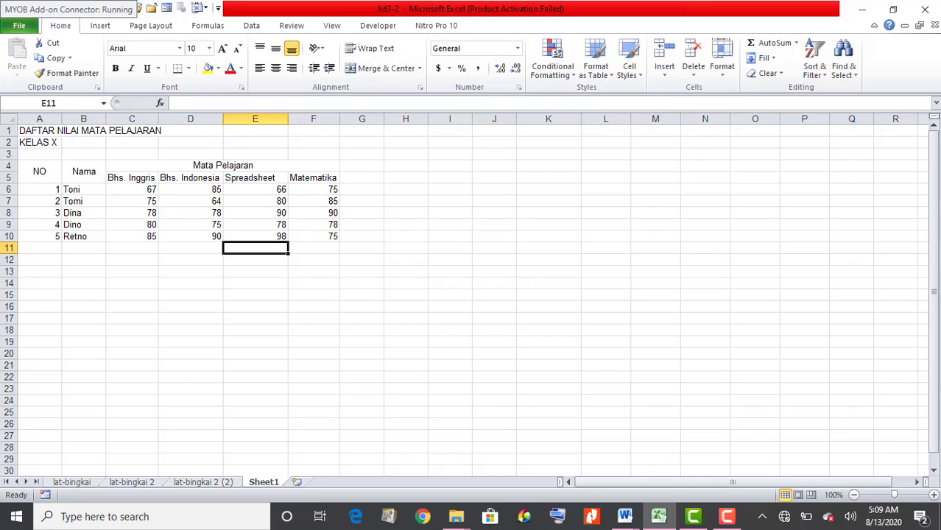
Examine the contents of the title cells A1 and A2
{"action": "left_click", "coordinate": [34, 132]}
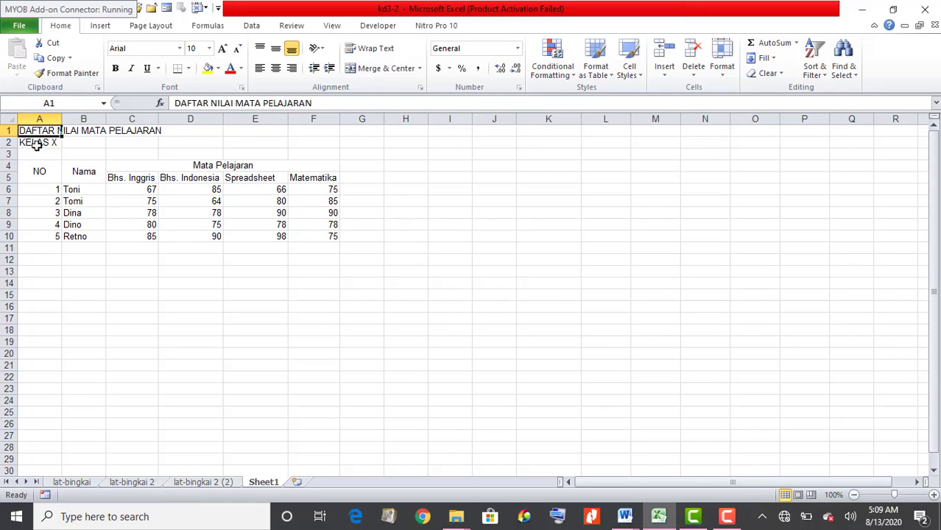
{"action": "left_click", "coordinate": [37, 144]}
{"action": "left_click", "coordinate": [39, 131]}
{"action": "left_click", "coordinate": [39, 144]}
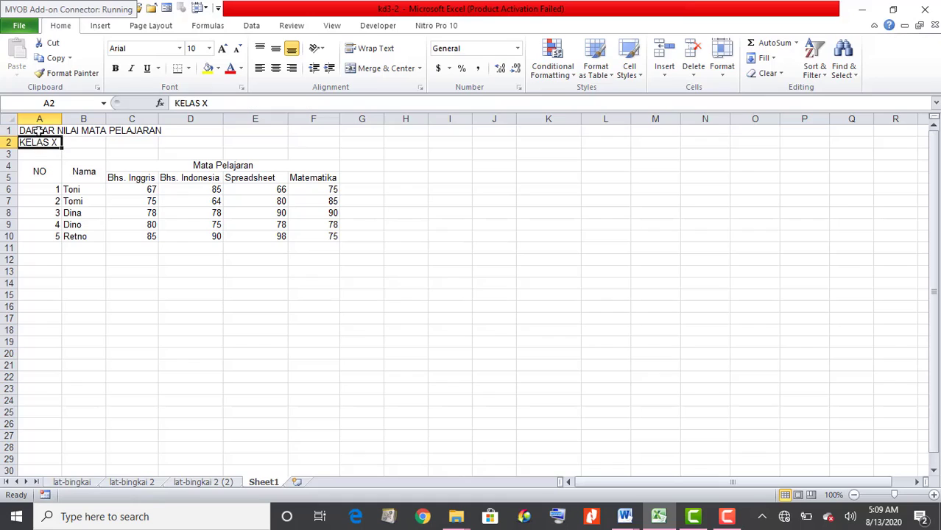
{"action": "left_click", "coordinate": [39, 131]}
{"action": "left_click", "coordinate": [40, 143]}
{"action": "left_click", "coordinate": [41, 131]}
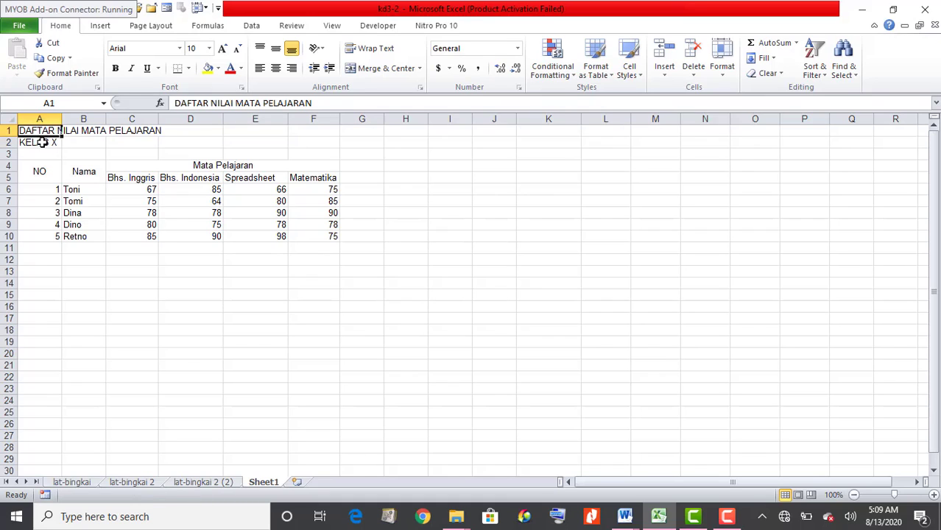
{"action": "left_click", "coordinate": [42, 142]}
{"action": "left_click", "coordinate": [37, 132]}
Try moving the title DAFTAR NILAI MATA PELAJARAN from A1 to D1, and undo the move
{"action": "left_click_drag", "start_coordinate": [46, 137], "coordinate": [190, 141]}
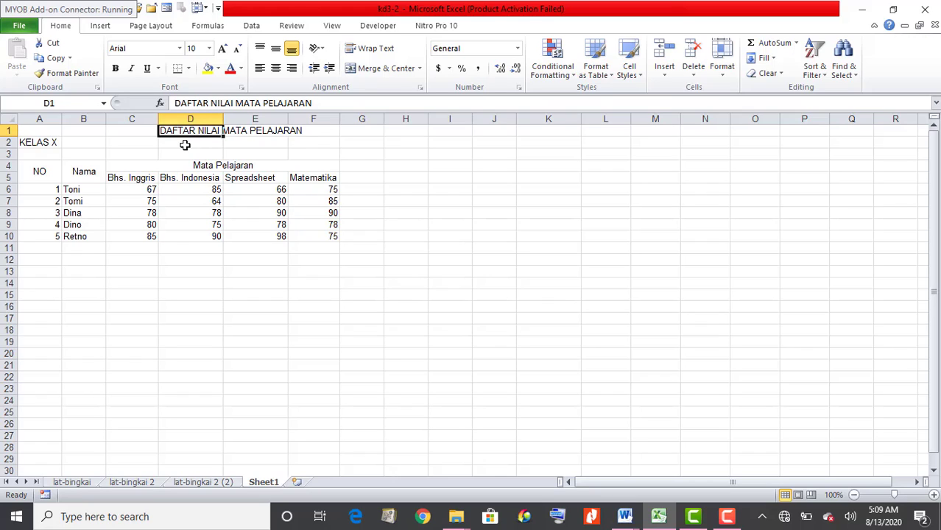
{"action": "key", "text": "ctrl+z"}
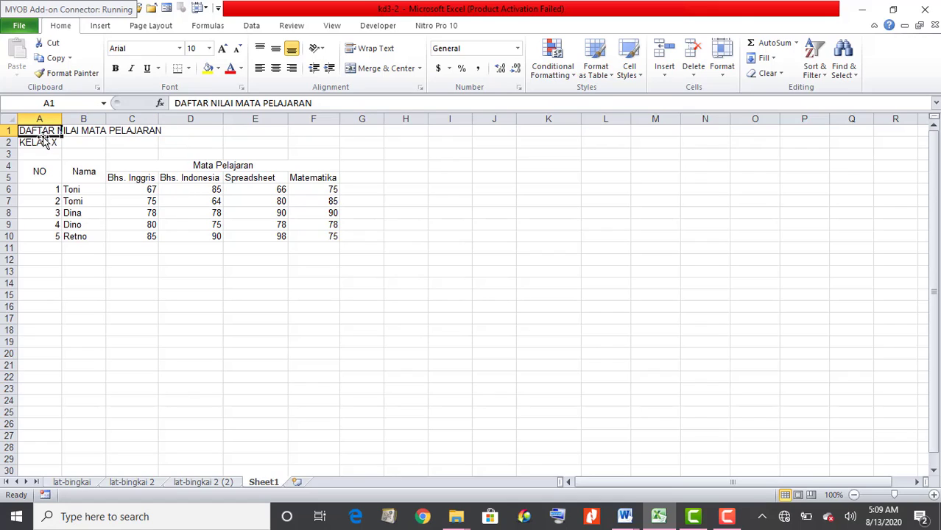
Merge the two title rows in A1:F2 separately across the table's width with Merge Across
{"action": "left_click_drag", "start_coordinate": [42, 130], "coordinate": [299, 145]}
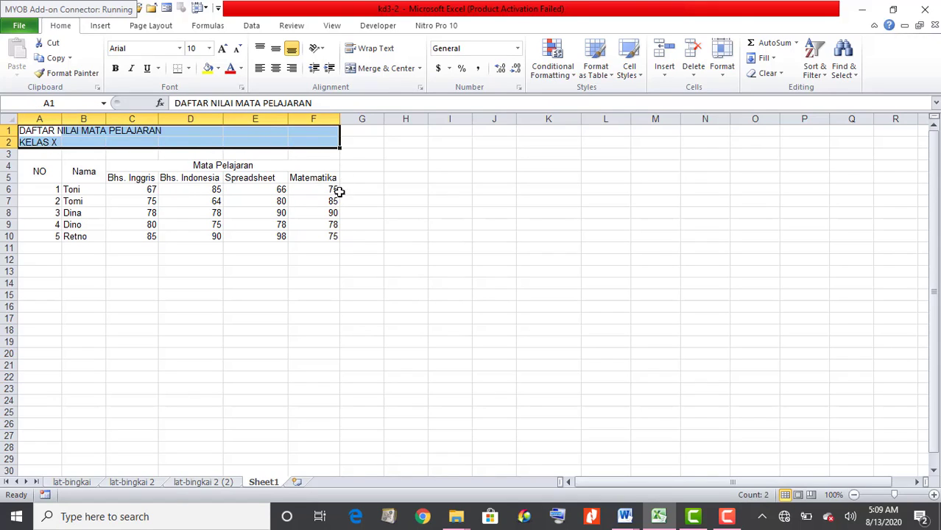
{"action": "left_click", "coordinate": [420, 69]}
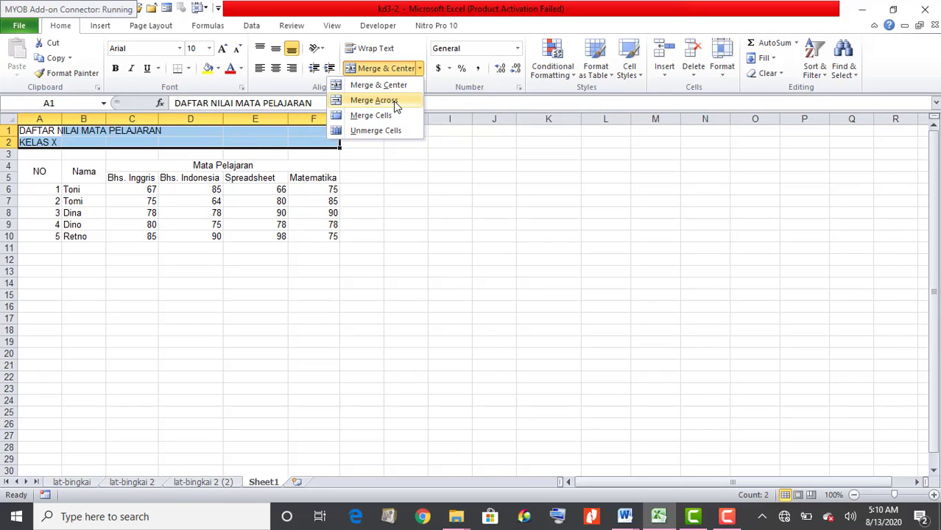
{"action": "left_click", "coordinate": [394, 107]}
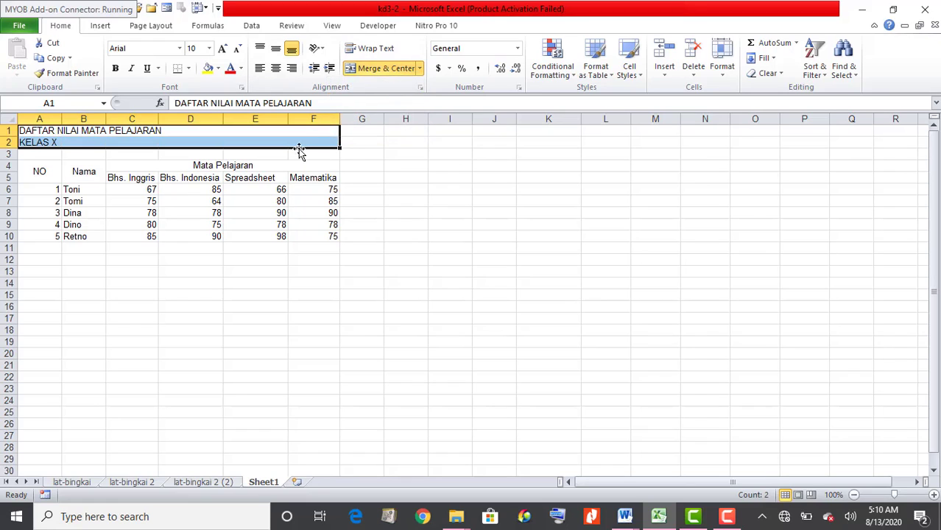
{"action": "left_click", "coordinate": [347, 153]}
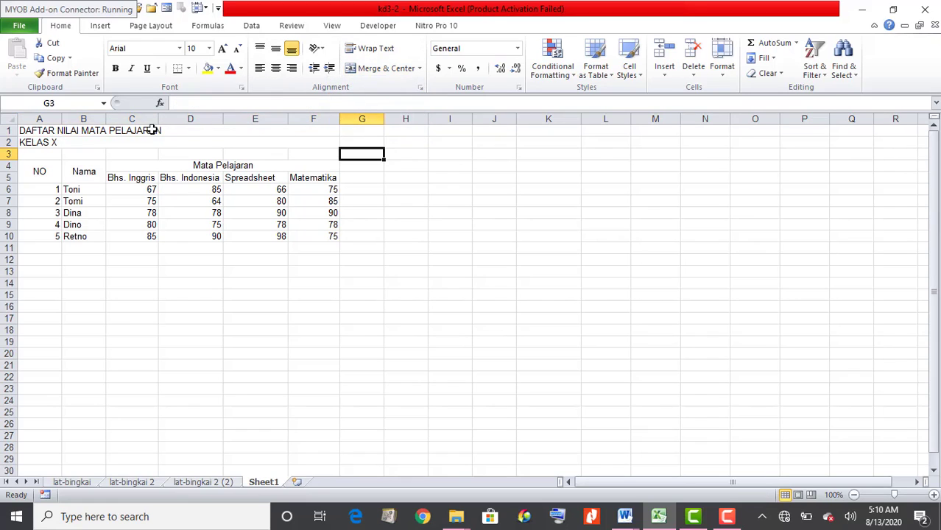
Center both merged title rows horizontally over the table
{"action": "left_click_drag", "start_coordinate": [42, 130], "coordinate": [44, 142]}
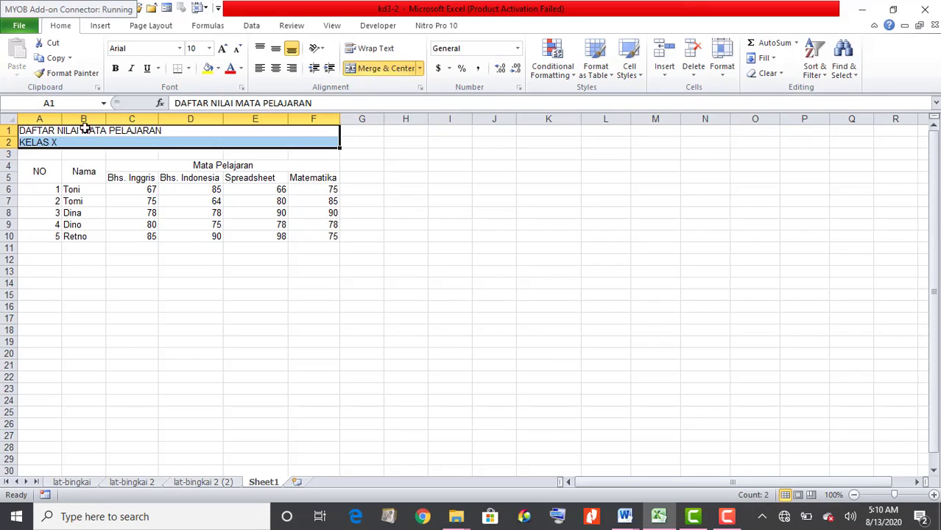
{"action": "left_click", "coordinate": [275, 69]}
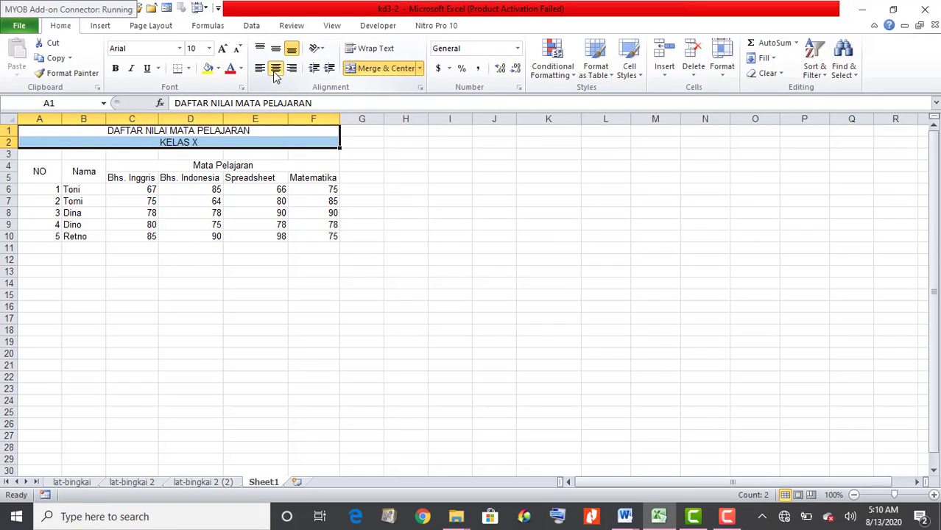
{"action": "left_click", "coordinate": [445, 225]}
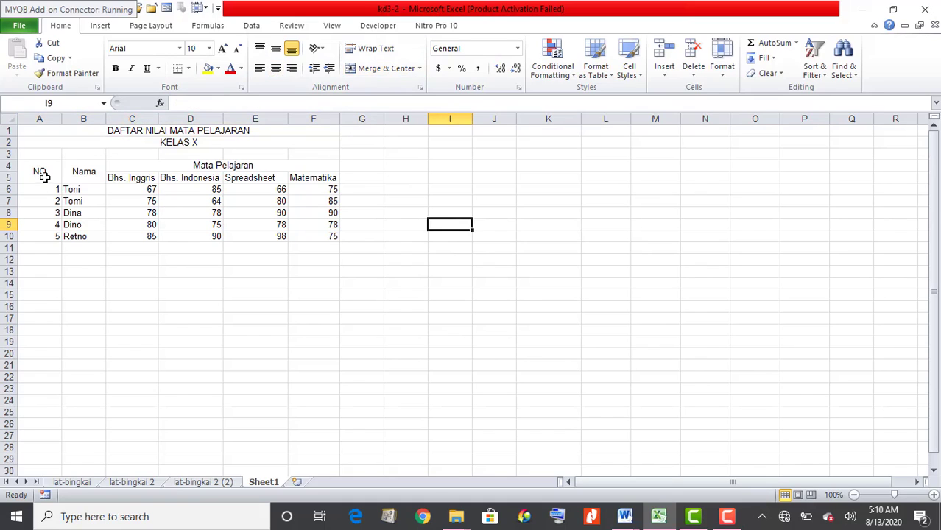
Apply thin inside borders and a double-line outline to the grade table in A4:F10
{"action": "left_click_drag", "start_coordinate": [44, 177], "coordinate": [229, 236]}
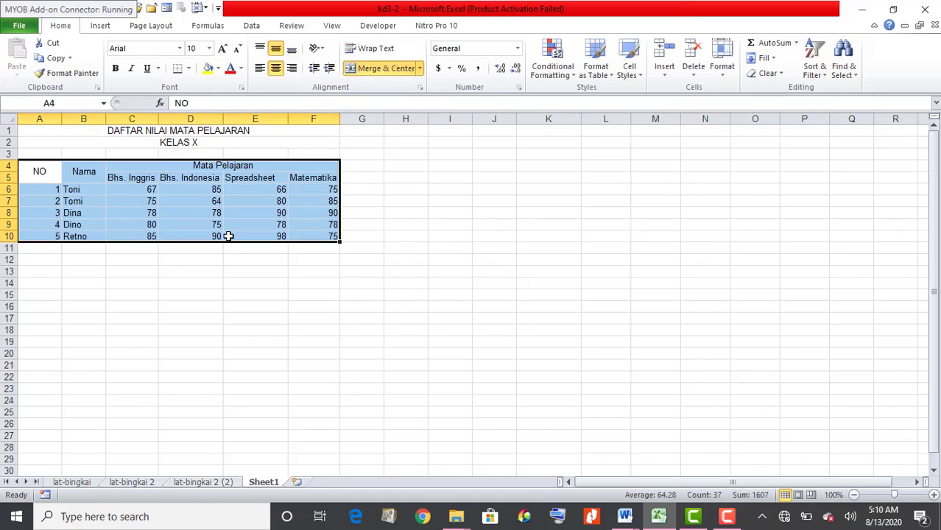
{"action": "left_click", "coordinate": [188, 71]}
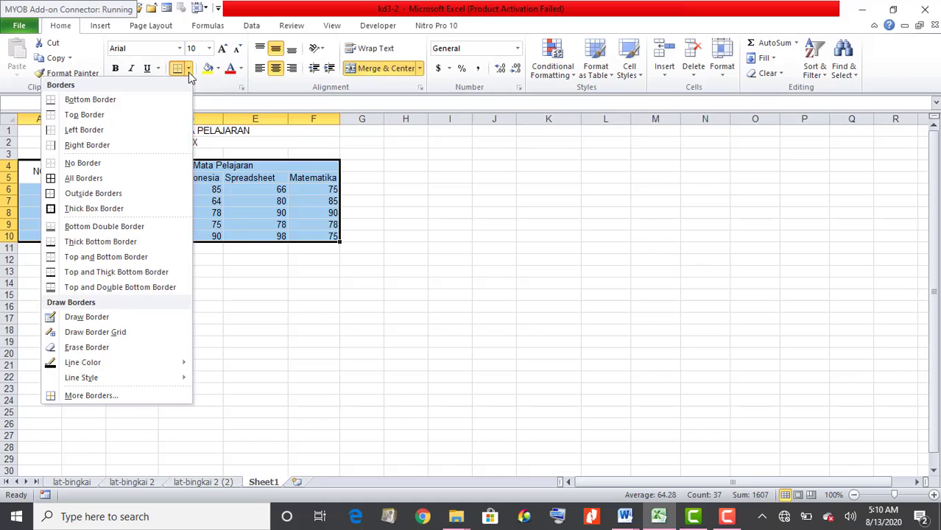
{"action": "left_click", "coordinate": [109, 395]}
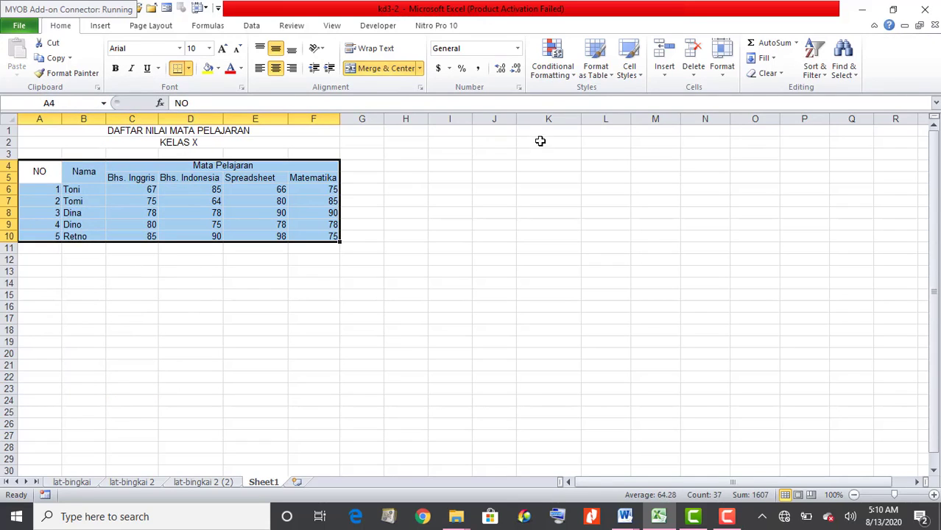
{"action": "left_click", "coordinate": [448, 115]}
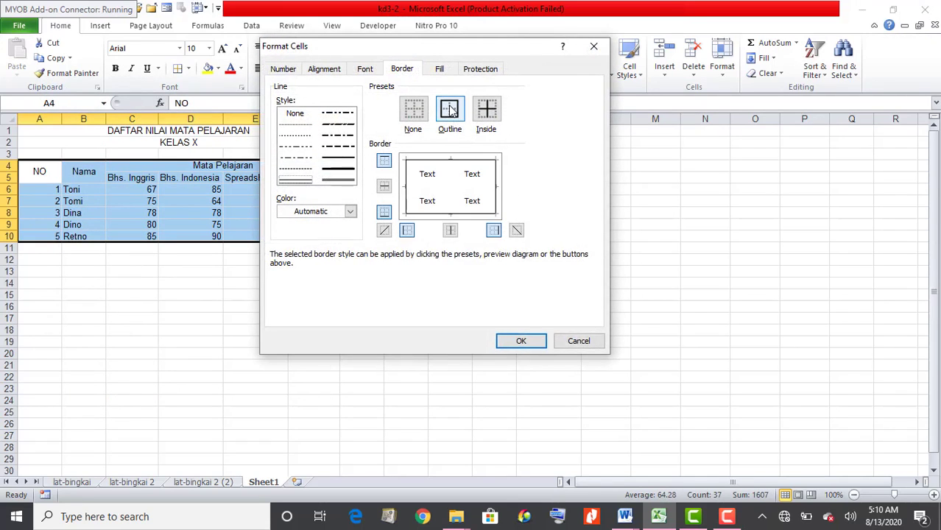
{"action": "left_click", "coordinate": [485, 113]}
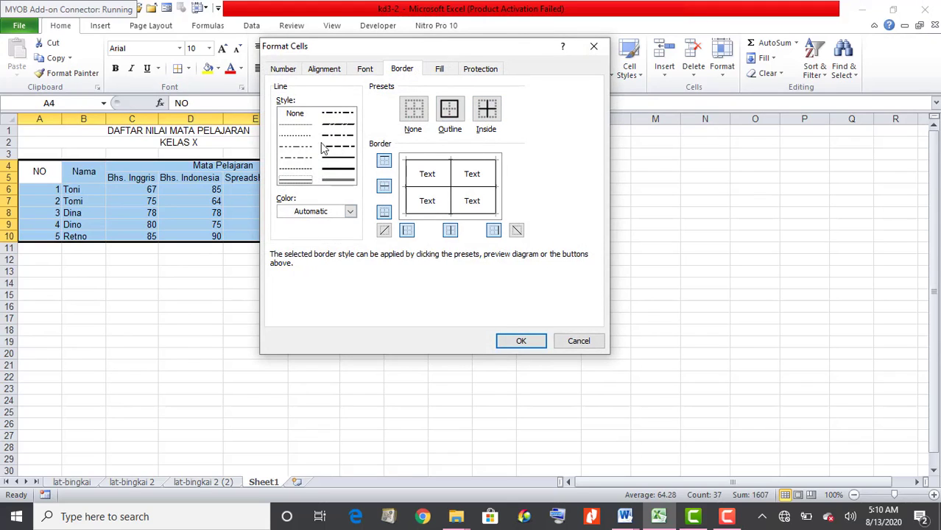
{"action": "left_click", "coordinate": [339, 181]}
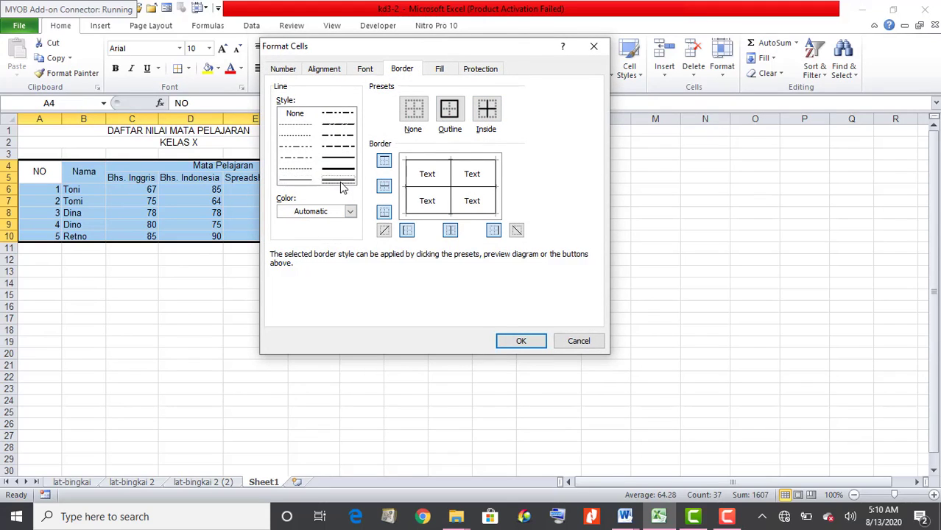
{"action": "left_click", "coordinate": [450, 111]}
{"action": "left_click", "coordinate": [518, 340]}
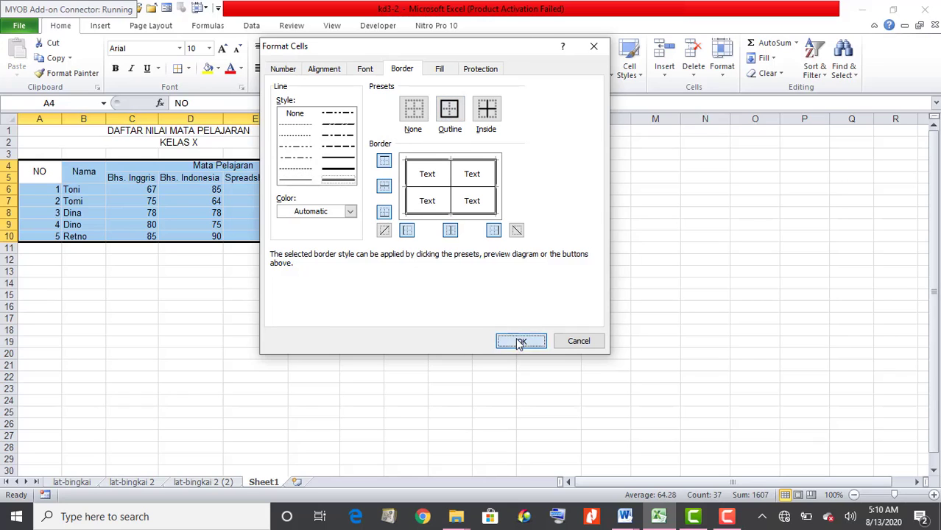
{"action": "left_click", "coordinate": [417, 336]}
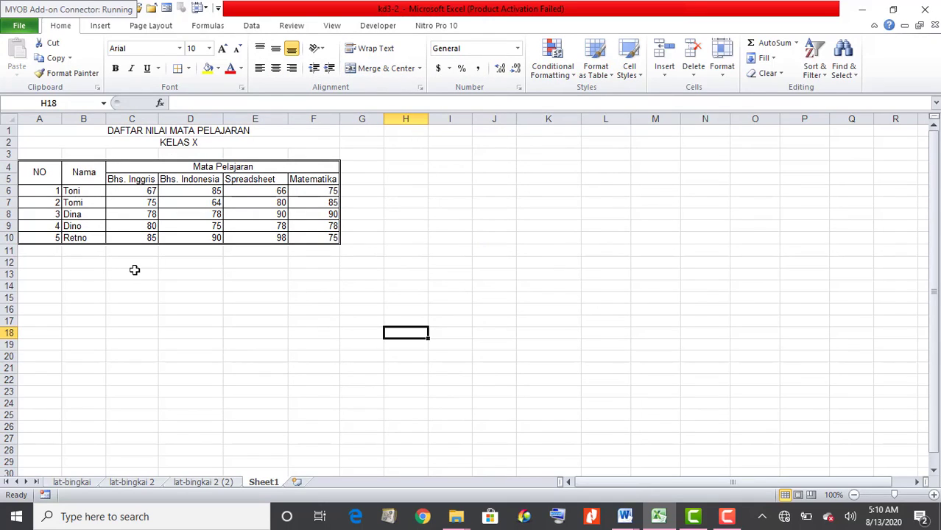
{"action": "left_click", "coordinate": [345, 317]}
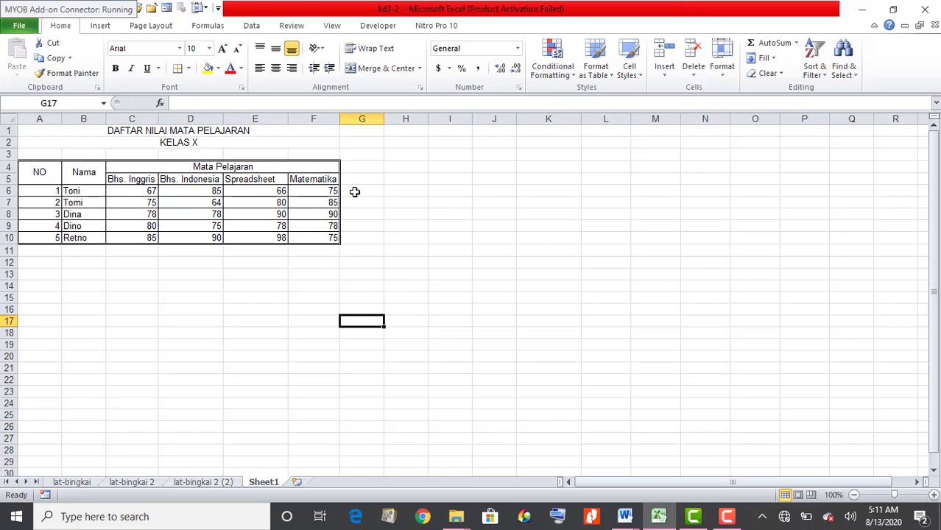
Copy the titles and table in A1:F10 and paste them starting at J1
{"action": "left_click", "coordinate": [46, 174]}
{"action": "left_click_drag", "start_coordinate": [81, 180], "coordinate": [251, 237]}
{"action": "left_click_drag", "start_coordinate": [42, 130], "coordinate": [220, 237]}
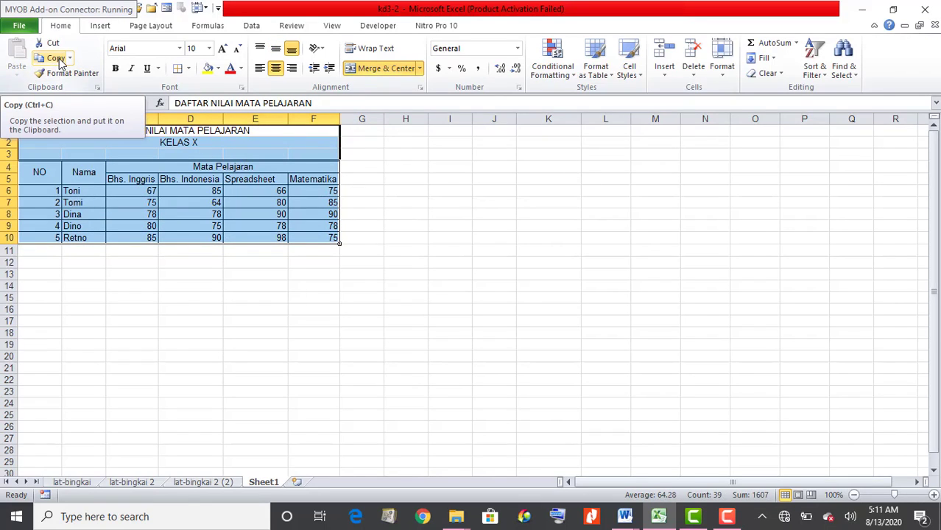
{"action": "left_click", "coordinate": [62, 64]}
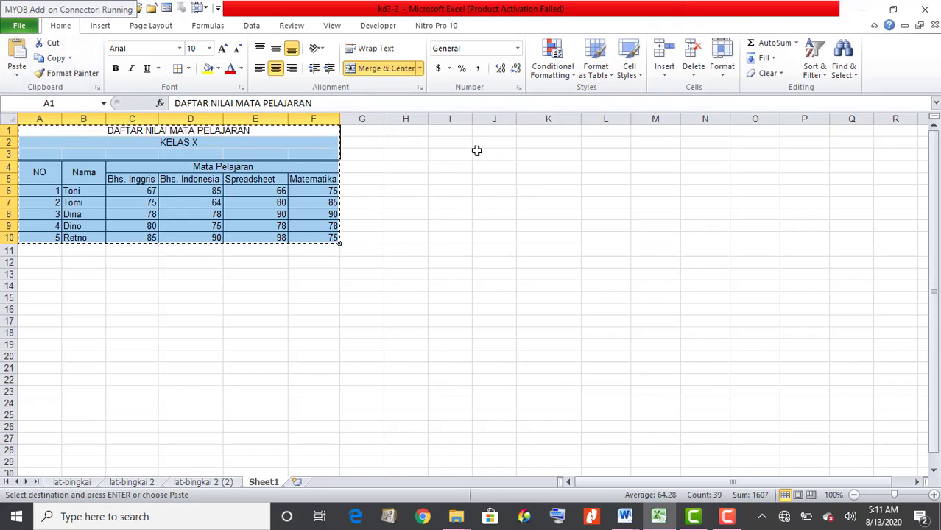
{"action": "left_click", "coordinate": [488, 131]}
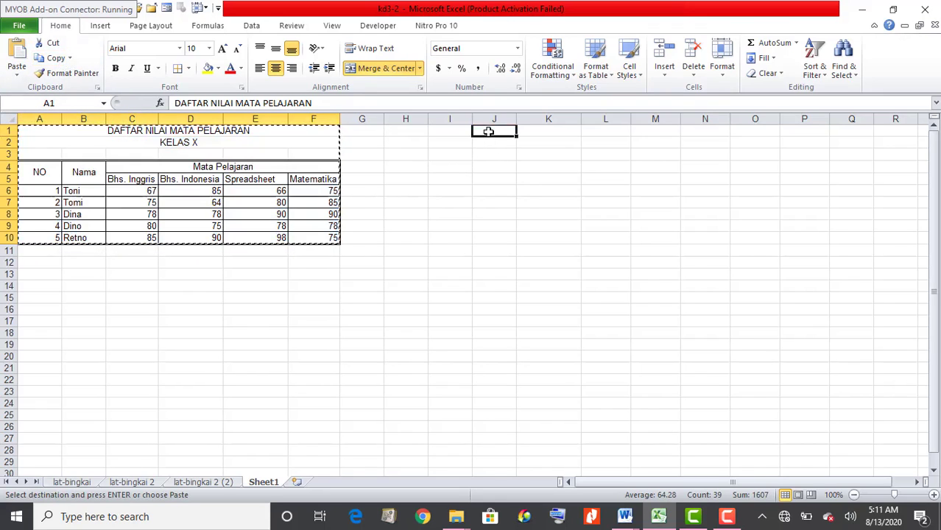
{"action": "left_click", "coordinate": [17, 51]}
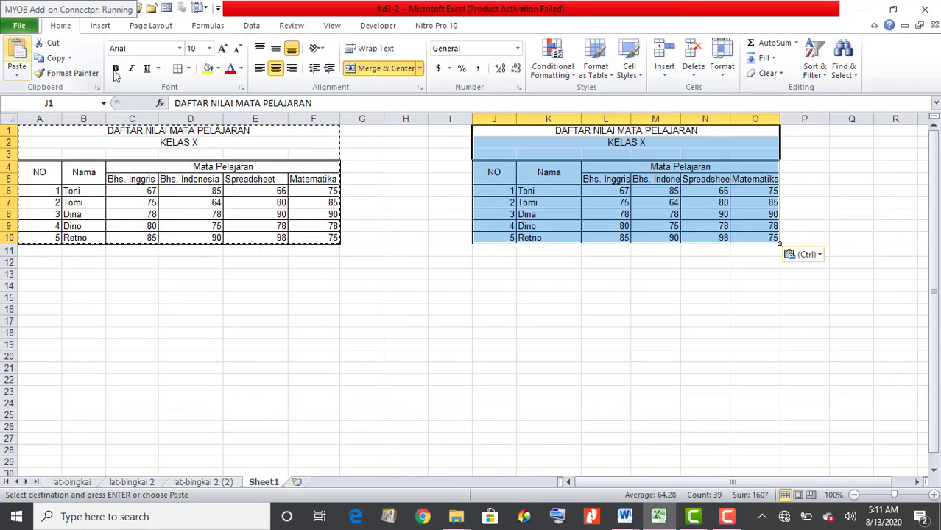
Fit columns L to O of the copied table to their contents, narrow columns J and K, and cancel the copy selection
{"action": "left_click_drag", "start_coordinate": [605, 119], "coordinate": [757, 120]}
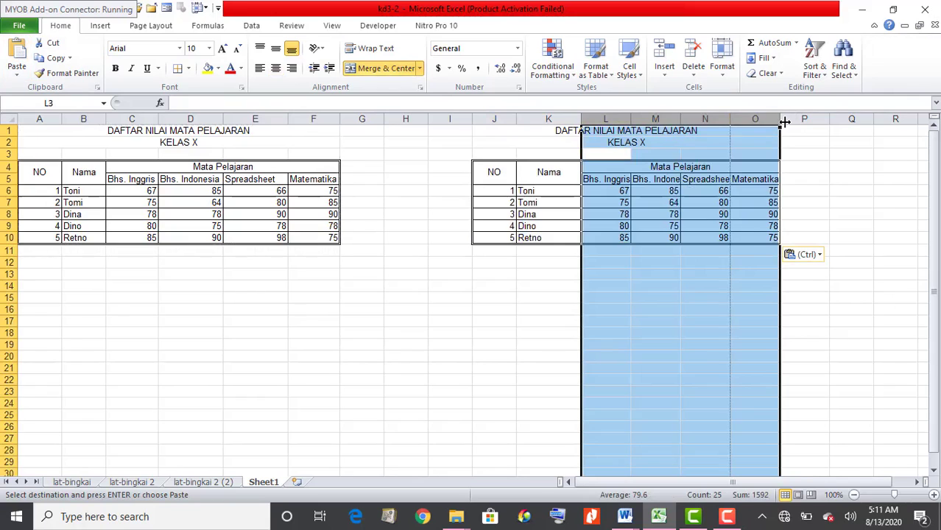
{"action": "double_click", "coordinate": [777, 121]}
{"action": "left_click_drag", "start_coordinate": [583, 121], "coordinate": [490, 119]}
{"action": "left_click", "coordinate": [611, 272]}
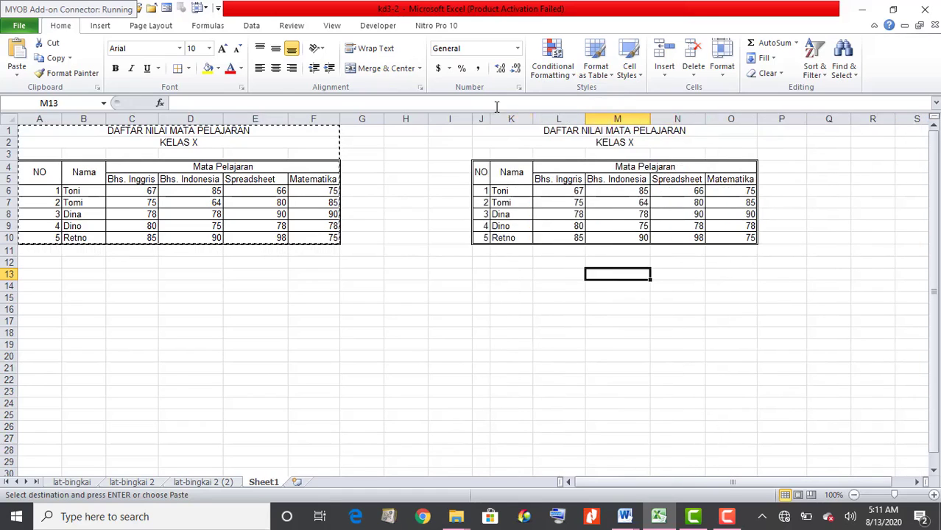
{"action": "key", "text": "Escape"}
{"action": "left_click", "coordinate": [400, 172]}
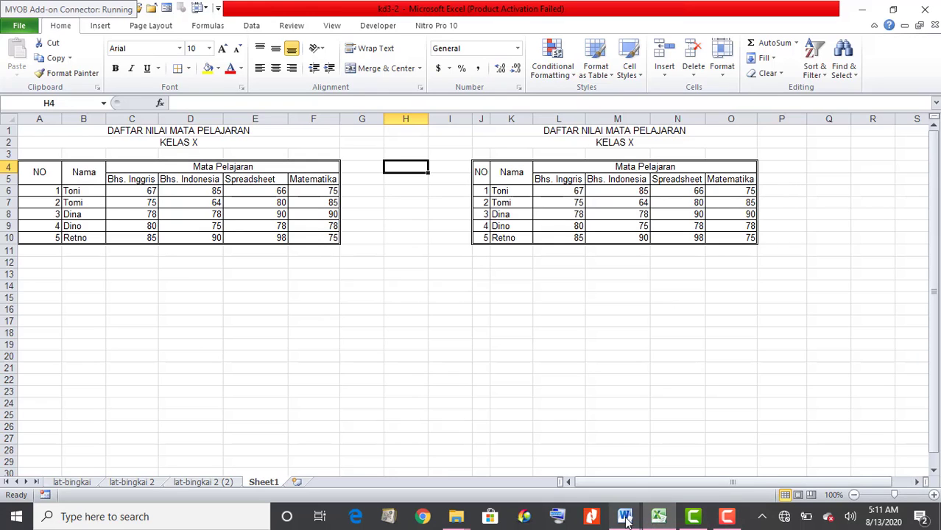
Switch to the Word document to view the Paste Special section, and return to the Excel workbook
{"action": "mouse_move", "coordinate": [624, 517]}
{"action": "left_click", "coordinate": [571, 479]}
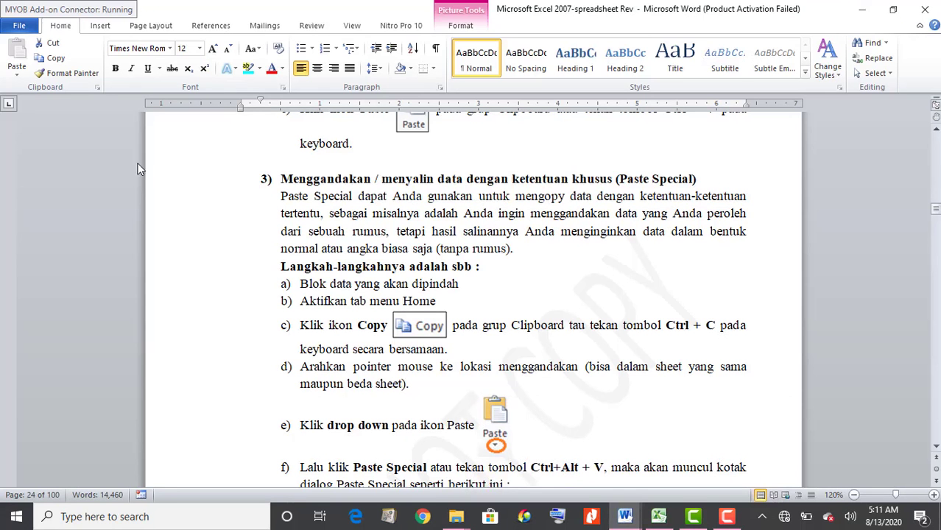
{"action": "left_click", "coordinate": [659, 516]}
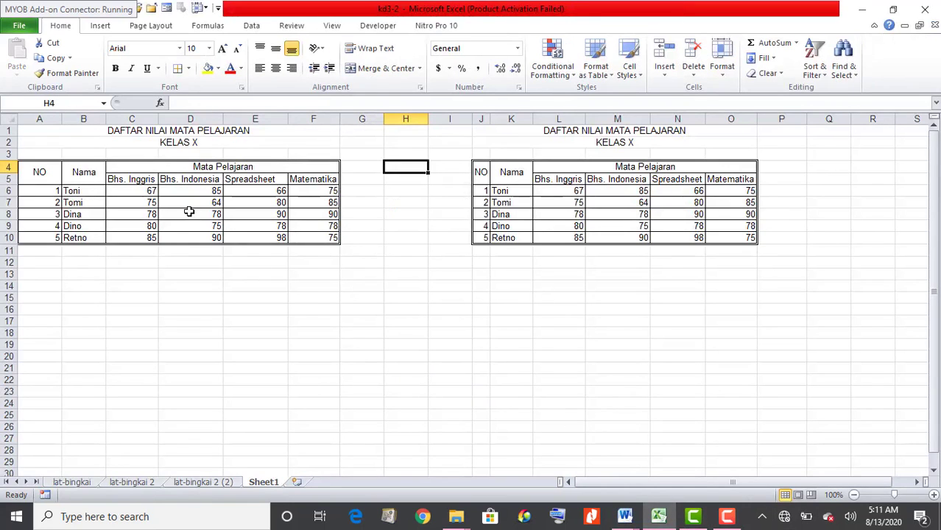
{"action": "left_click", "coordinate": [143, 192]}
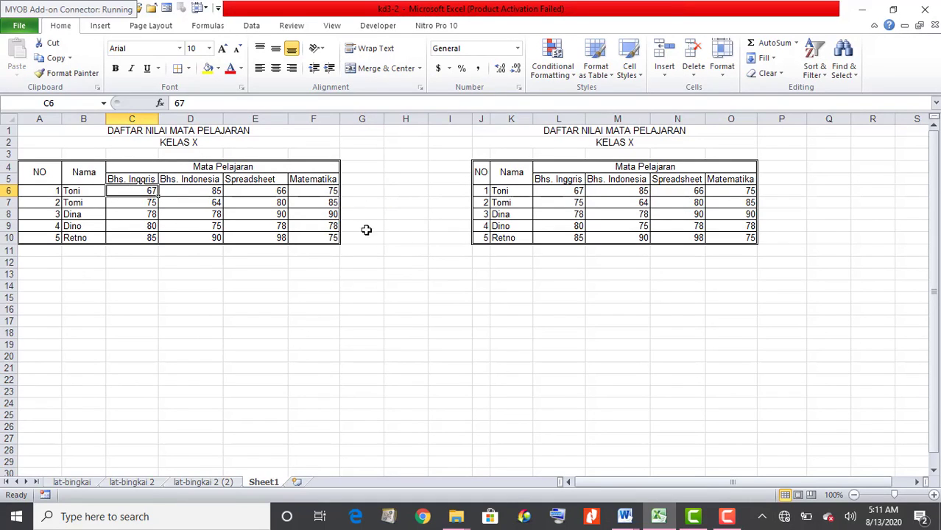
Enter 78 in G13 and fill it down through G25
{"action": "left_click", "coordinate": [358, 273]}
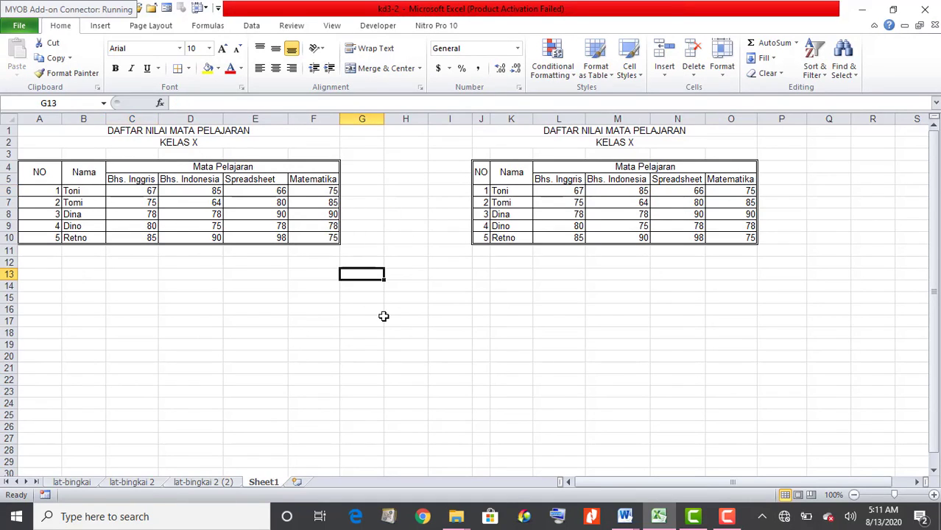
{"action": "type", "text": "78"}
{"action": "key", "text": "Return"}
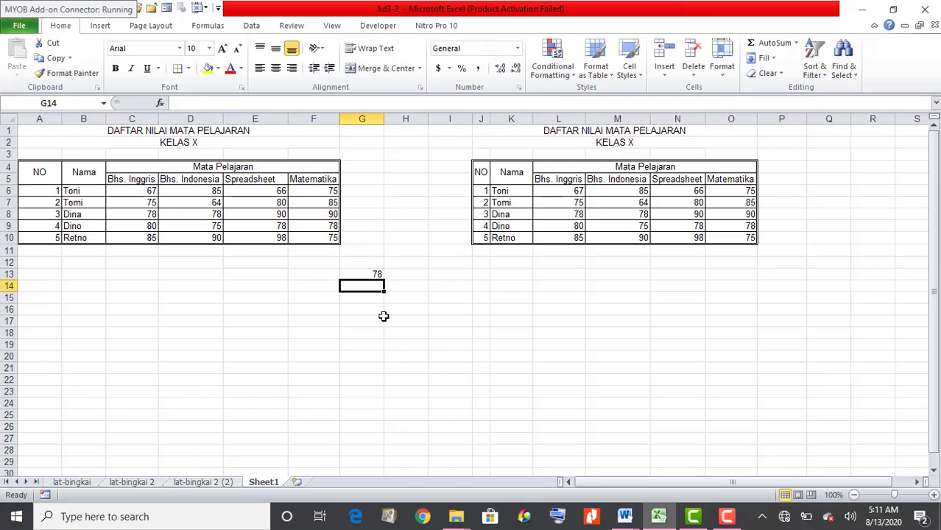
{"action": "left_click", "coordinate": [369, 274]}
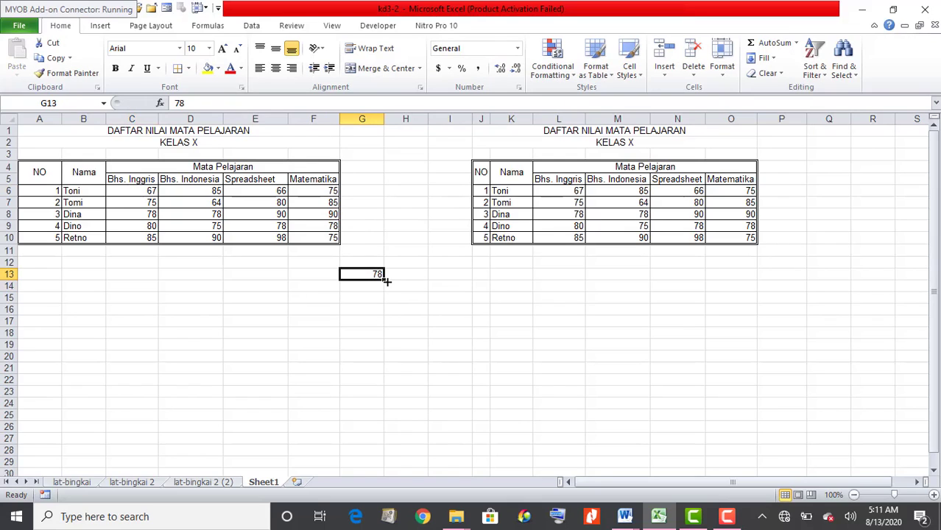
{"action": "left_click_drag", "start_coordinate": [383, 280], "coordinate": [393, 417]}
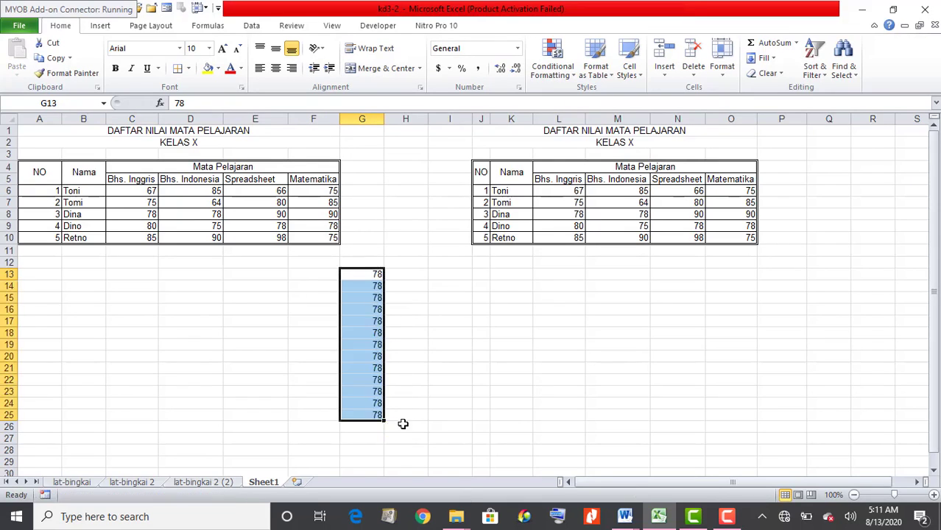
Enter 90 in I13 and fill it down through I25
{"action": "left_click", "coordinate": [439, 282]}
{"action": "left_click", "coordinate": [440, 273]}
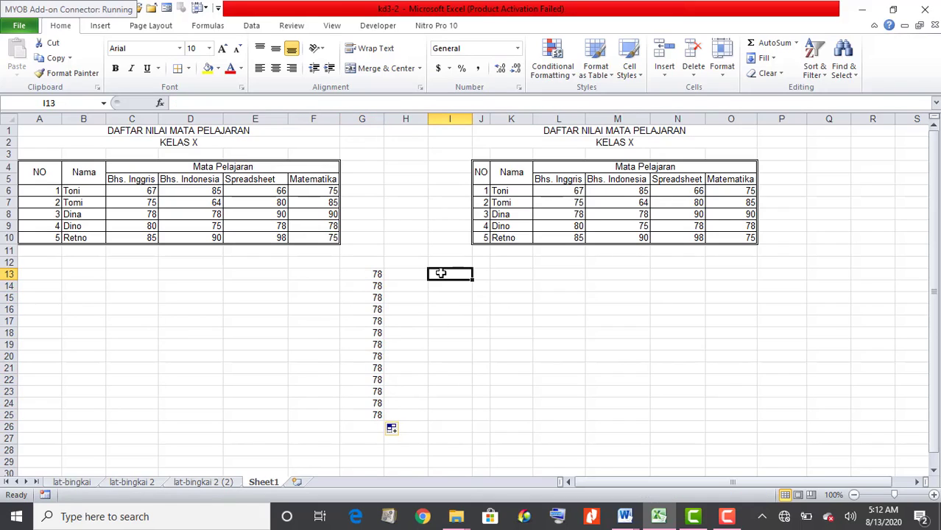
{"action": "type", "text": "90"}
{"action": "key", "text": "Return"}
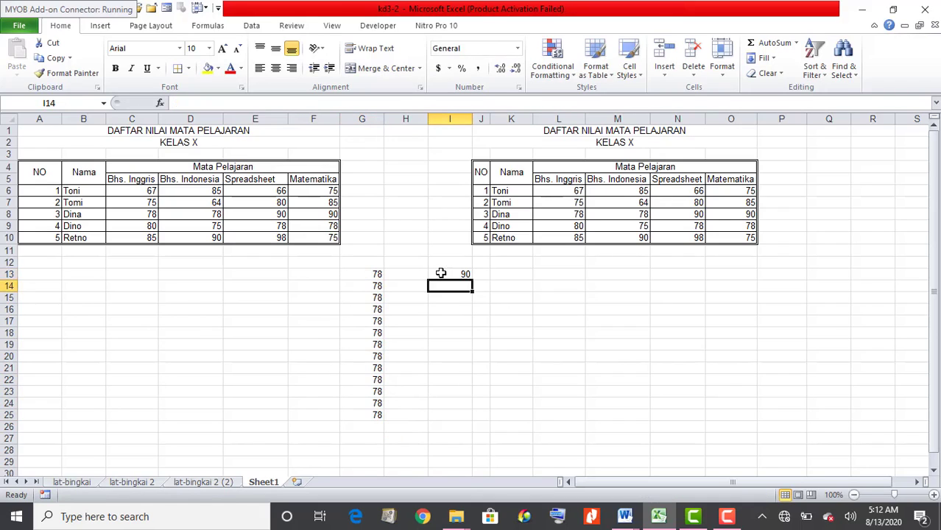
{"action": "left_click", "coordinate": [440, 273]}
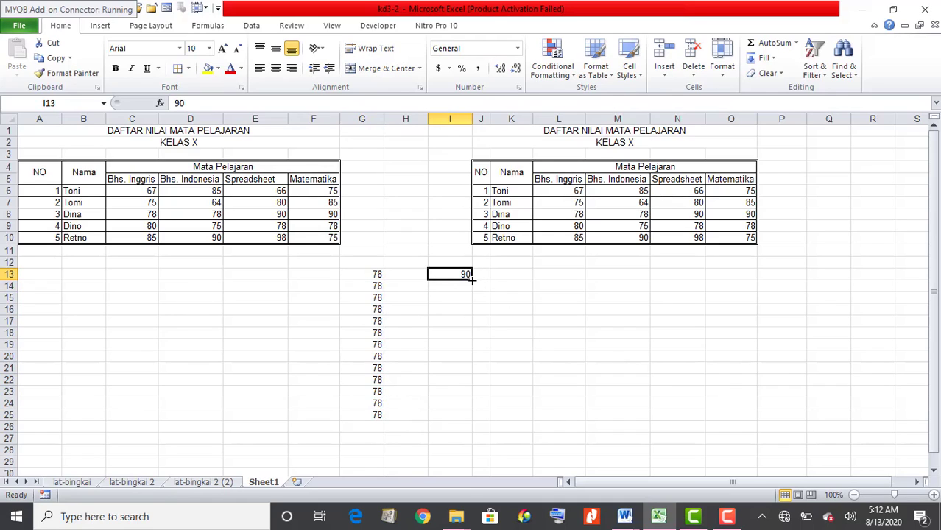
{"action": "left_click_drag", "start_coordinate": [471, 280], "coordinate": [479, 421]}
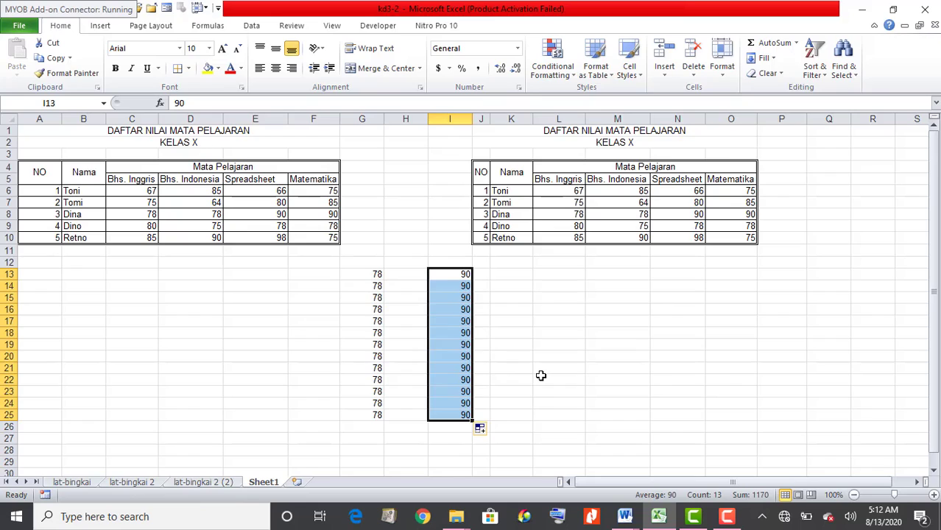
Enter 75 as text in F13 with a leading apostrophe and fill it down through F25
{"action": "left_click", "coordinate": [322, 275]}
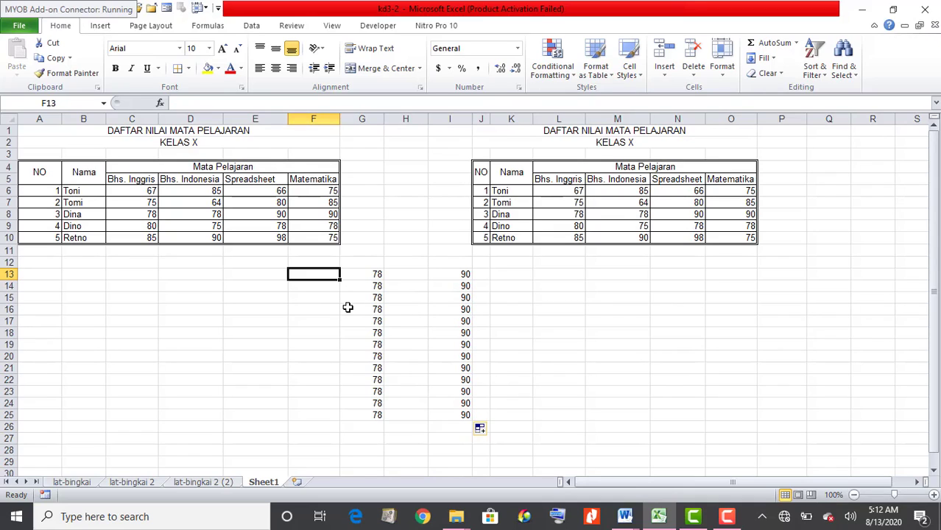
{"action": "type", "text": "'"}
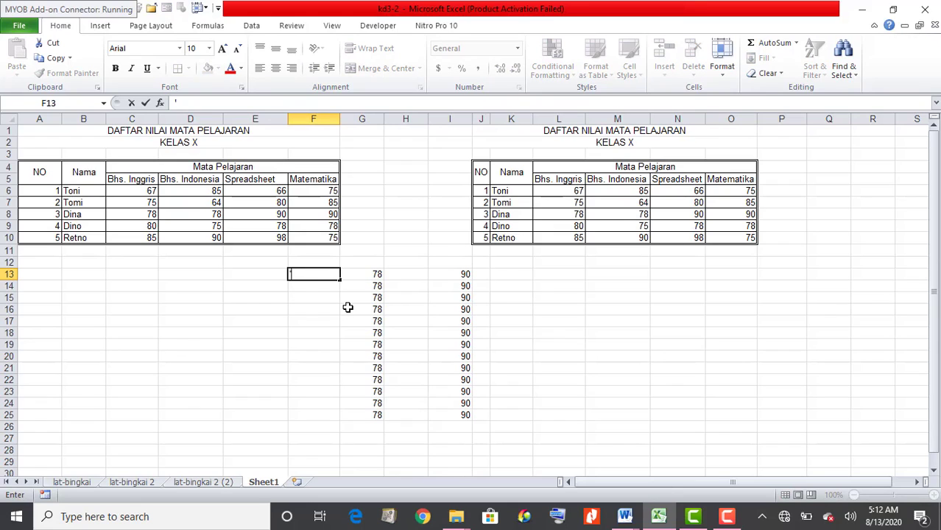
{"action": "type", "text": "75"}
{"action": "key", "text": "Return"}
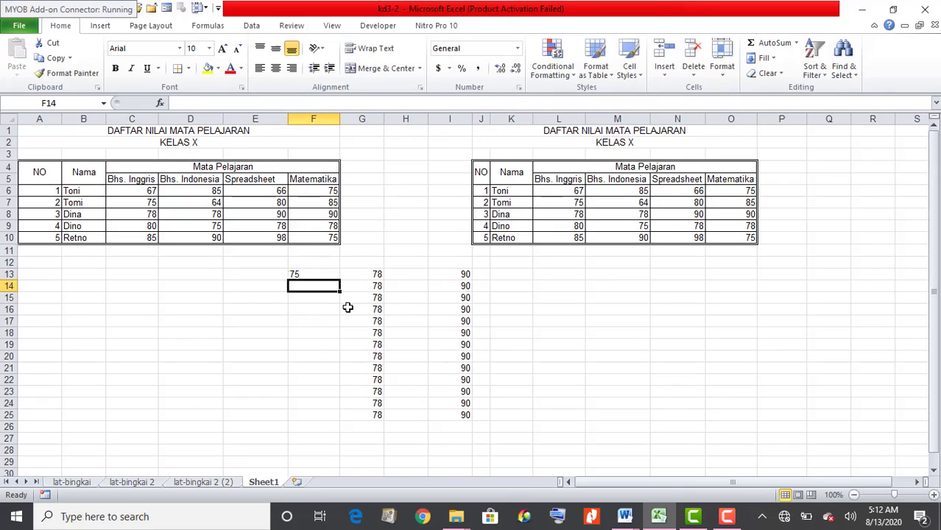
{"action": "left_click", "coordinate": [332, 273]}
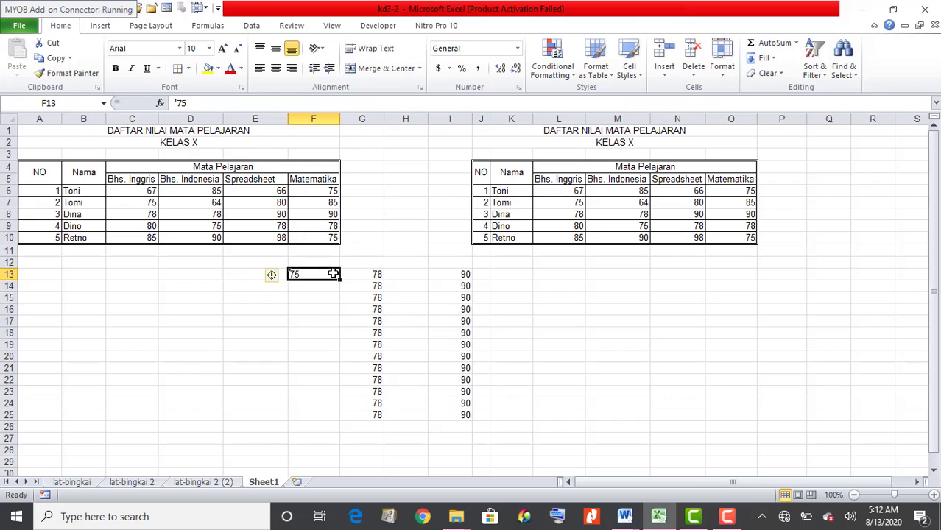
{"action": "left_click_drag", "start_coordinate": [340, 279], "coordinate": [341, 424]}
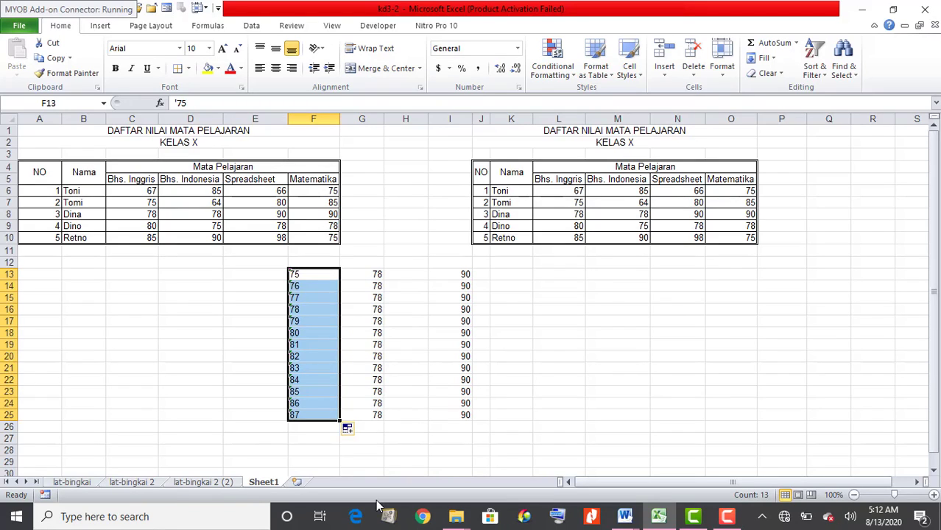
Enter the code A001 in C13 and fill it down through C24
{"action": "left_click", "coordinate": [143, 274]}
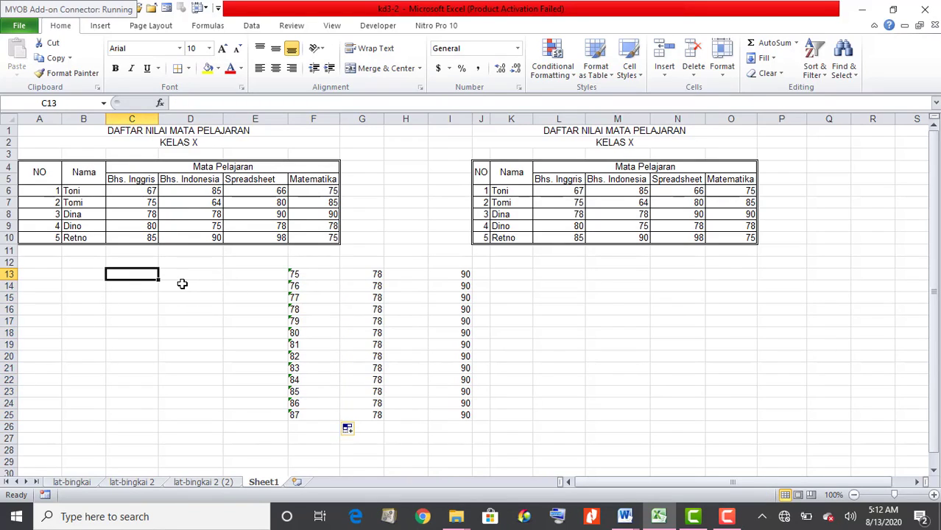
{"action": "type", "text": "A001"}
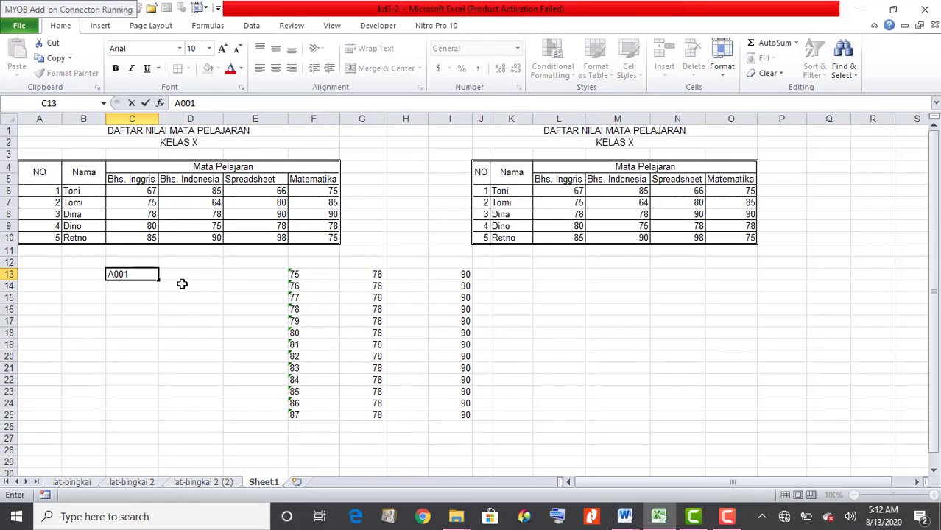
{"action": "key", "text": "Return"}
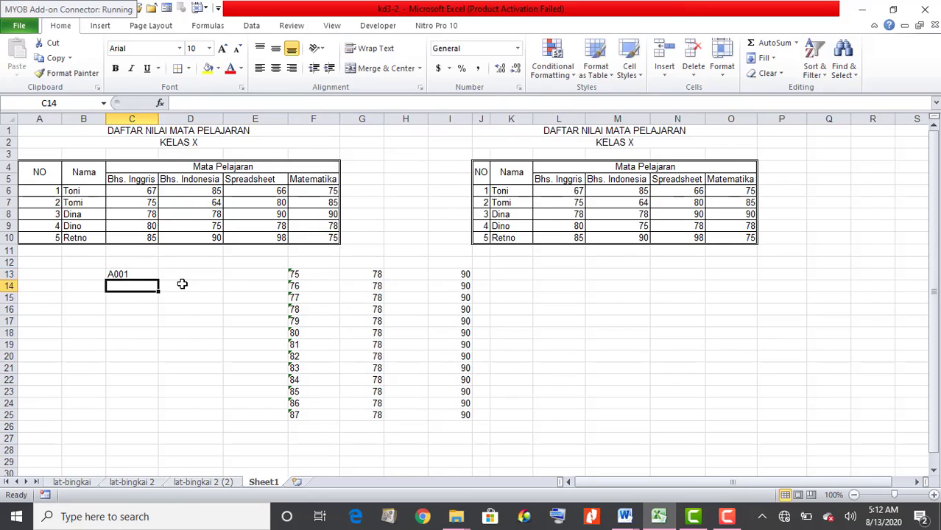
{"action": "left_click", "coordinate": [148, 274]}
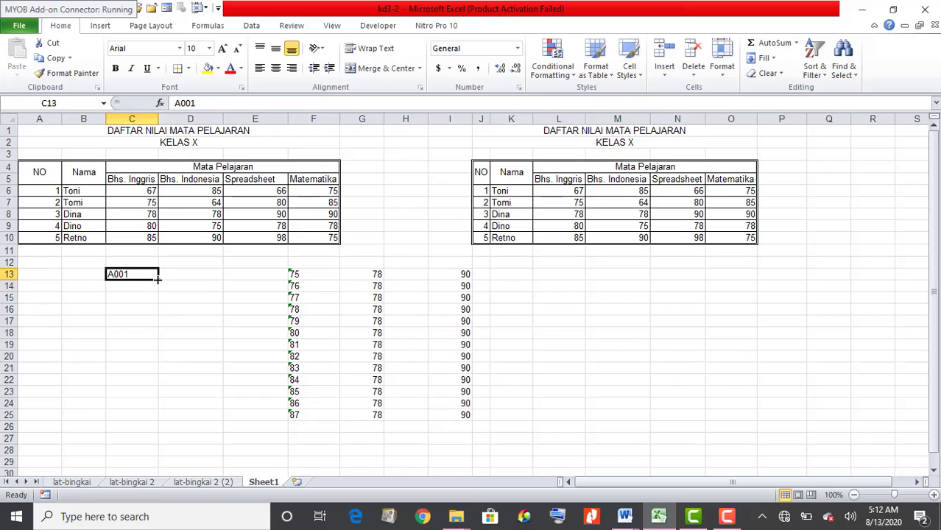
{"action": "left_click_drag", "start_coordinate": [158, 280], "coordinate": [158, 410]}
{"action": "left_click", "coordinate": [258, 378]}
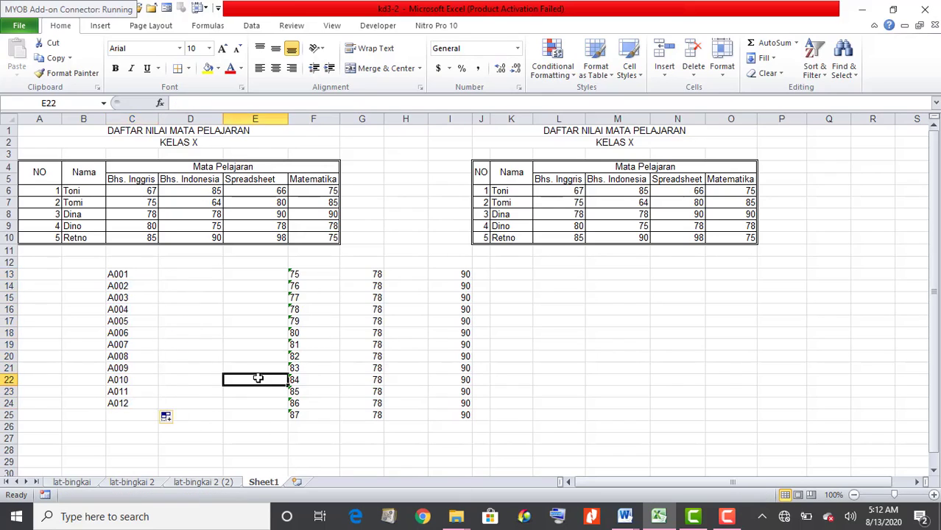
Enter 426 as text in D13 with a leading apostrophe
{"action": "left_click", "coordinate": [302, 277]}
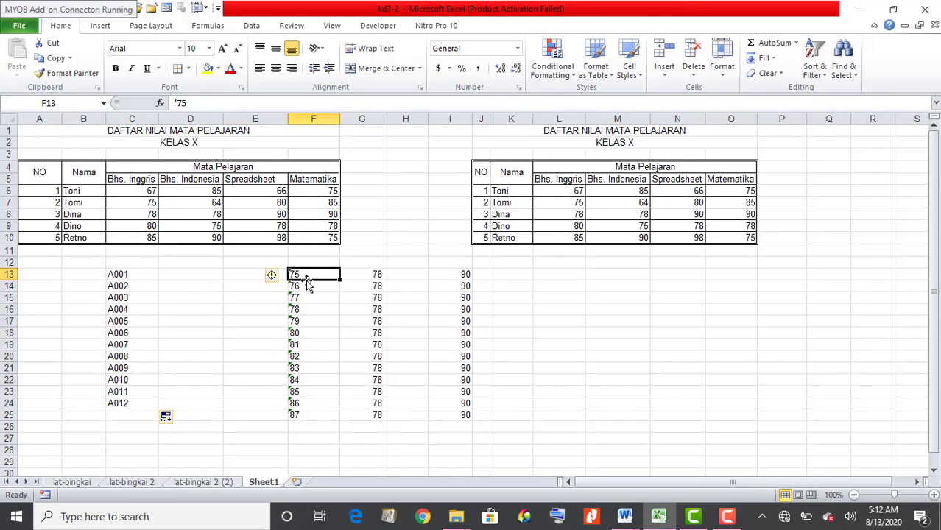
{"action": "left_click", "coordinate": [219, 277]}
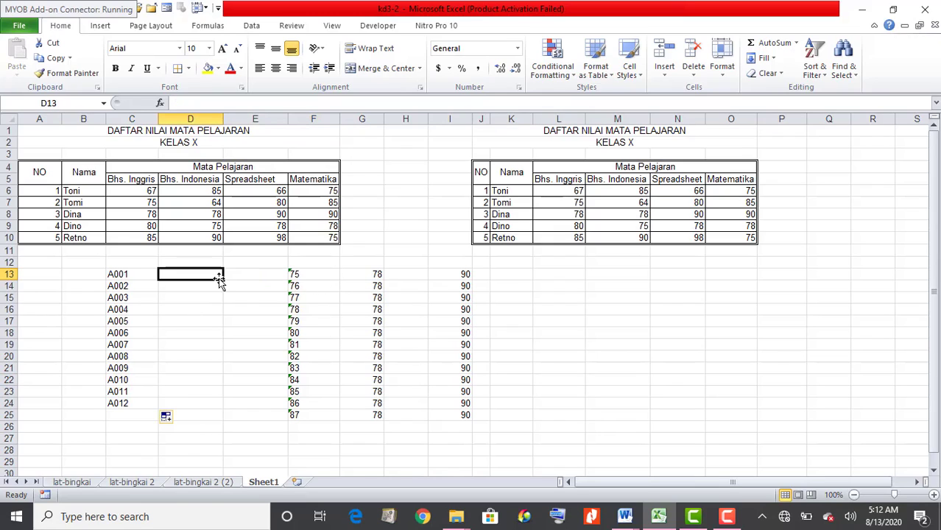
{"action": "type", "text": "'4"}
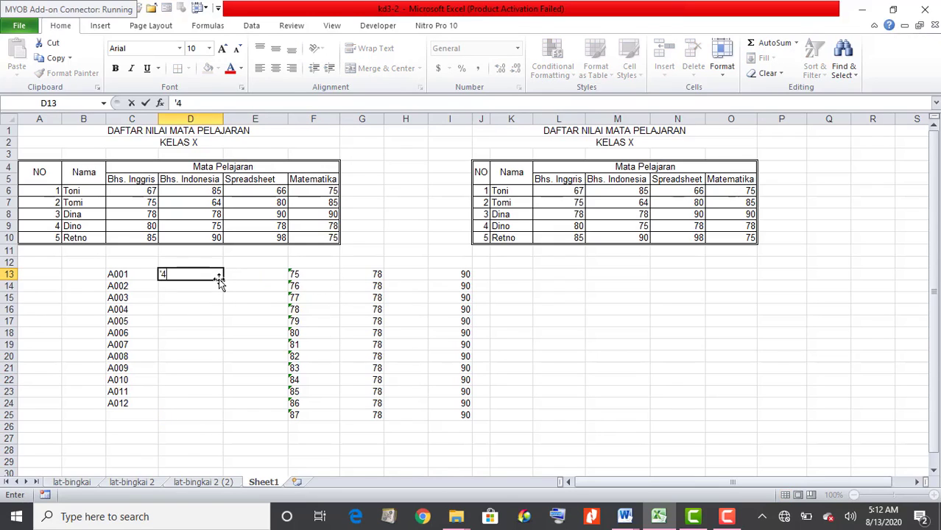
{"action": "type", "text": "26"}
{"action": "key", "text": "Return"}
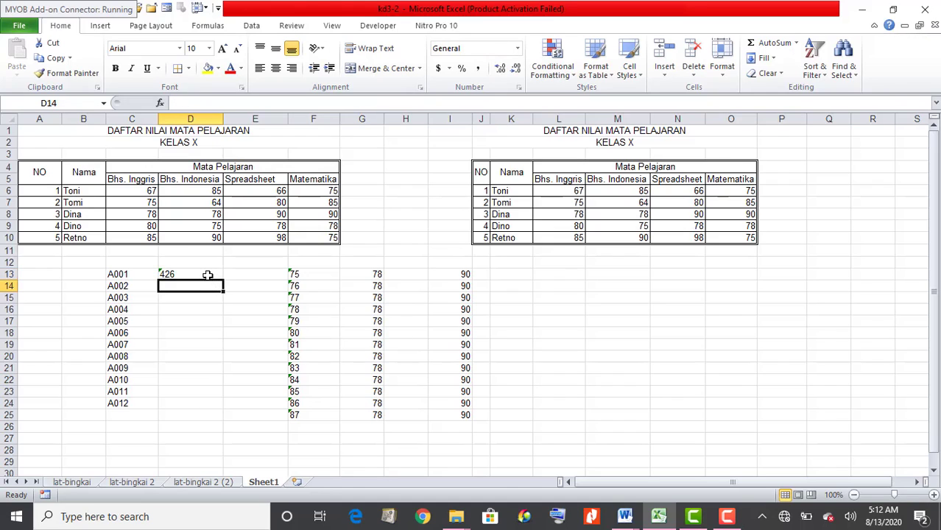
Try filling the text value in D13 down through D24, and undo the fill
{"action": "left_click", "coordinate": [205, 274]}
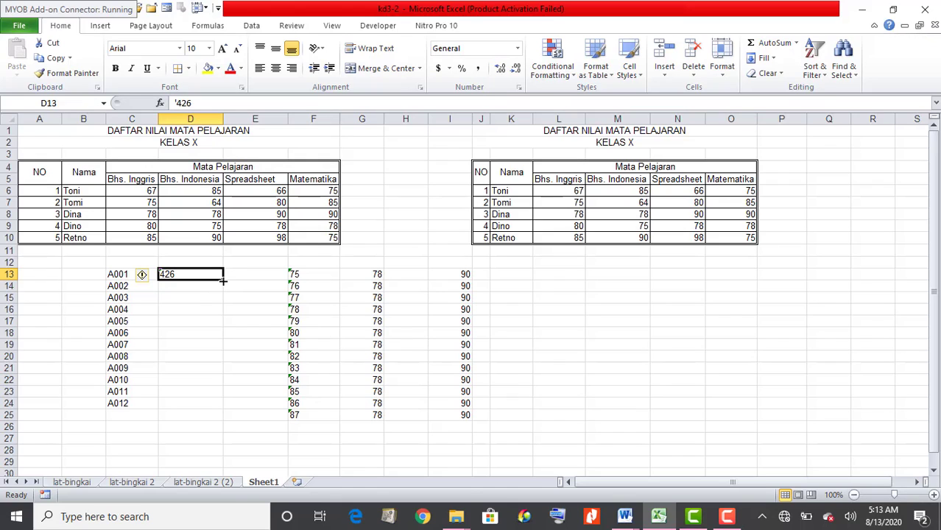
{"action": "left_click_drag", "start_coordinate": [223, 280], "coordinate": [223, 410]}
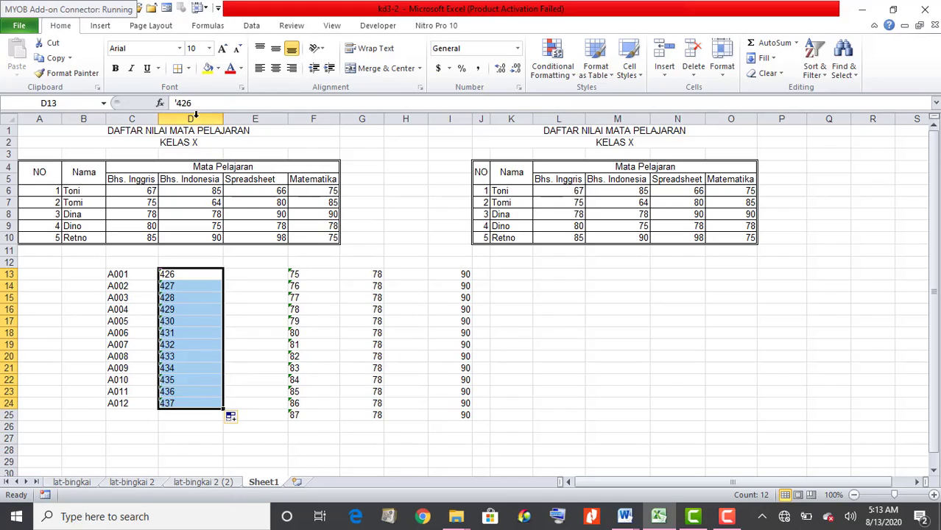
{"action": "key", "text": "ctrl+z"}
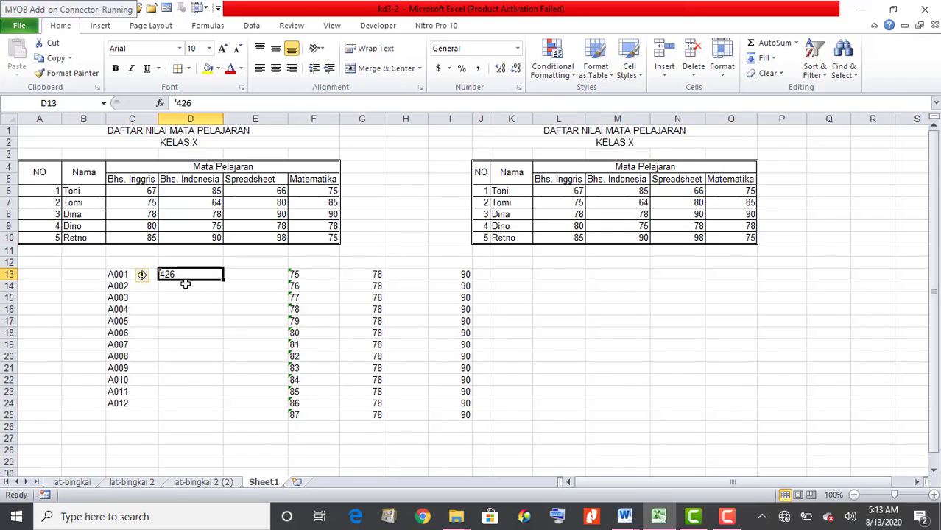
Copy the text value in D13 and paste it over D13:D24
{"action": "left_click", "coordinate": [53, 59]}
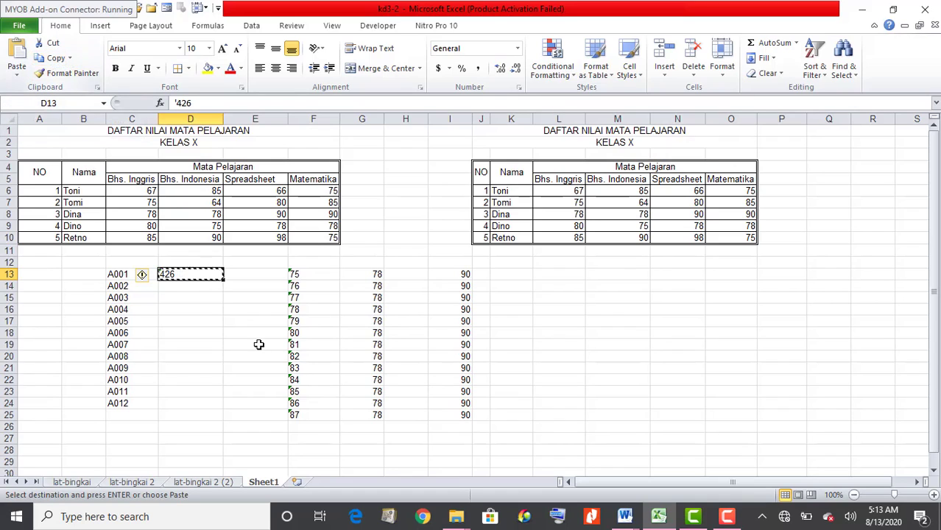
{"action": "left_click_drag", "start_coordinate": [196, 274], "coordinate": [204, 402]}
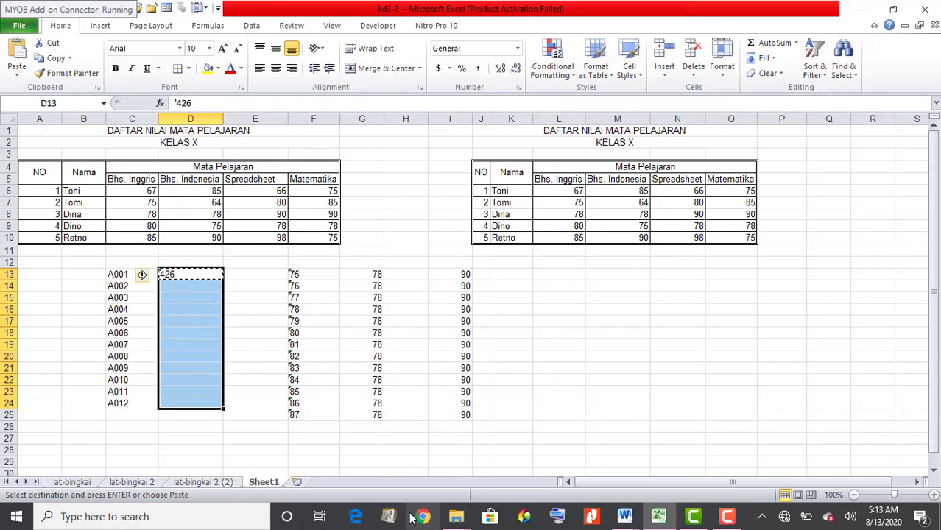
{"action": "left_click", "coordinate": [18, 55]}
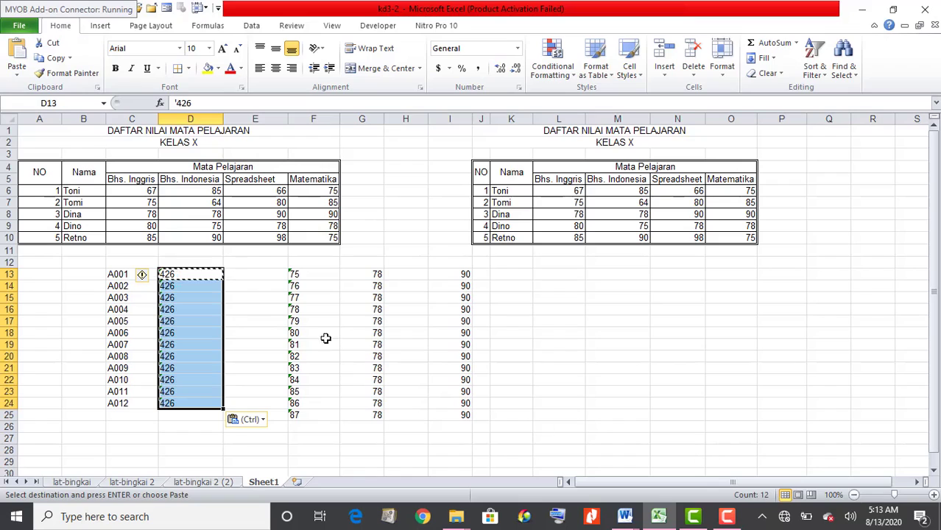
{"action": "left_click", "coordinate": [265, 299]}
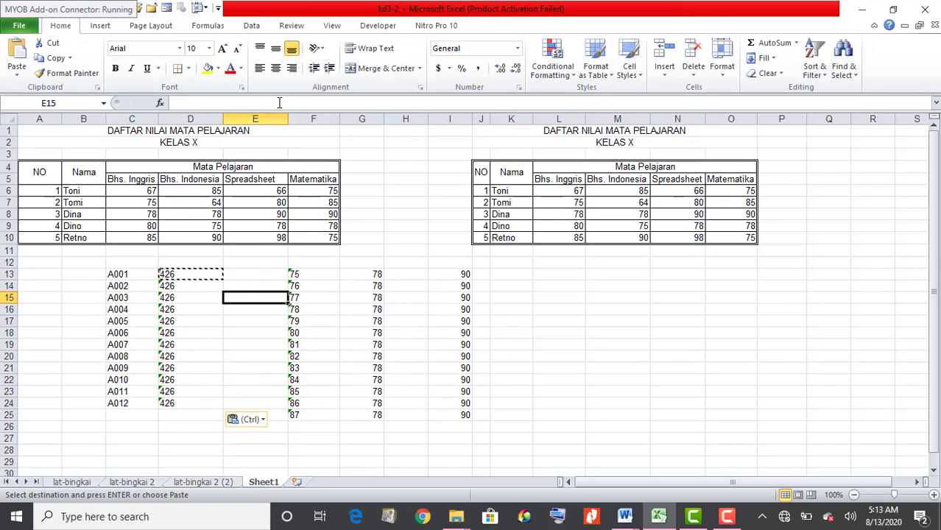
Clear the sample numbers, texts and codes from C13:K25 below the grade table
{"action": "key", "text": "Escape"}
{"action": "left_click", "coordinate": [727, 471]}
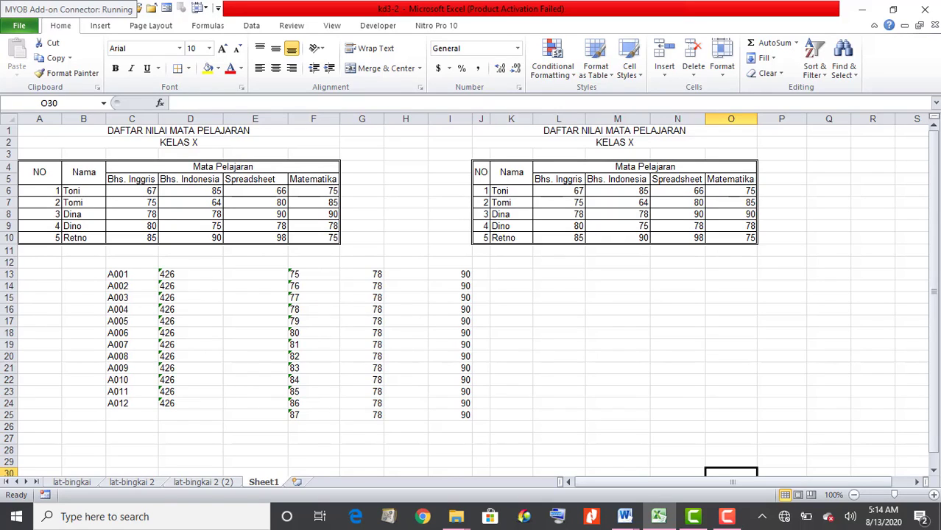
{"action": "left_click_drag", "start_coordinate": [108, 271], "coordinate": [535, 418]}
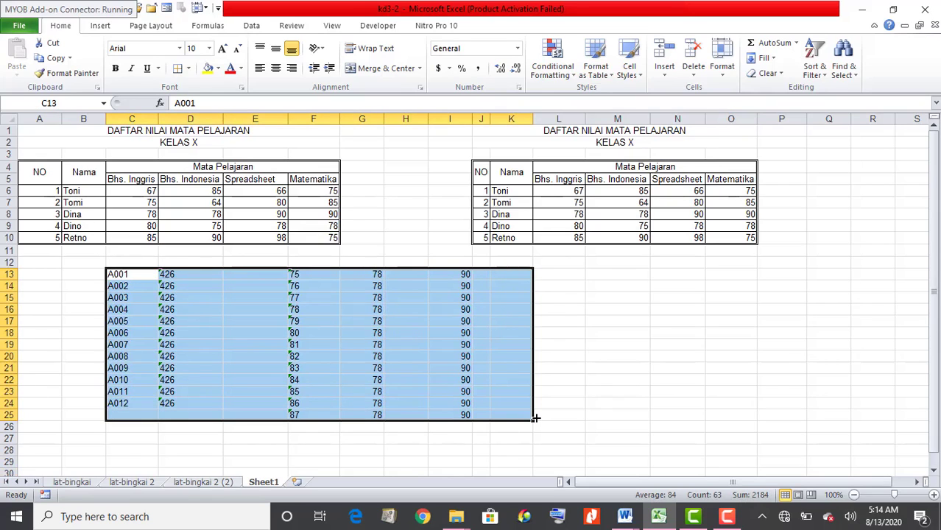
{"action": "key", "text": "Delete"}
{"action": "left_click", "coordinate": [633, 381]}
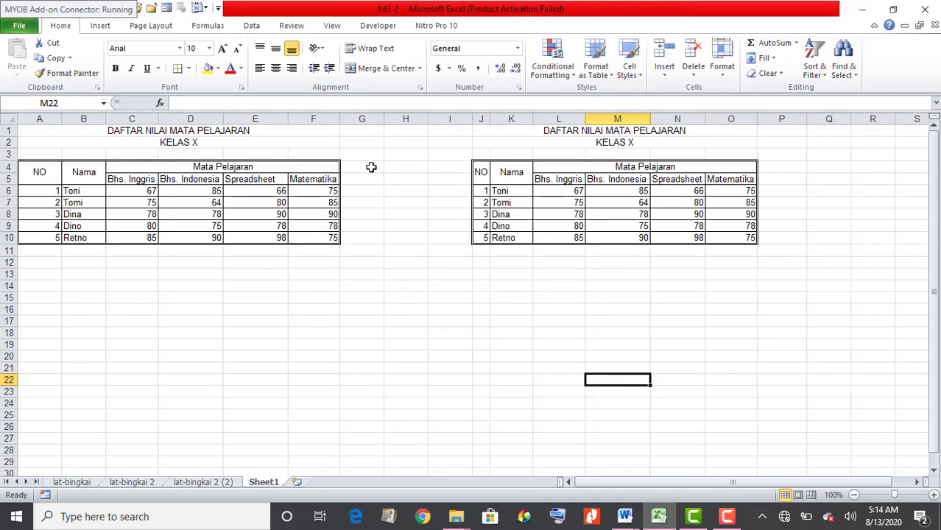
{"action": "left_click", "coordinate": [370, 179]}
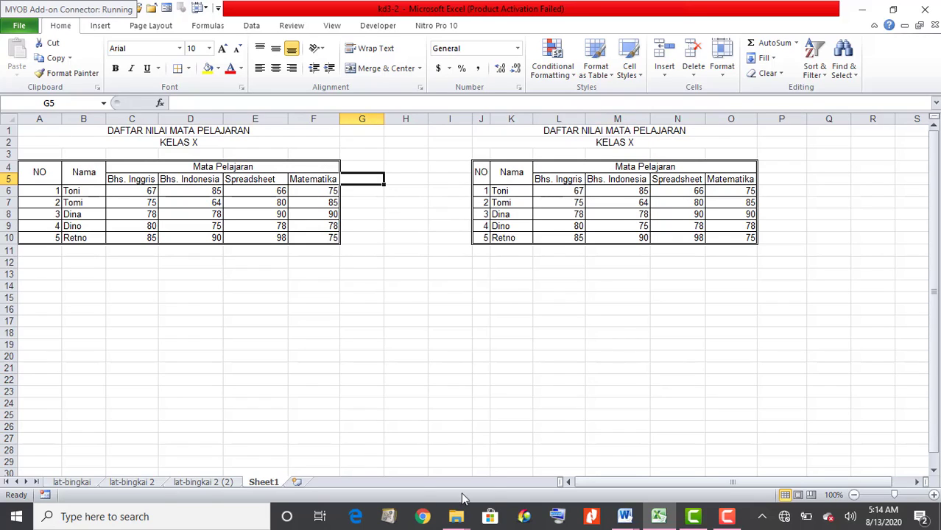
Copy the employee name column with its header, B6:B15, on the lat-bingkai 2 sheet
{"action": "left_click", "coordinate": [130, 483]}
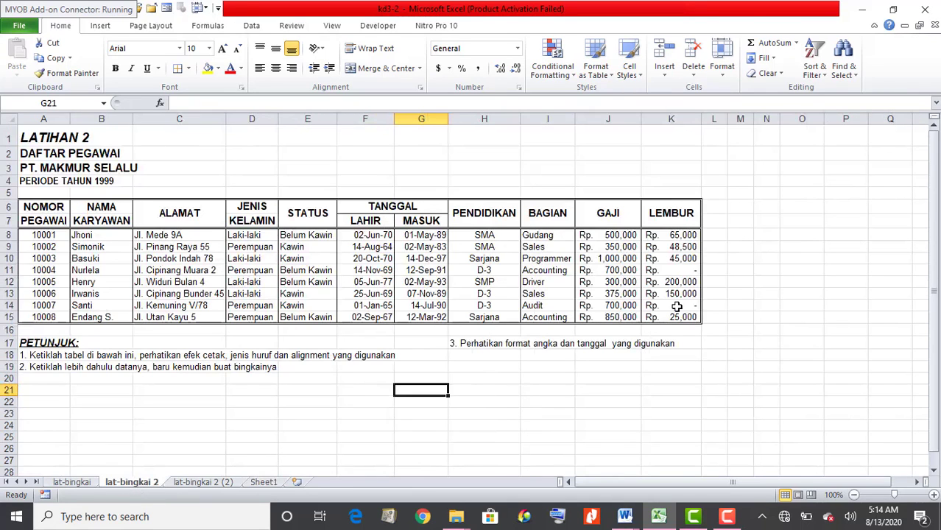
{"action": "left_click", "coordinate": [681, 400]}
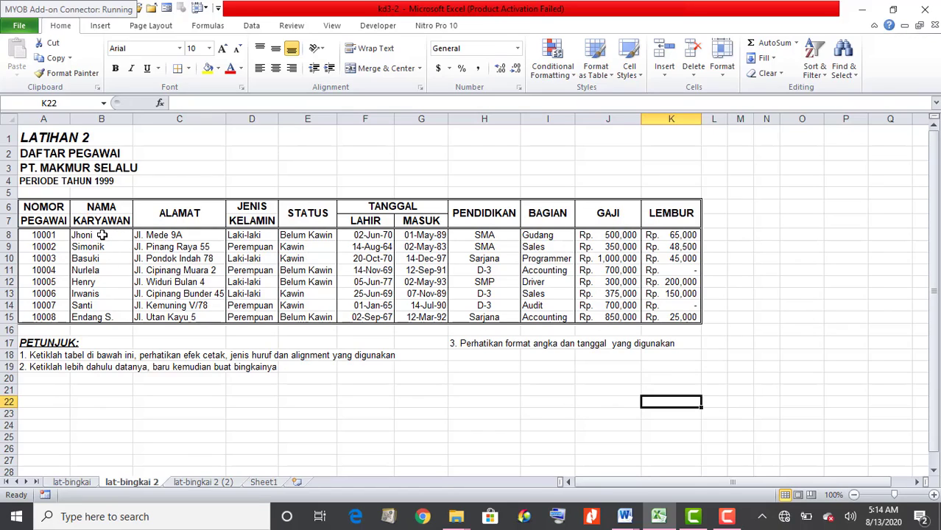
{"action": "left_click_drag", "start_coordinate": [105, 208], "coordinate": [116, 316]}
{"action": "key", "text": "ctrl+c"}
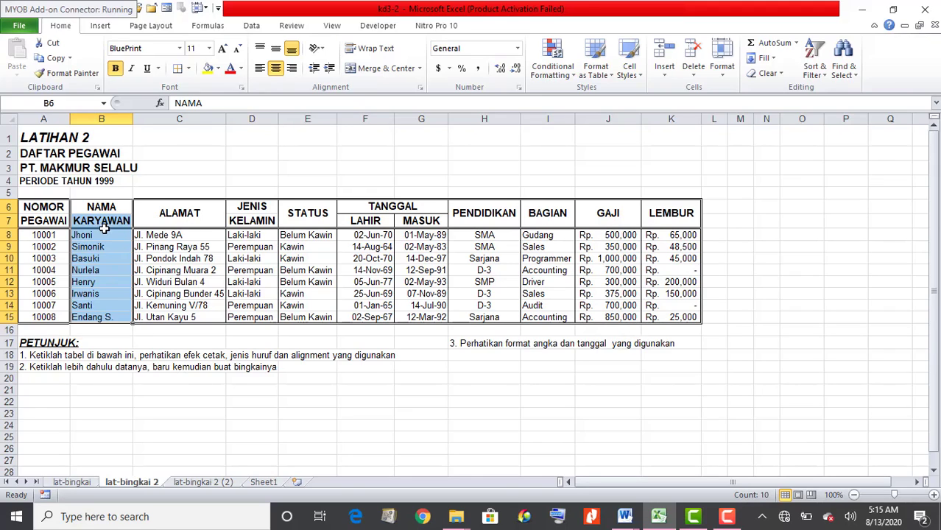
{"action": "left_click", "coordinate": [67, 75]}
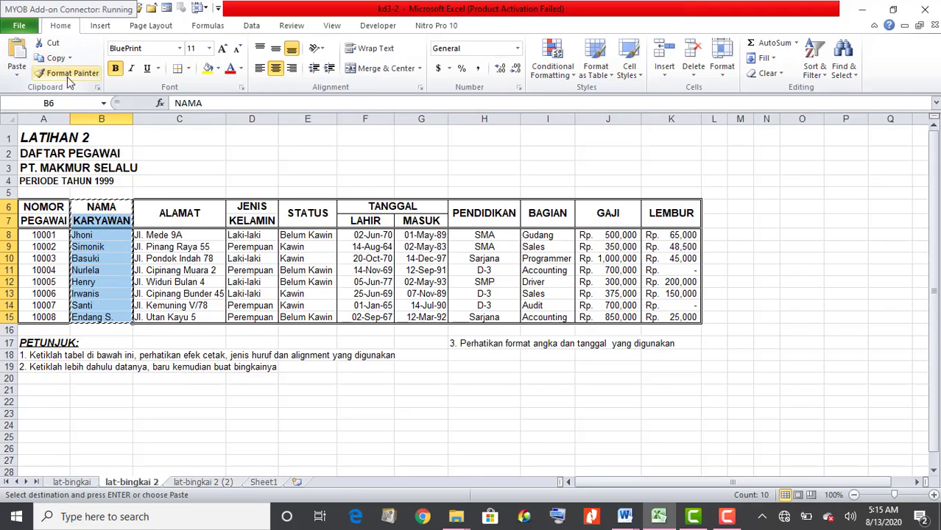
Paste the copied names as values only at B4 of a new sheet and widen column B to fit them
{"action": "left_click", "coordinate": [297, 483]}
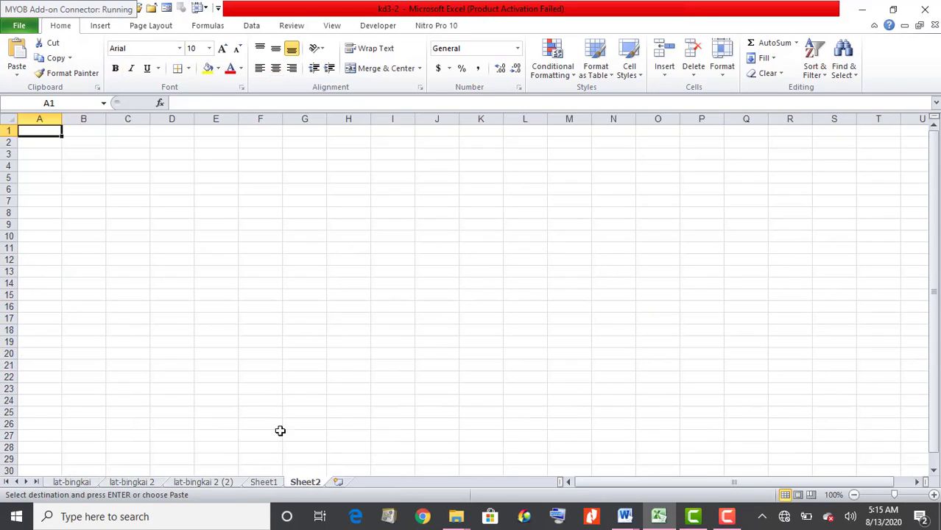
{"action": "left_click", "coordinate": [84, 164]}
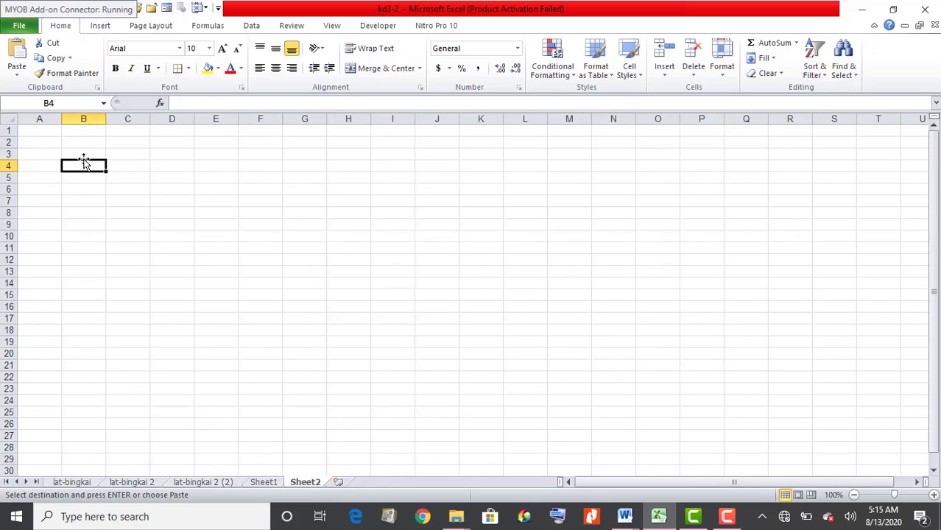
{"action": "left_click", "coordinate": [17, 80]}
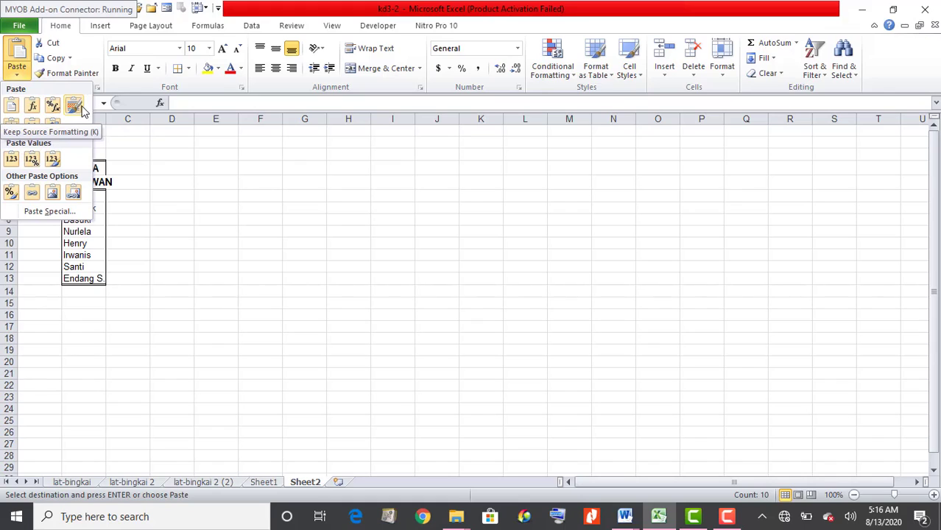
{"action": "left_click", "coordinate": [12, 160]}
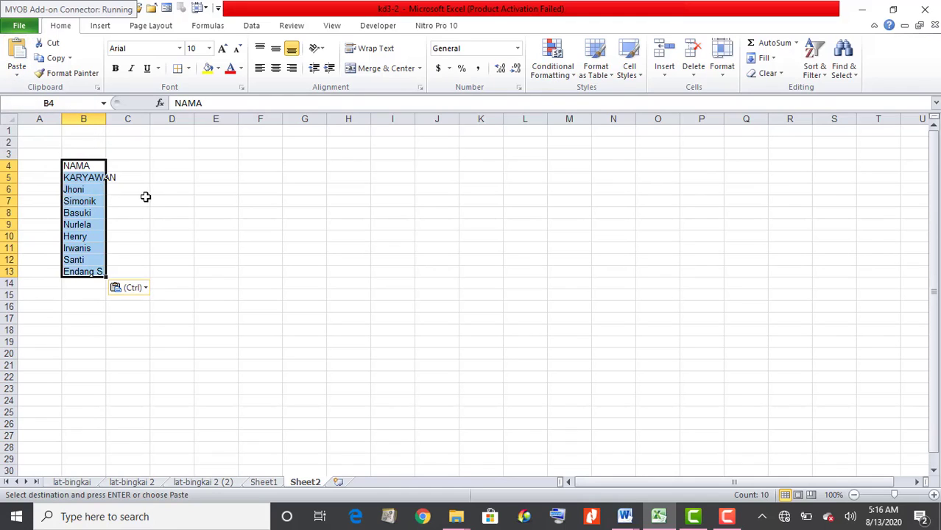
{"action": "left_click_drag", "start_coordinate": [104, 118], "coordinate": [128, 119]}
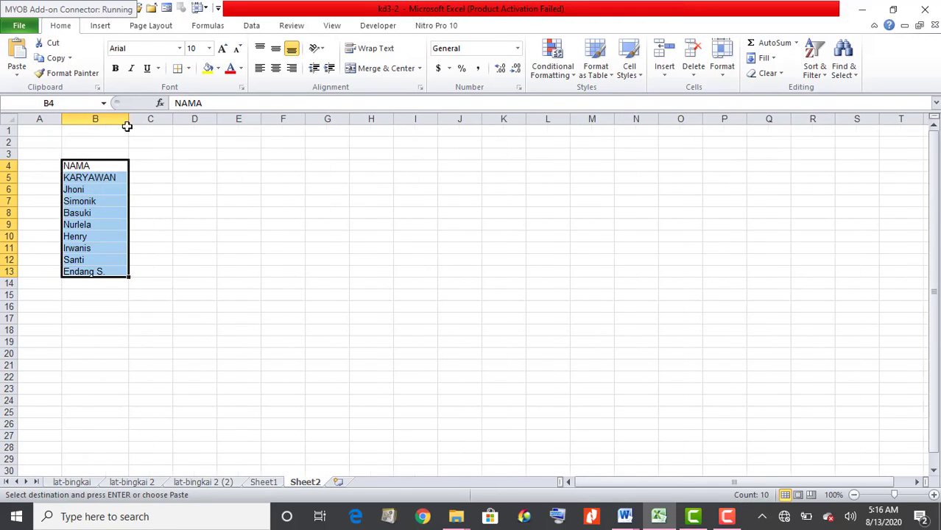
{"action": "left_click", "coordinate": [109, 193]}
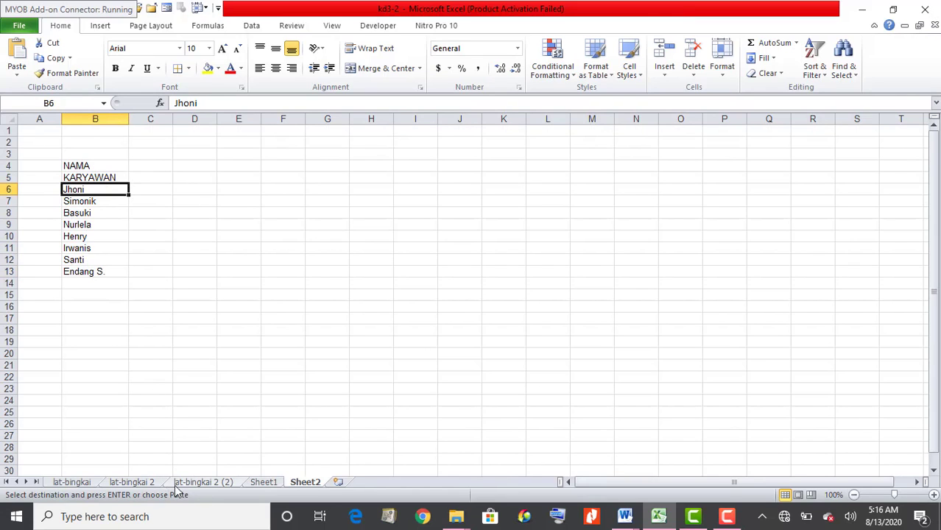
Copy the BAGIAN column from the lat-bingkai 2 table and paste it as values only at C4 of Sheet2
{"action": "left_click", "coordinate": [145, 484]}
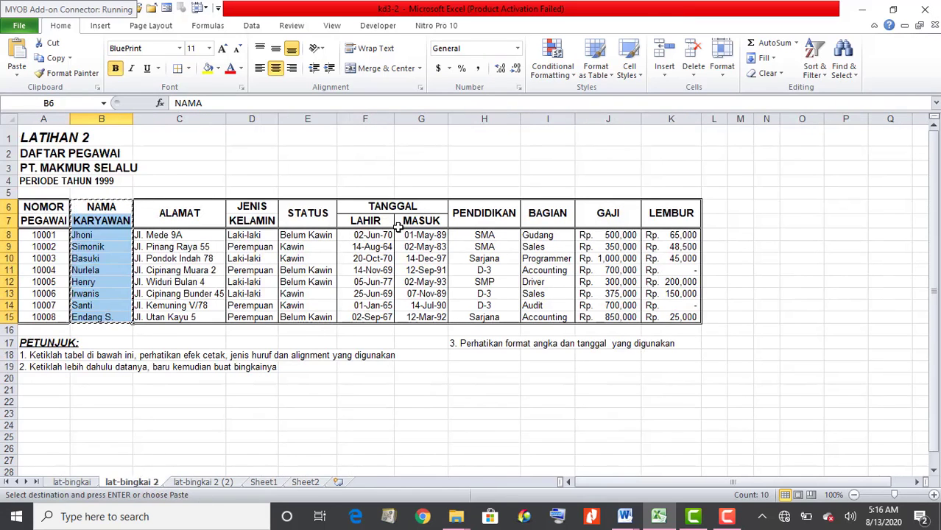
{"action": "left_click", "coordinate": [551, 211]}
{"action": "left_click_drag", "start_coordinate": [551, 211], "coordinate": [548, 314]}
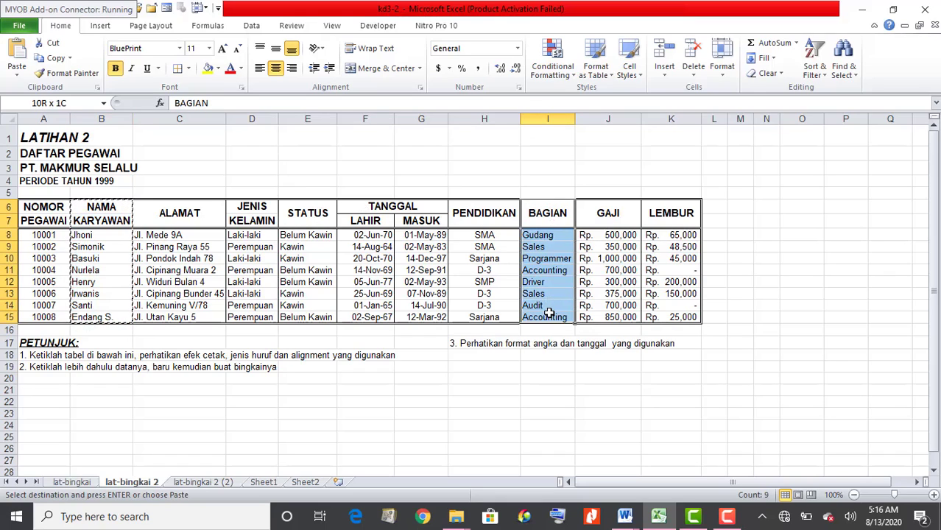
{"action": "left_click", "coordinate": [50, 58]}
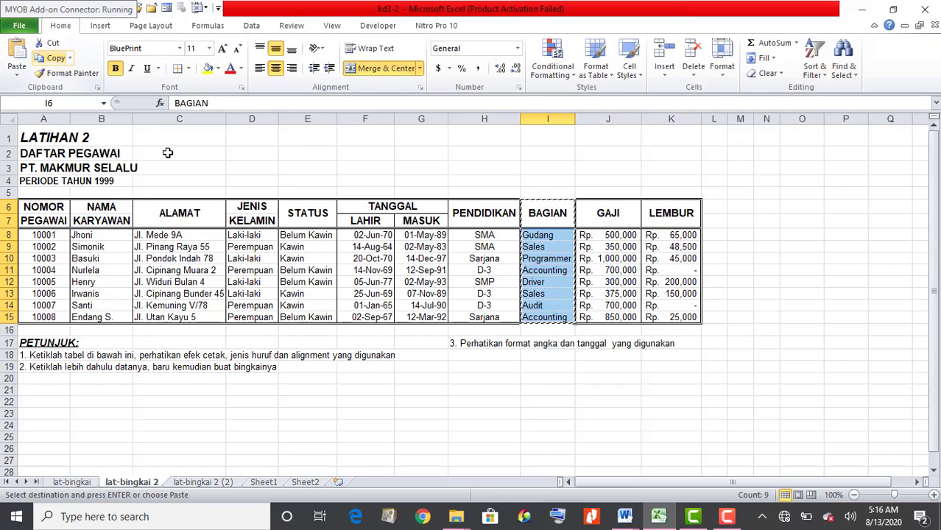
{"action": "left_click", "coordinate": [304, 481]}
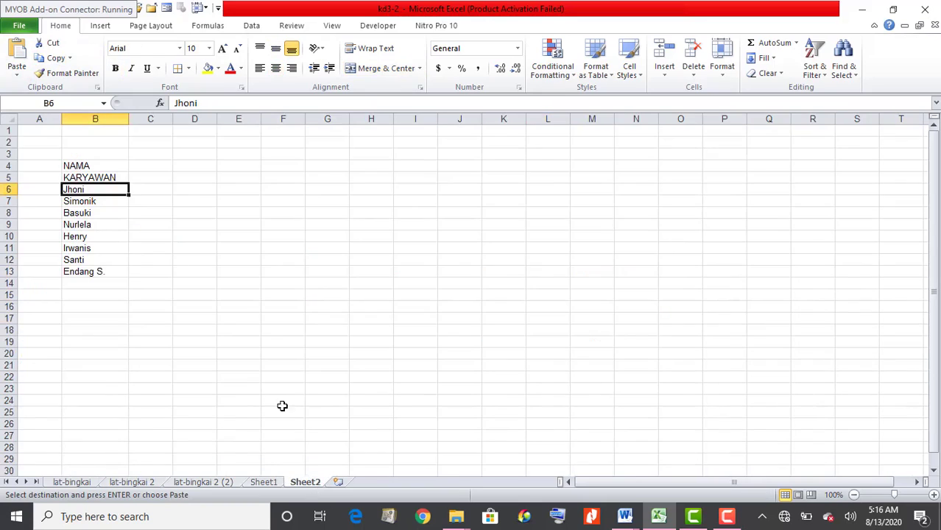
{"action": "left_click", "coordinate": [161, 167]}
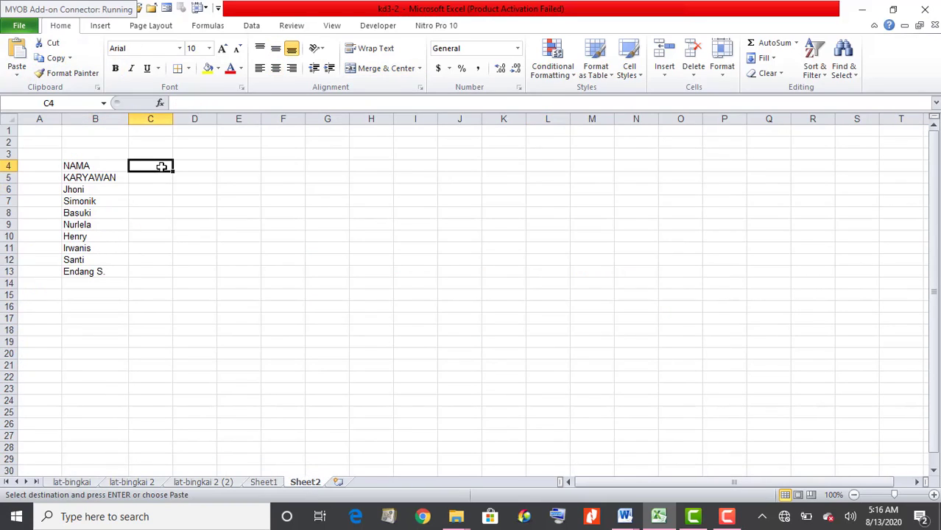
{"action": "left_click", "coordinate": [18, 79]}
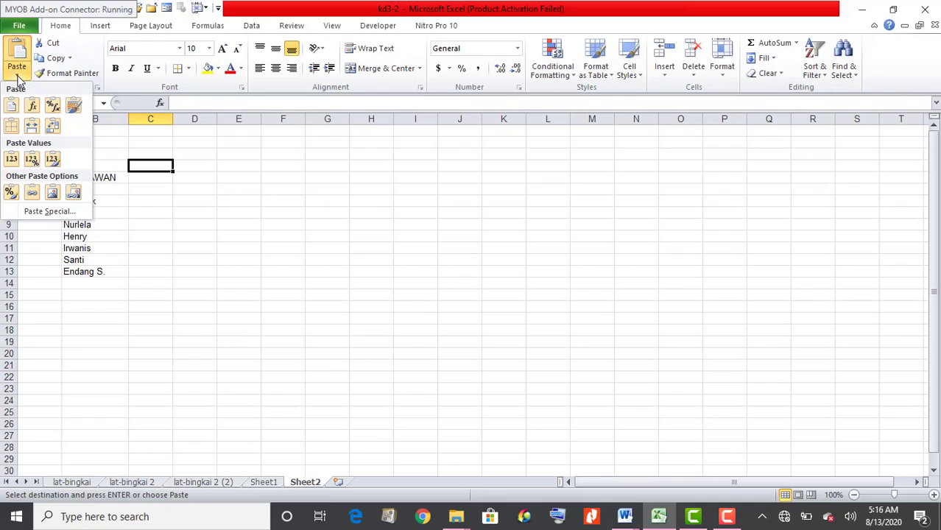
{"action": "left_click", "coordinate": [12, 161]}
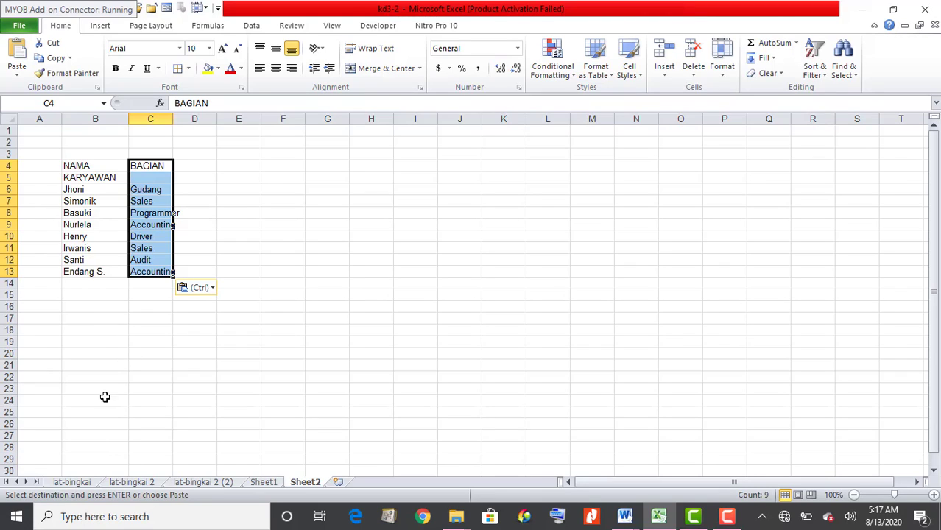
Copy the GAJI and LEMBUR columns from lat-bingkai 2 and paste them at D4 of Sheet2 using Paste Special with Values
{"action": "left_click", "coordinate": [134, 483]}
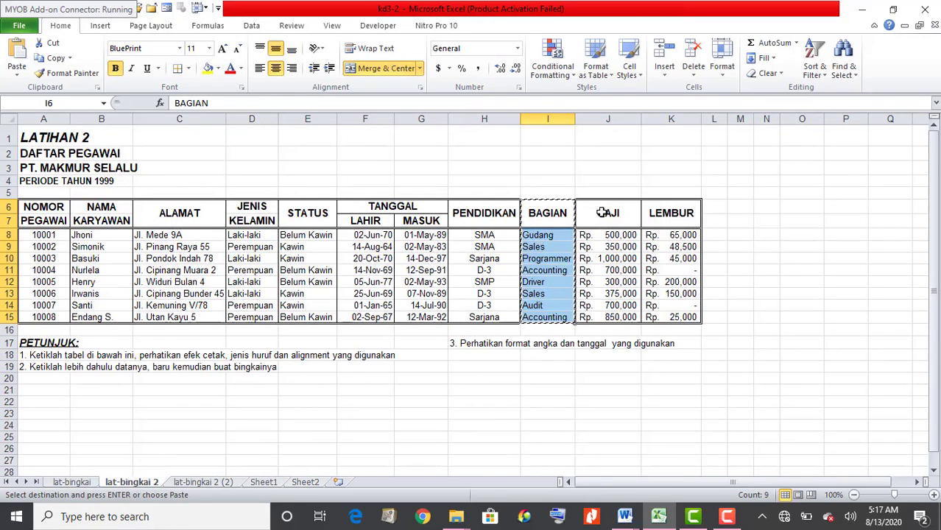
{"action": "left_click_drag", "start_coordinate": [602, 212], "coordinate": [666, 314]}
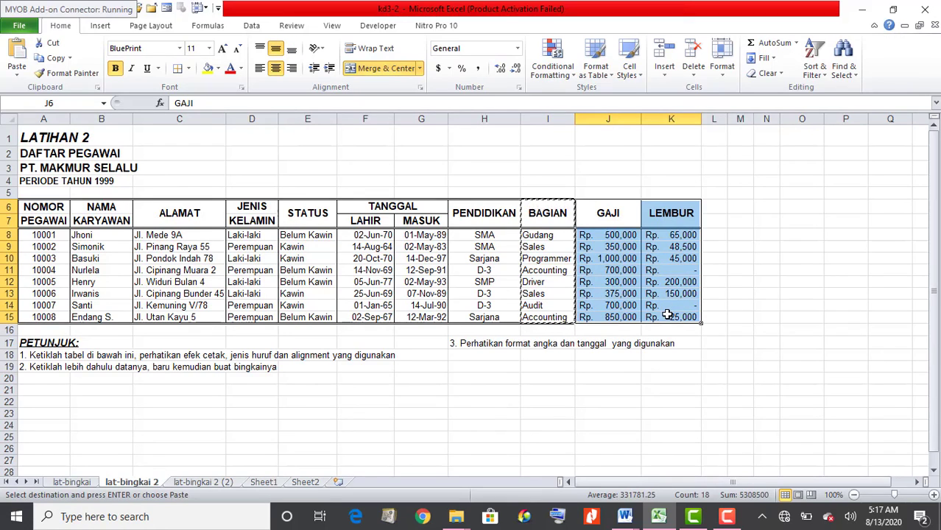
{"action": "left_click", "coordinate": [55, 59]}
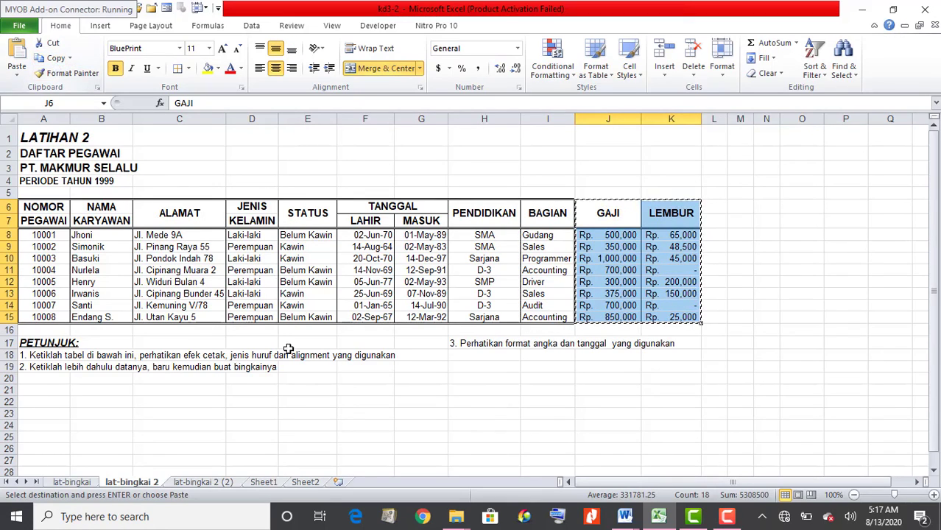
{"action": "left_click", "coordinate": [307, 482]}
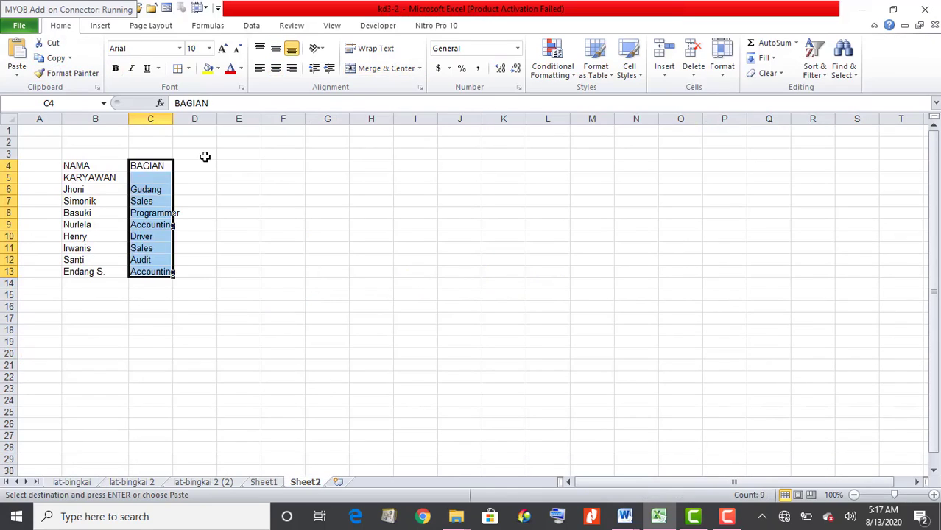
{"action": "left_click", "coordinate": [202, 170]}
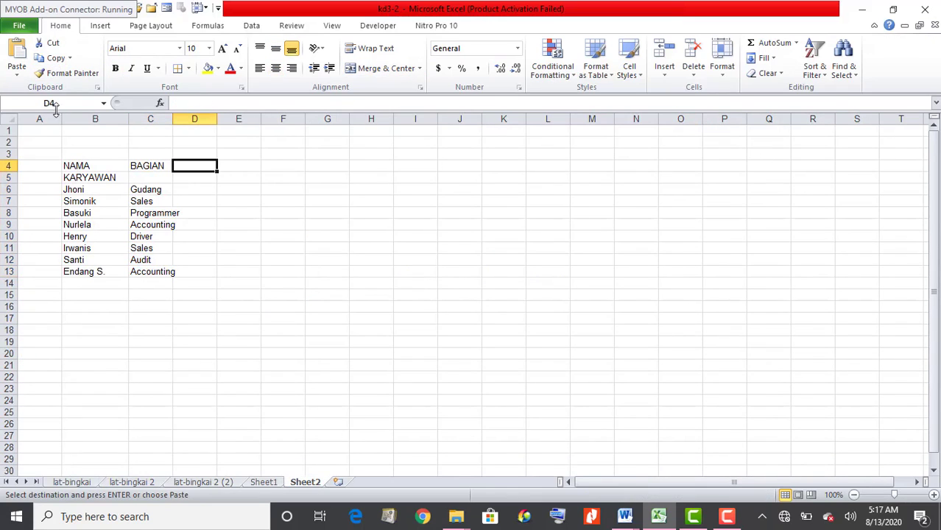
{"action": "left_click", "coordinate": [18, 74]}
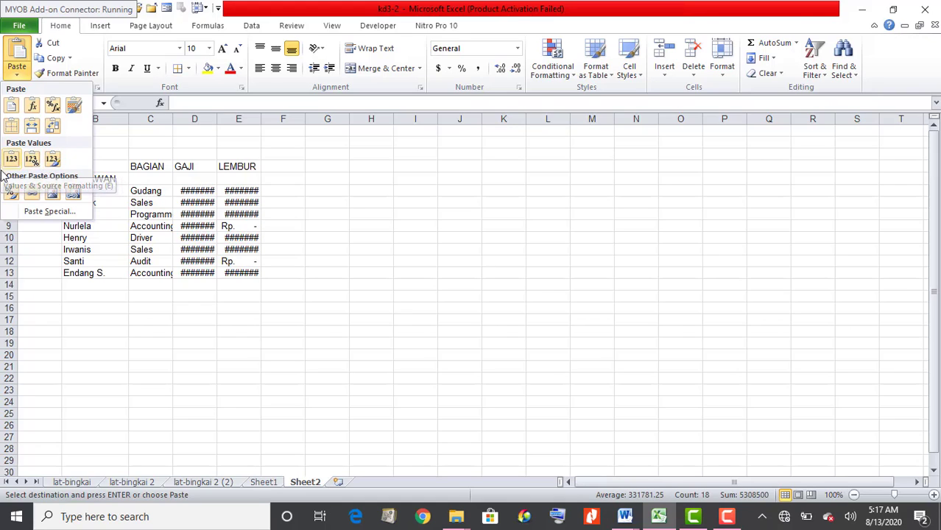
{"action": "left_click", "coordinate": [42, 214]}
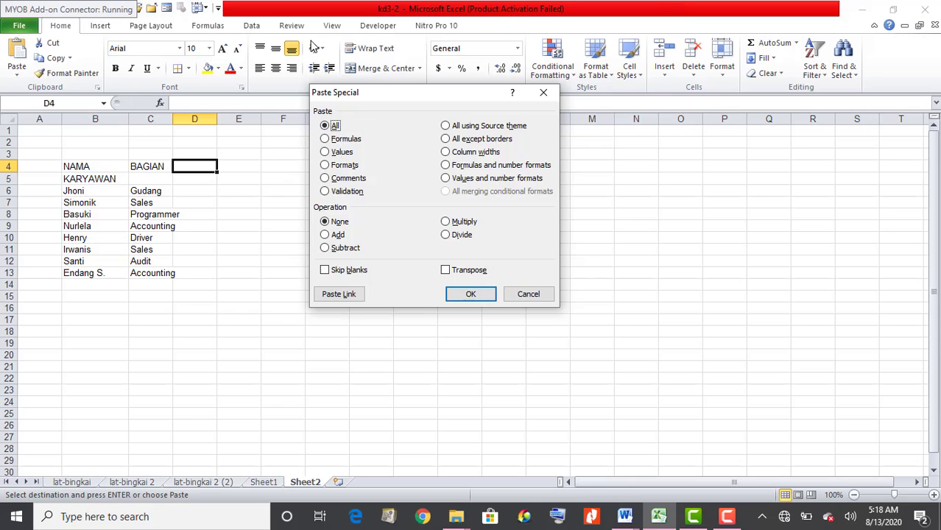
{"action": "left_click", "coordinate": [328, 156]}
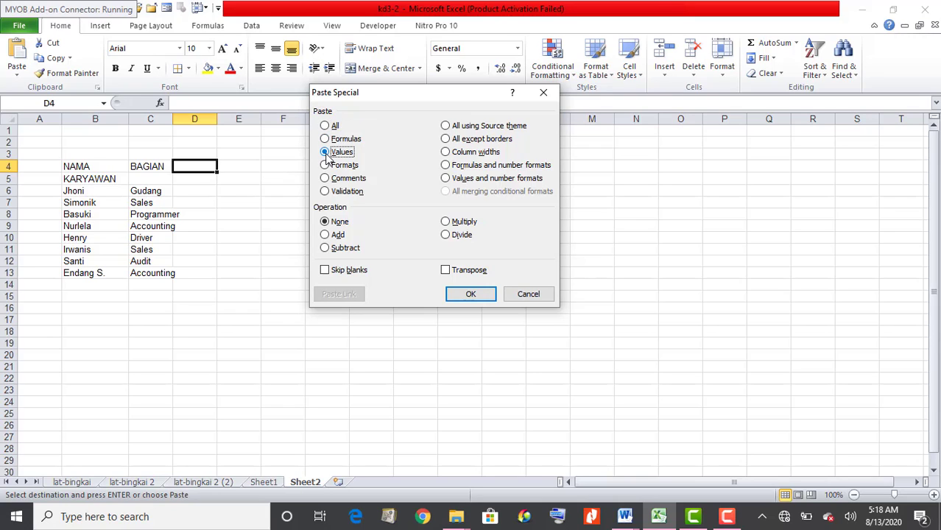
{"action": "left_click", "coordinate": [467, 295]}
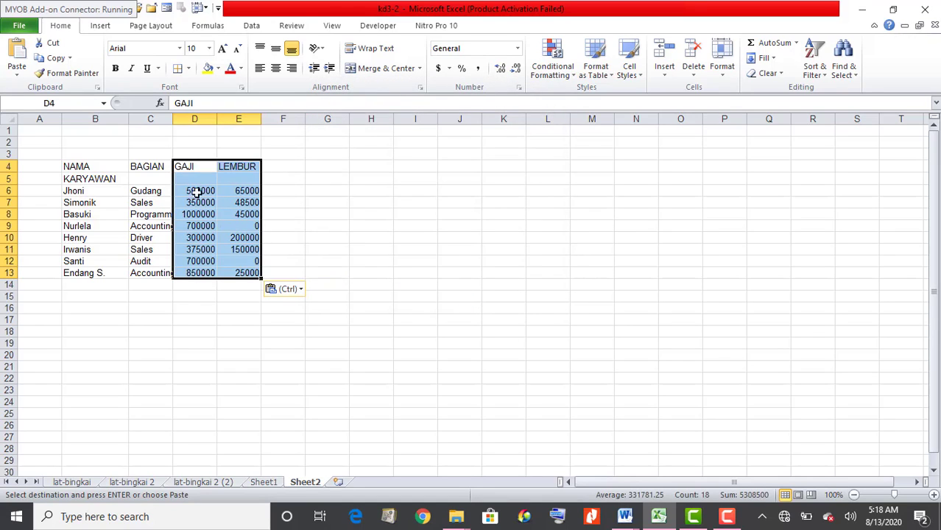
{"action": "left_click", "coordinate": [416, 201]}
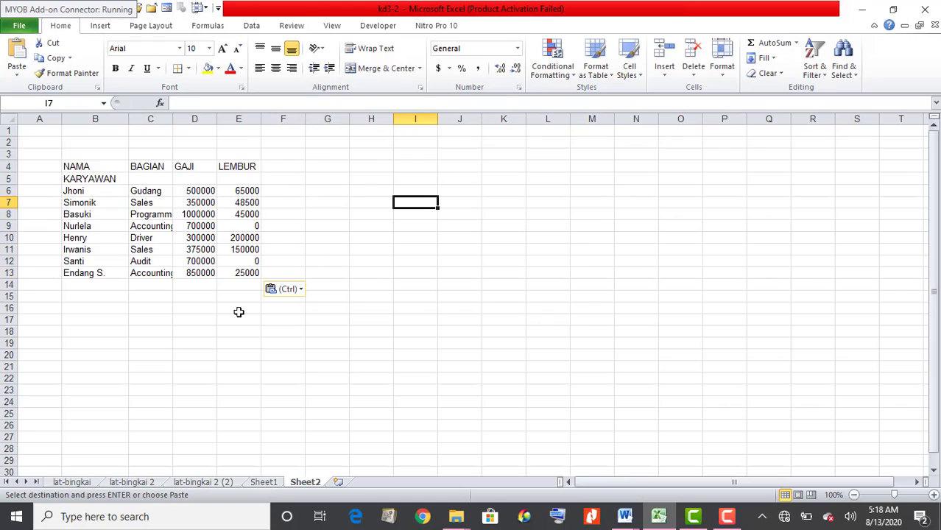
Check the contents of the pasted GAJI and LEMBUR cells on Sheet2 against the source table on lat-bingkai 2
{"action": "left_click", "coordinate": [200, 192]}
{"action": "left_click", "coordinate": [199, 204]}
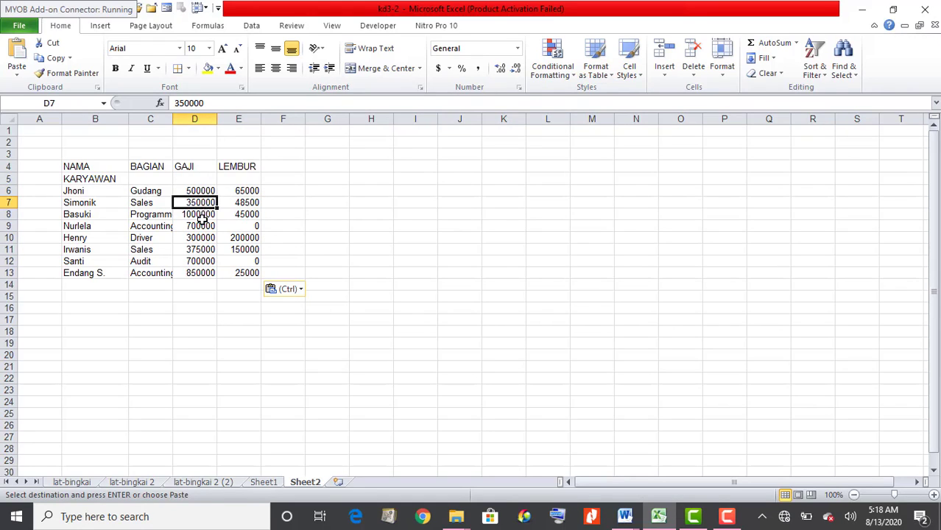
{"action": "left_click", "coordinate": [200, 214]}
{"action": "left_click", "coordinate": [200, 237]}
{"action": "left_click", "coordinate": [211, 273]}
{"action": "left_click", "coordinate": [245, 192]}
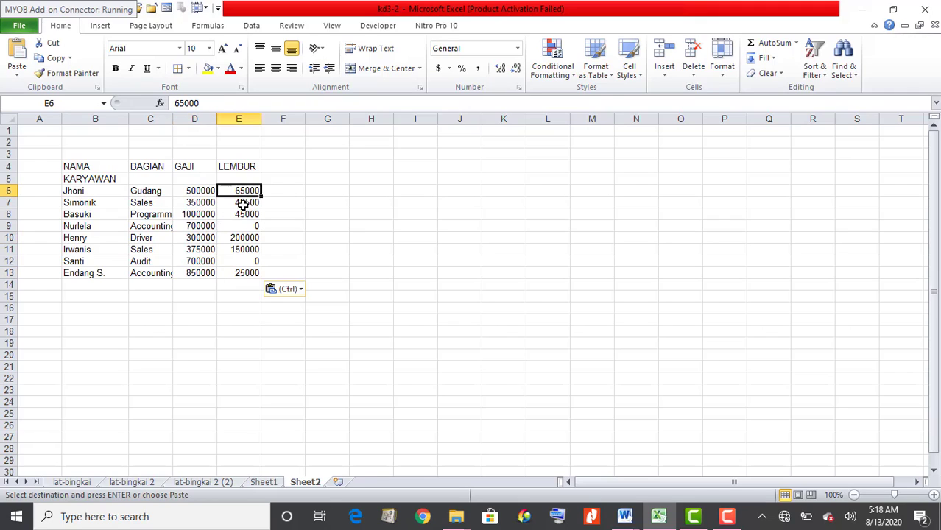
{"action": "left_click", "coordinate": [242, 203]}
{"action": "left_click", "coordinate": [248, 238]}
{"action": "left_click", "coordinate": [244, 272]}
{"action": "left_click", "coordinate": [237, 192]}
{"action": "left_click", "coordinate": [409, 294]}
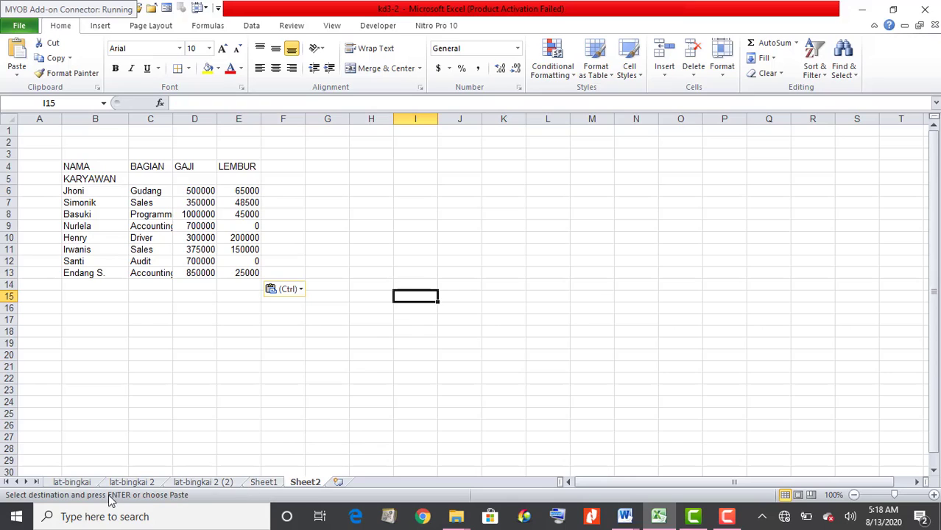
{"action": "left_click", "coordinate": [131, 483]}
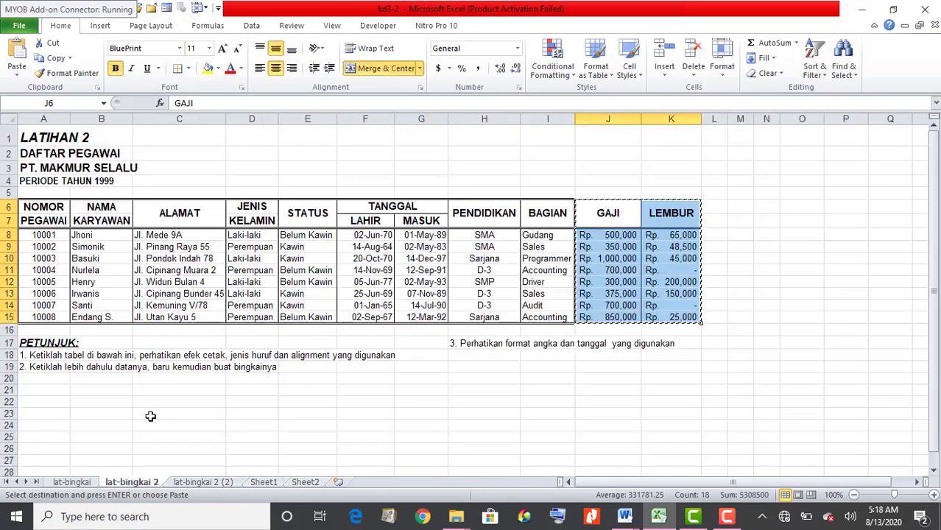
Copy the title lines in A2:A4 of lat-bingkai 2 and paste them as values only at B1 of Sheet2
{"action": "left_click", "coordinate": [38, 155]}
{"action": "left_click_drag", "start_coordinate": [38, 154], "coordinate": [37, 181]}
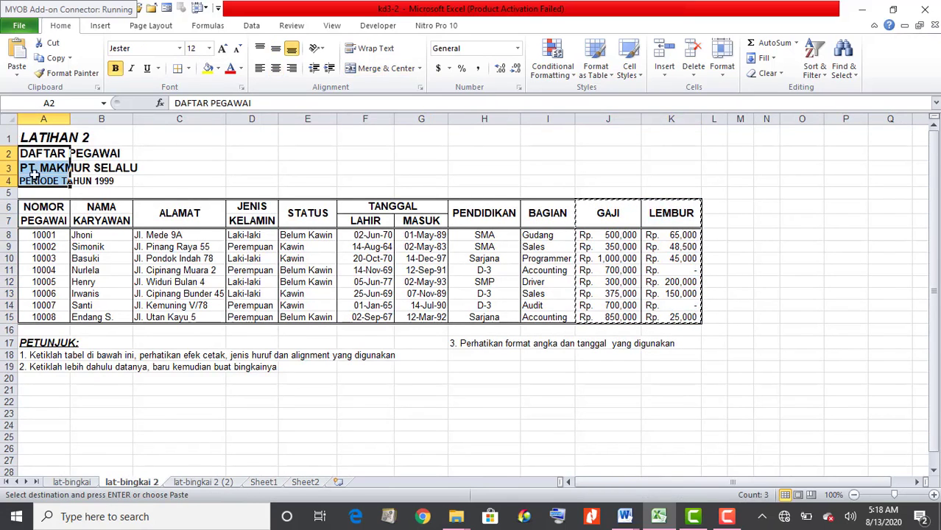
{"action": "left_click", "coordinate": [57, 59]}
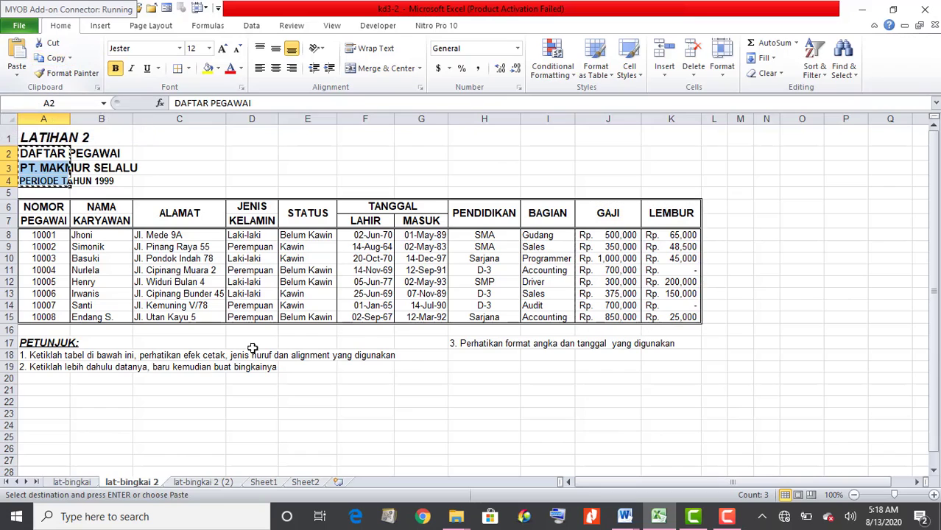
{"action": "left_click", "coordinate": [309, 483]}
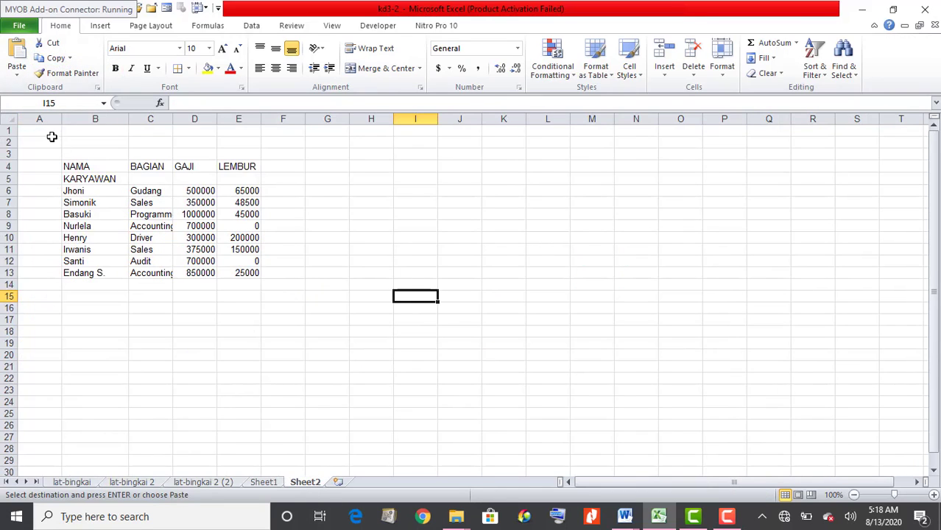
{"action": "left_click", "coordinate": [97, 129]}
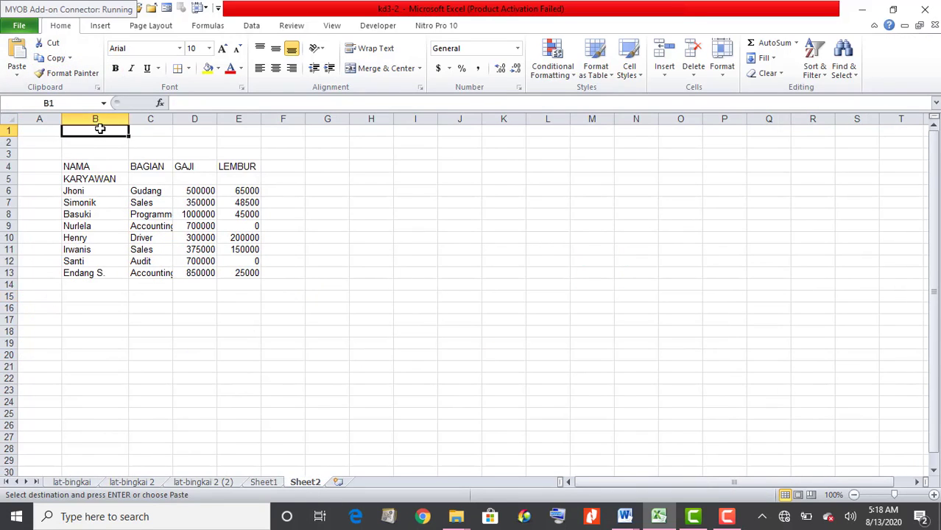
{"action": "left_click", "coordinate": [16, 76]}
{"action": "left_click", "coordinate": [11, 158]}
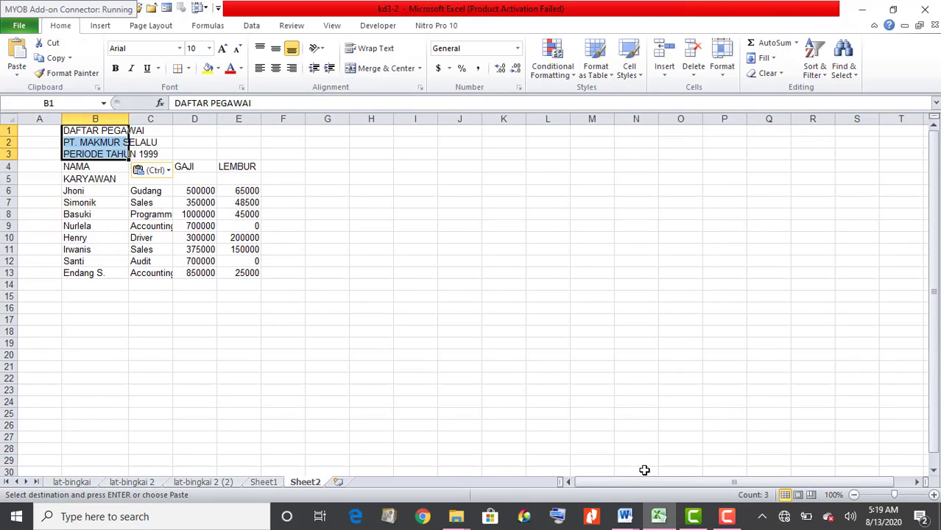
Move the three pasted title lines from B1:B3 to A1:A3
{"action": "left_click", "coordinate": [383, 270]}
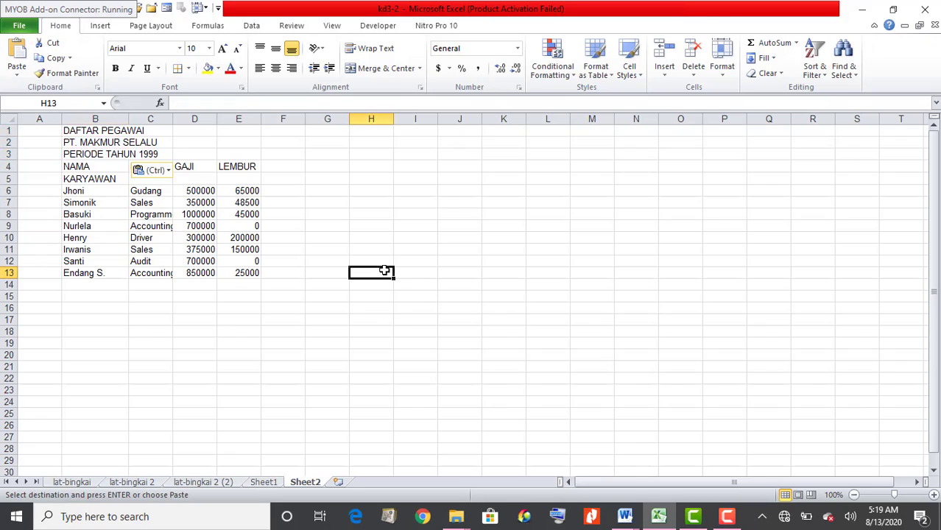
{"action": "left_click_drag", "start_coordinate": [87, 131], "coordinate": [38, 168]}
{"action": "left_click", "coordinate": [42, 166]}
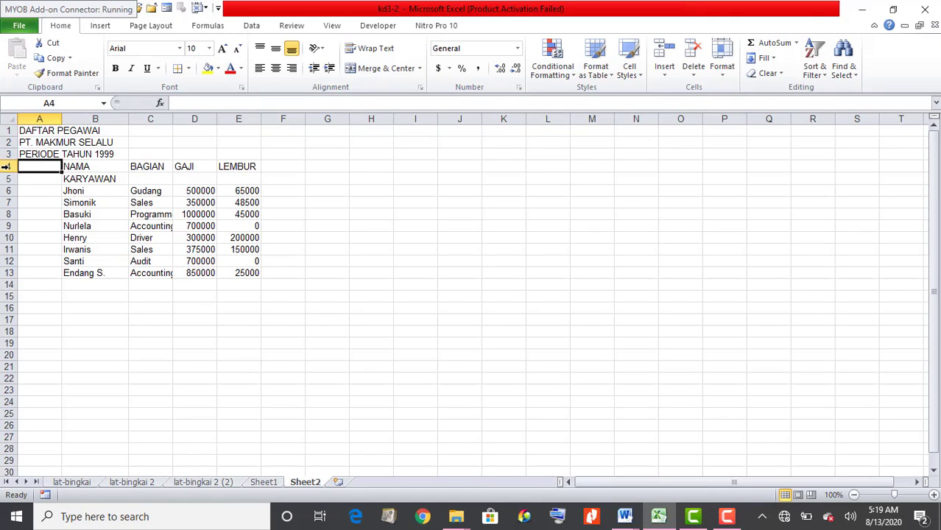
Insert two blank rows above the table's header rows, at rows 4 and 5
{"action": "left_click_drag", "start_coordinate": [5, 166], "coordinate": [5, 179]}
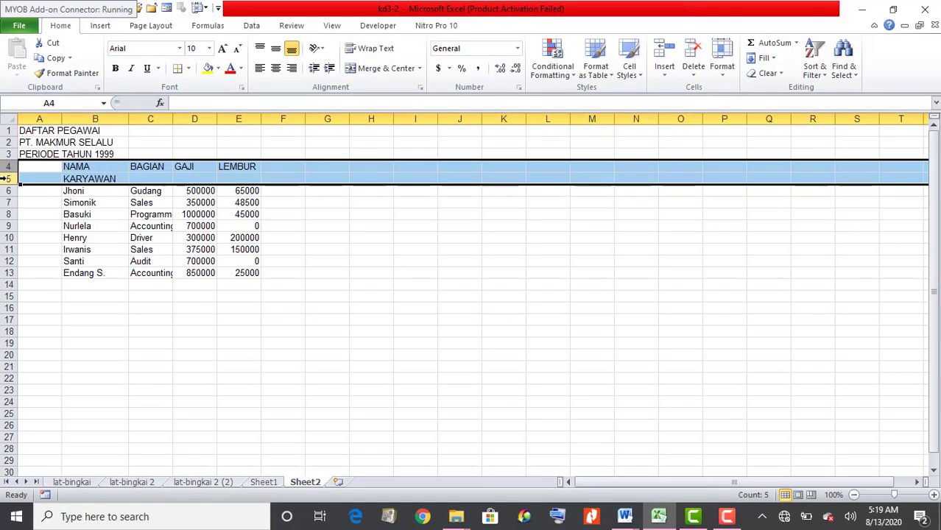
{"action": "right_click", "coordinate": [9, 178]}
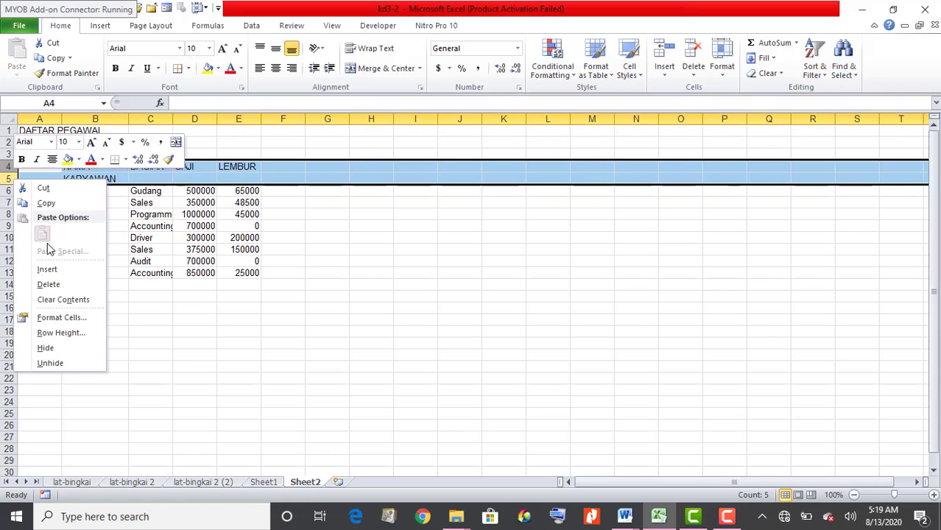
{"action": "left_click", "coordinate": [56, 270]}
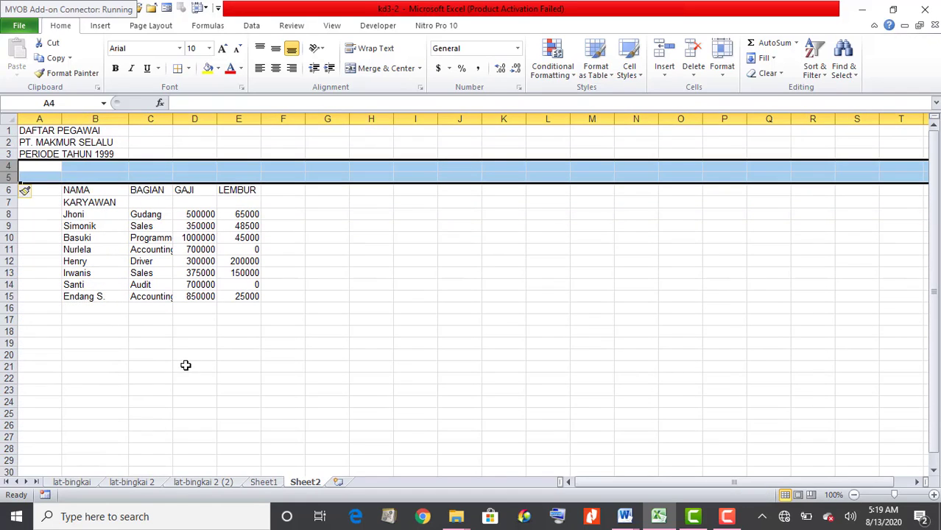
{"action": "left_click", "coordinate": [186, 366]}
Enter the heading PERIODE in A6 and the month AGUSTUS in A8
{"action": "left_click", "coordinate": [47, 197]}
{"action": "left_click", "coordinate": [45, 190]}
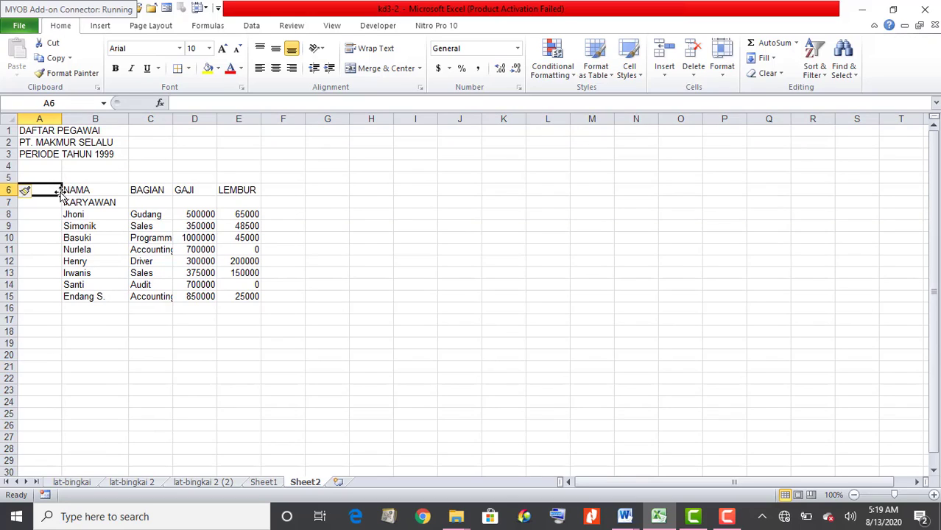
{"action": "type", "text": "PERIODE"}
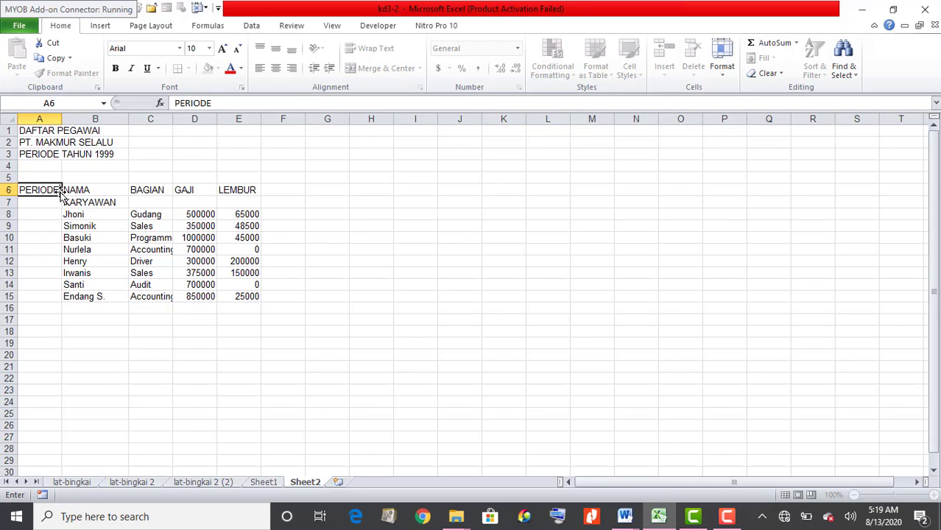
{"action": "key", "text": "Return"}
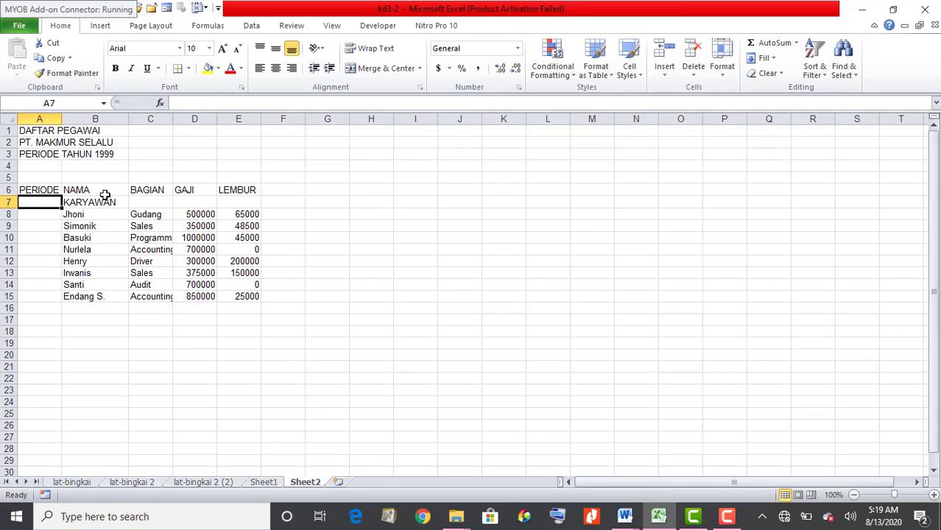
{"action": "left_click", "coordinate": [49, 214]}
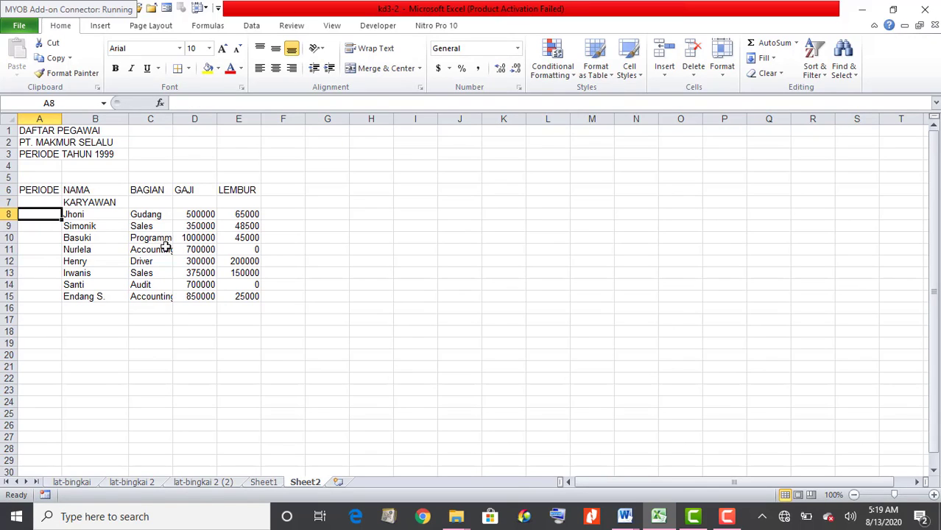
{"action": "type", "text": "AG"}
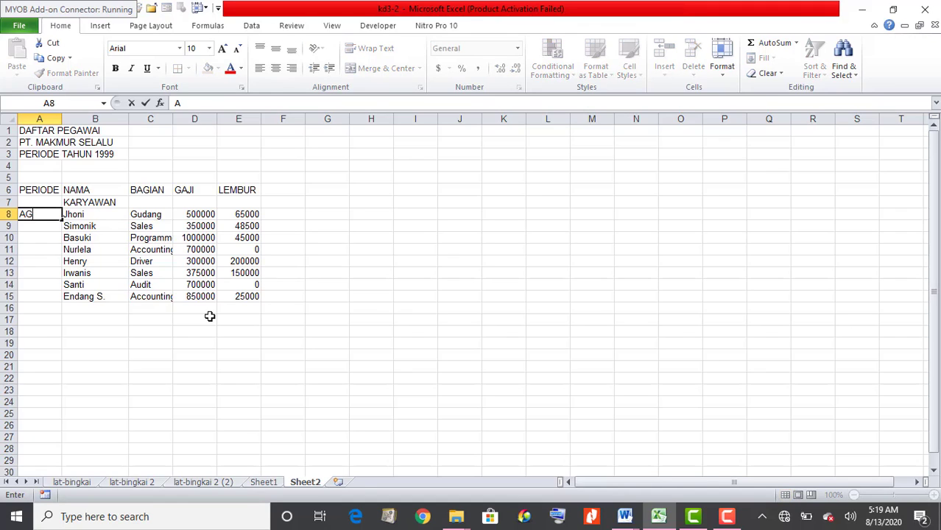
{"action": "type", "text": "USTUS"}
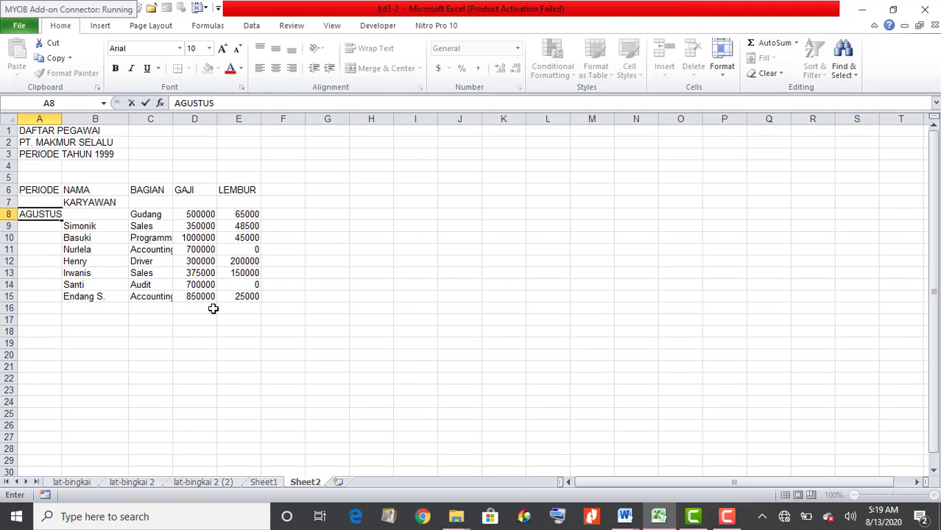
{"action": "key", "text": "Return"}
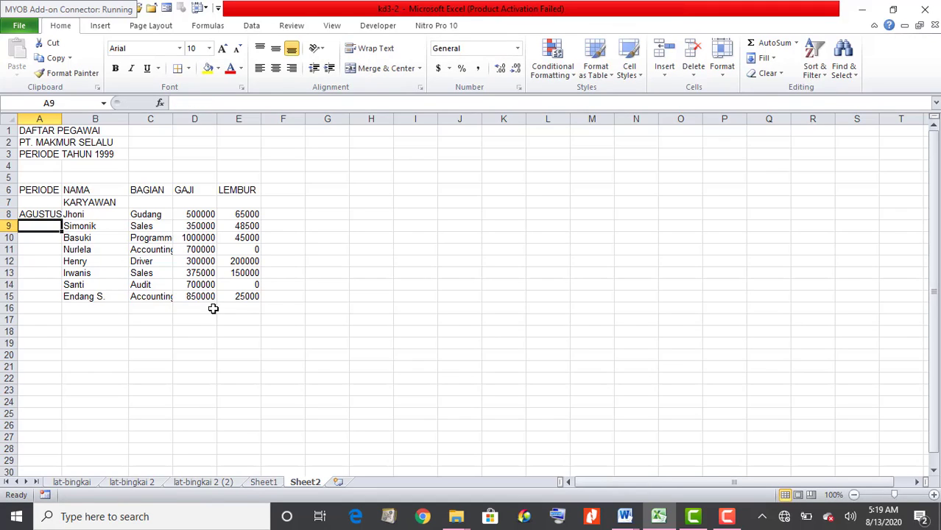
Try filling AGUSTUS down from A8 to A15, and undo the fill
{"action": "left_click", "coordinate": [60, 214]}
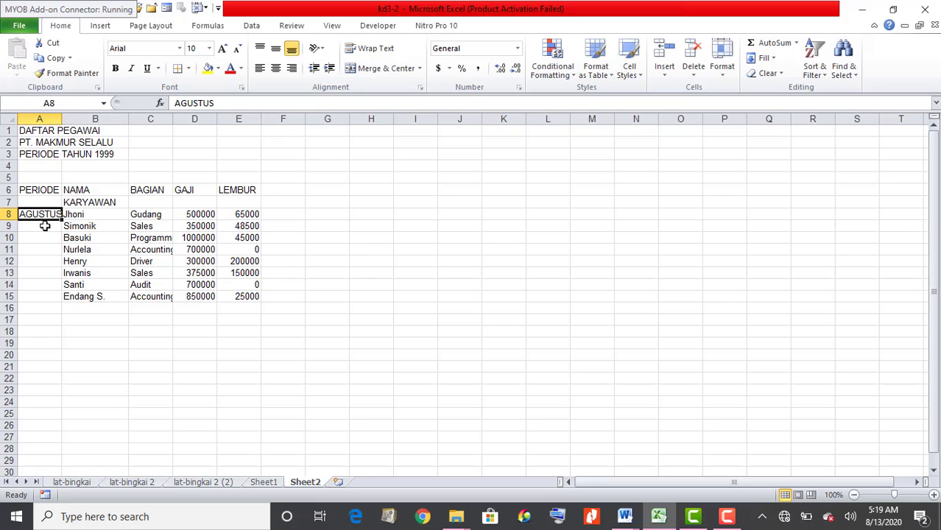
{"action": "left_click_drag", "start_coordinate": [62, 219], "coordinate": [62, 302]}
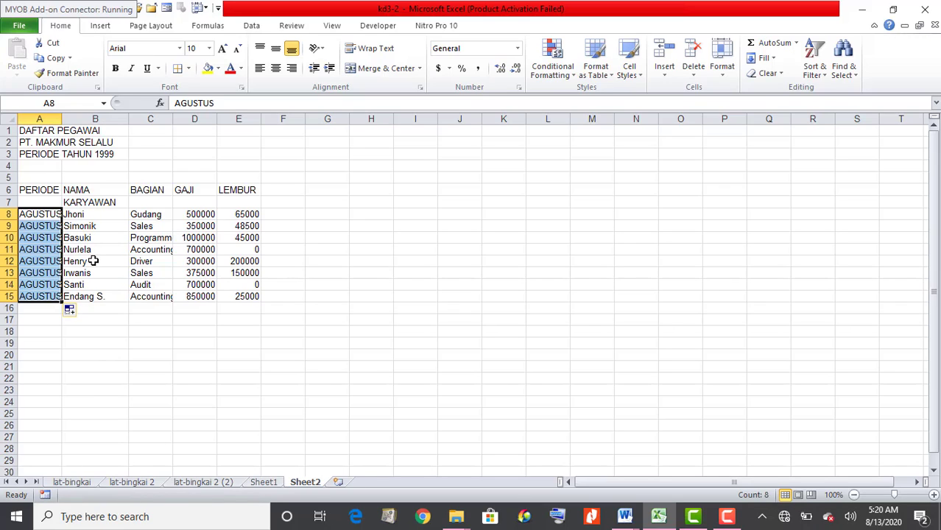
{"action": "key", "text": "ctrl+z"}
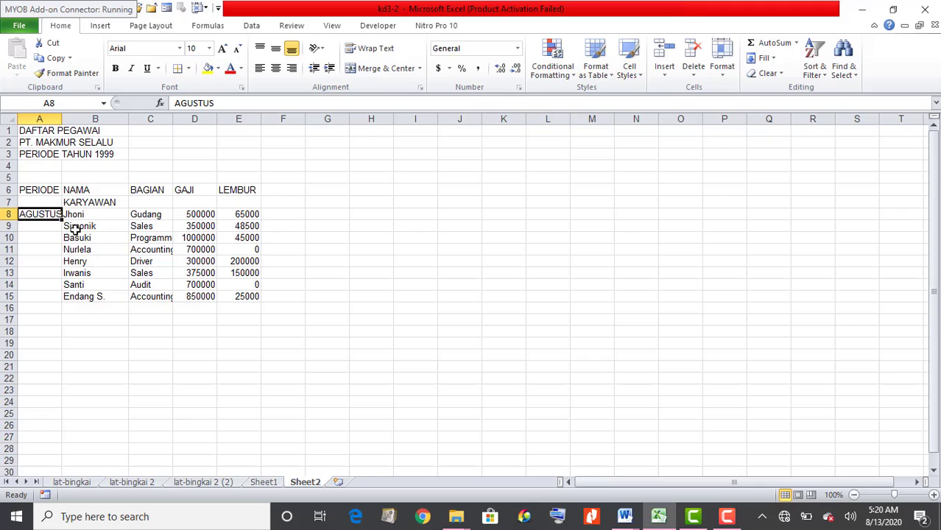
Merge and center A8:A15 and middle-align AGUSTUS vertically in the merged cell
{"action": "left_click_drag", "start_coordinate": [52, 216], "coordinate": [53, 297]}
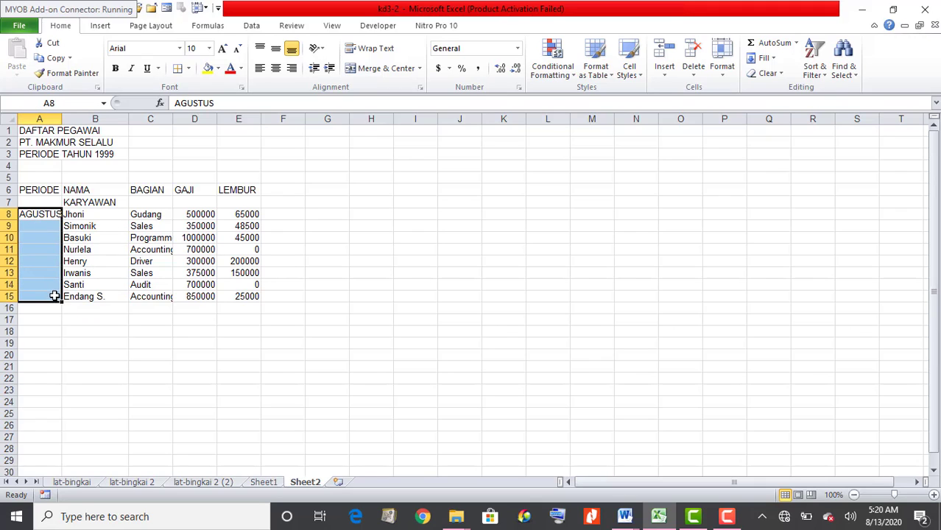
{"action": "left_click", "coordinate": [389, 68]}
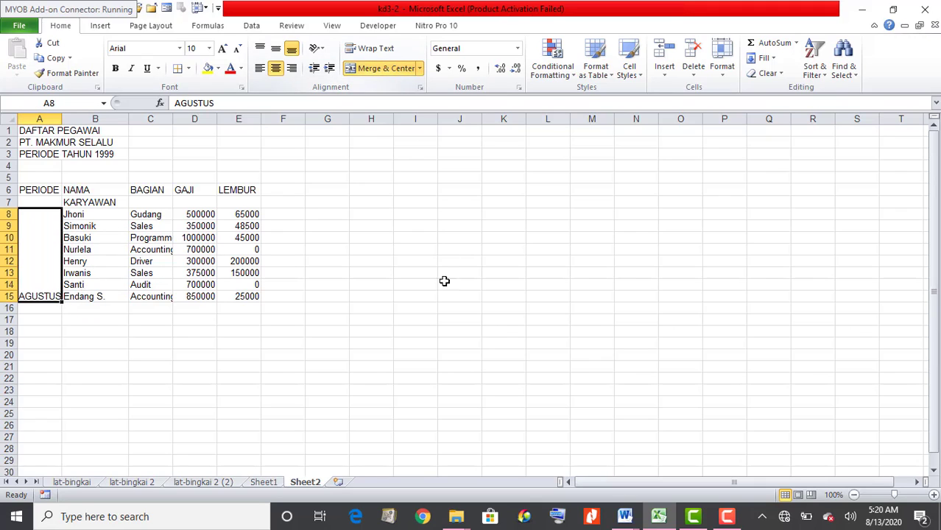
{"action": "left_click", "coordinate": [275, 47]}
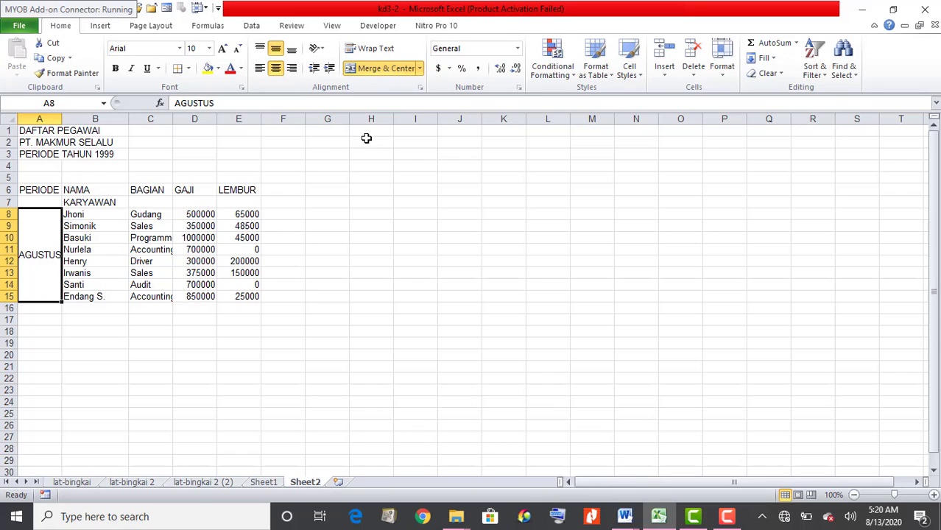
Rotate the AGUSTUS text up, and change its orientation to 45 degrees in Format Cells
{"action": "left_click", "coordinate": [321, 50]}
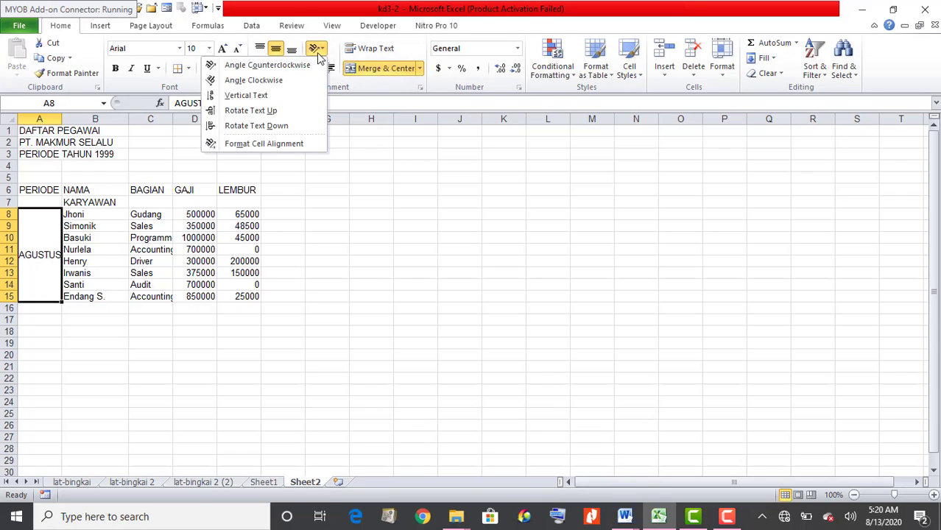
{"action": "left_click", "coordinate": [234, 112]}
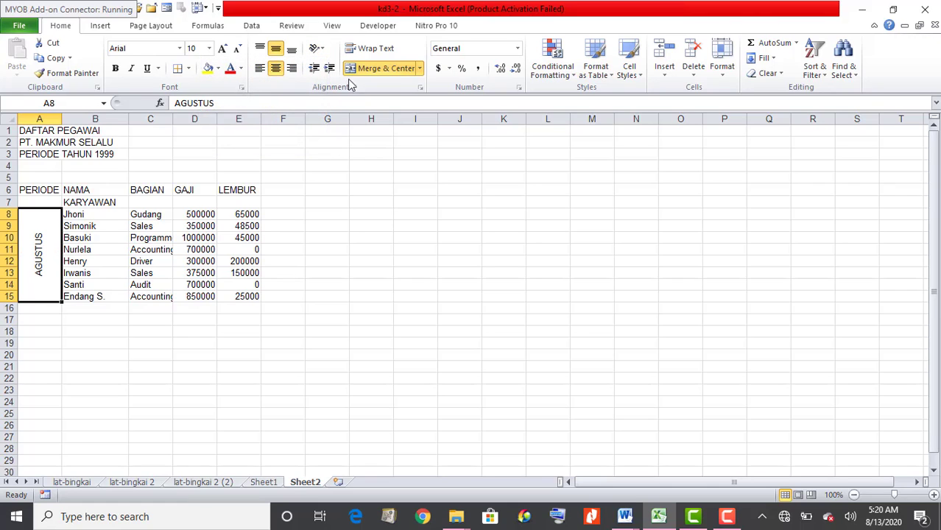
{"action": "left_click", "coordinate": [318, 48]}
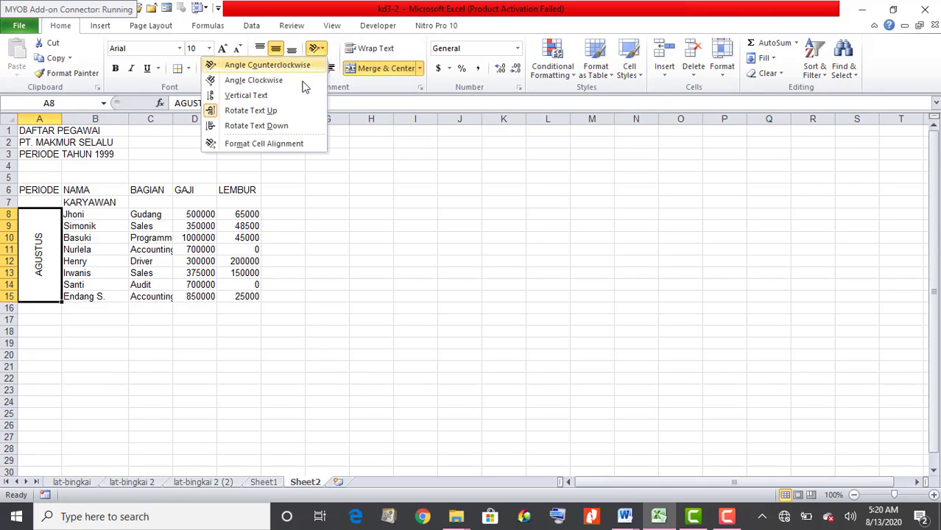
{"action": "left_click", "coordinate": [280, 145]}
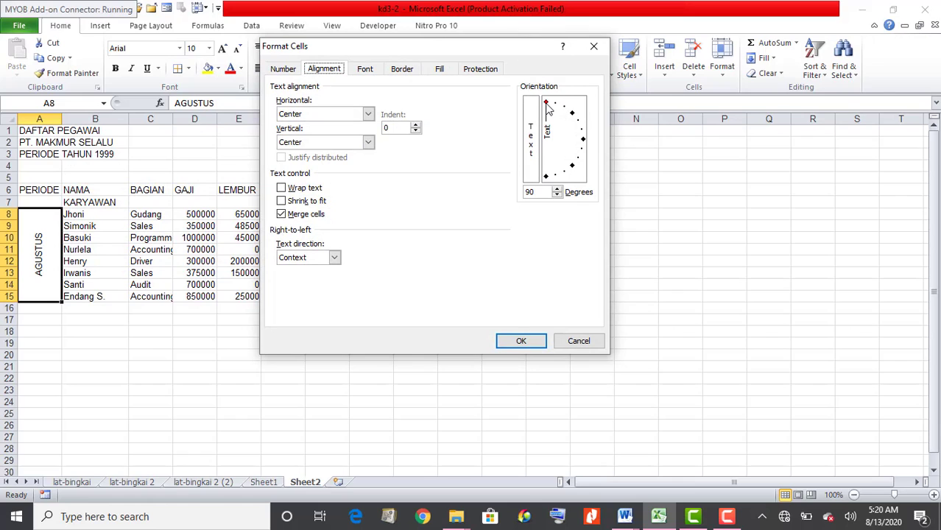
{"action": "left_click", "coordinate": [555, 108]}
{"action": "left_click_drag", "start_coordinate": [555, 108], "coordinate": [571, 114]}
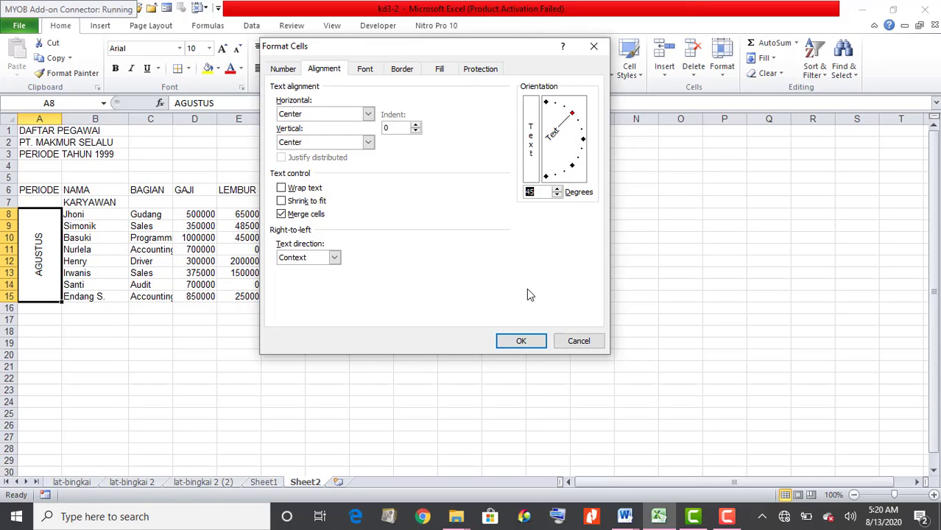
{"action": "left_click", "coordinate": [521, 342]}
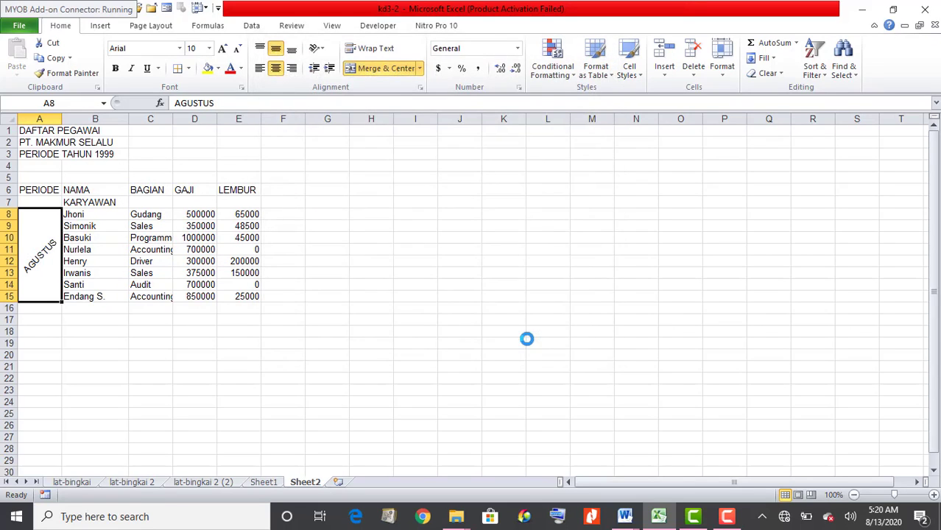
Try Vertical Text on the merged AGUSTUS cell, and switch it to Rotate Text Up
{"action": "left_click", "coordinate": [325, 50]}
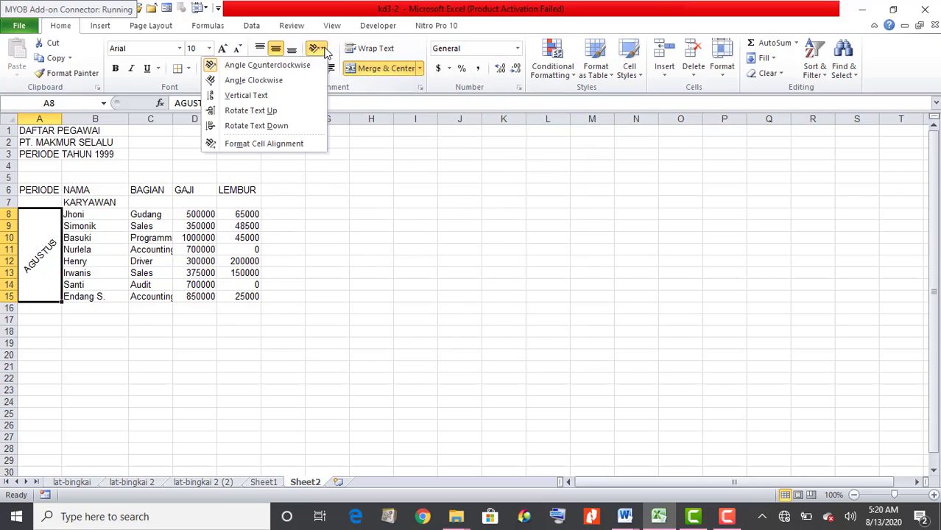
{"action": "left_click", "coordinate": [297, 95]}
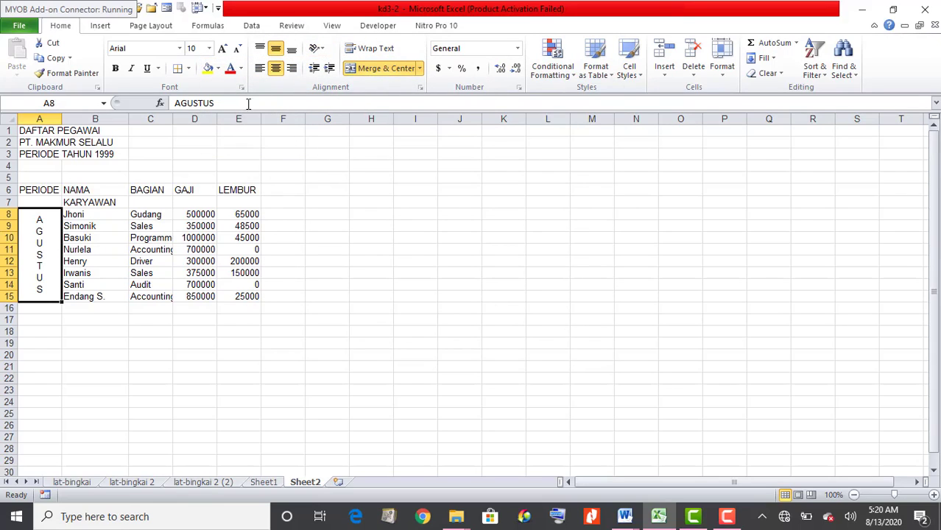
{"action": "left_click", "coordinate": [318, 50]}
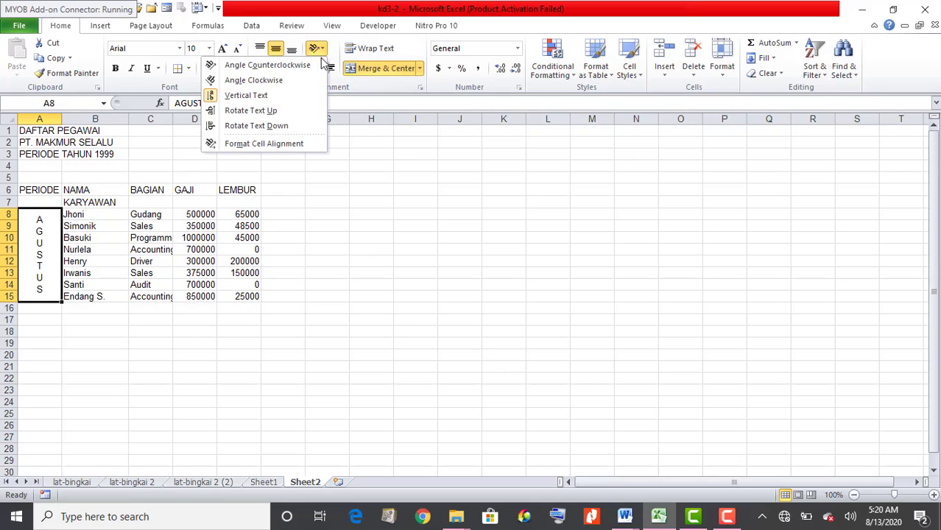
{"action": "left_click", "coordinate": [278, 112]}
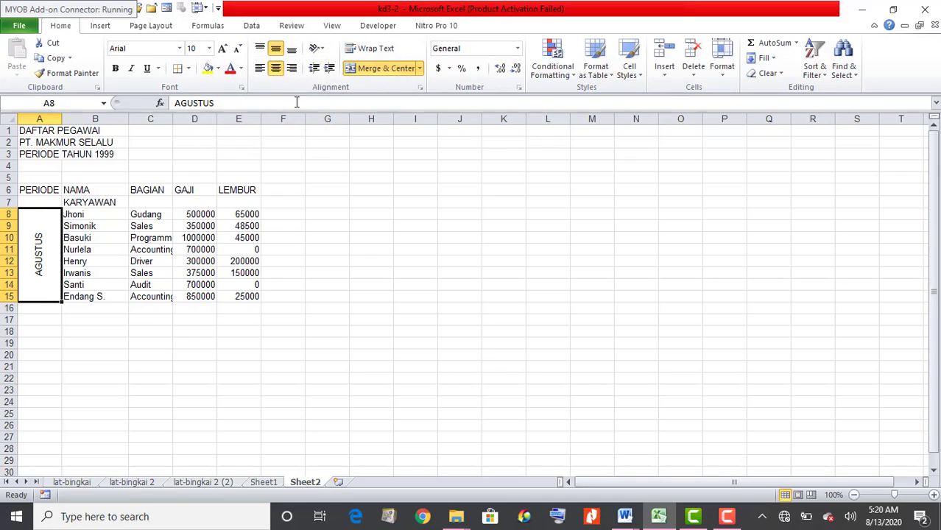
Set the merged AGUSTUS cell's orientation to Rotate Text Down
{"action": "left_click", "coordinate": [318, 49]}
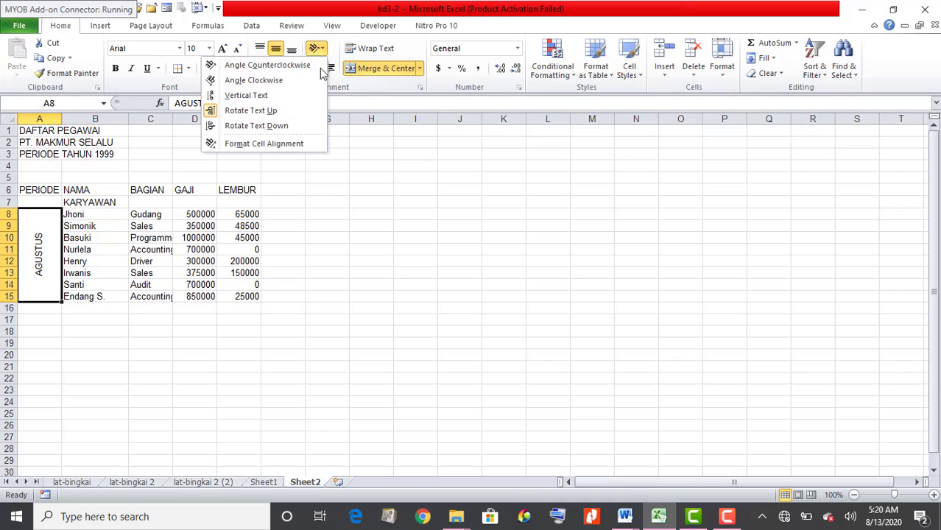
{"action": "left_click", "coordinate": [297, 125]}
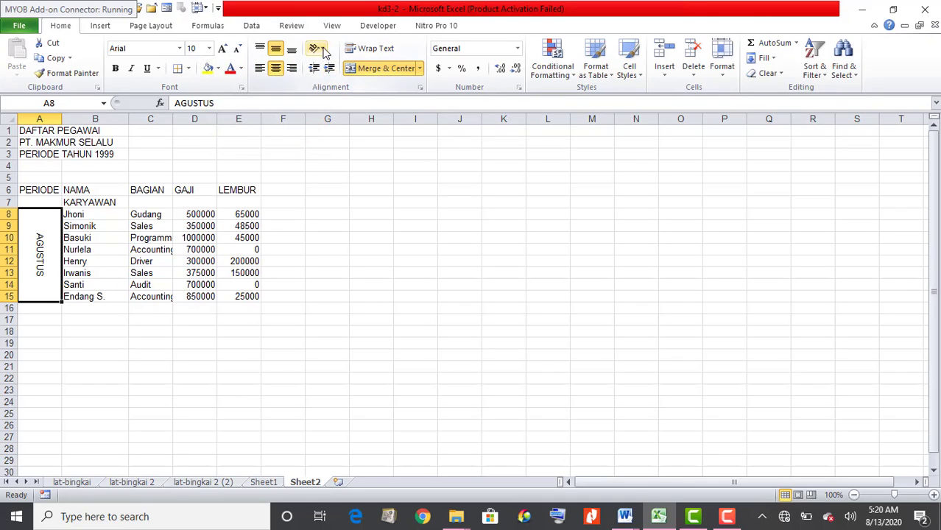
Set the merged AGUSTUS cell's orientation back to Rotate Text Up
{"action": "left_click", "coordinate": [317, 49]}
{"action": "left_click", "coordinate": [292, 111]}
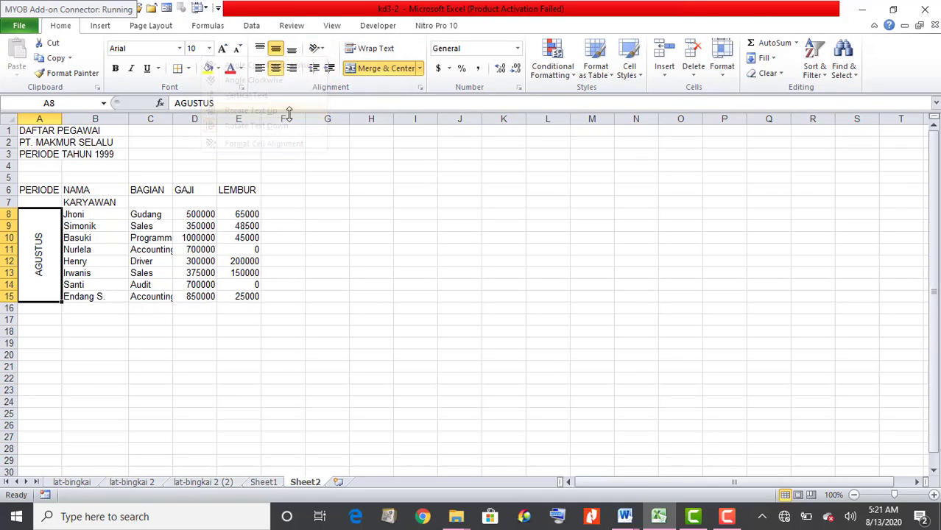
{"action": "left_click", "coordinate": [293, 259]}
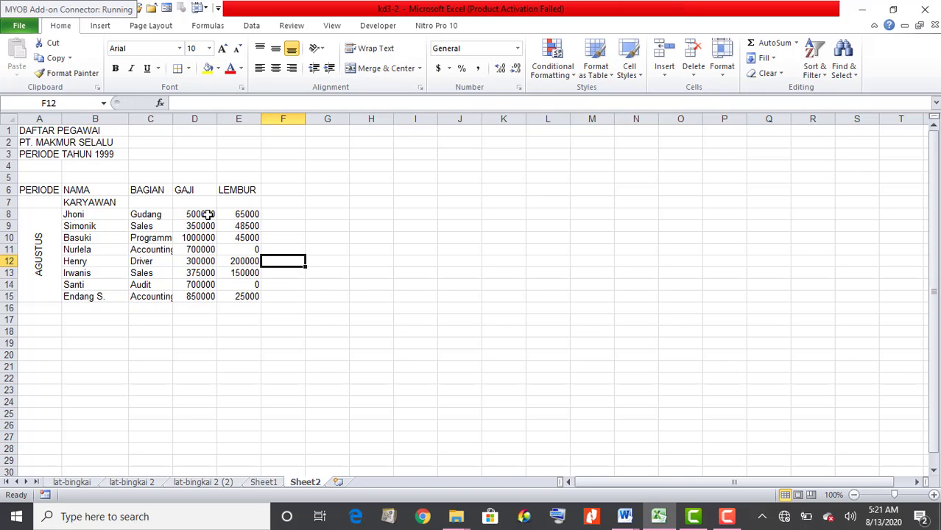
Choose the Accounting number format with 0 decimal places for the GAJI and LEMBUR values in D8:E15
{"action": "left_click_drag", "start_coordinate": [207, 214], "coordinate": [253, 291]}
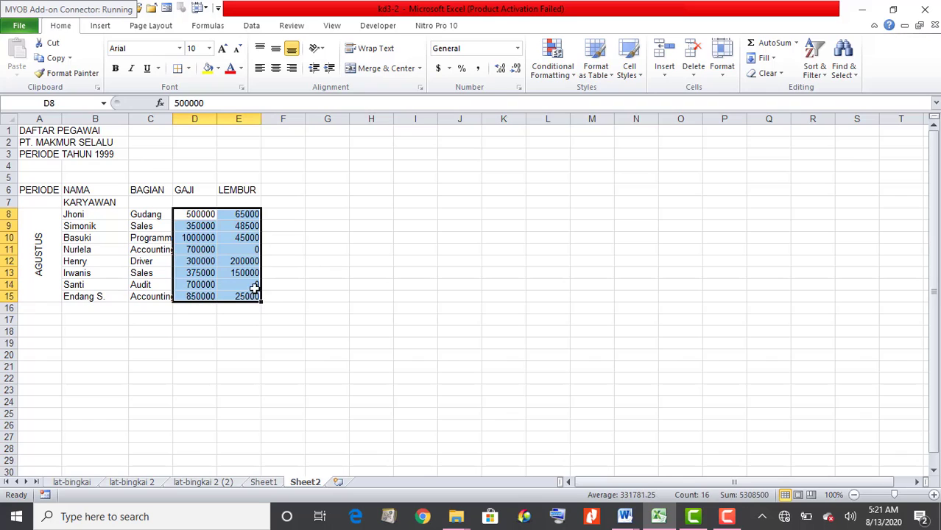
{"action": "left_click", "coordinate": [519, 88]}
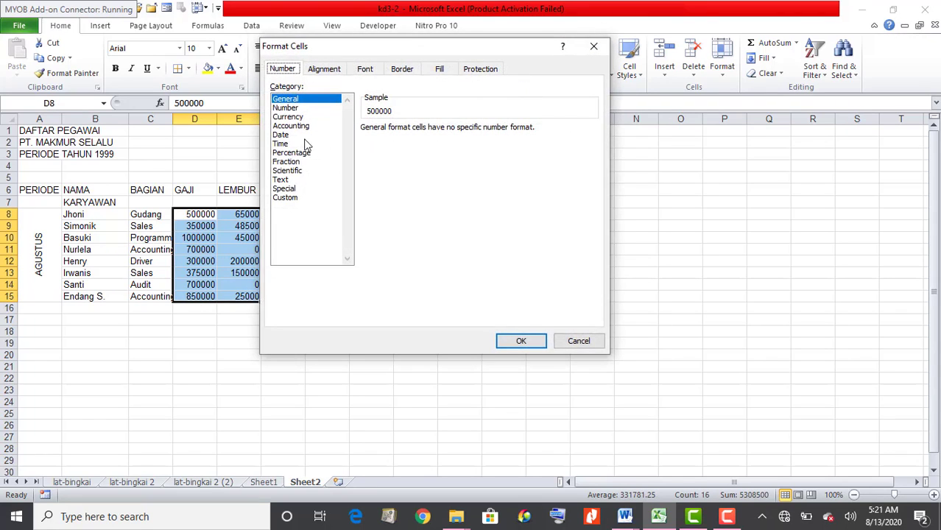
{"action": "left_click", "coordinate": [304, 127]}
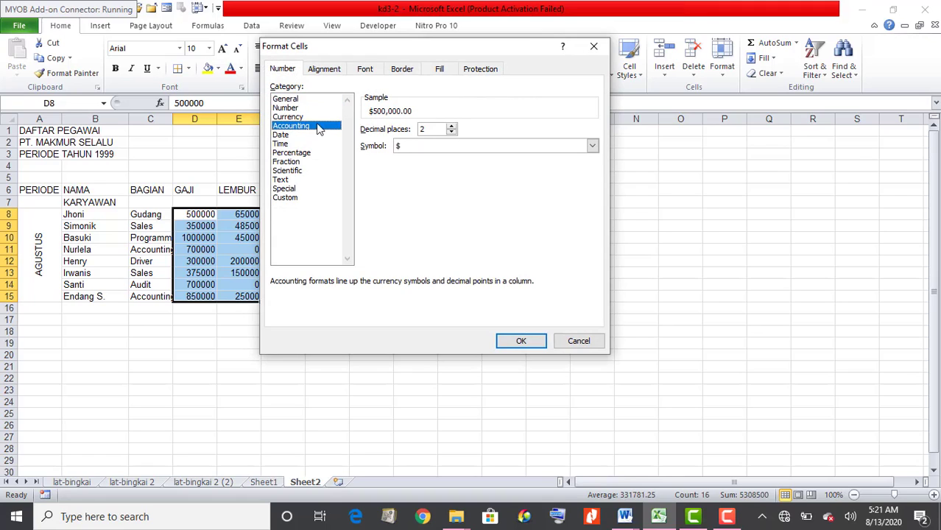
{"action": "left_click", "coordinate": [452, 132]}
Look through the available currency symbols for the Accounting format of the GAJI and LEMBUR values
{"action": "left_click", "coordinate": [593, 148]}
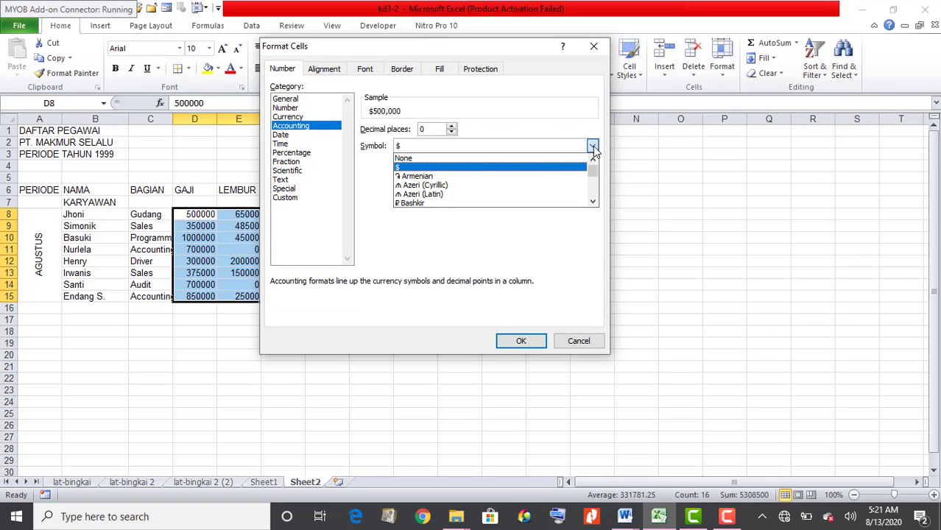
{"action": "left_click_drag", "start_coordinate": [593, 168], "coordinate": [594, 180]}
{"action": "scroll", "coordinate": [531, 181], "scroll_direction": "down", "scroll_amount": 5}
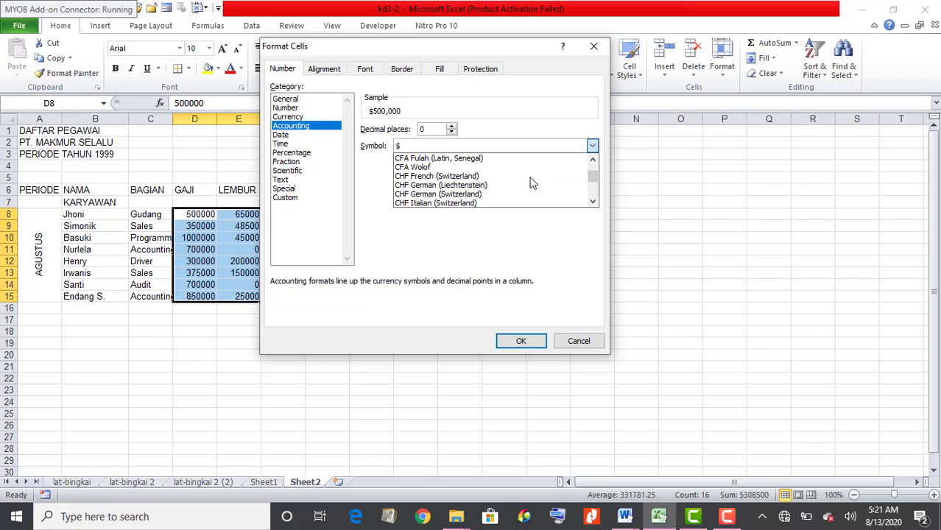
{"action": "scroll", "coordinate": [531, 181], "scroll_direction": "down", "scroll_amount": 15}
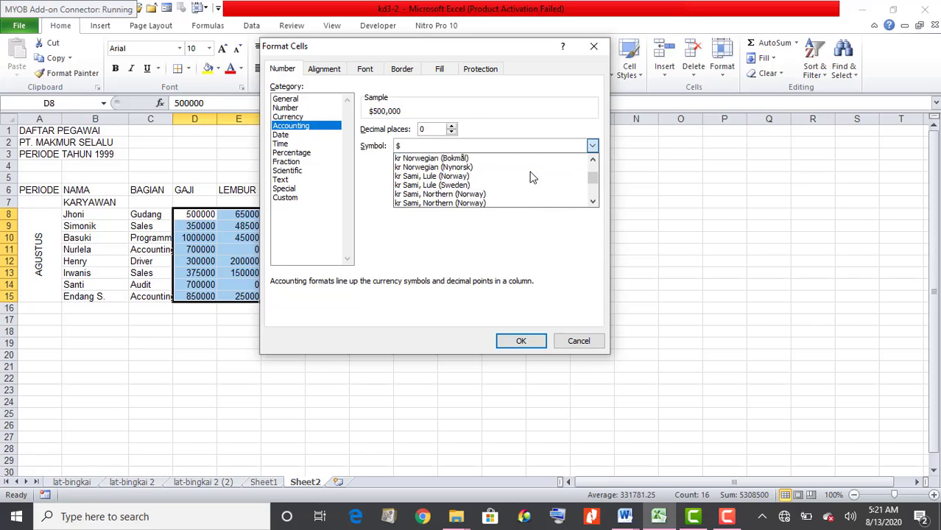
{"action": "scroll", "coordinate": [532, 175], "scroll_direction": "down", "scroll_amount": 15}
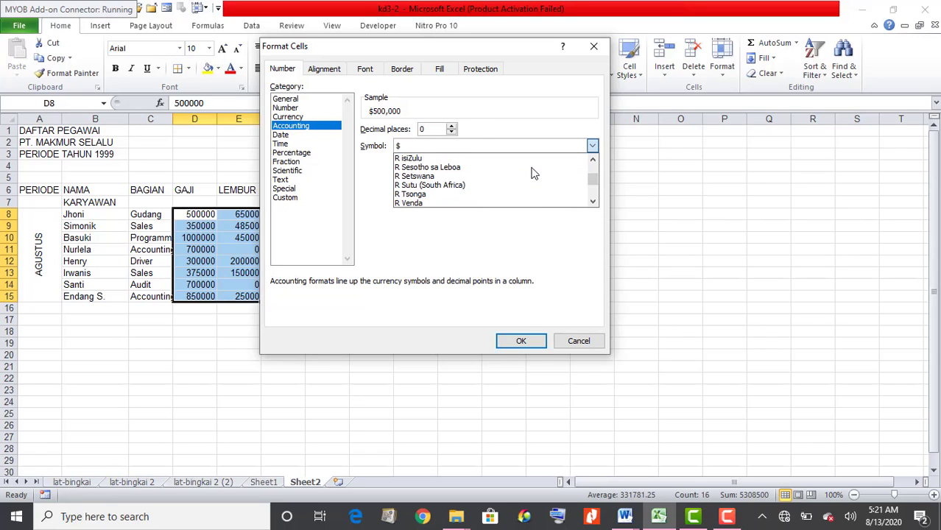
{"action": "scroll", "coordinate": [532, 174], "scroll_direction": "down", "scroll_amount": 15}
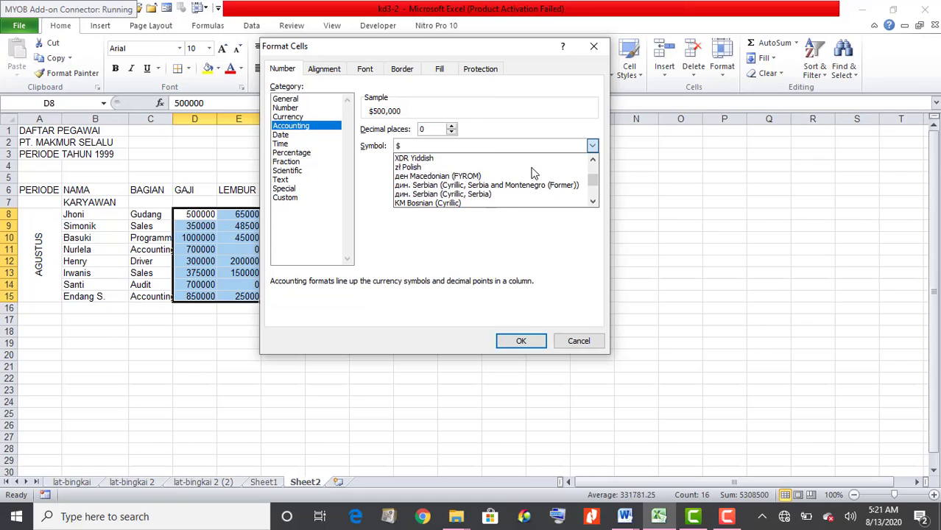
{"action": "scroll", "coordinate": [532, 174], "scroll_direction": "down", "scroll_amount": 15}
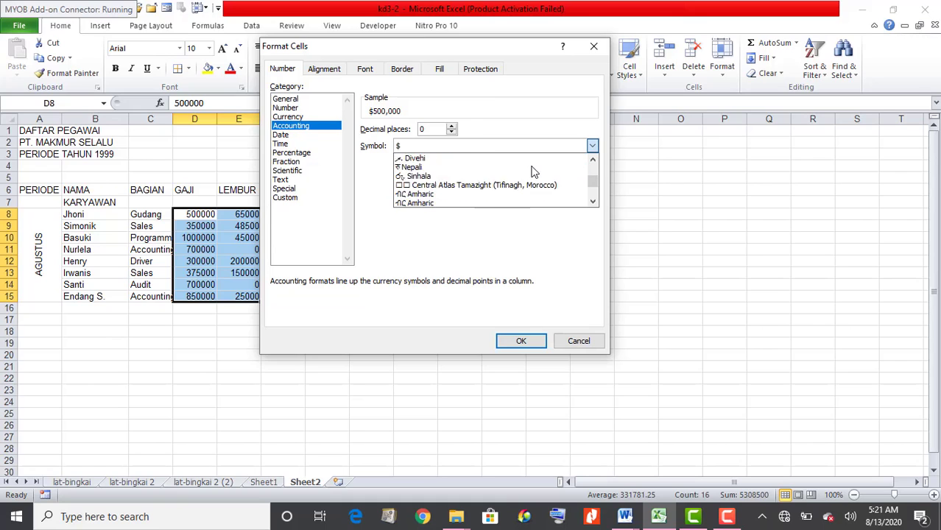
{"action": "scroll", "coordinate": [524, 162], "scroll_direction": "up", "scroll_amount": 6}
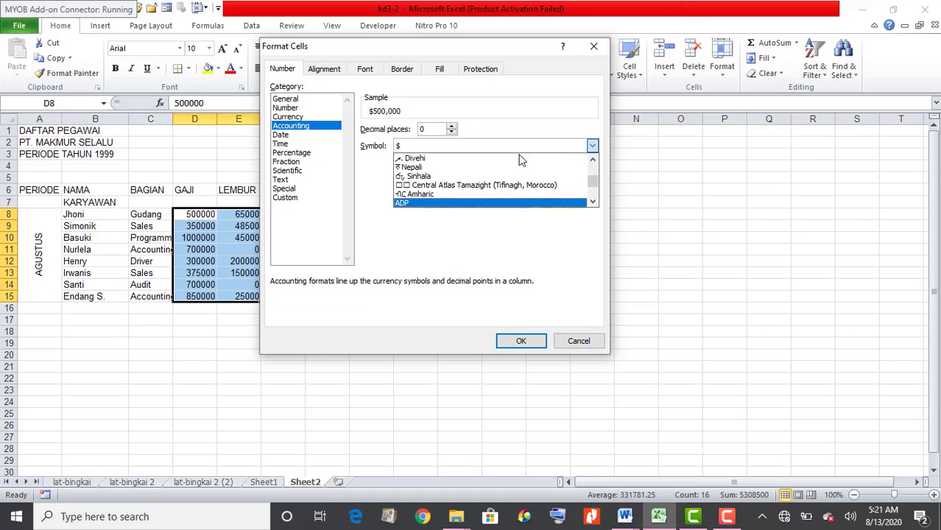
{"action": "scroll", "coordinate": [520, 162], "scroll_direction": "up", "scroll_amount": 8}
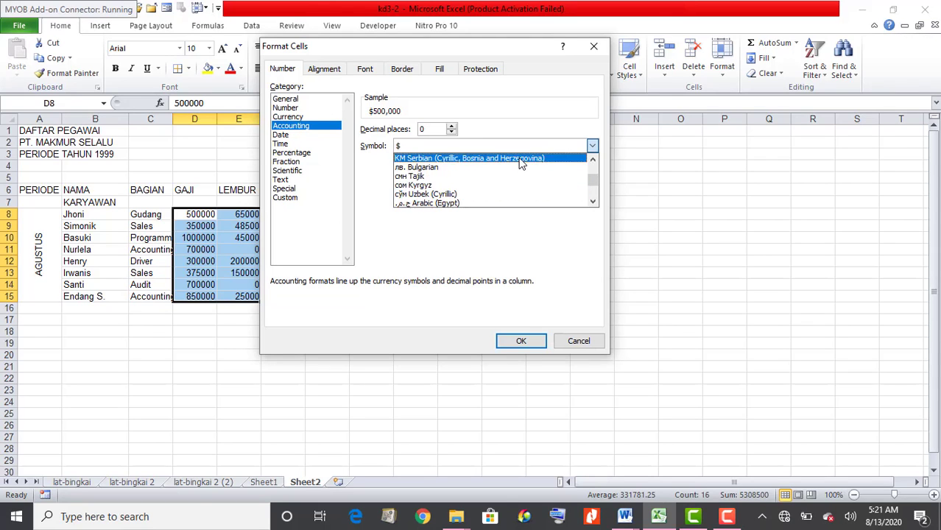
{"action": "scroll", "coordinate": [520, 162], "scroll_direction": "up", "scroll_amount": 8}
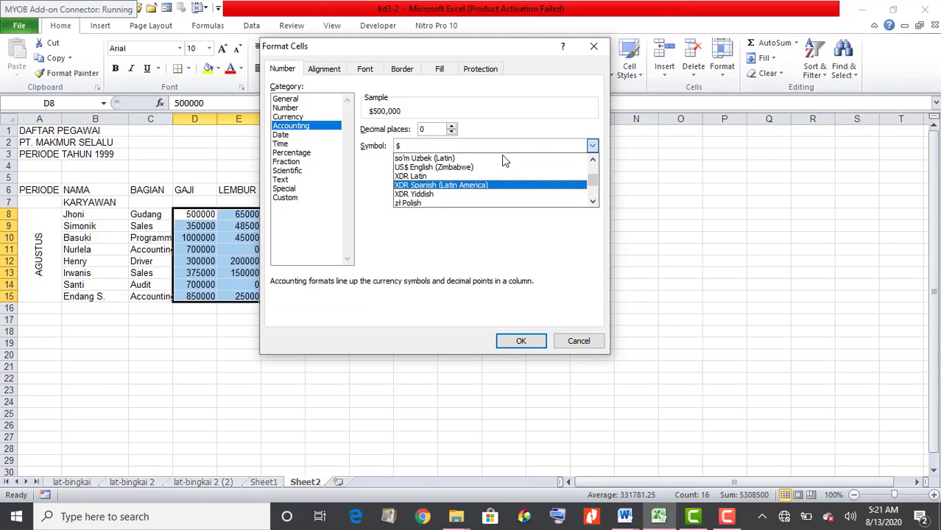
Set the accounting format of the GAJI and LEMBUR amounts to the Rp Indonesian currency symbol
{"action": "scroll", "coordinate": [502, 160], "scroll_direction": "up", "scroll_amount": 2}
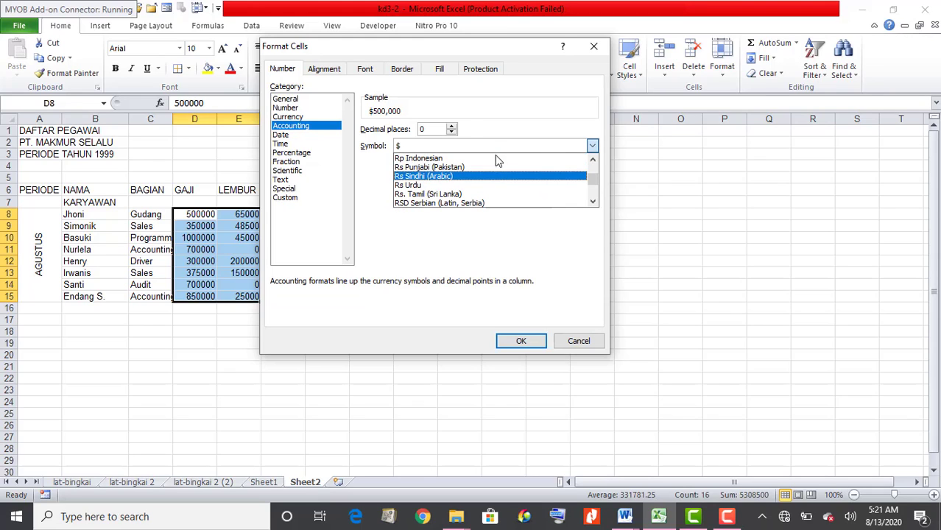
{"action": "left_click", "coordinate": [486, 157]}
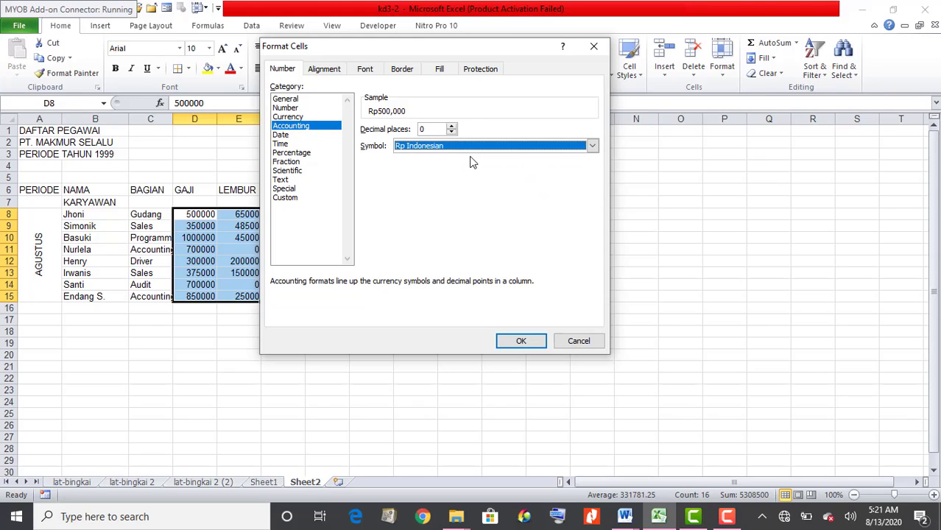
{"action": "left_click", "coordinate": [518, 341]}
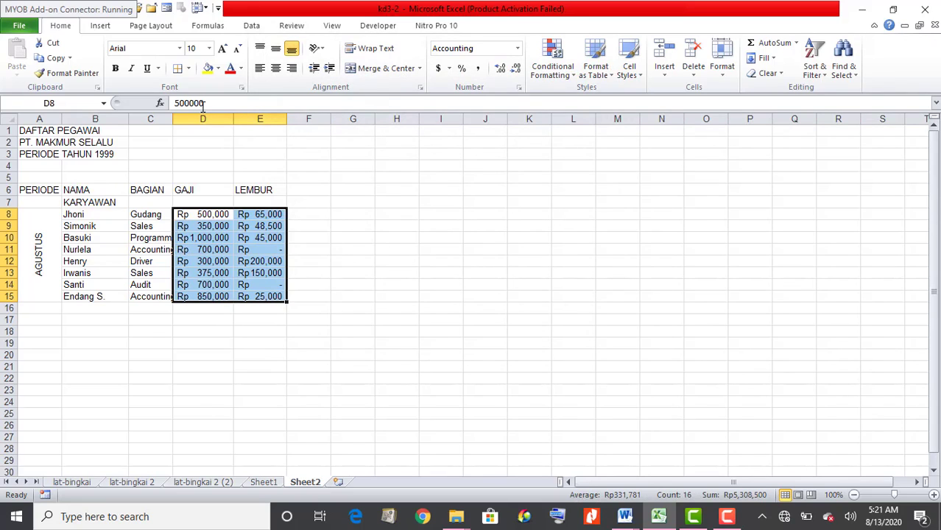
{"action": "left_click", "coordinate": [345, 226]}
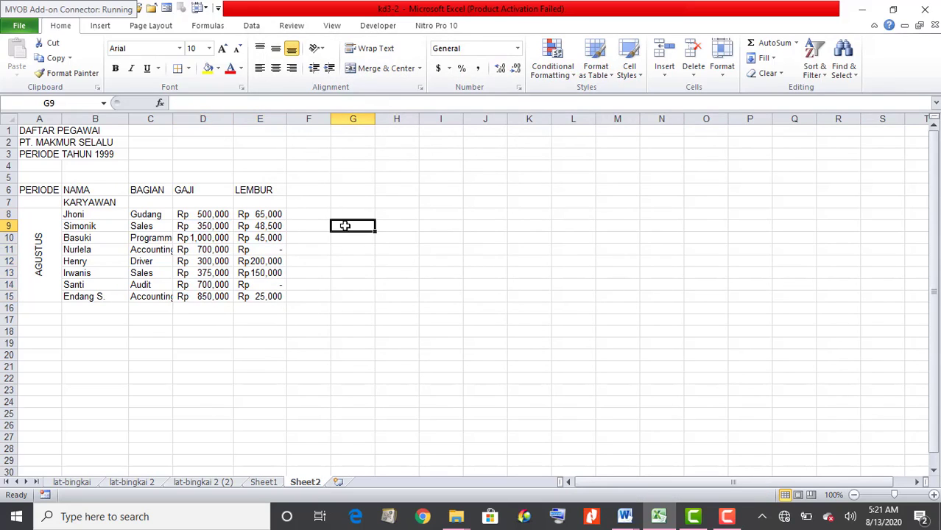
Add a two-row column heading with TOTAL in F6 and GAJI in F7
{"action": "left_click", "coordinate": [314, 190]}
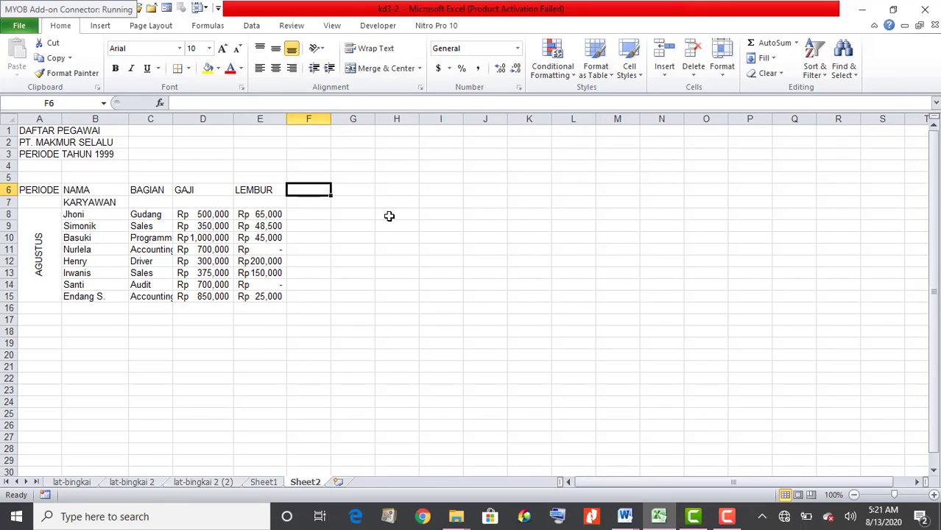
{"action": "type", "text": "TOTAL"}
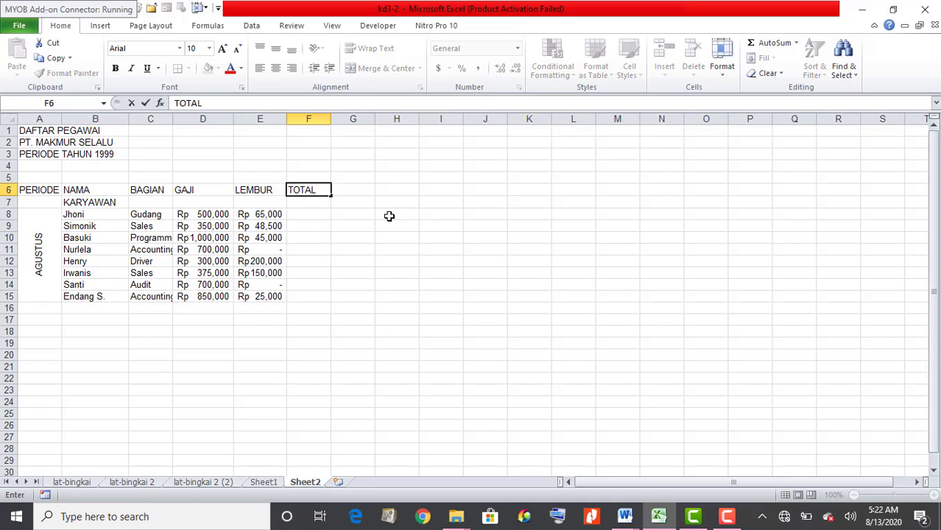
{"action": "key", "text": "Return"}
{"action": "type", "text": "GAJI"}
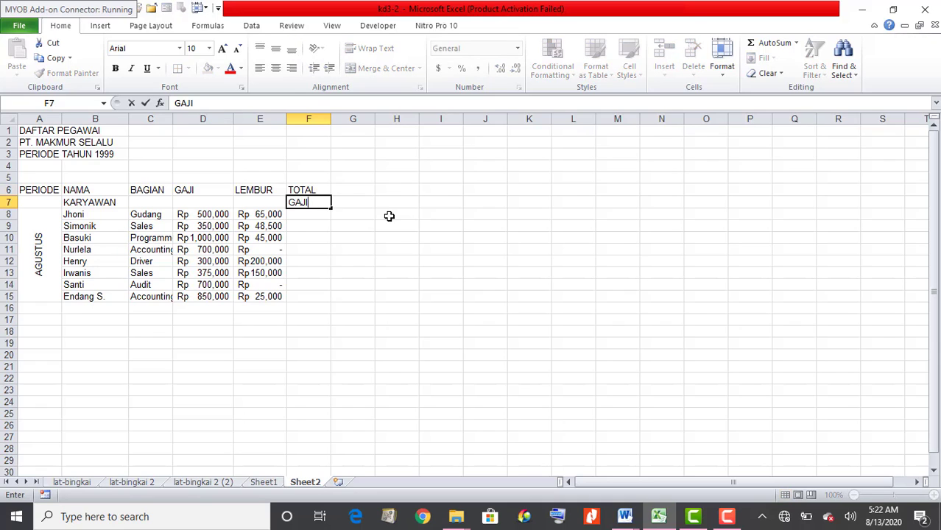
{"action": "key", "text": "Return"}
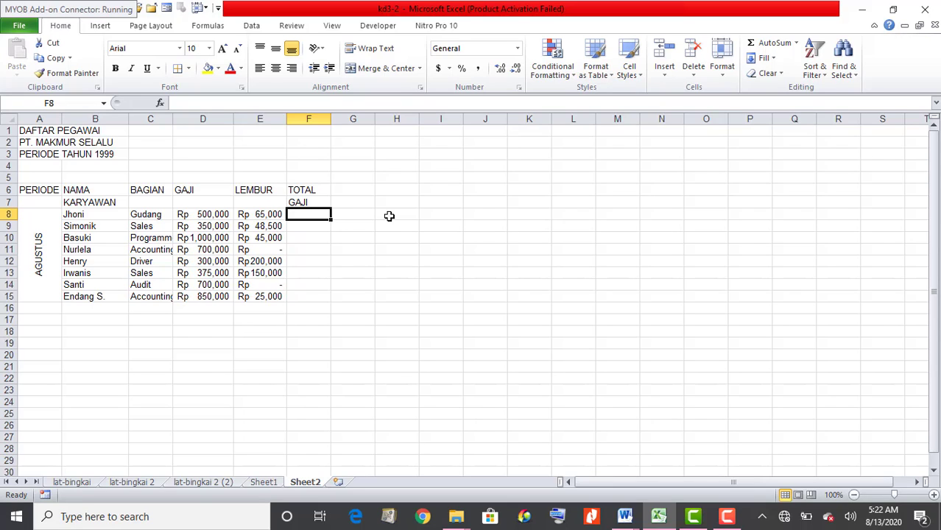
Calculate the first employee's total in F8 with =D8+E8 and fill the formula down to F15
{"action": "type", "text": "="}
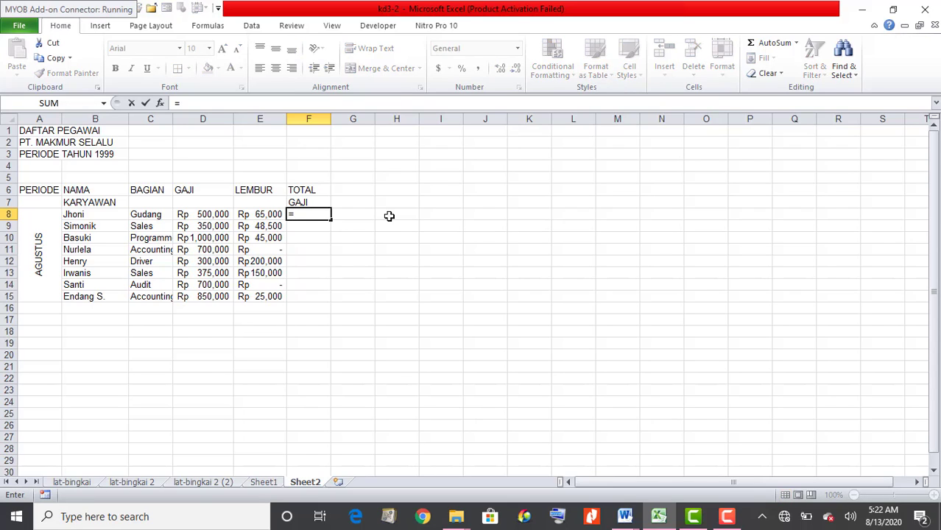
{"action": "left_click", "coordinate": [207, 214]}
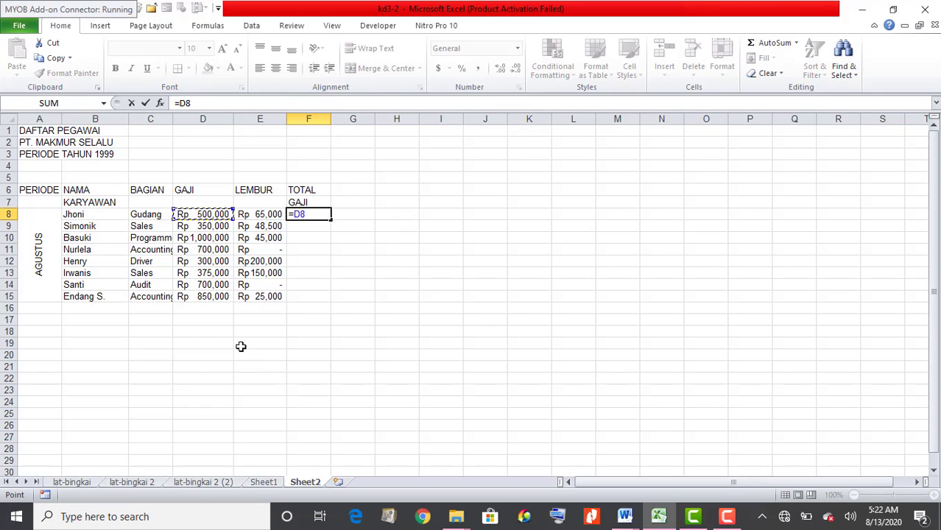
{"action": "type", "text": "+"}
{"action": "left_click", "coordinate": [265, 213]}
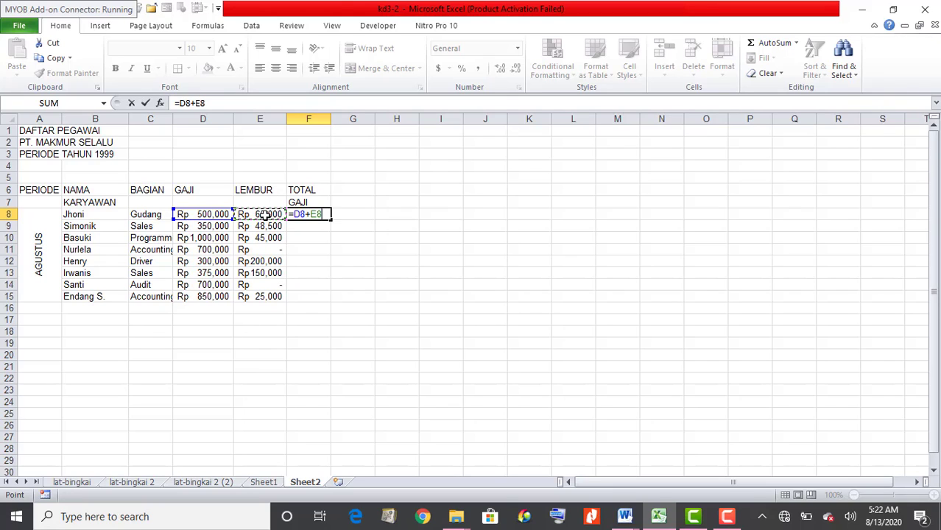
{"action": "key", "text": "Return"}
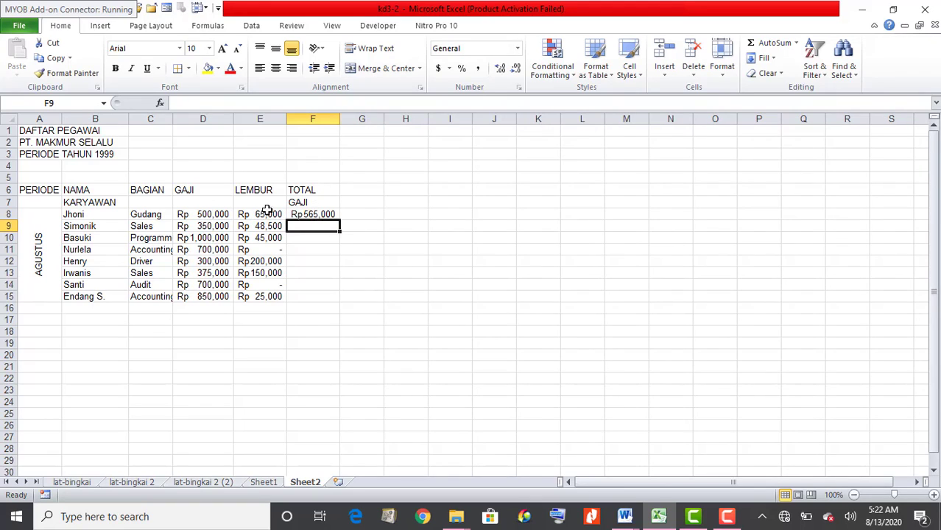
{"action": "left_click", "coordinate": [323, 214]}
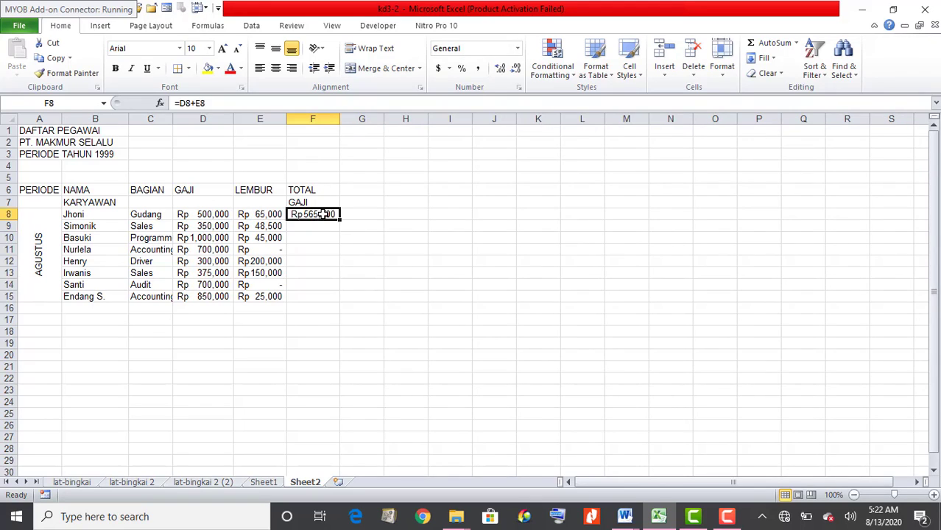
{"action": "left_click_drag", "start_coordinate": [340, 219], "coordinate": [340, 302]}
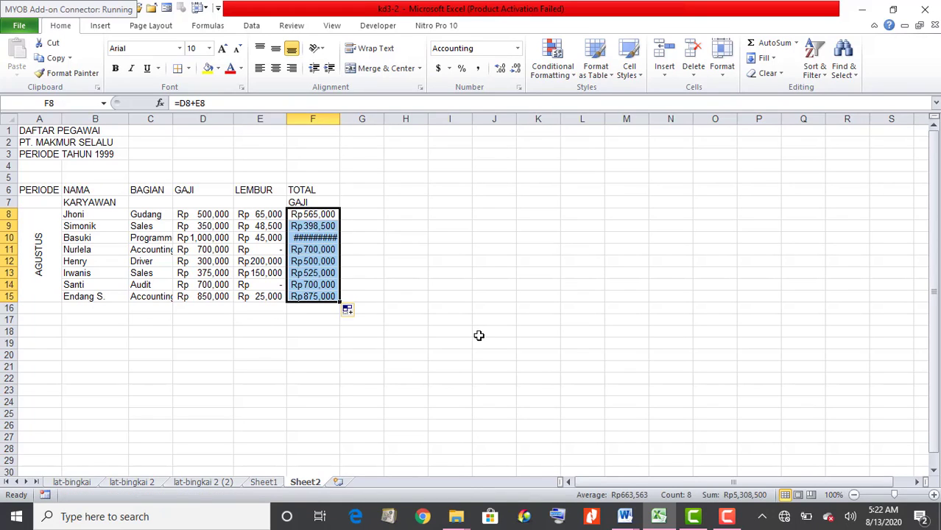
Widen column F enough to fit all the total amounts
{"action": "left_click_drag", "start_coordinate": [340, 120], "coordinate": [358, 124]}
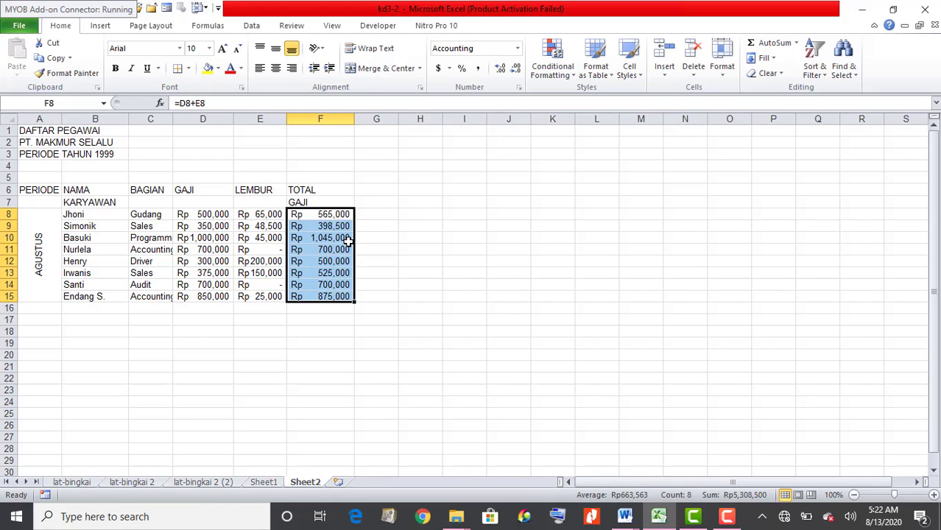
{"action": "key", "text": "ctrl+z"}
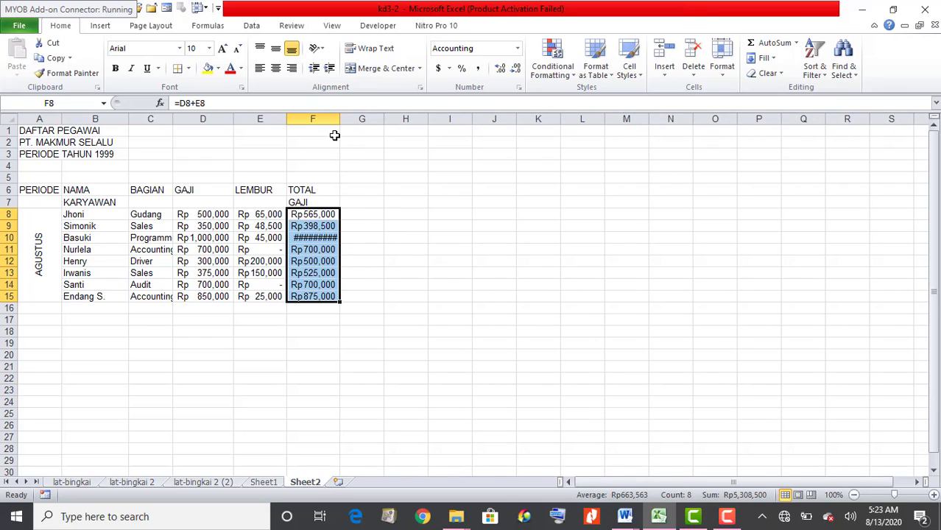
{"action": "left_click_drag", "start_coordinate": [340, 119], "coordinate": [358, 120]}
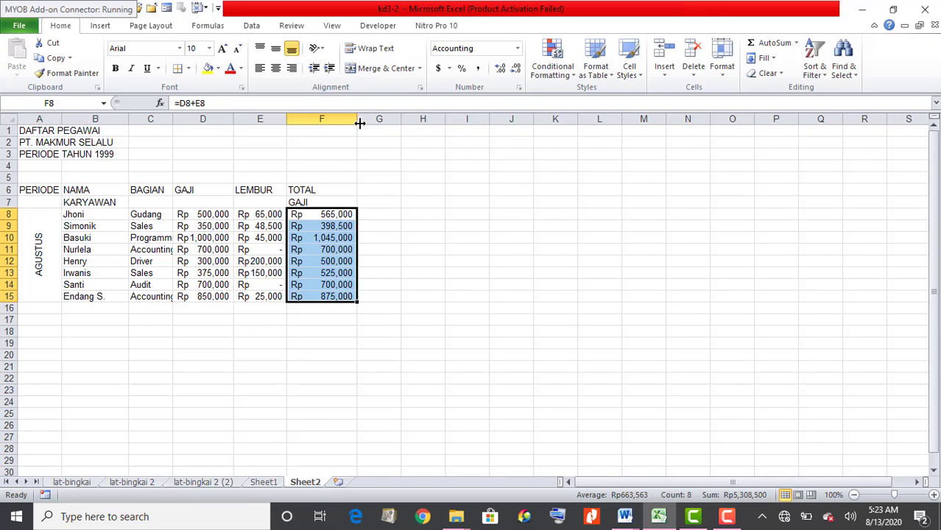
{"action": "left_click", "coordinate": [518, 284]}
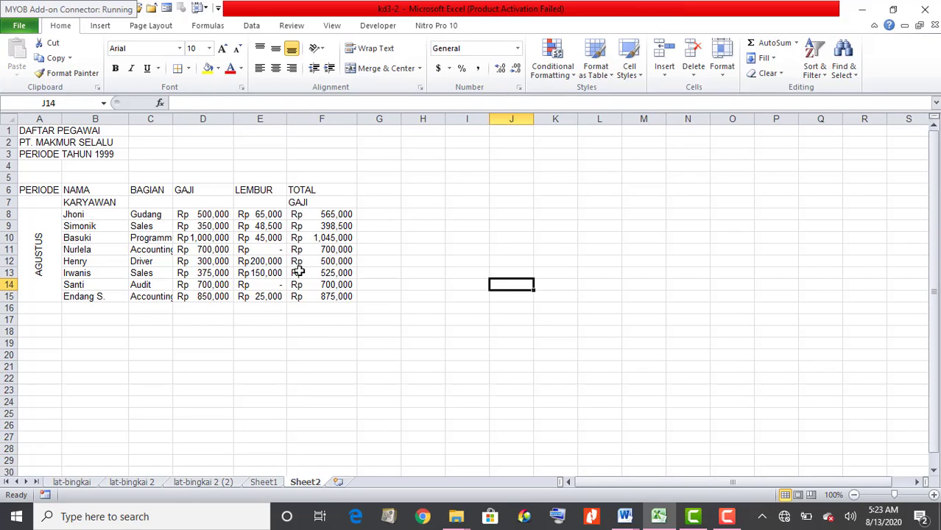
Copy the KARYAWAN column range B7:B15 and paste it transposed as a row starting at I6
{"action": "left_click_drag", "start_coordinate": [93, 202], "coordinate": [93, 296]}
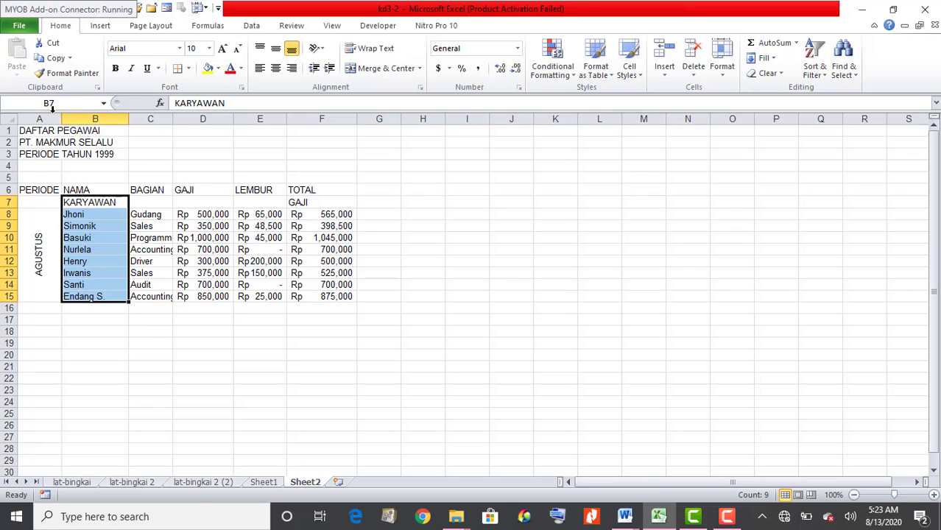
{"action": "left_click", "coordinate": [55, 59]}
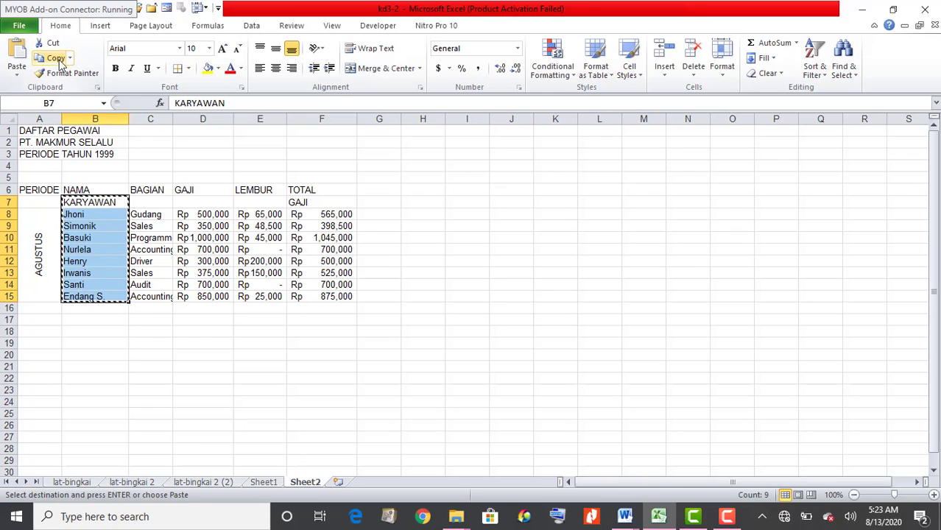
{"action": "left_click", "coordinate": [473, 191]}
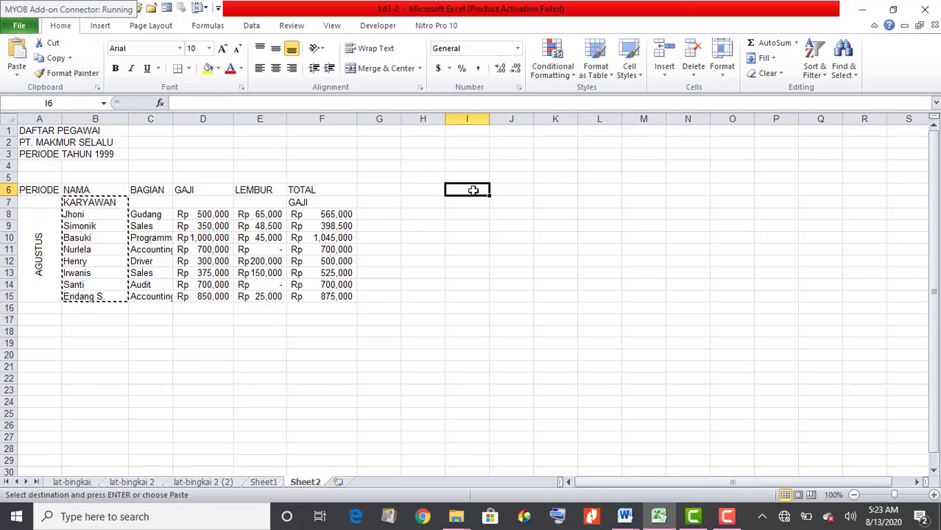
{"action": "right_click", "coordinate": [473, 191]}
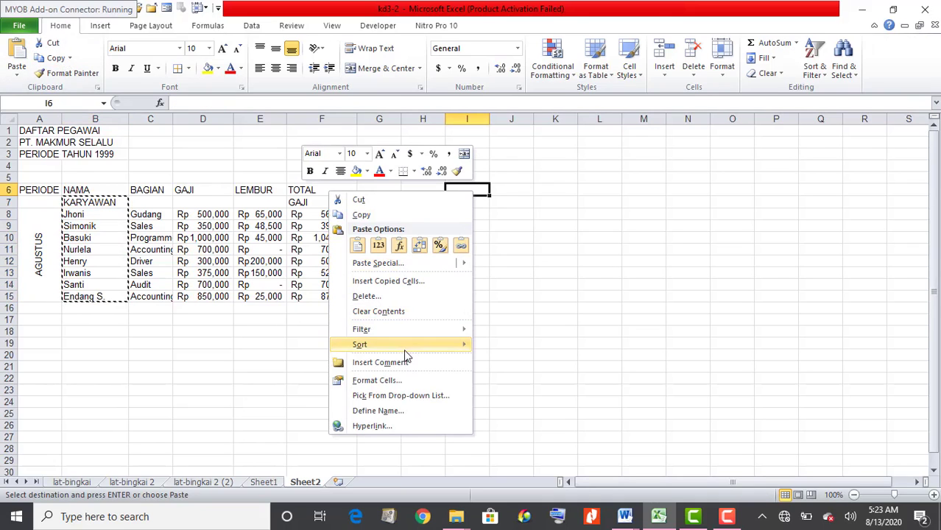
{"action": "left_click", "coordinate": [379, 263]}
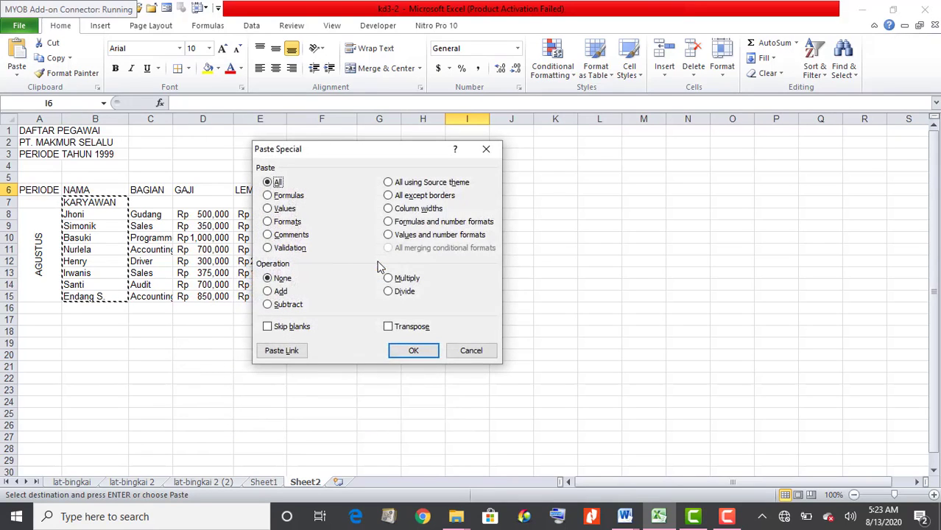
{"action": "left_click", "coordinate": [388, 326]}
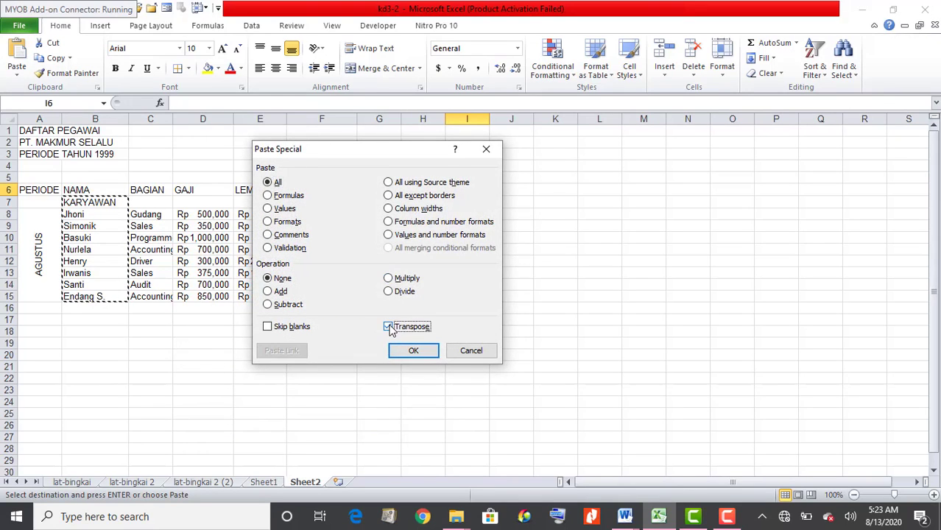
{"action": "left_click_drag", "start_coordinate": [363, 154], "coordinate": [243, 154]}
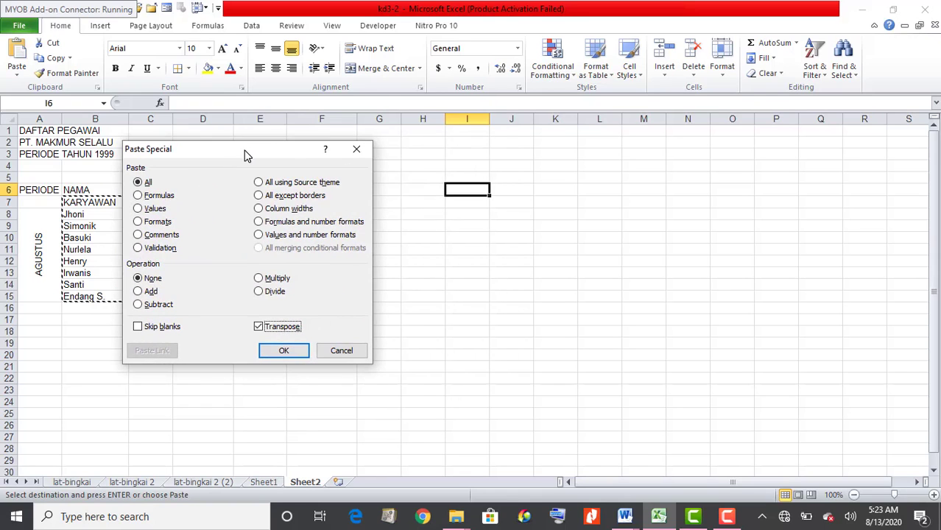
{"action": "left_click", "coordinate": [291, 353]}
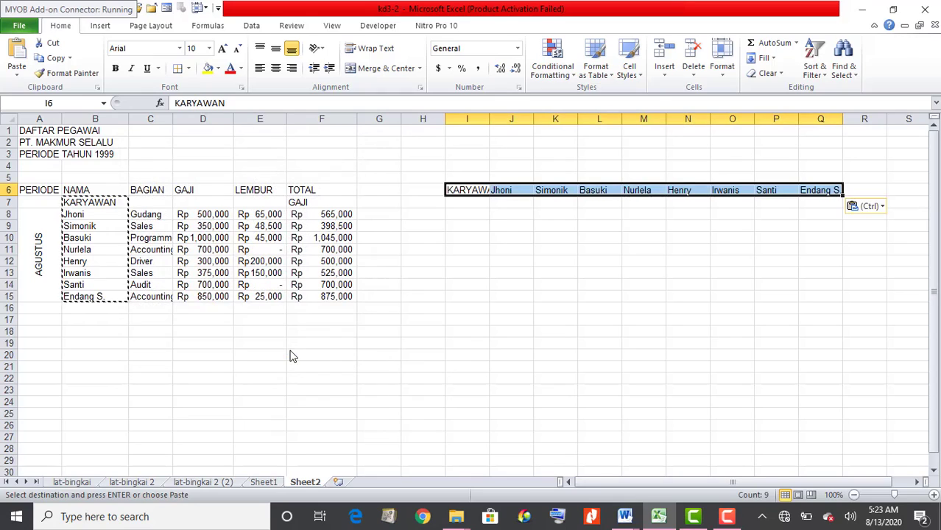
AutoFit column I to its KARYAWAN heading and clear the active copy selection
{"action": "double_click", "coordinate": [489, 120]}
{"action": "left_click", "coordinate": [596, 274]}
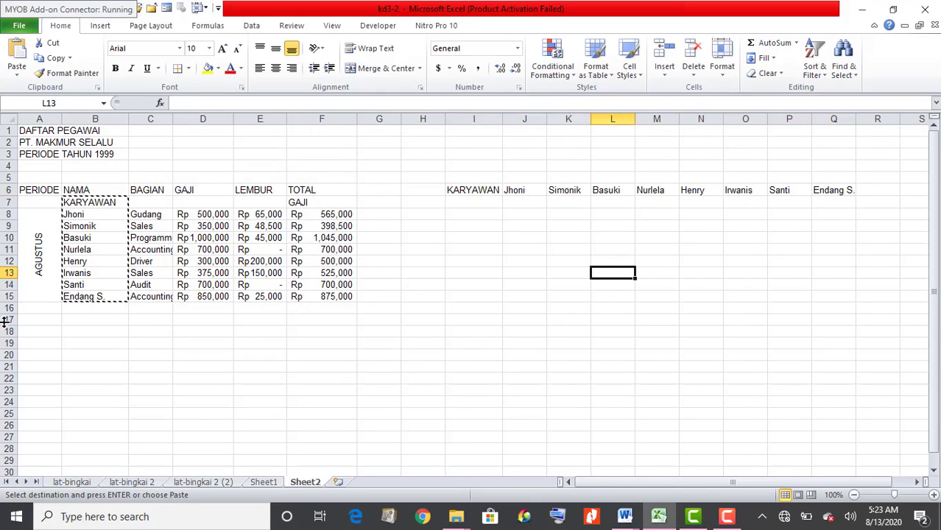
{"action": "left_click", "coordinate": [505, 249]}
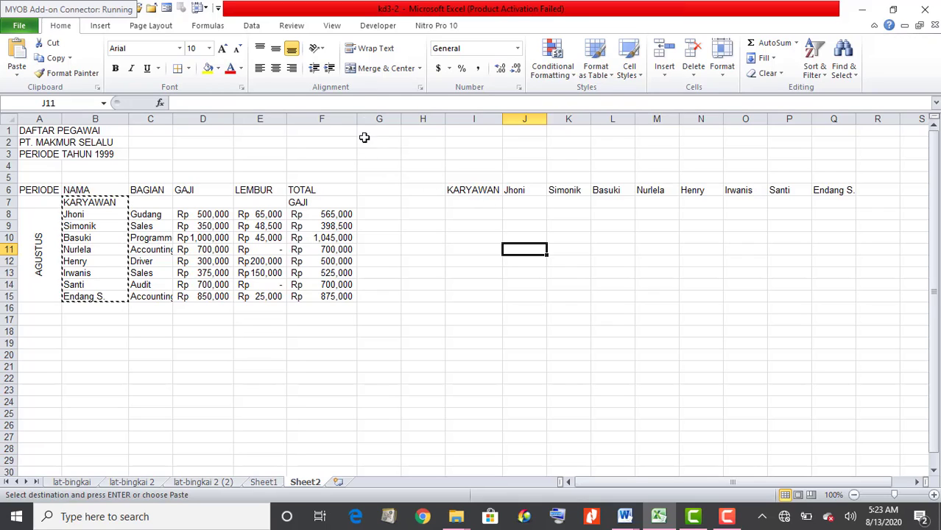
{"action": "left_click", "coordinate": [364, 102]}
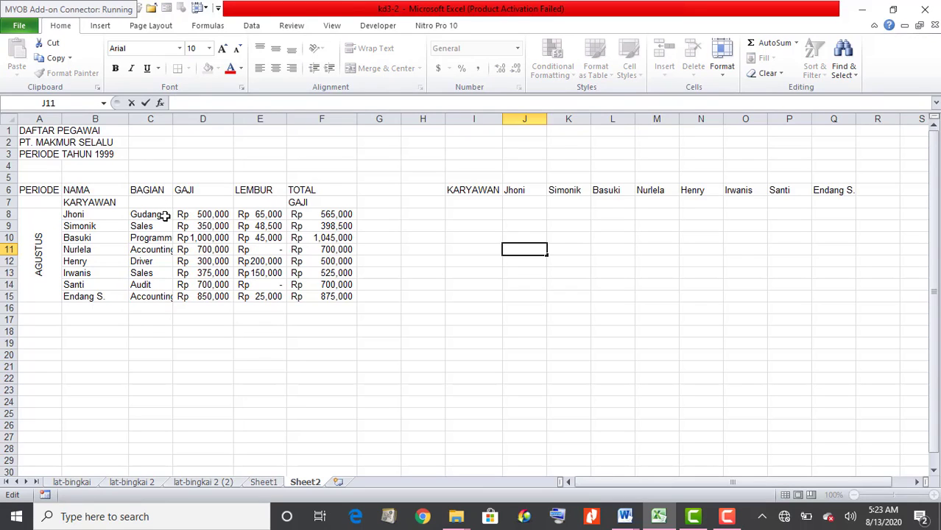
Copy the department and salary range C8:D15 and paste it transposed starting at J7
{"action": "left_click_drag", "start_coordinate": [165, 214], "coordinate": [213, 296]}
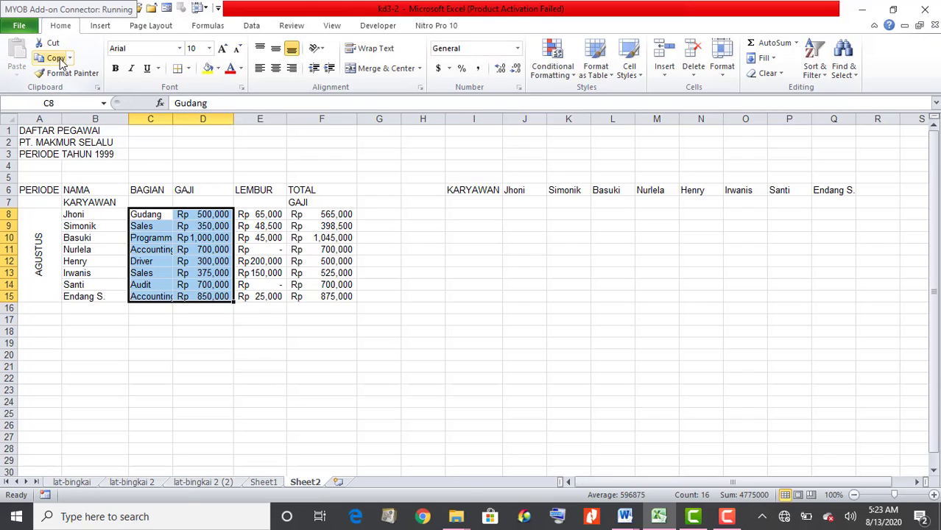
{"action": "left_click", "coordinate": [53, 58]}
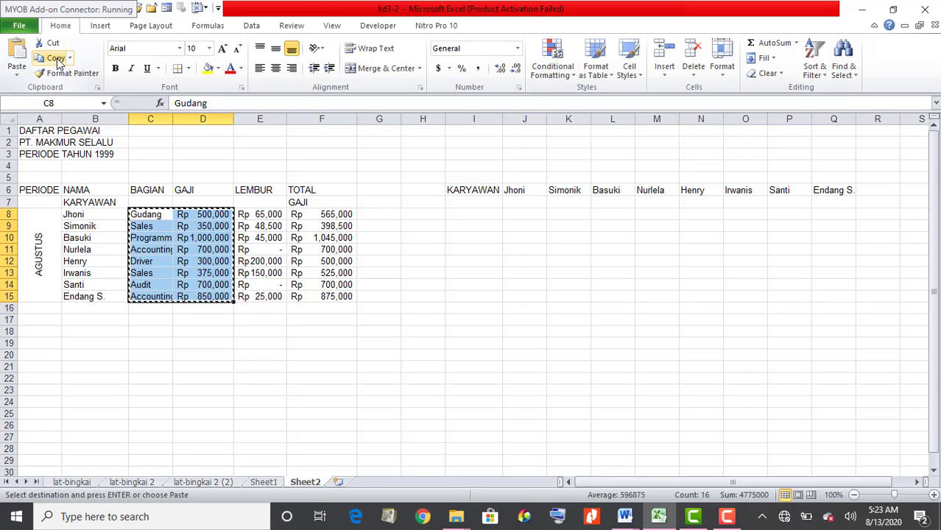
{"action": "left_click", "coordinate": [511, 205]}
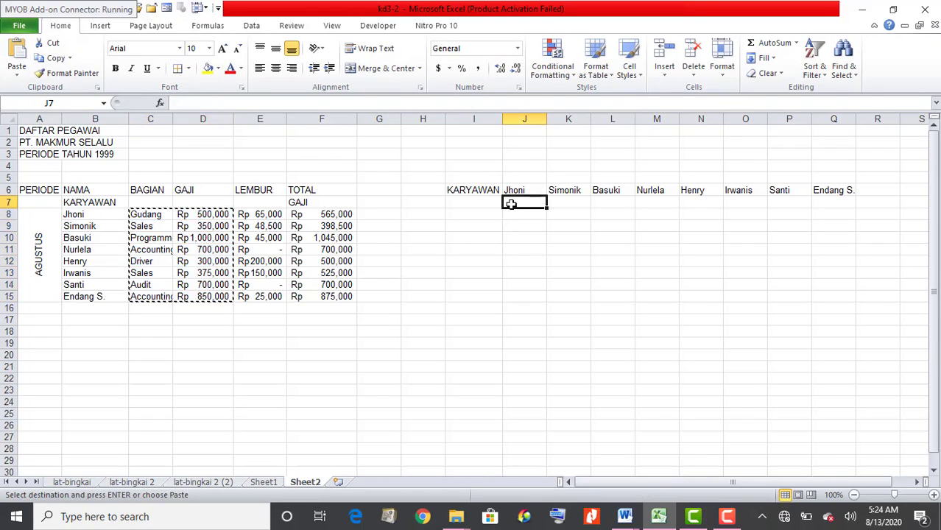
{"action": "left_click", "coordinate": [18, 75]}
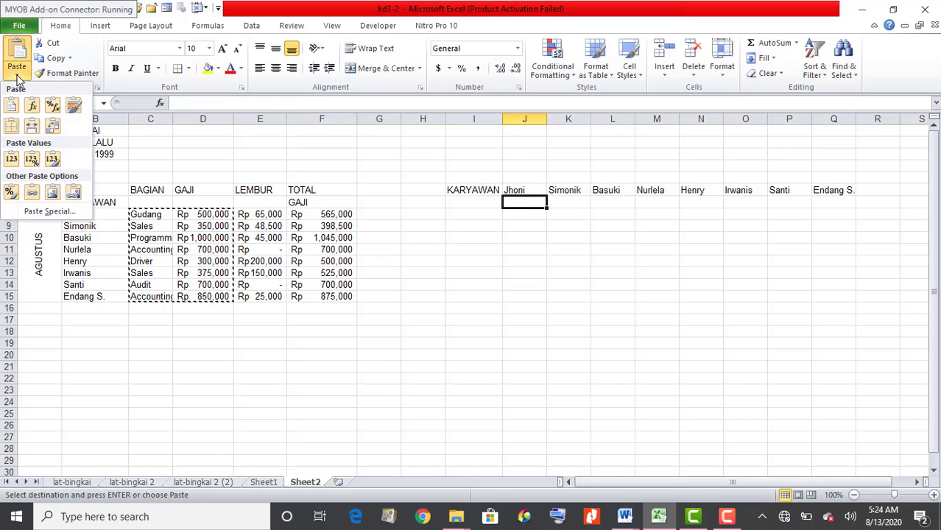
{"action": "left_click", "coordinate": [45, 212]}
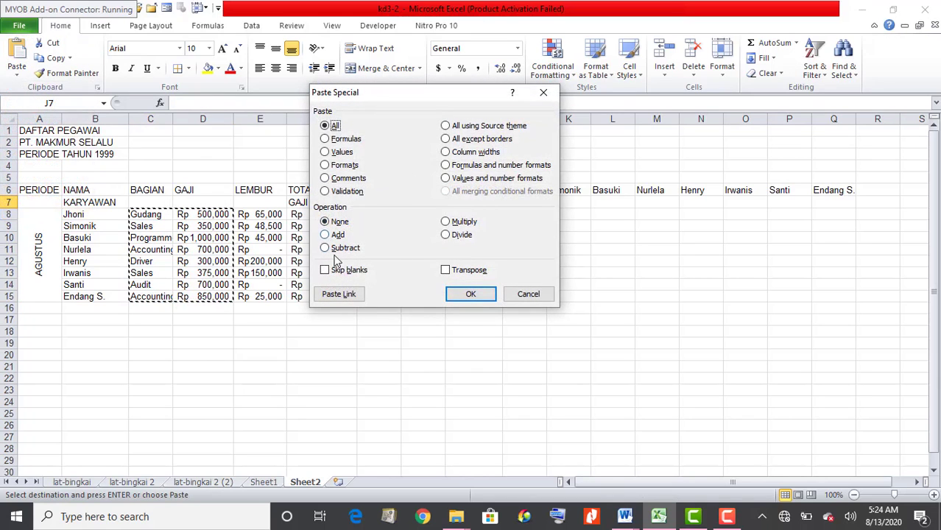
{"action": "left_click", "coordinate": [445, 271]}
{"action": "left_click", "coordinate": [468, 295]}
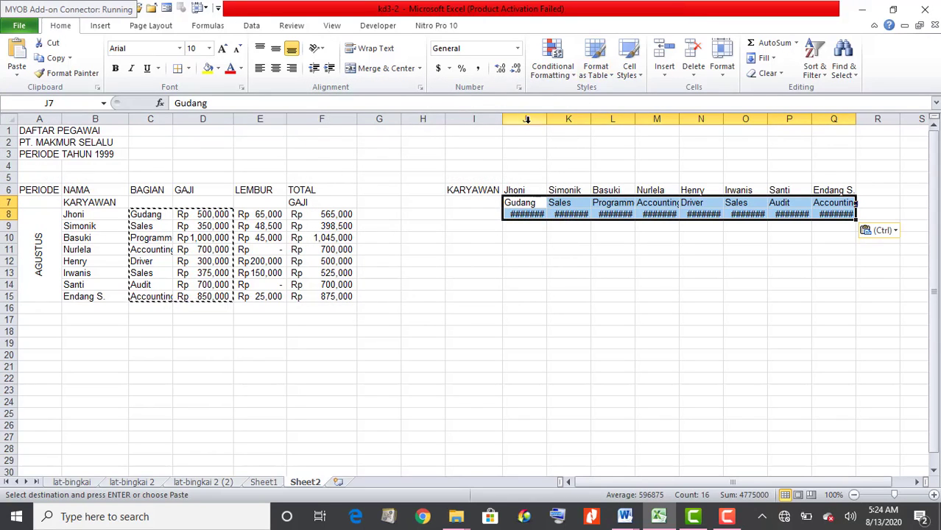
Widen columns J through Q to fit the transposed departments and salaries, and clear the active copy selection
{"action": "left_click_drag", "start_coordinate": [524, 120], "coordinate": [891, 120]}
{"action": "left_click", "coordinate": [806, 278]}
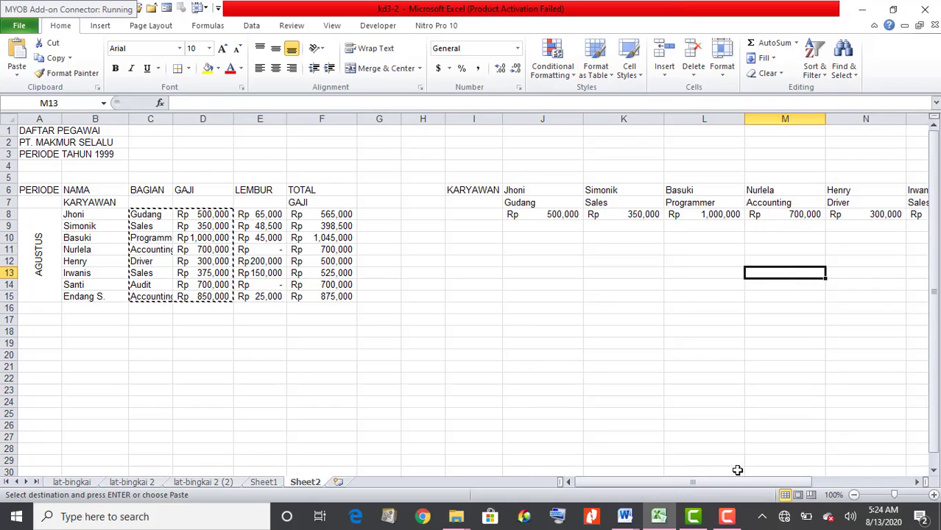
{"action": "mouse_move", "coordinate": [739, 483]}
{"action": "left_mouse_down"}
{"action": "mouse_move", "coordinate": [835, 490]}
{"action": "mouse_move", "coordinate": [741, 484]}
{"action": "left_mouse_up"}
{"action": "left_click", "coordinate": [438, 318]}
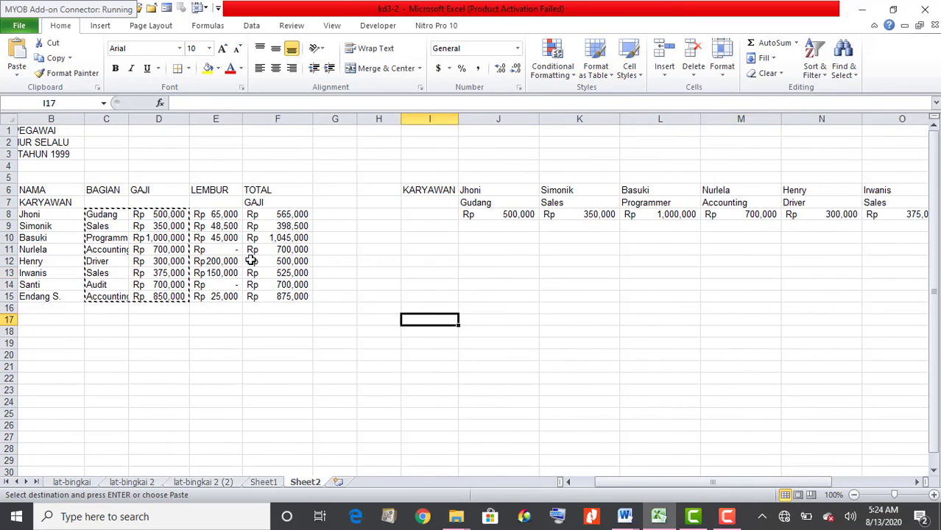
{"action": "left_click", "coordinate": [228, 104]}
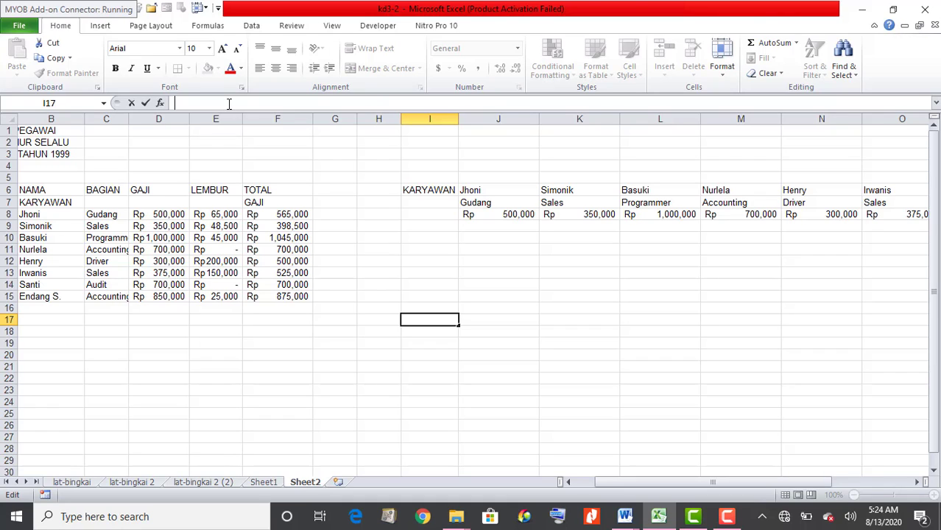
{"action": "left_click", "coordinate": [461, 271]}
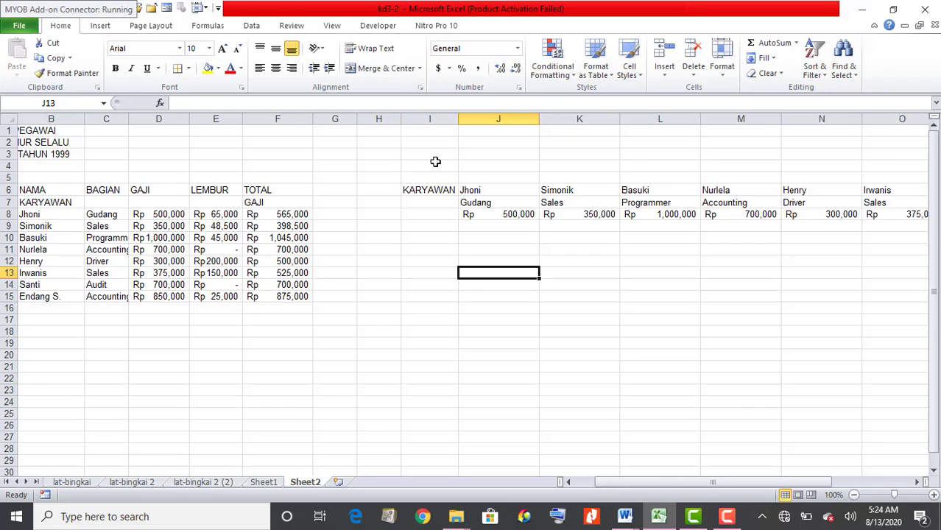
Delete the transposed data in the range I4:Q12
{"action": "left_click_drag", "start_coordinate": [432, 163], "coordinate": [910, 259]}
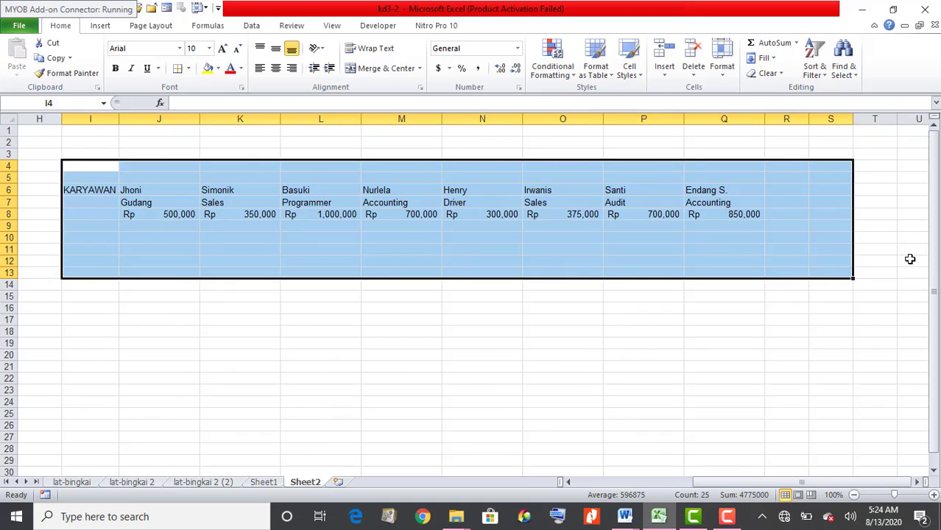
{"action": "left_click", "coordinate": [593, 345]}
{"action": "left_click", "coordinate": [92, 167]}
{"action": "left_click_drag", "start_coordinate": [92, 166], "coordinate": [751, 254]}
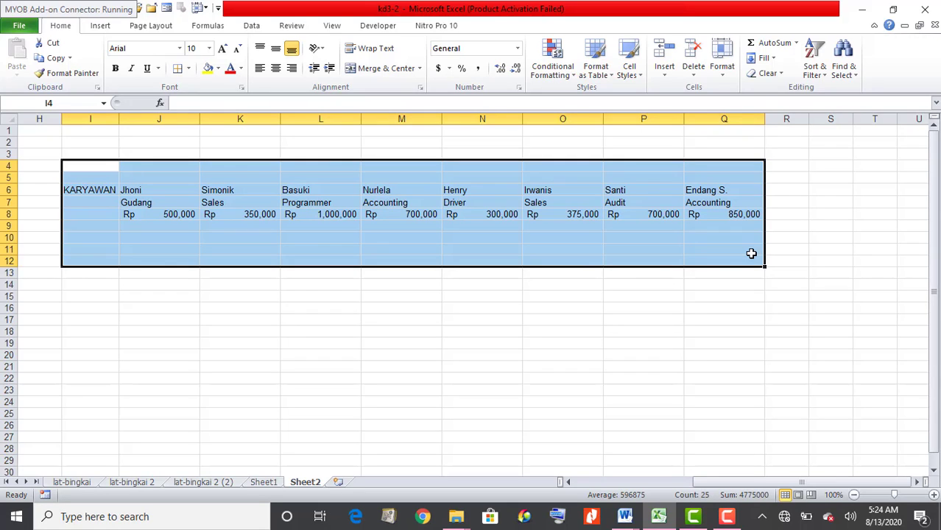
{"action": "key", "text": "Delete"}
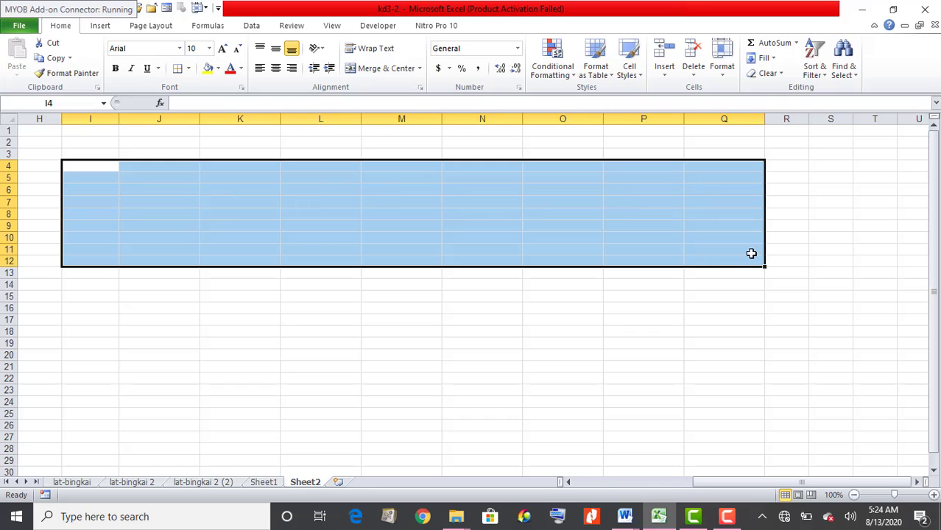
Merge each title row of A1:F3 across columns A to F and center the titles horizontally
{"action": "left_click_drag", "start_coordinate": [773, 482], "coordinate": [621, 513]}
{"action": "left_click", "coordinate": [489, 399]}
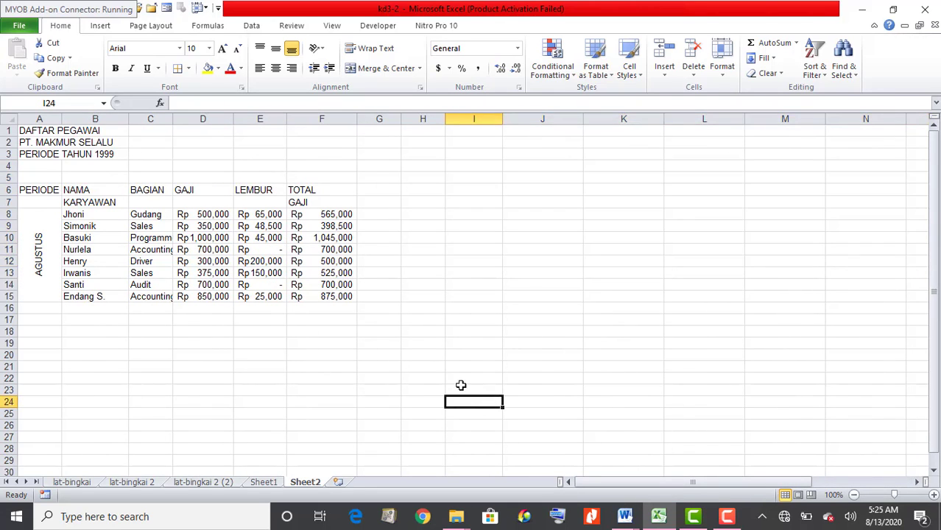
{"action": "left_click_drag", "start_coordinate": [43, 131], "coordinate": [307, 149]}
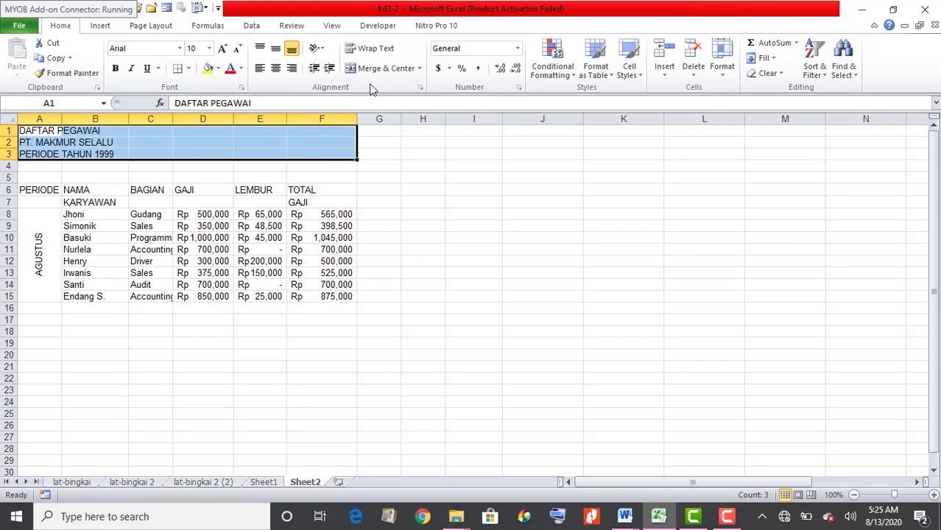
{"action": "left_click", "coordinate": [421, 68]}
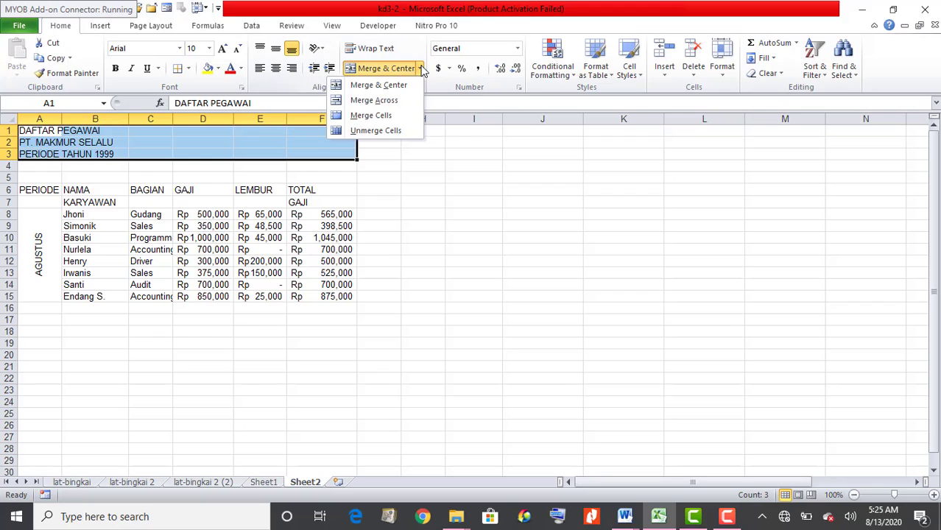
{"action": "left_click", "coordinate": [406, 103]}
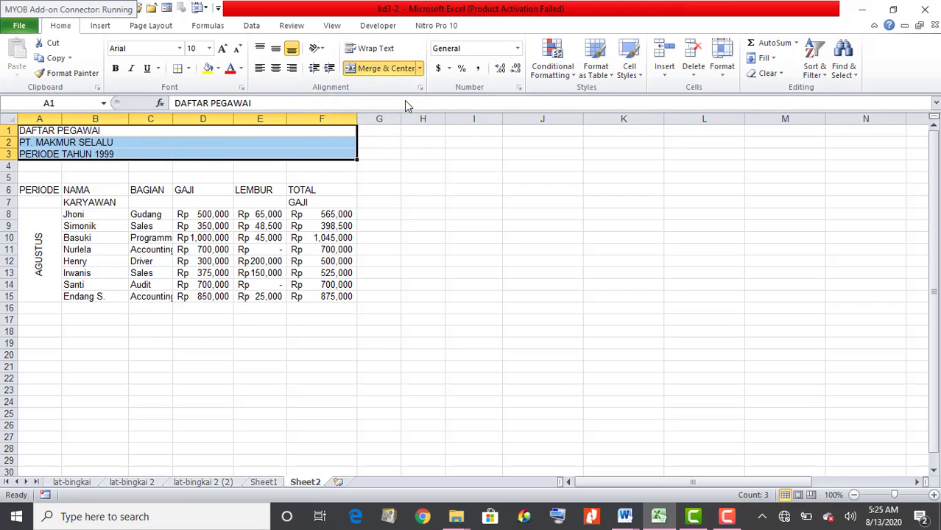
{"action": "left_click", "coordinate": [278, 70]}
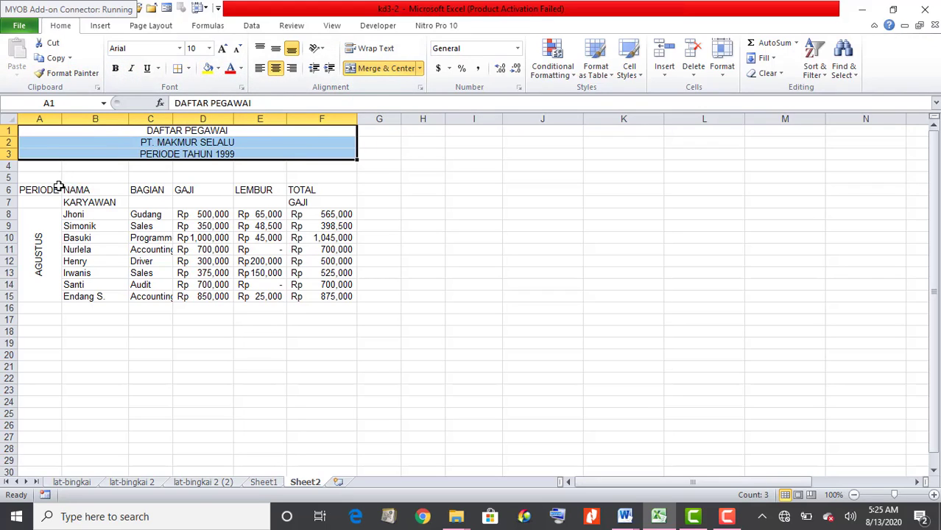
Apply a thicker solid outline border and thin solid inside borders to the table range A6:F15
{"action": "left_click_drag", "start_coordinate": [47, 189], "coordinate": [303, 250]}
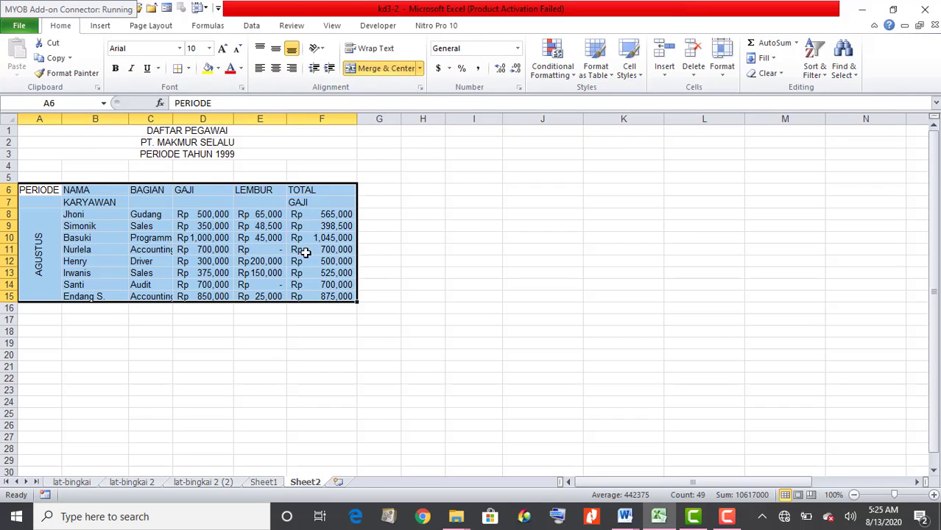
{"action": "left_click", "coordinate": [177, 68]}
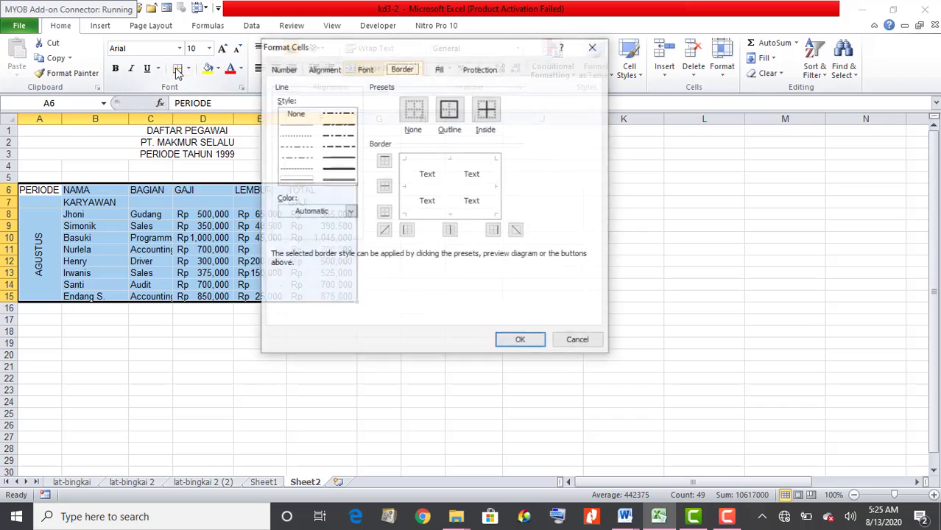
{"action": "left_click", "coordinate": [453, 112]}
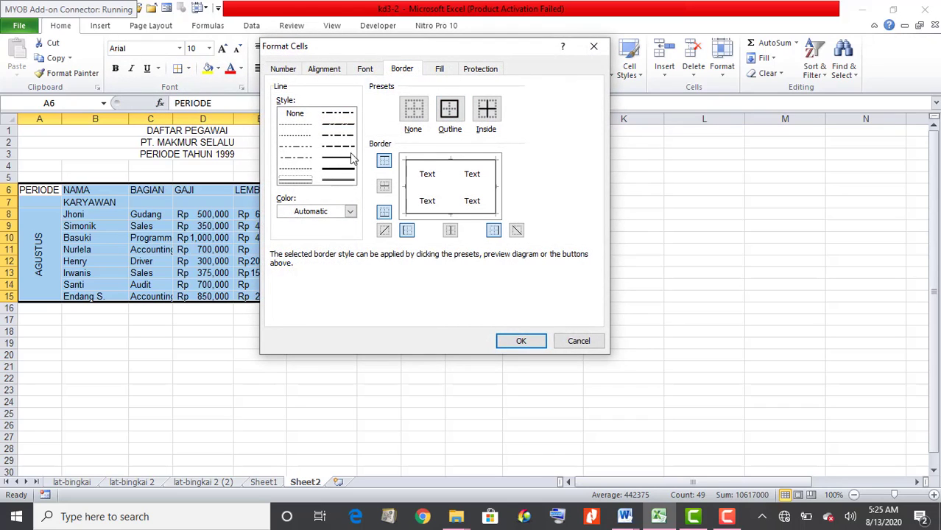
{"action": "left_click", "coordinate": [345, 160]}
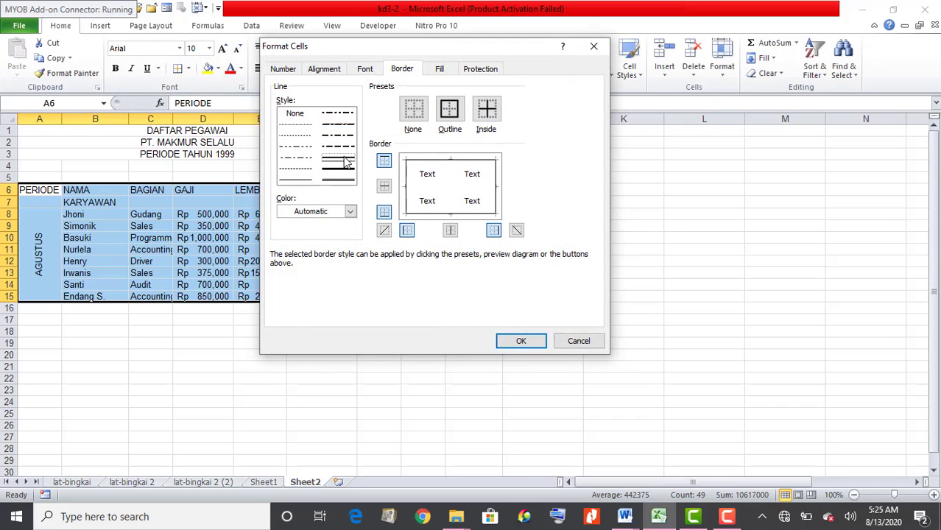
{"action": "left_click", "coordinate": [449, 111]}
{"action": "left_click", "coordinate": [302, 180]}
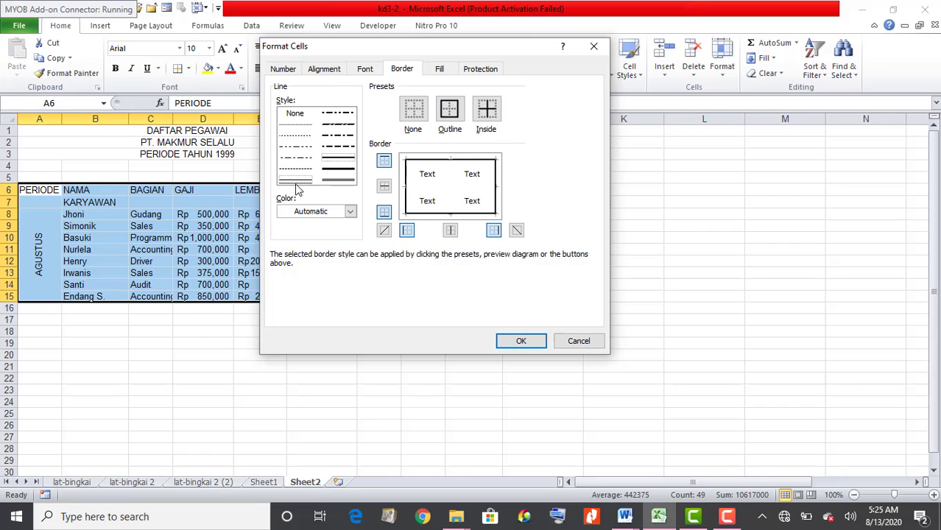
{"action": "left_click", "coordinate": [486, 109]}
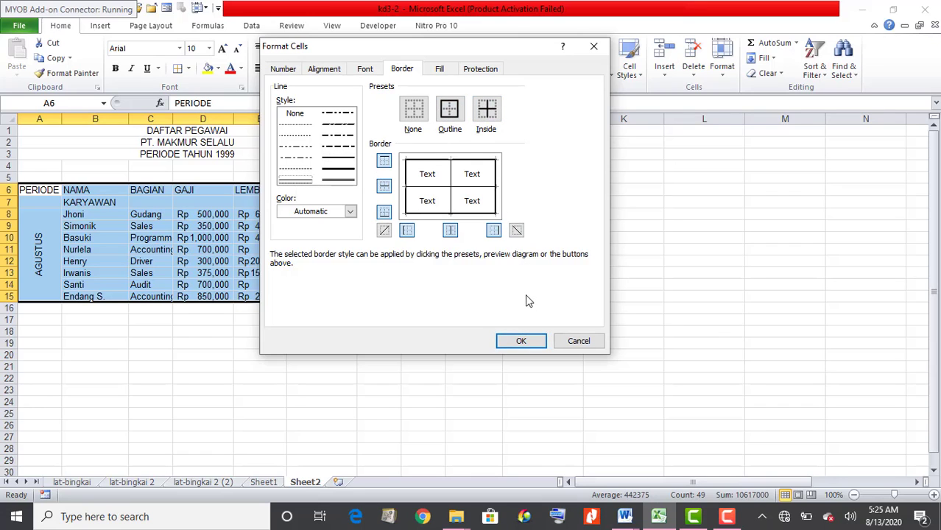
{"action": "left_click", "coordinate": [520, 340]}
{"action": "left_click", "coordinate": [501, 318]}
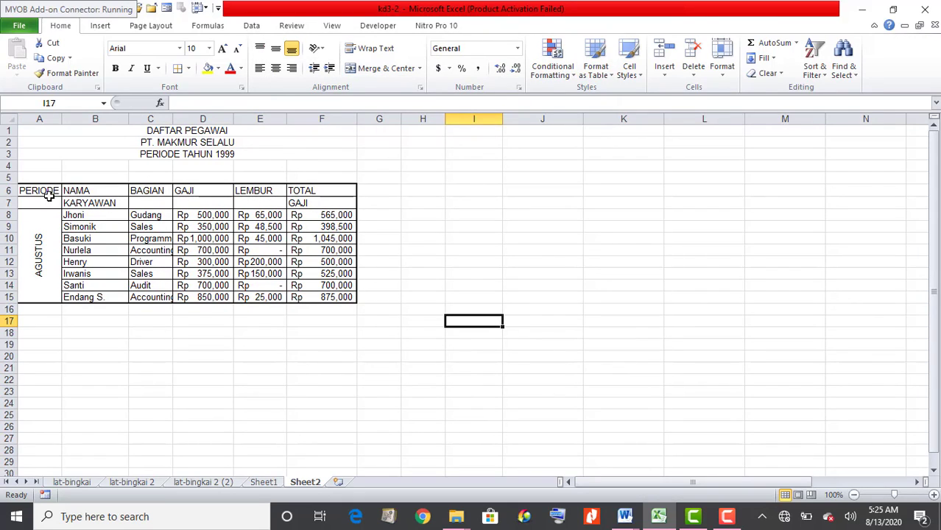
Merge and center the PERIODE heading over A6:A7, and middle-align it and the headings in B6:F7 vertically
{"action": "left_click_drag", "start_coordinate": [47, 189], "coordinate": [47, 201]}
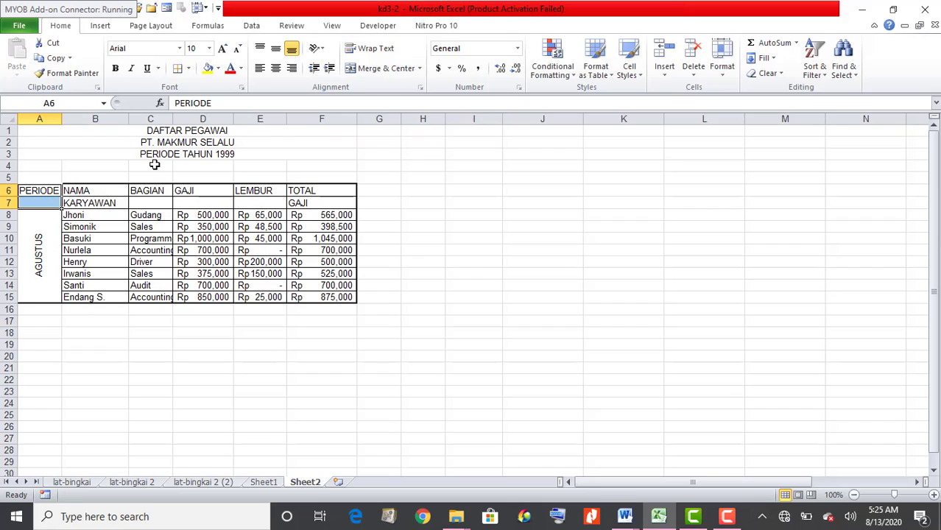
{"action": "left_click", "coordinate": [390, 71]}
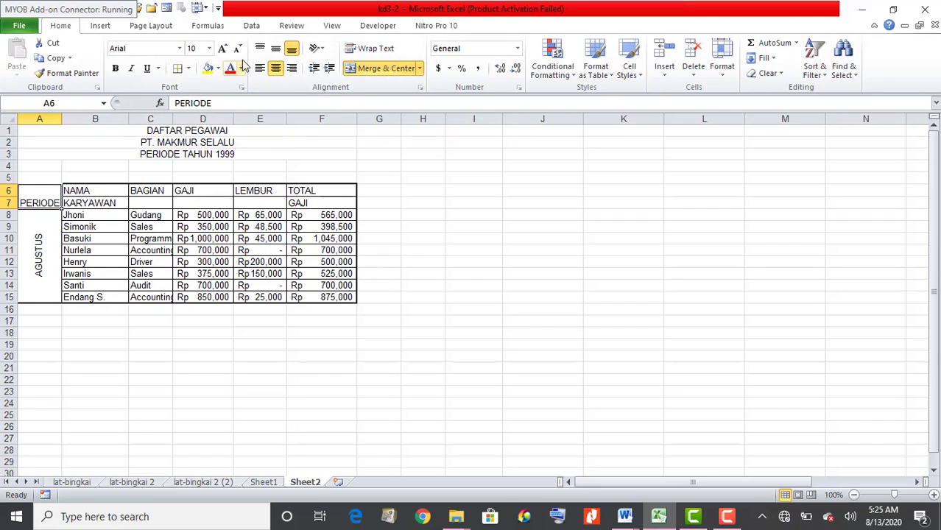
{"action": "left_click", "coordinate": [275, 48]}
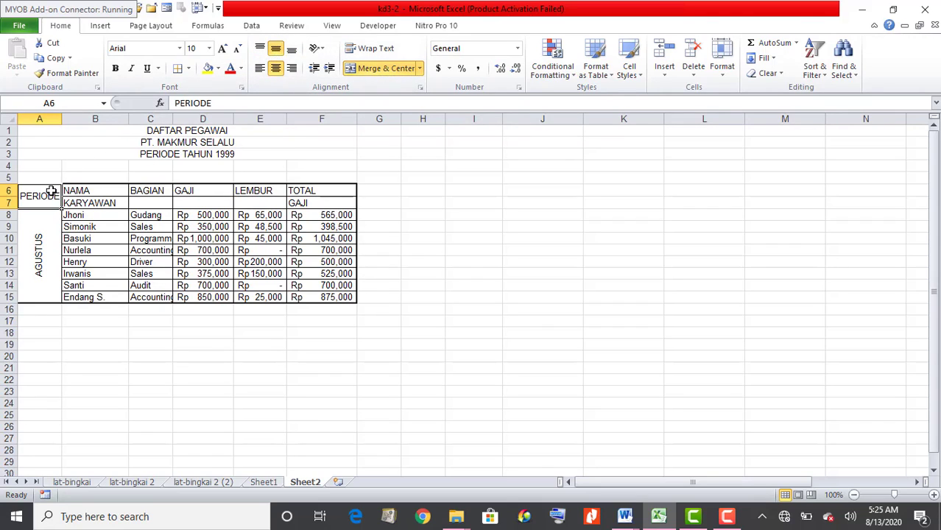
{"action": "left_click_drag", "start_coordinate": [81, 192], "coordinate": [324, 200]}
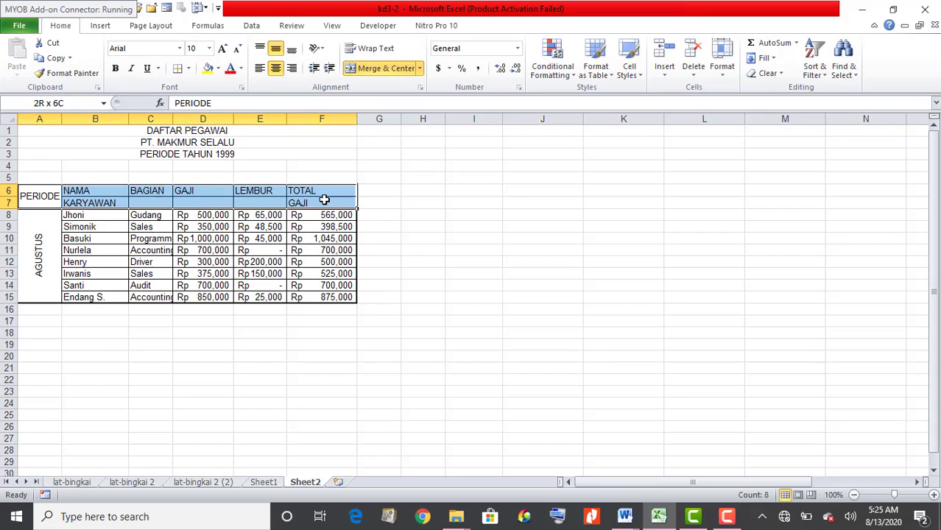
{"action": "left_click", "coordinate": [276, 51]}
{"action": "left_click", "coordinate": [276, 51]}
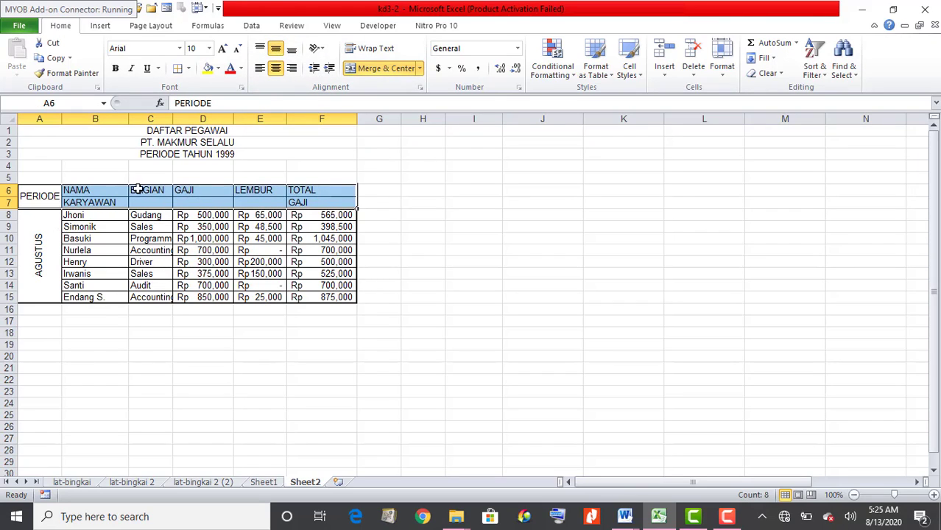
Merge and center the BAGIAN, GAJI and LEMBUR headings one by one over rows 6 and 7
{"action": "left_click_drag", "start_coordinate": [142, 191], "coordinate": [141, 203]}
{"action": "left_click_drag", "start_coordinate": [197, 192], "coordinate": [201, 202]}
{"action": "left_click_drag", "start_coordinate": [254, 190], "coordinate": [256, 204]}
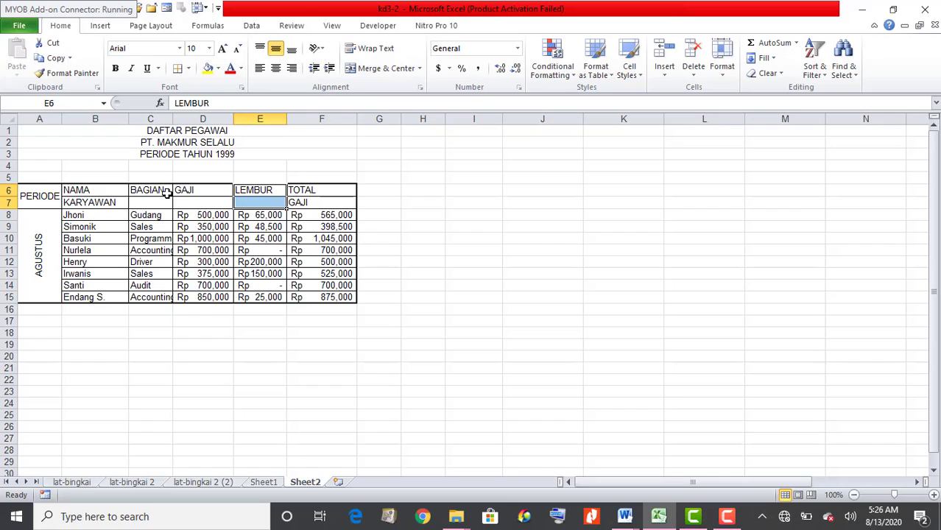
{"action": "left_click_drag", "start_coordinate": [166, 193], "coordinate": [163, 200]}
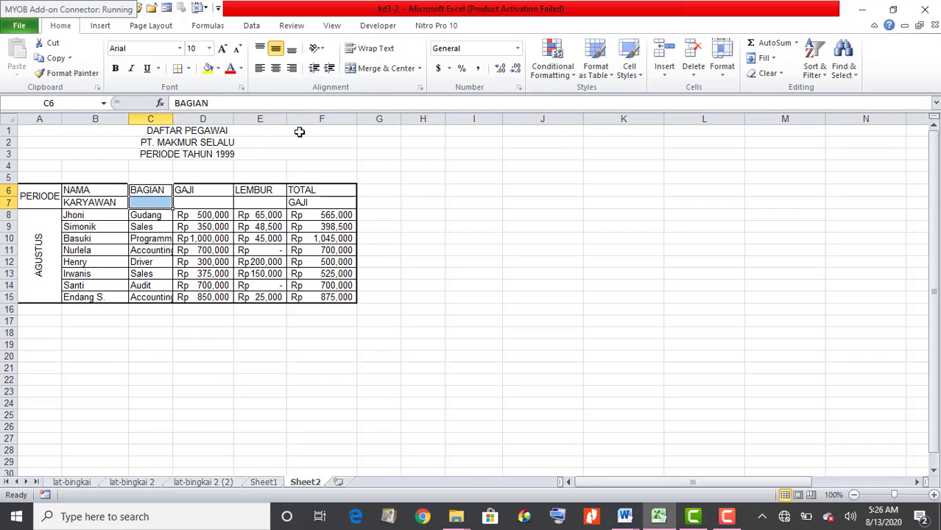
{"action": "left_click", "coordinate": [384, 69]}
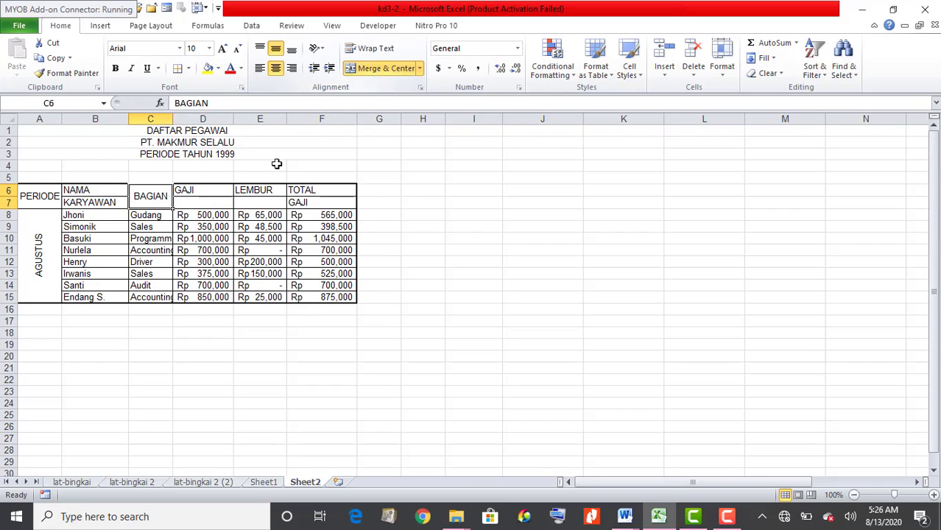
{"action": "left_click_drag", "start_coordinate": [221, 189], "coordinate": [277, 199]}
{"action": "left_click", "coordinate": [385, 69]}
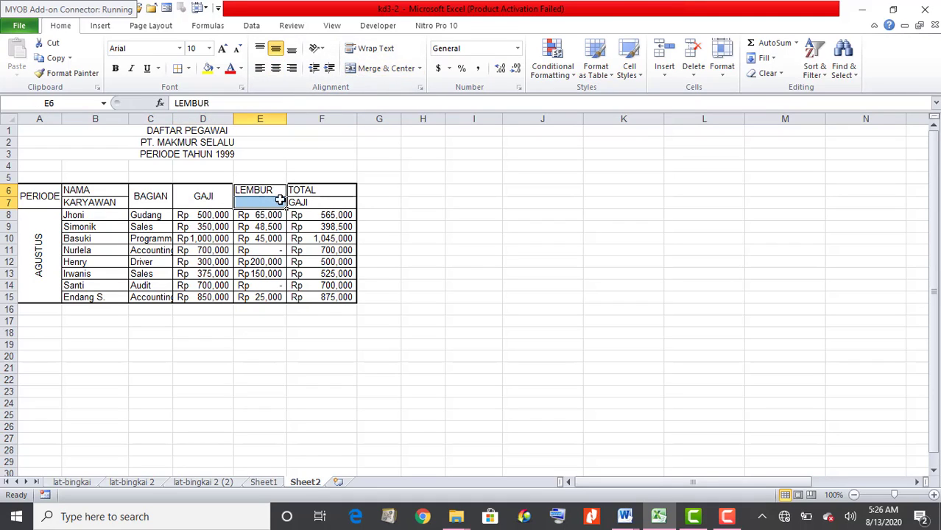
{"action": "left_click", "coordinate": [384, 69]}
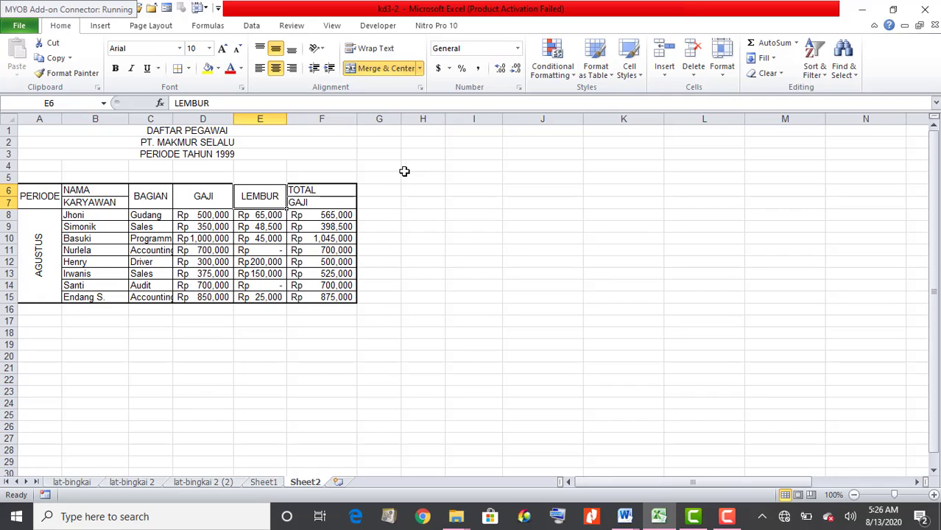
Undo the merges of the BAGIAN, GAJI and LEMBUR headings
{"action": "key", "text": "ctrl+z"}
{"action": "key", "text": "ctrl+z"}
{"action": "key", "text": "ctrl+z"}
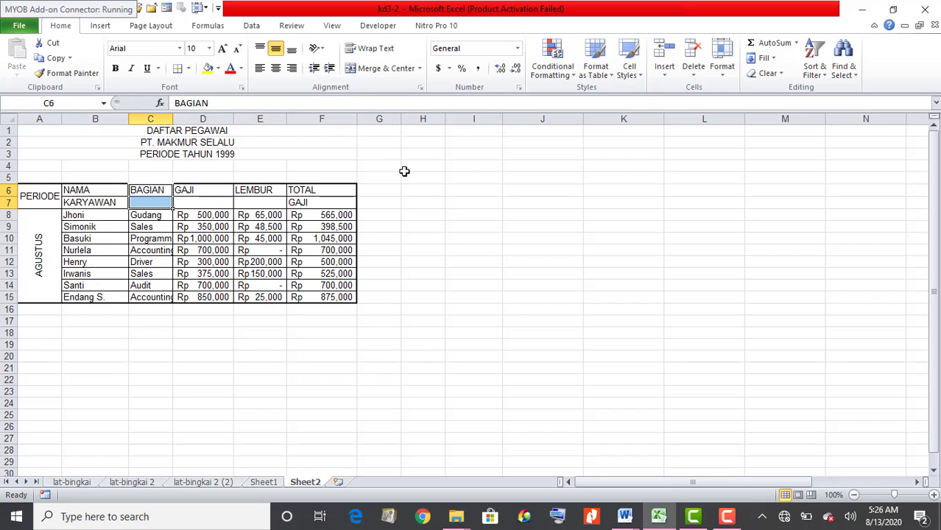
{"action": "left_click", "coordinate": [386, 203]}
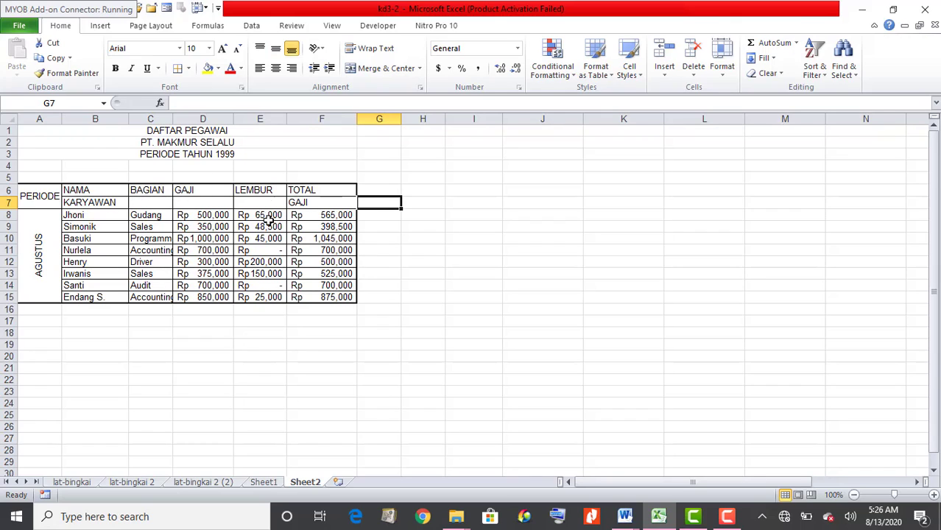
Copy the merged, centered formatting of the PERIODE heading onto the BAGIAN, GAJI and LEMBUR headings with Format Painter
{"action": "left_click", "coordinate": [41, 197]}
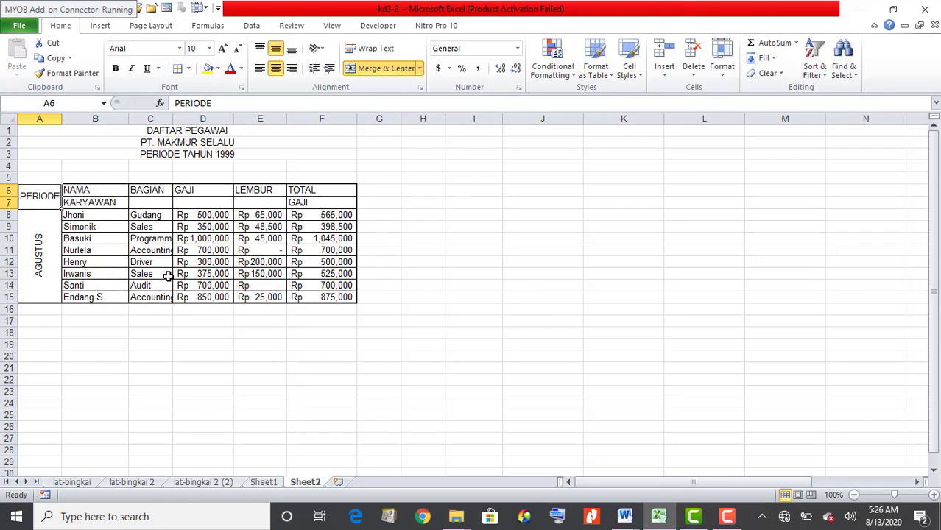
{"action": "left_click", "coordinate": [80, 77]}
{"action": "left_click", "coordinate": [149, 190]}
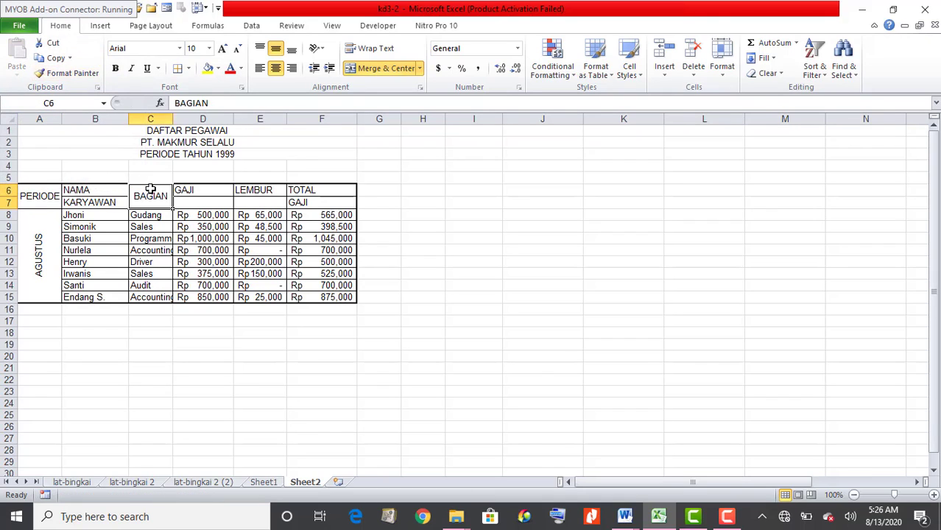
{"action": "left_click", "coordinate": [70, 73]}
{"action": "left_click", "coordinate": [224, 189]}
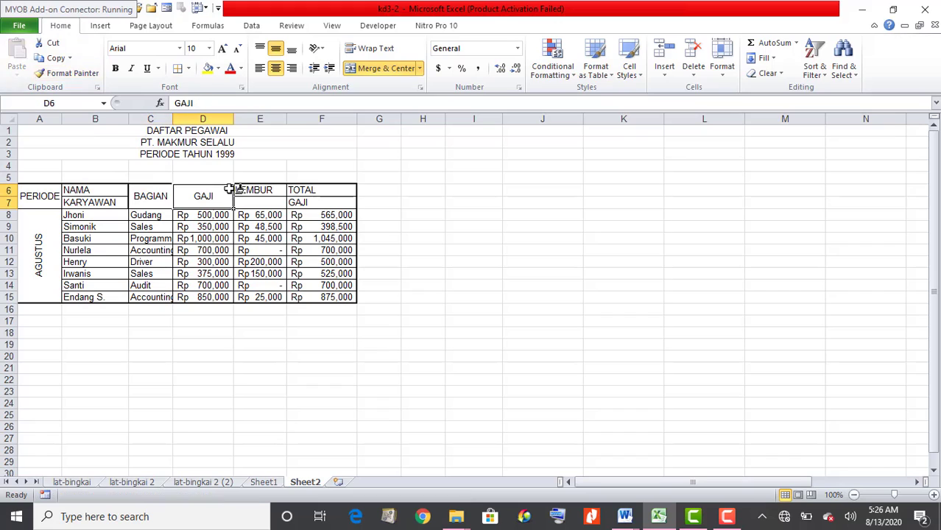
{"action": "left_click", "coordinate": [70, 75]}
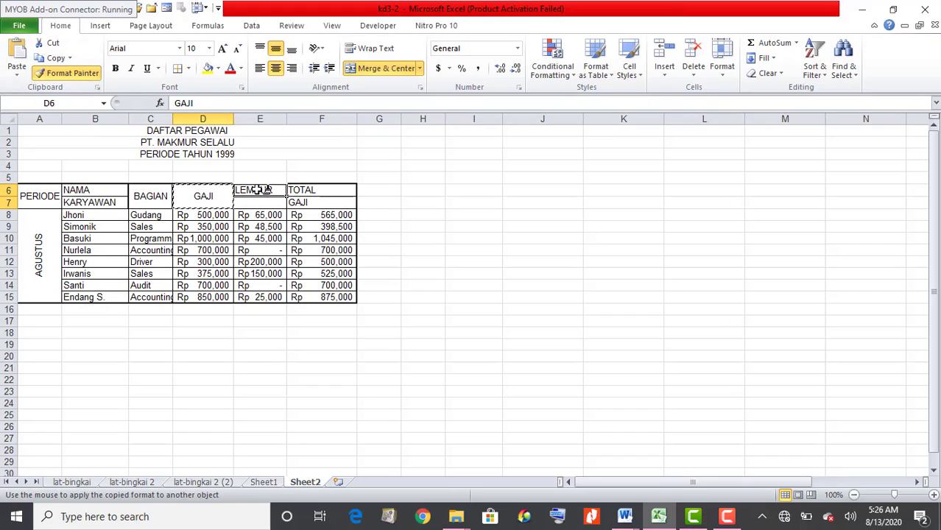
{"action": "left_click", "coordinate": [259, 190]}
{"action": "left_click", "coordinate": [453, 248]}
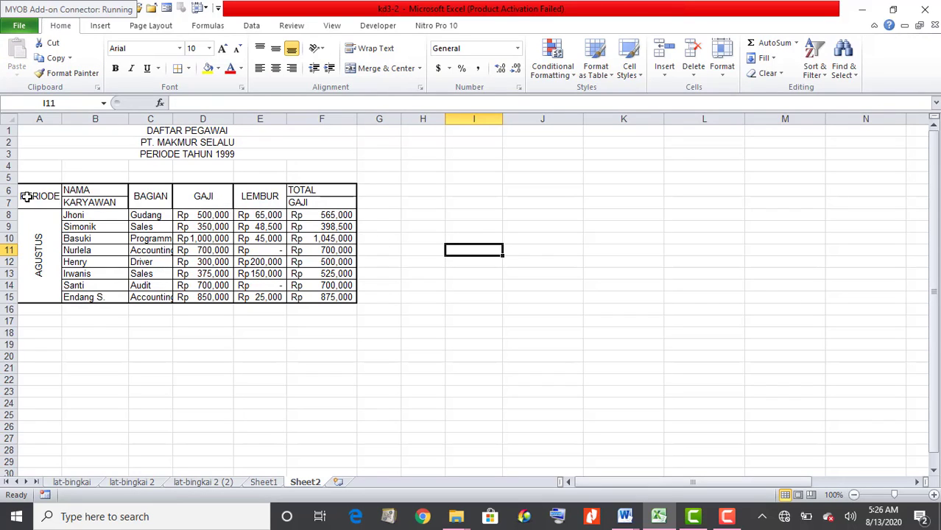
Insert an empty column before column A, ahead of the payroll table
{"action": "left_click", "coordinate": [39, 119]}
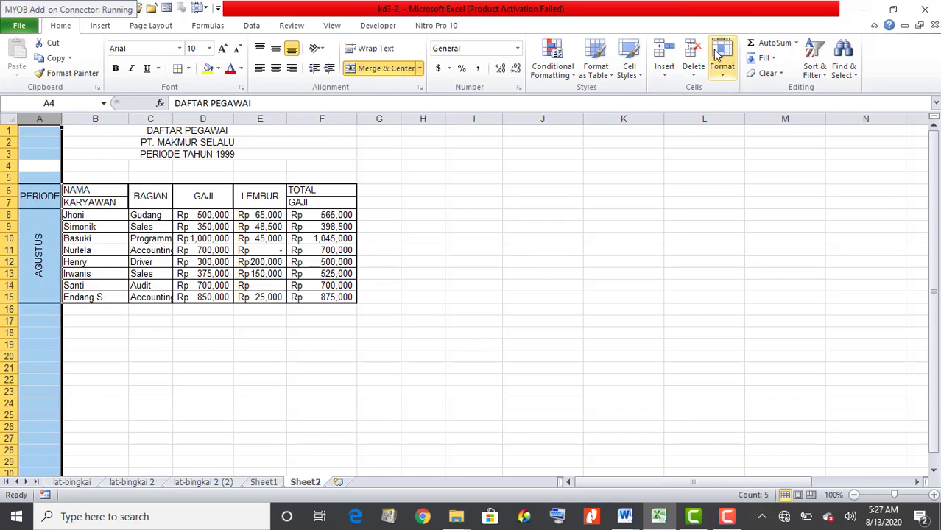
{"action": "left_click", "coordinate": [665, 51]}
{"action": "left_click", "coordinate": [467, 311]}
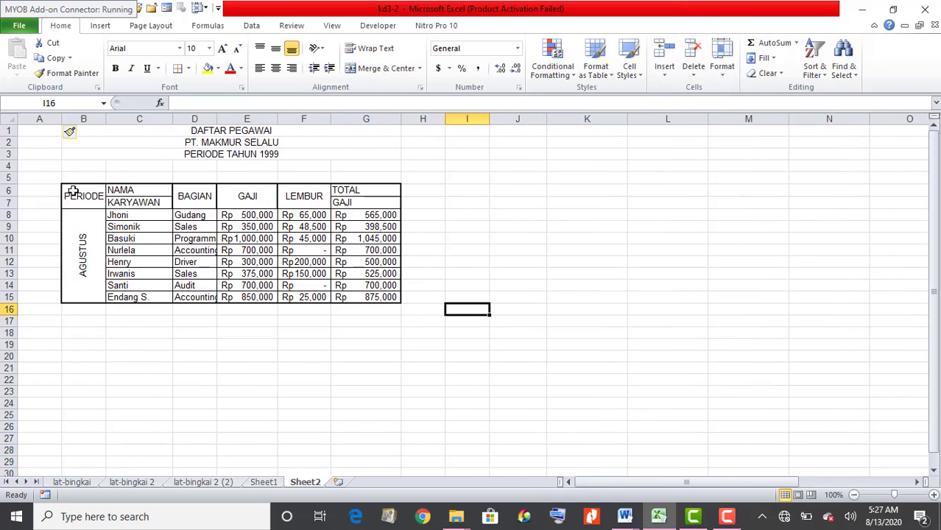
Give the headings in B6:G7 thin solid inside vertical borders and remove the horizontal border between rows 6 and 7
{"action": "left_click", "coordinate": [307, 198]}
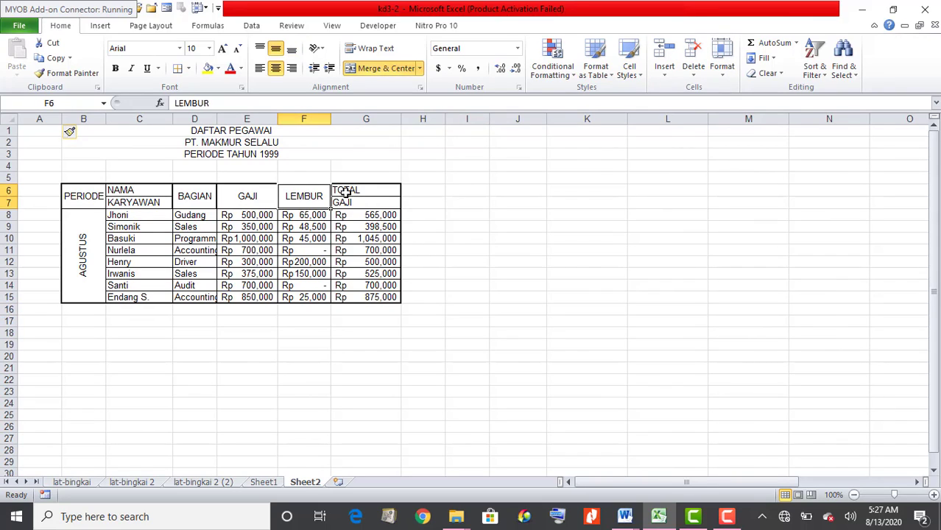
{"action": "left_click", "coordinate": [375, 203]}
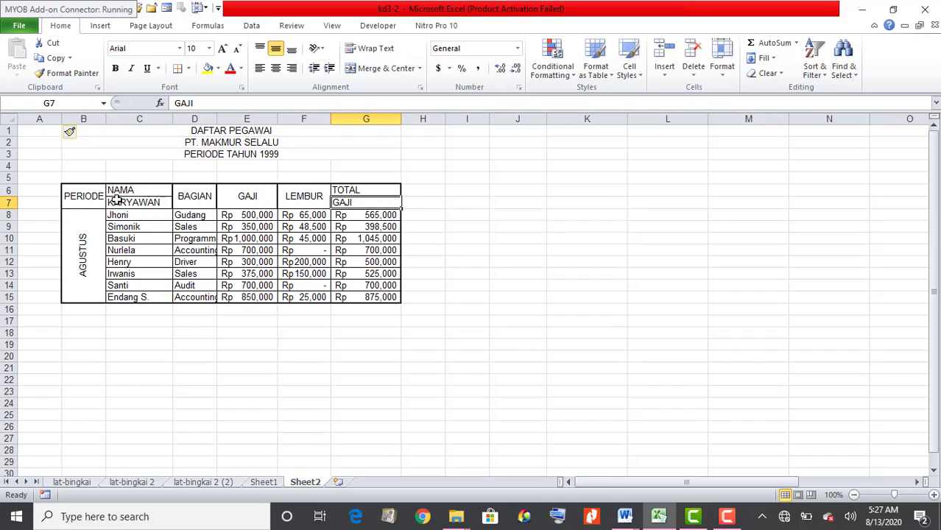
{"action": "left_click_drag", "start_coordinate": [82, 201], "coordinate": [352, 202]}
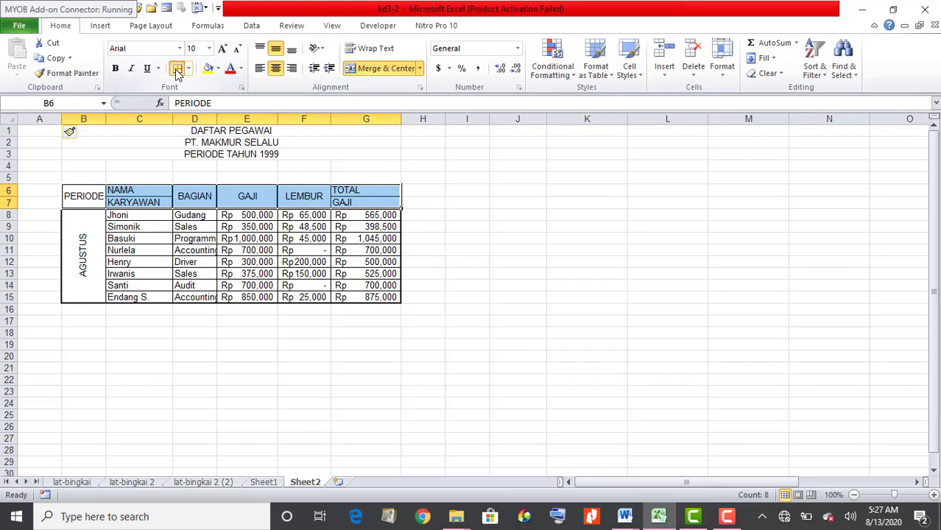
{"action": "key", "text": "ctrl+1"}
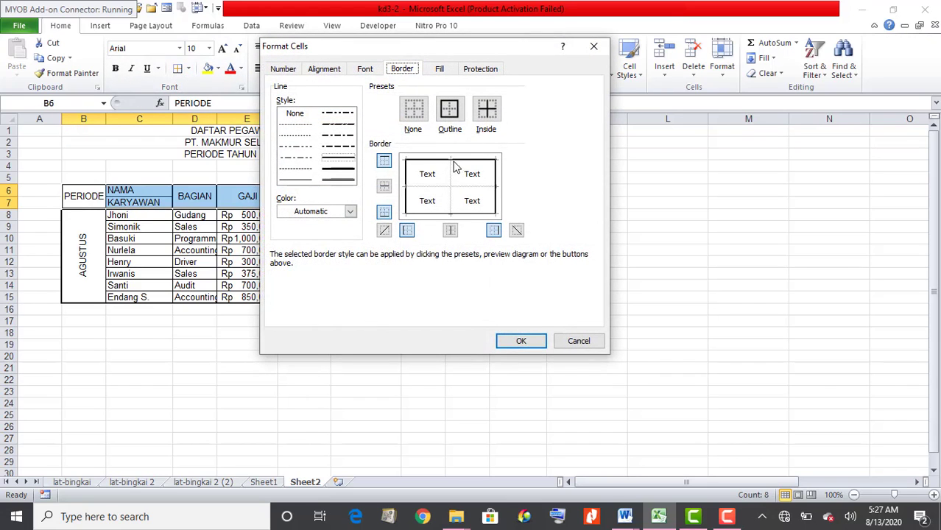
{"action": "left_click", "coordinate": [293, 179]}
{"action": "left_click", "coordinate": [477, 200]}
{"action": "left_click", "coordinate": [451, 230]}
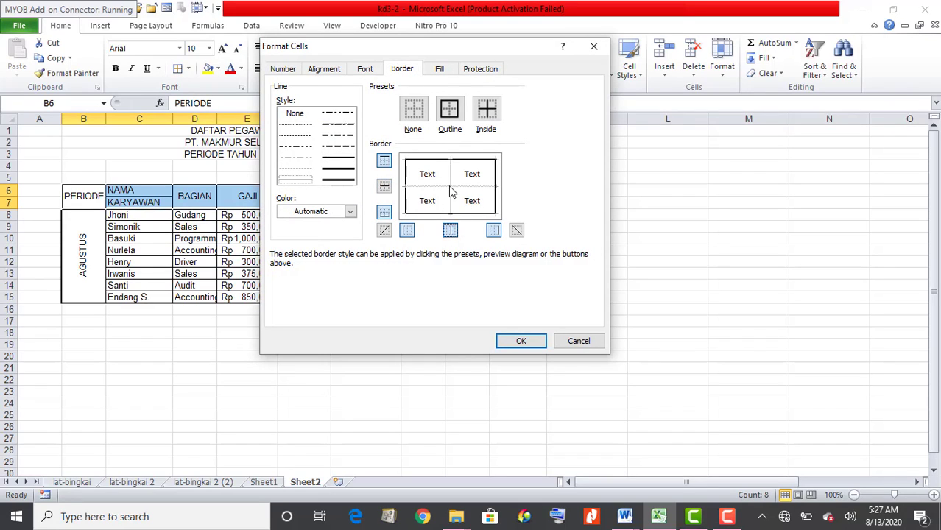
{"action": "left_click", "coordinate": [387, 189]}
{"action": "left_click", "coordinate": [387, 188]}
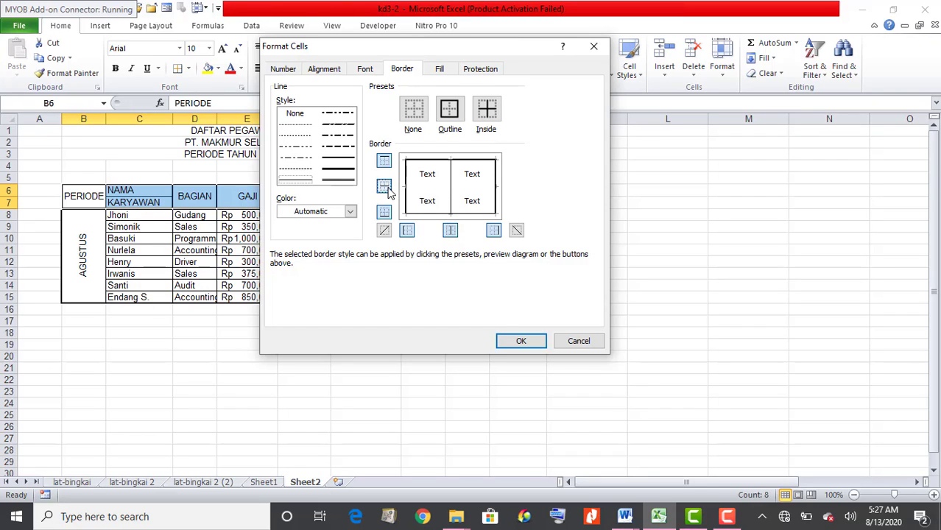
{"action": "left_click", "coordinate": [519, 343]}
{"action": "left_click", "coordinate": [517, 343]}
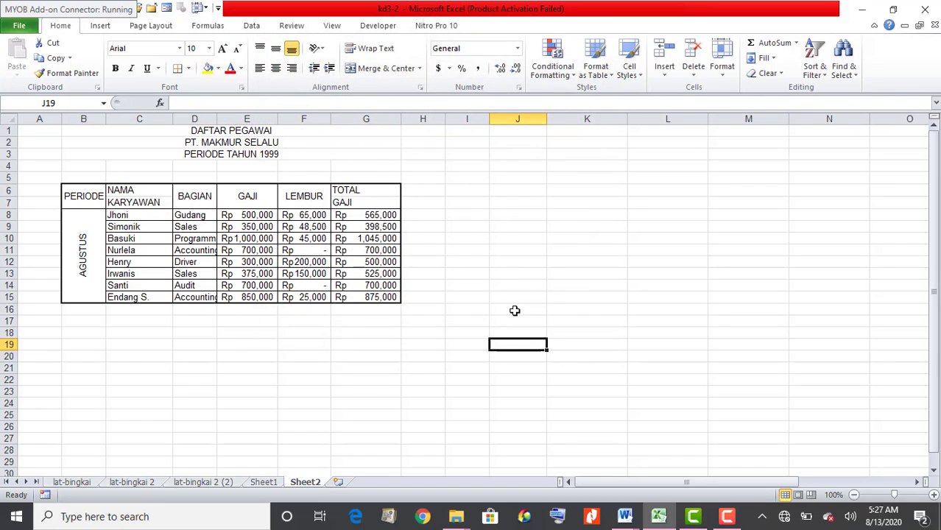
Format the table headings in B6:G7 with horizontally centered bold text and a light aqua fill
{"action": "left_click_drag", "start_coordinate": [95, 205], "coordinate": [345, 205]}
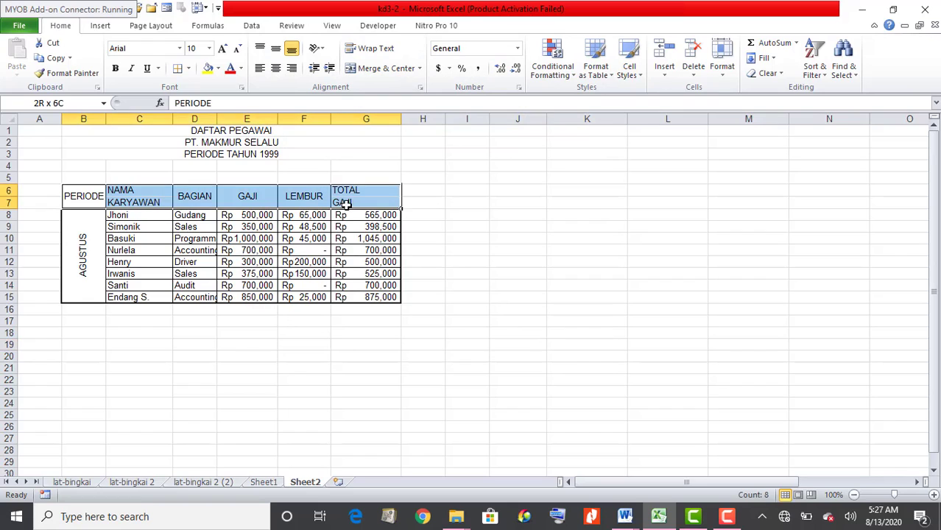
{"action": "left_click", "coordinate": [277, 70]}
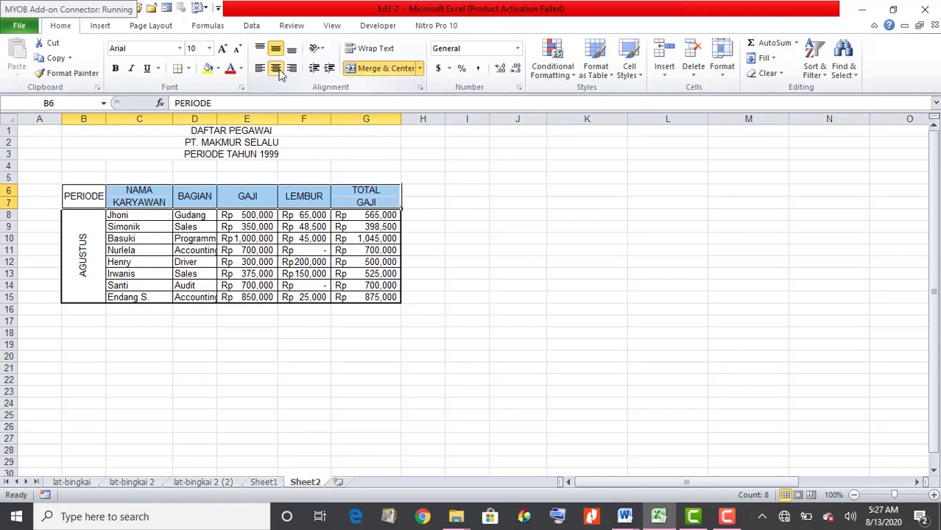
{"action": "left_click", "coordinate": [218, 69]}
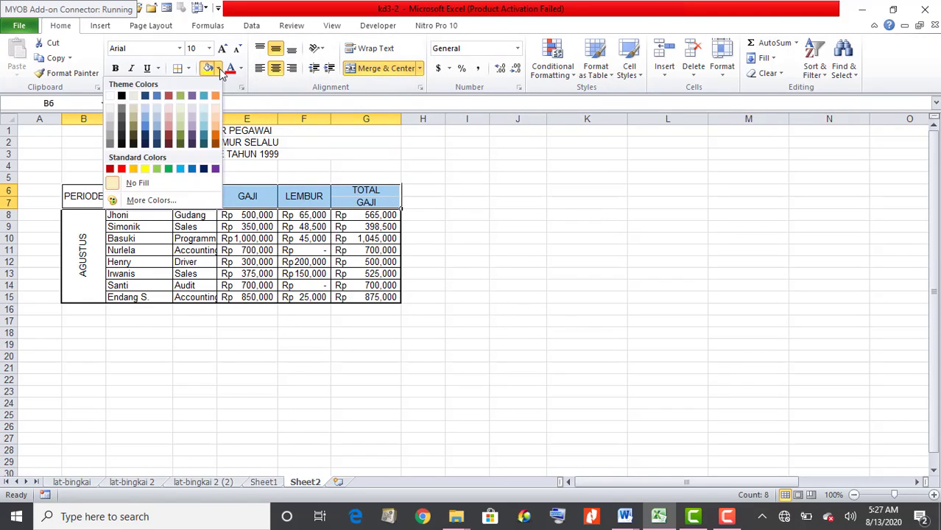
{"action": "left_click", "coordinate": [205, 108]}
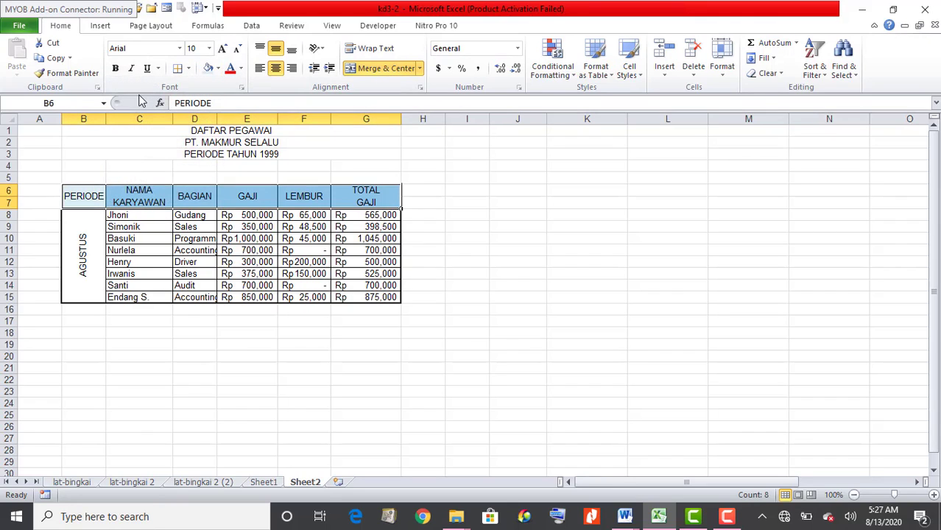
{"action": "left_click", "coordinate": [116, 71]}
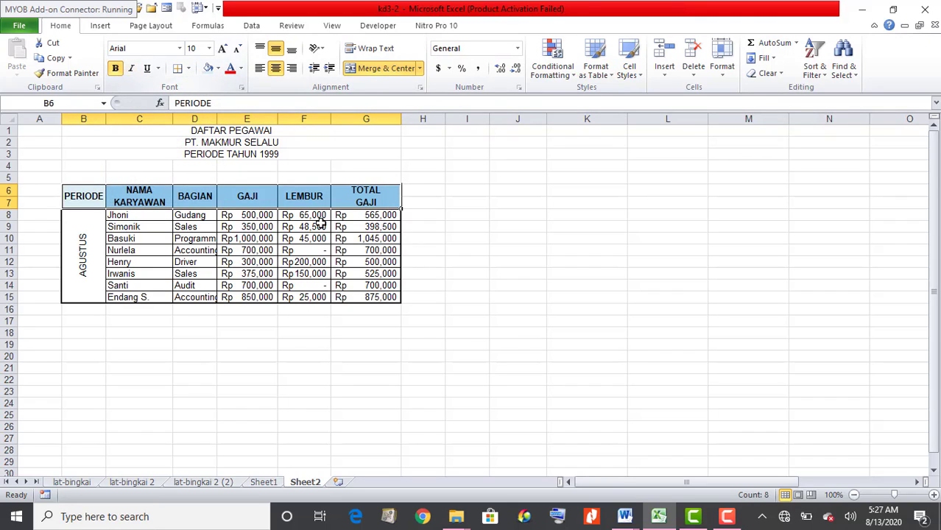
{"action": "left_click", "coordinate": [316, 240]}
{"action": "left_click", "coordinate": [89, 239]}
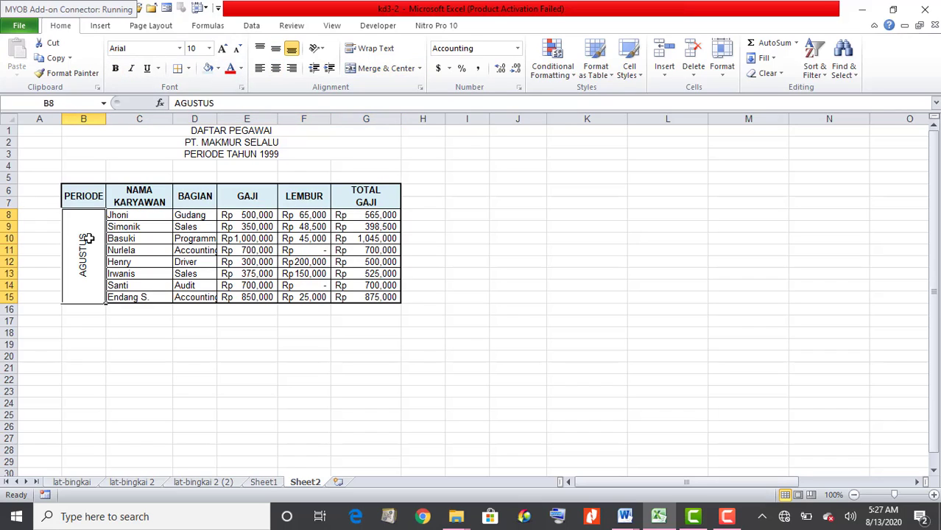
{"action": "left_click", "coordinate": [92, 327]}
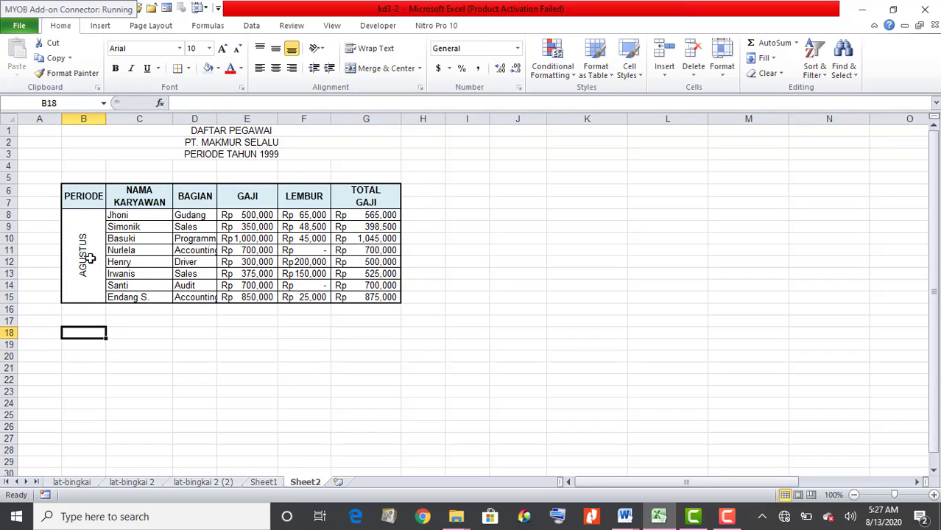
{"action": "left_click", "coordinate": [190, 357]}
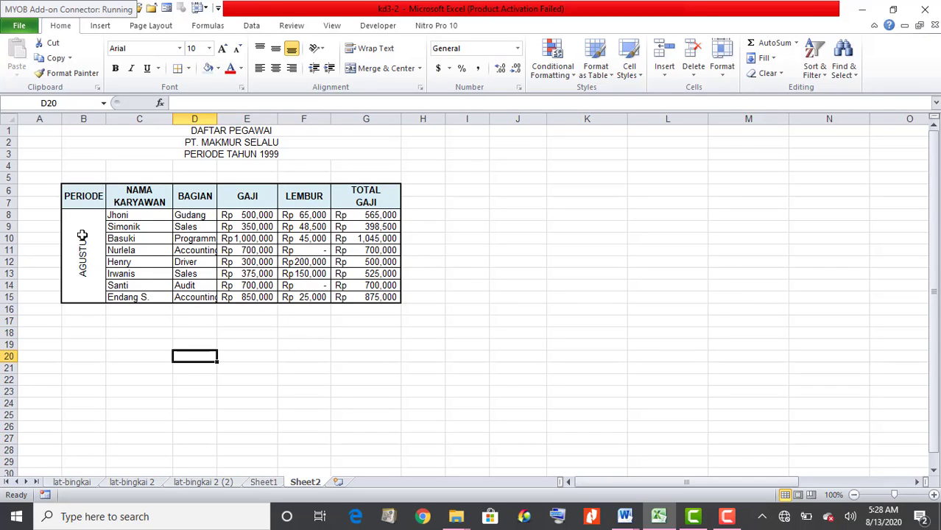
Compare the employee name and BAGIAN columns on the lat-bingkai 2 sheet with the formatted payroll table on Sheet2
{"action": "left_click", "coordinate": [136, 482]}
{"action": "left_click", "coordinate": [244, 426]}
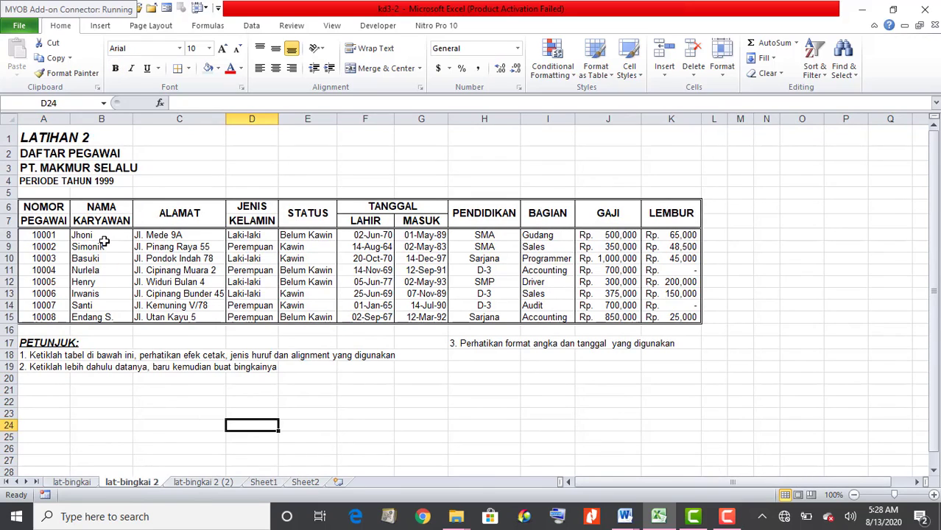
{"action": "left_click_drag", "start_coordinate": [105, 246], "coordinate": [121, 340]}
{"action": "left_click_drag", "start_coordinate": [116, 222], "coordinate": [120, 318]}
{"action": "left_click_drag", "start_coordinate": [531, 218], "coordinate": [551, 306]}
{"action": "left_click_drag", "start_coordinate": [88, 218], "coordinate": [112, 305]}
{"action": "left_click", "coordinate": [301, 482]}
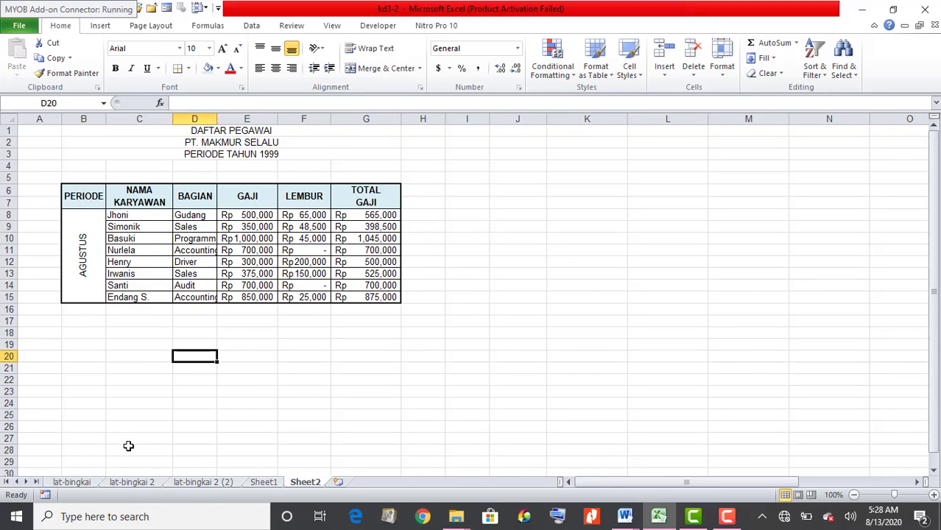
{"action": "left_click", "coordinate": [130, 482]}
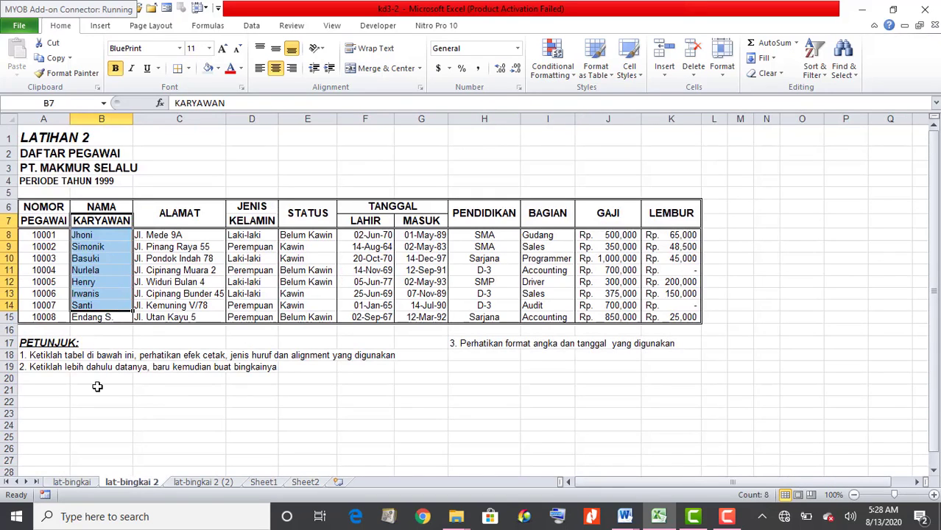
{"action": "left_click", "coordinate": [305, 482]}
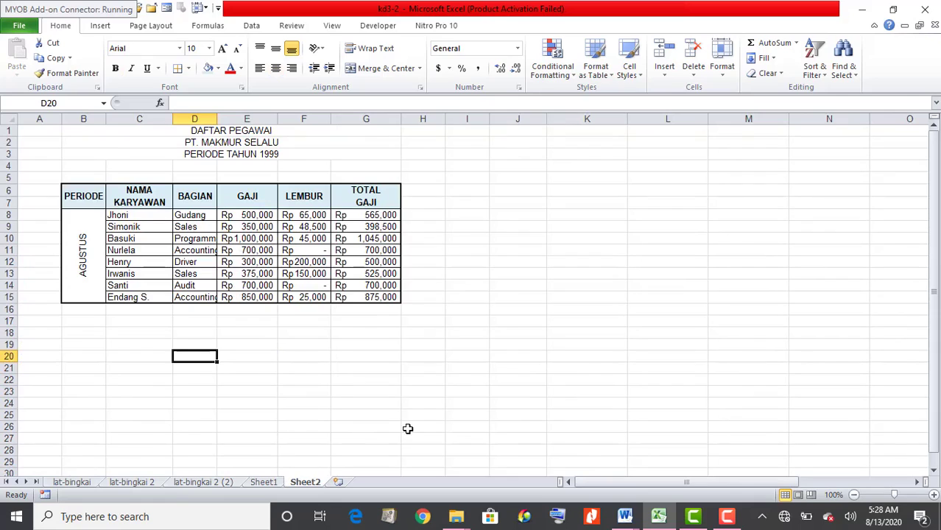
{"action": "left_click", "coordinate": [86, 241]}
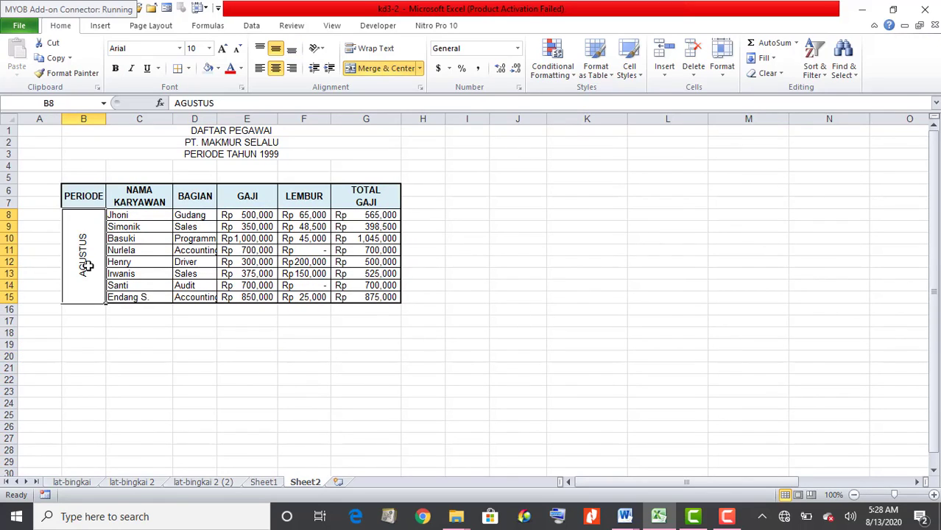
{"action": "left_click", "coordinate": [385, 324]}
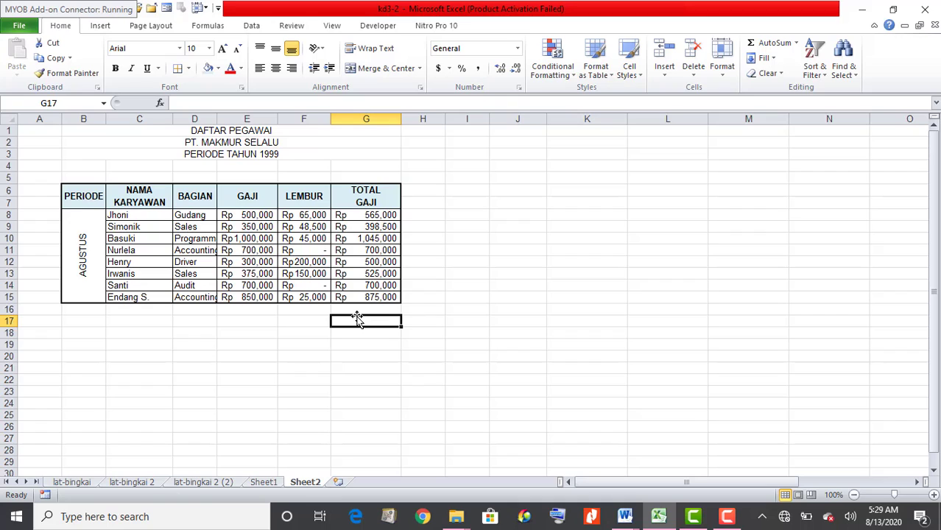
On Sheet1, add the two-line heading Jumlah Nilai in G4:G5 beside the first grades table
{"action": "left_click", "coordinate": [271, 483]}
{"action": "left_click", "coordinate": [315, 346]}
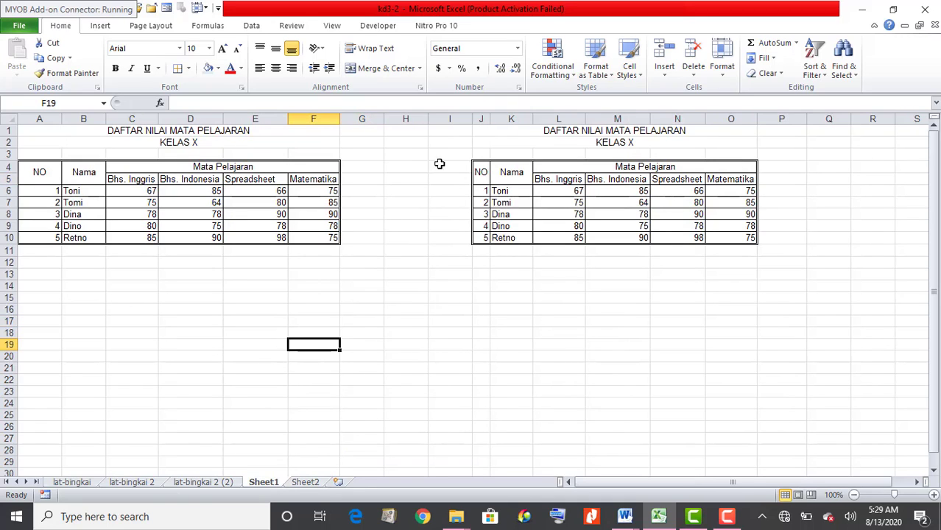
{"action": "left_click", "coordinate": [357, 180]}
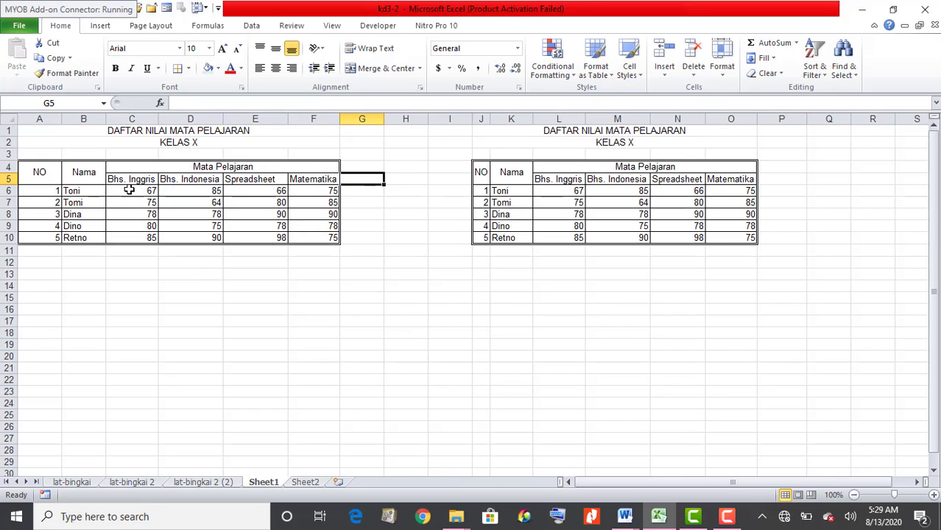
{"action": "left_click", "coordinate": [369, 165]}
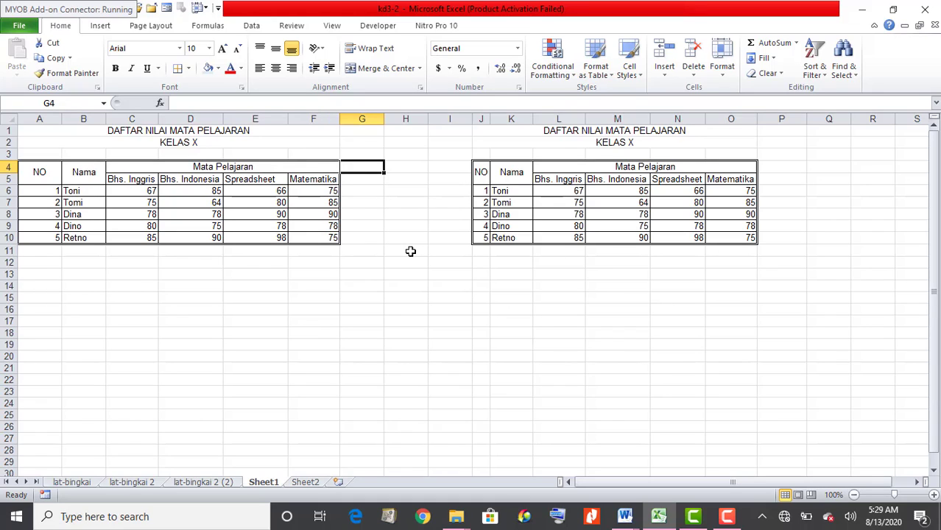
{"action": "type", "text": "Jumlah"}
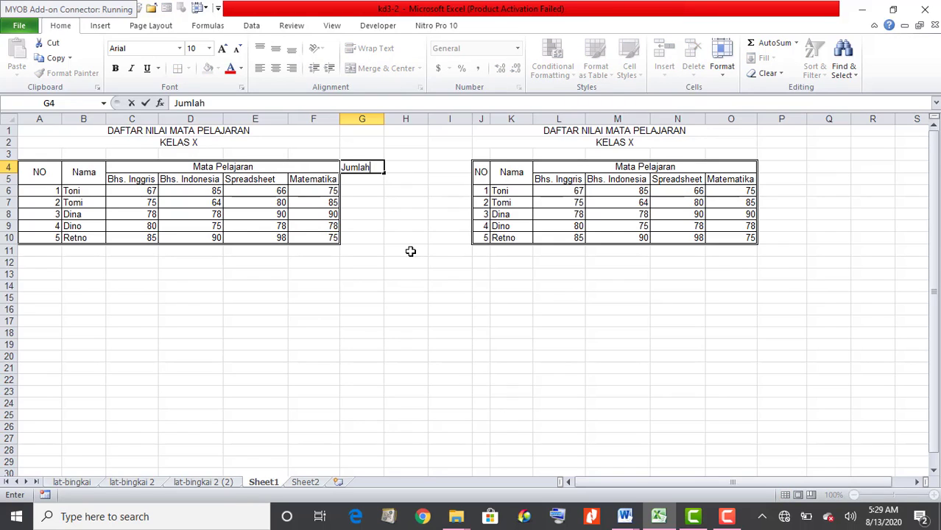
{"action": "key", "text": "Return"}
{"action": "type", "text": "Nilai"}
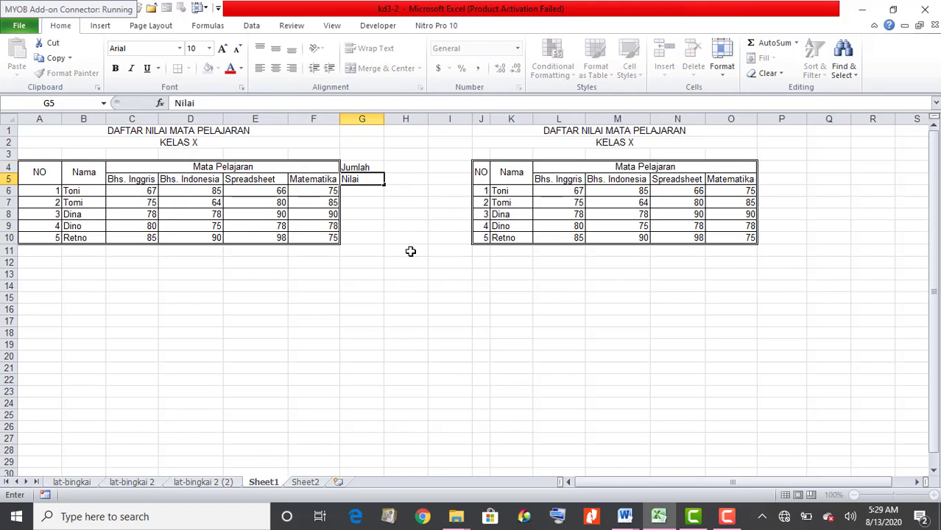
{"action": "key", "text": "Return"}
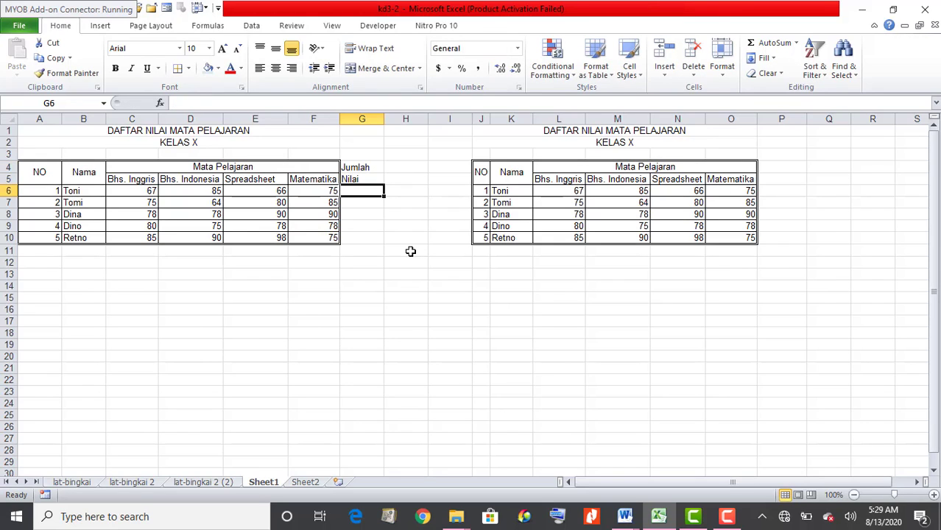
{"action": "left_click", "coordinate": [408, 167]}
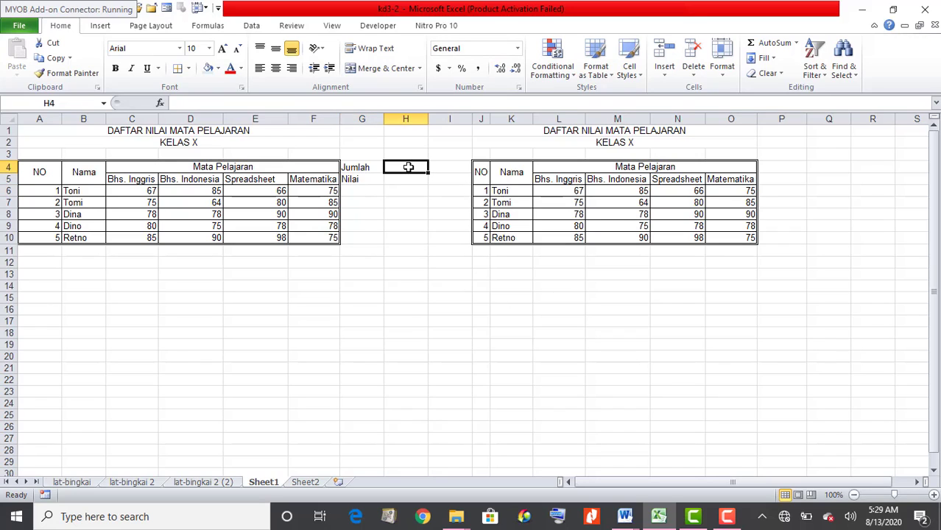
Add the two-line heading Rata-rata Nilai in H4:H5 beside the Jumlah Nilai heading
{"action": "type", "text": "Rata"}
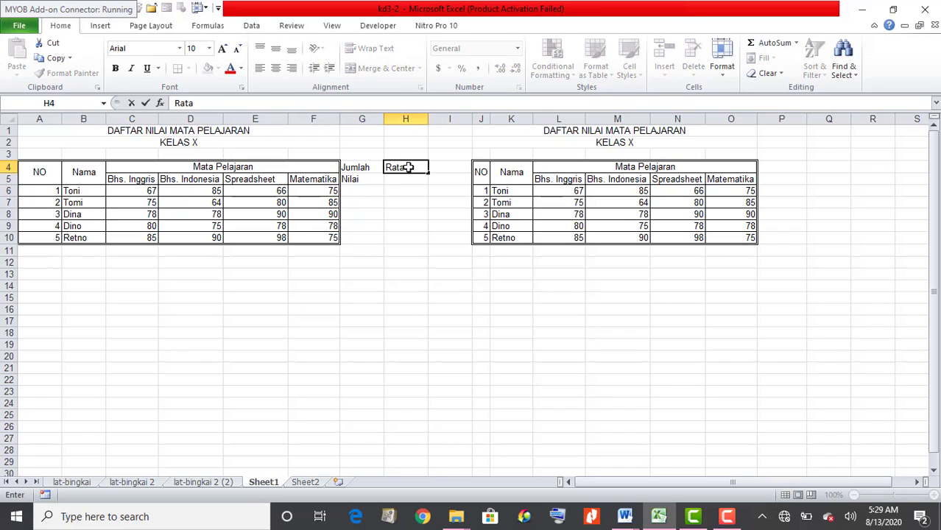
{"action": "type", "text": "-rata"}
{"action": "key", "text": "Return"}
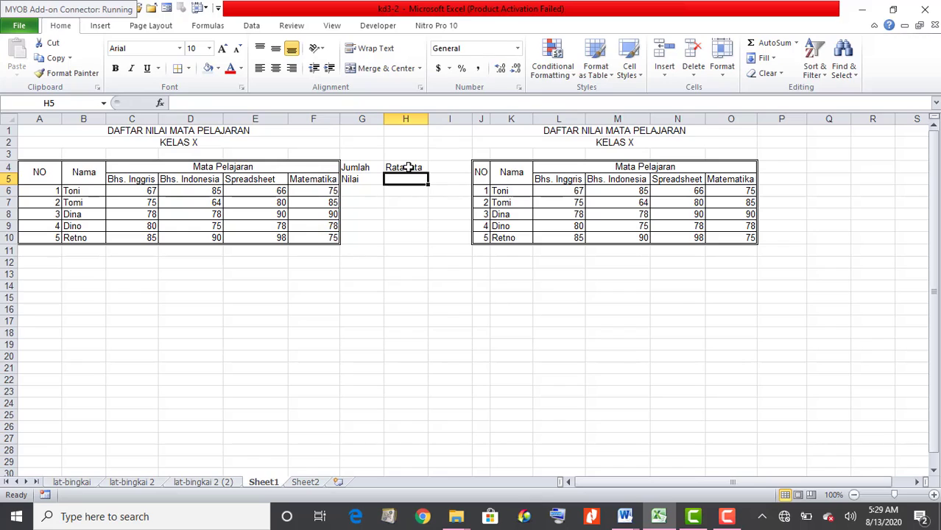
{"action": "type", "text": "Nilai"}
{"action": "key", "text": "Return"}
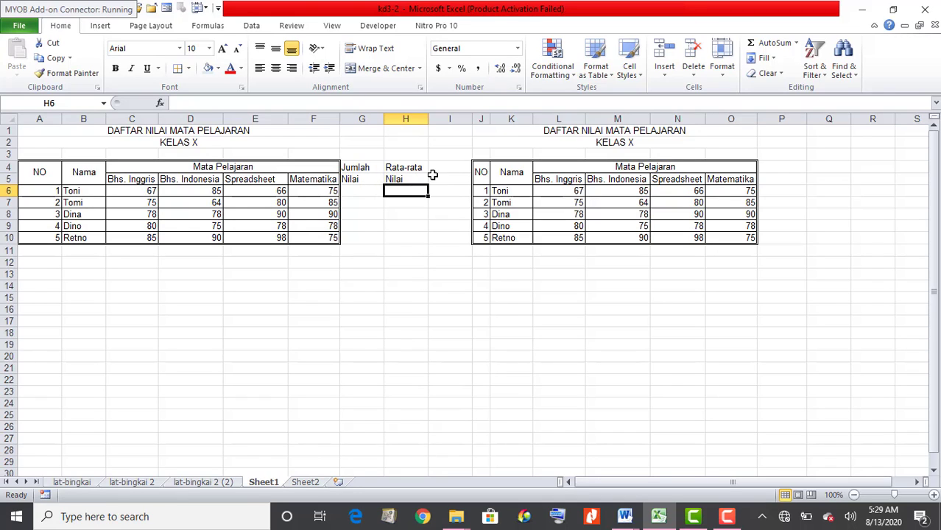
Enter the formula =C6+D6+E6+F6 in G6 to total the first student's four subject grades
{"action": "left_click", "coordinate": [368, 190]}
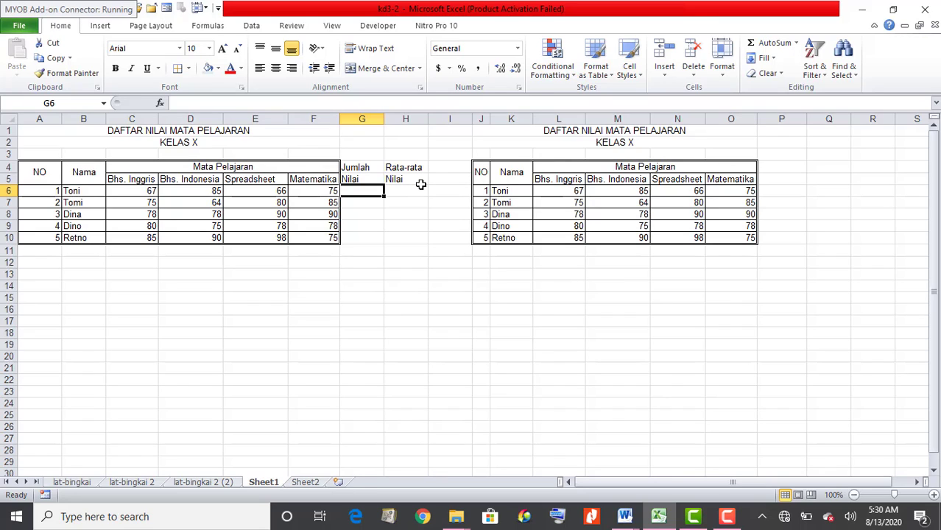
{"action": "type", "text": "="}
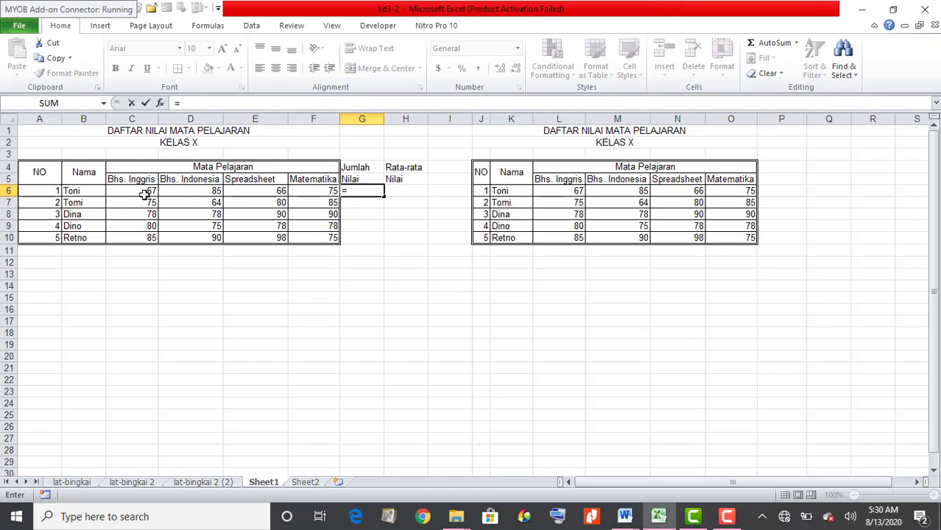
{"action": "left_click", "coordinate": [145, 193]}
{"action": "type", "text": "+"}
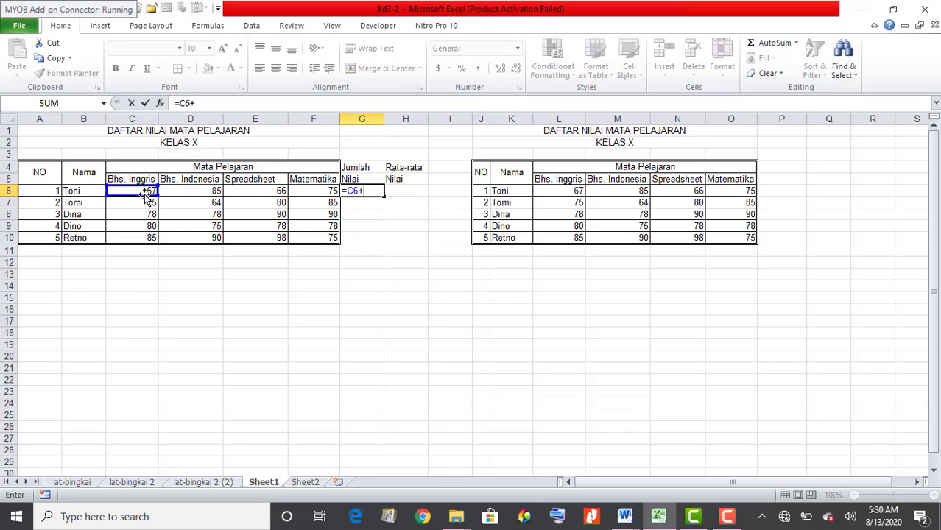
{"action": "left_click", "coordinate": [206, 192]}
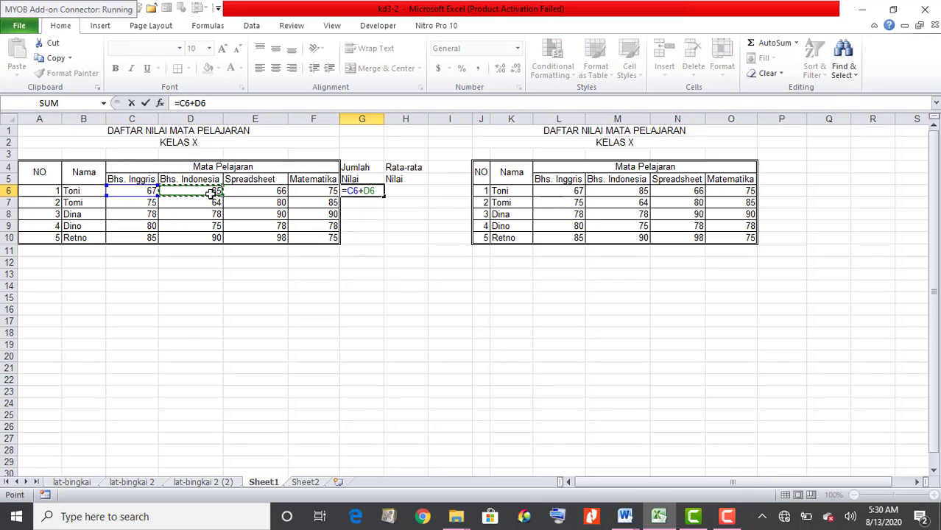
{"action": "type", "text": "+"}
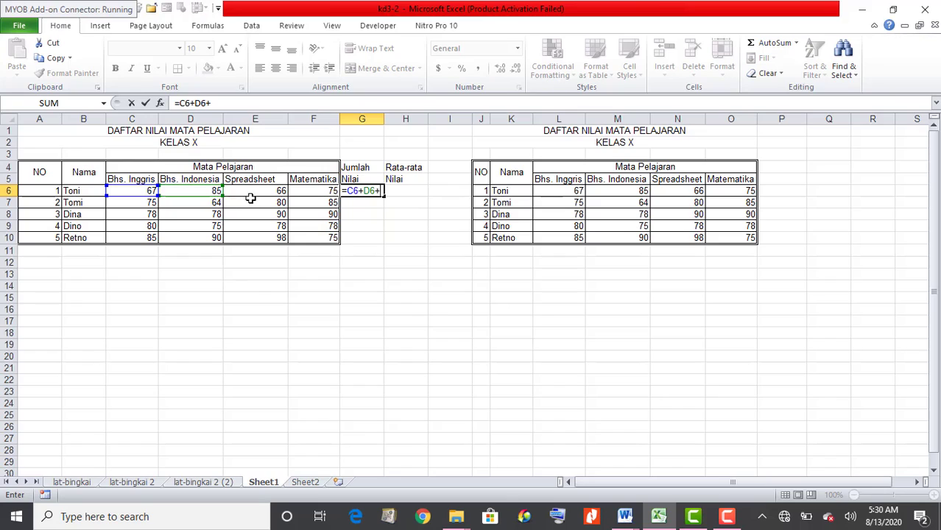
{"action": "left_click", "coordinate": [259, 192]}
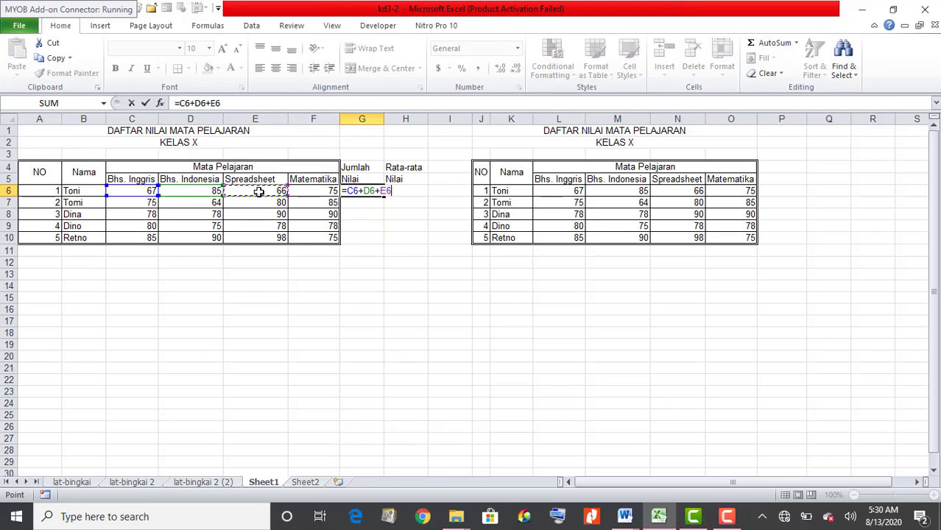
{"action": "type", "text": "+"}
{"action": "left_click", "coordinate": [331, 190]}
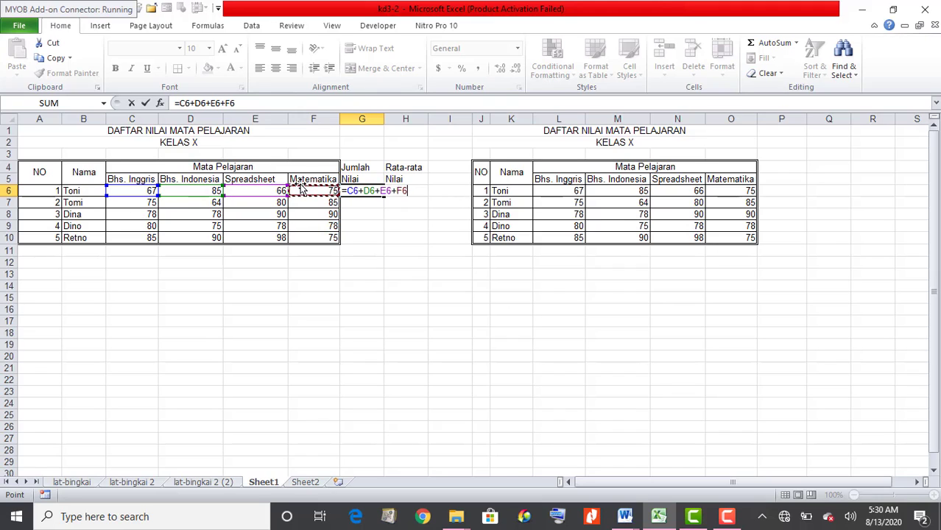
{"action": "key", "text": "Return"}
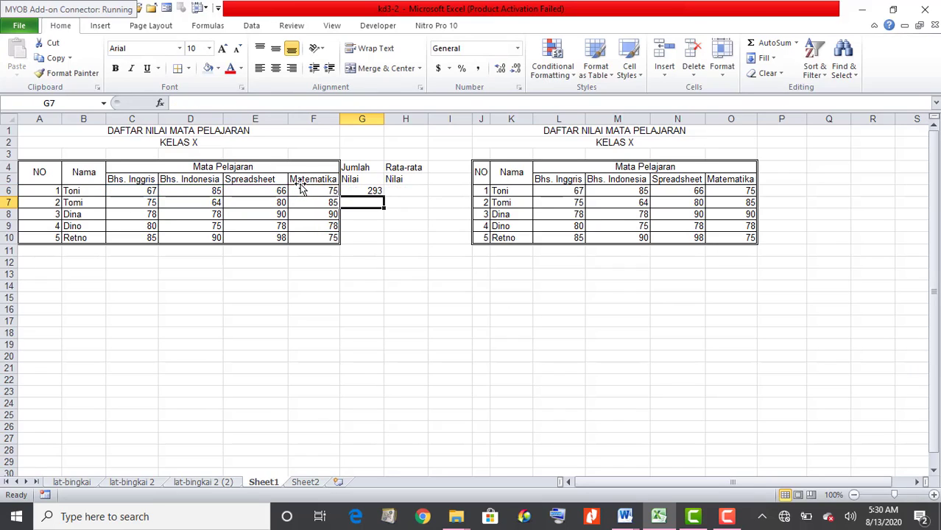
Fill the Jumlah Nilai formula from G6 down through G10 for the remaining students
{"action": "left_click", "coordinate": [365, 191]}
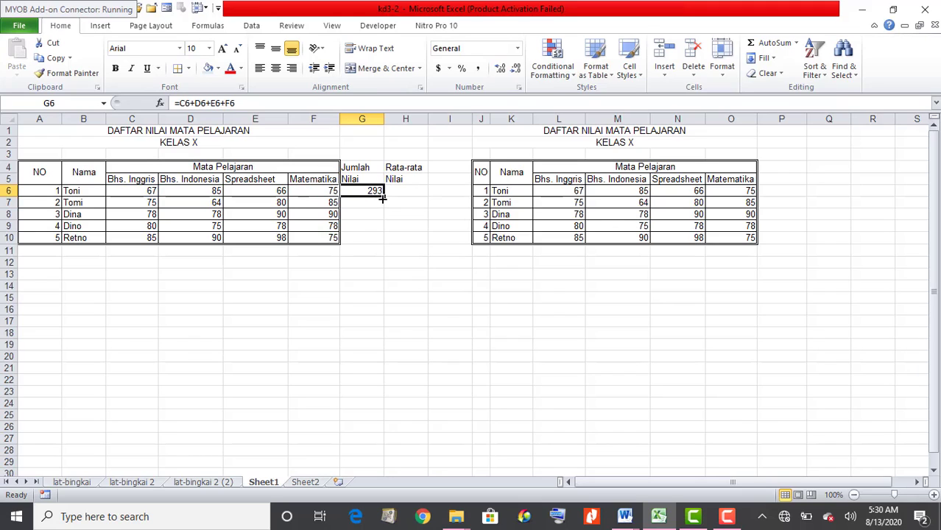
{"action": "left_click_drag", "start_coordinate": [382, 197], "coordinate": [381, 242]}
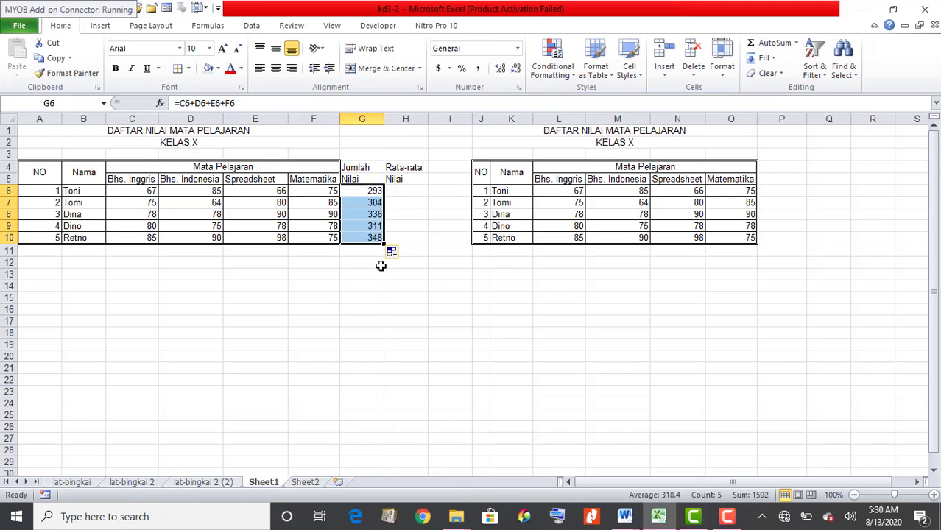
{"action": "left_click", "coordinate": [368, 194]}
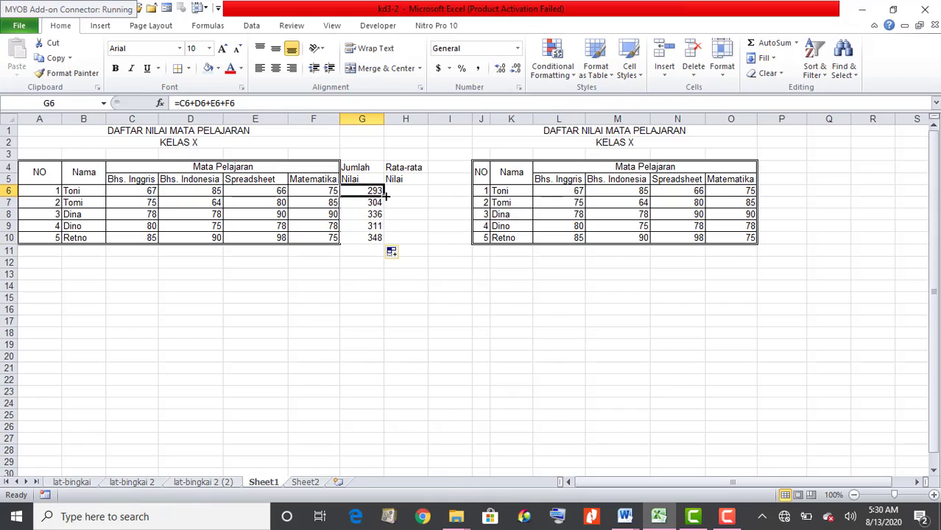
{"action": "left_click_drag", "start_coordinate": [384, 195], "coordinate": [375, 240]}
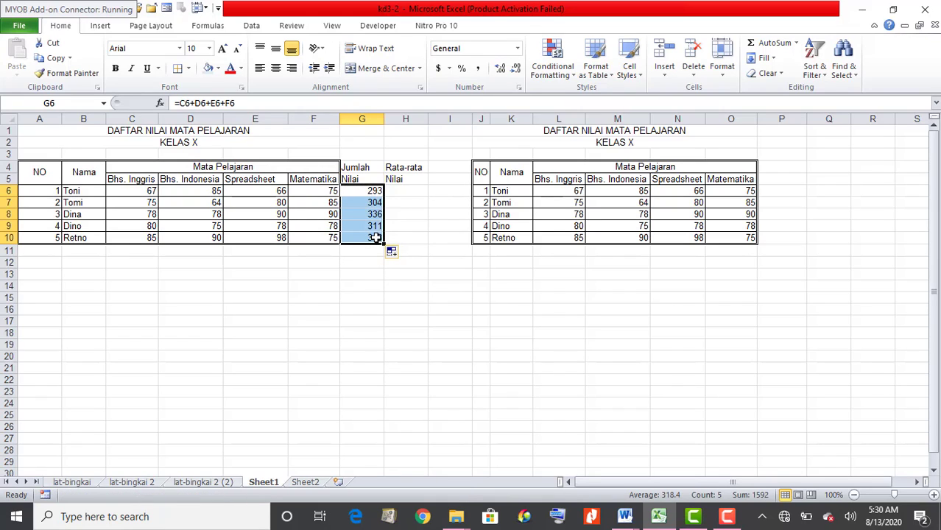
Enter the code A001 in C15 and autofill it as an increasing series down to C24
{"action": "left_click", "coordinate": [135, 294]}
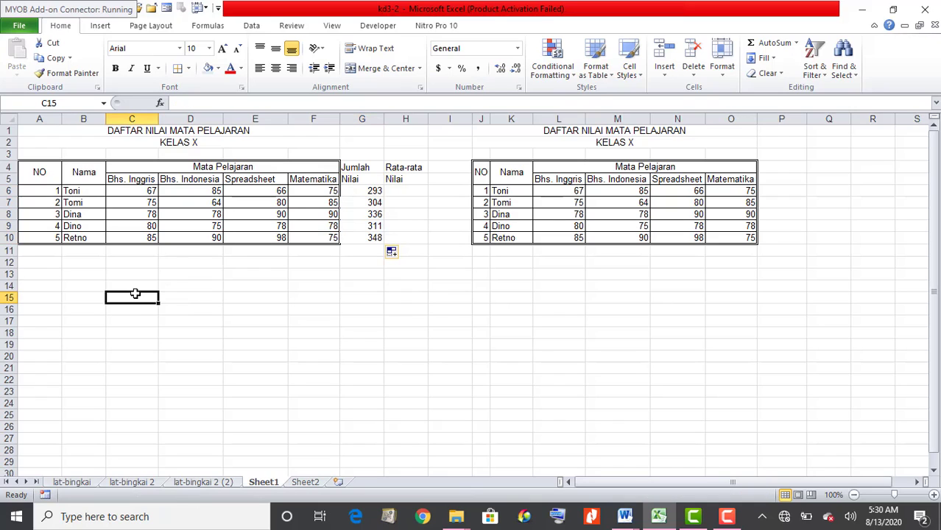
{"action": "type", "text": "a"}
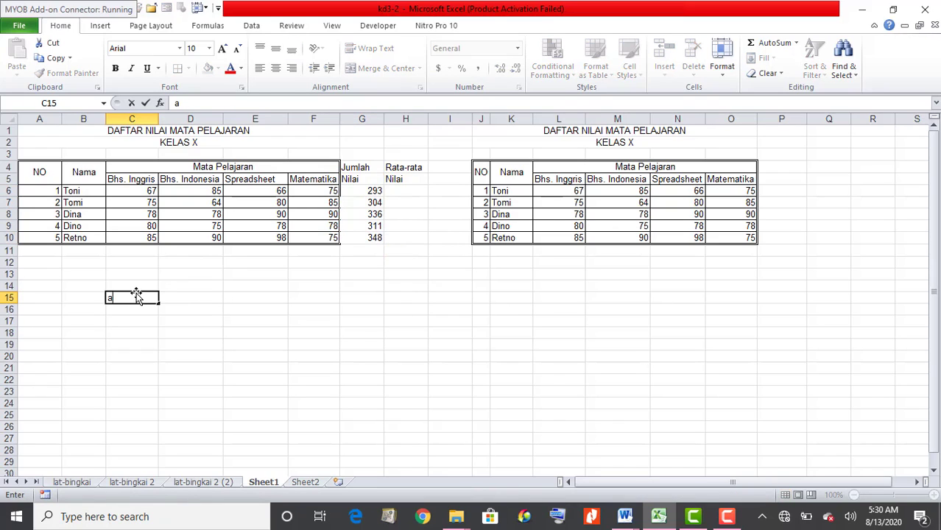
{"action": "key", "text": "BackSpace"}
{"action": "type", "text": "A001"}
{"action": "key", "text": "Return"}
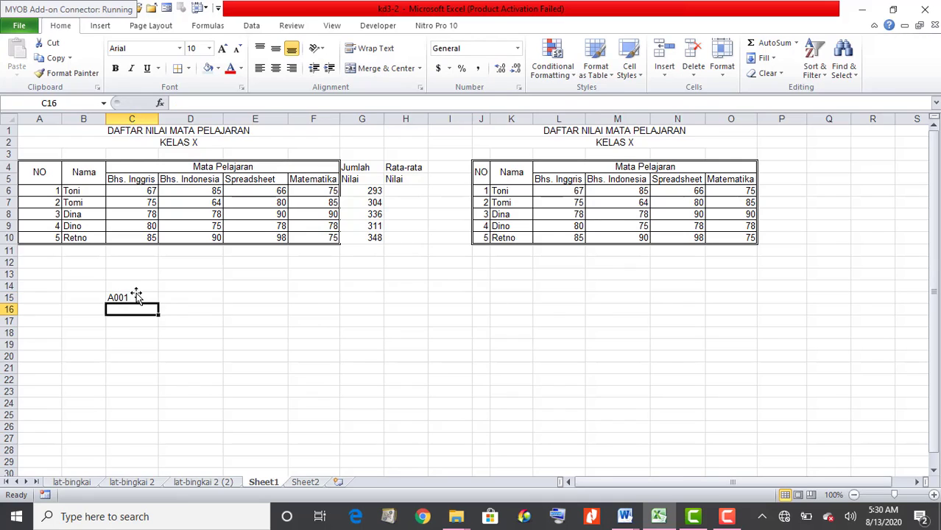
{"action": "left_click", "coordinate": [138, 298]}
{"action": "left_click_drag", "start_coordinate": [158, 304], "coordinate": [158, 412]}
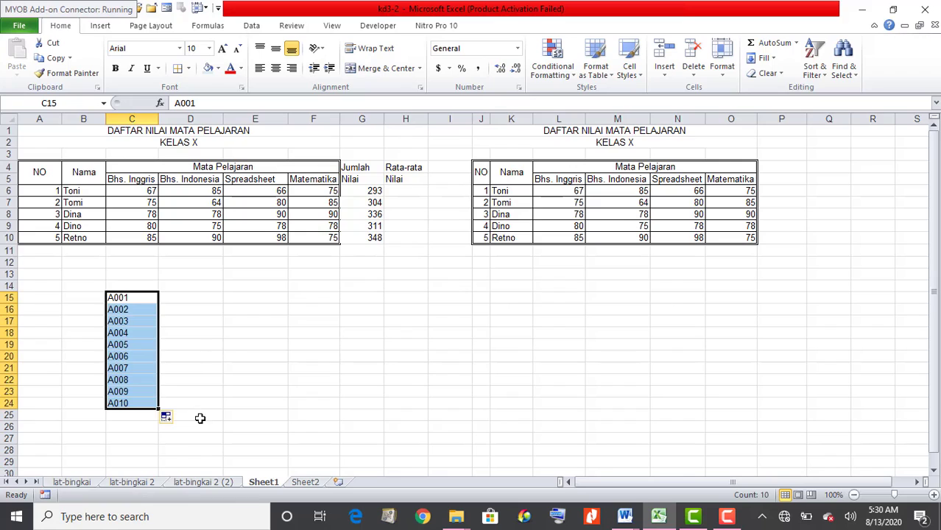
Enter 426 as text in D15 and autofill it as an increasing series down to D24
{"action": "left_click", "coordinate": [212, 299]}
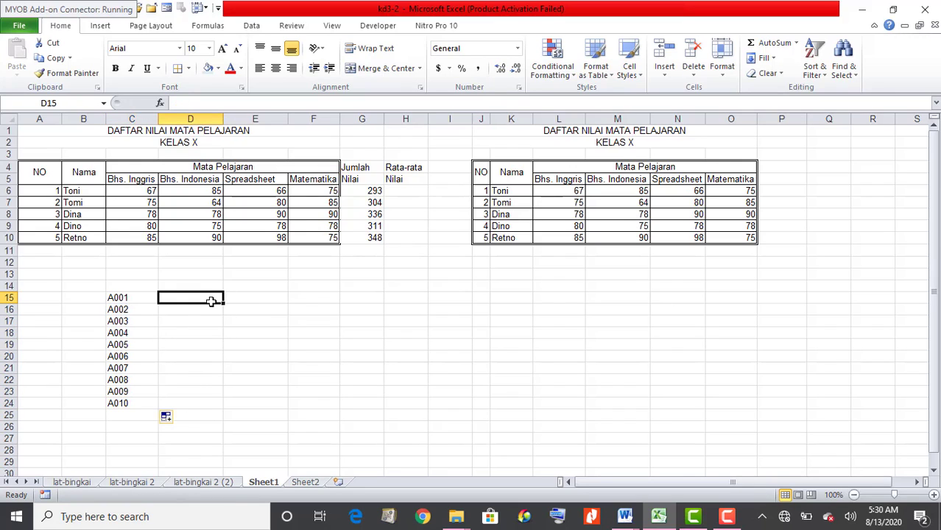
{"action": "type", "text": "'426"}
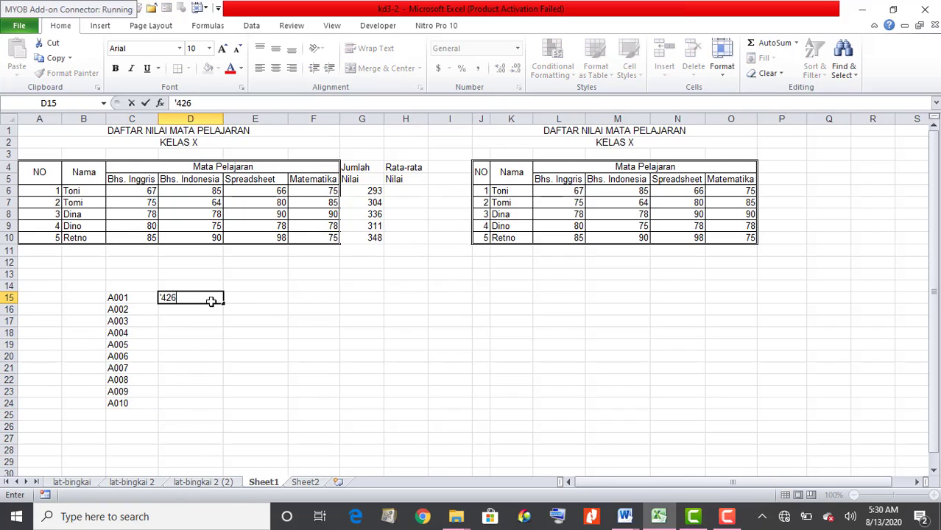
{"action": "key", "text": "Return"}
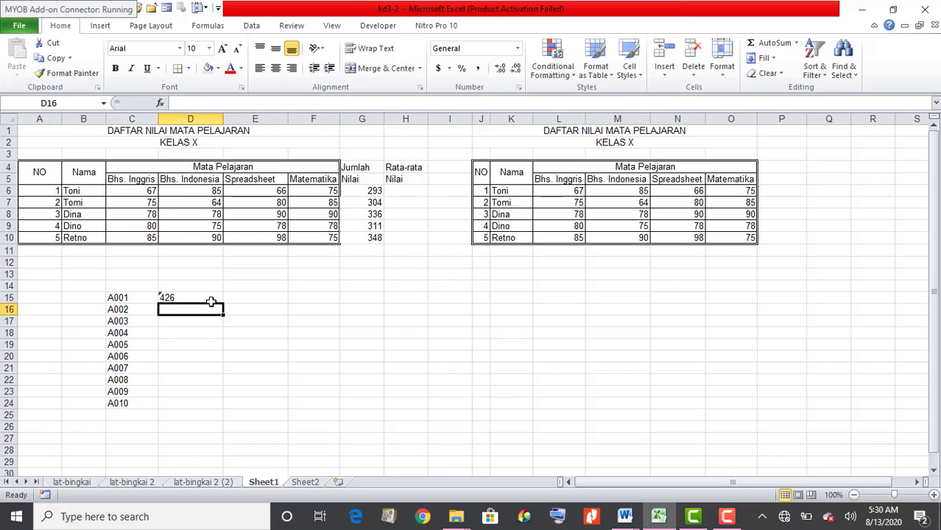
{"action": "left_click", "coordinate": [212, 297]}
{"action": "left_click_drag", "start_coordinate": [222, 303], "coordinate": [225, 409]}
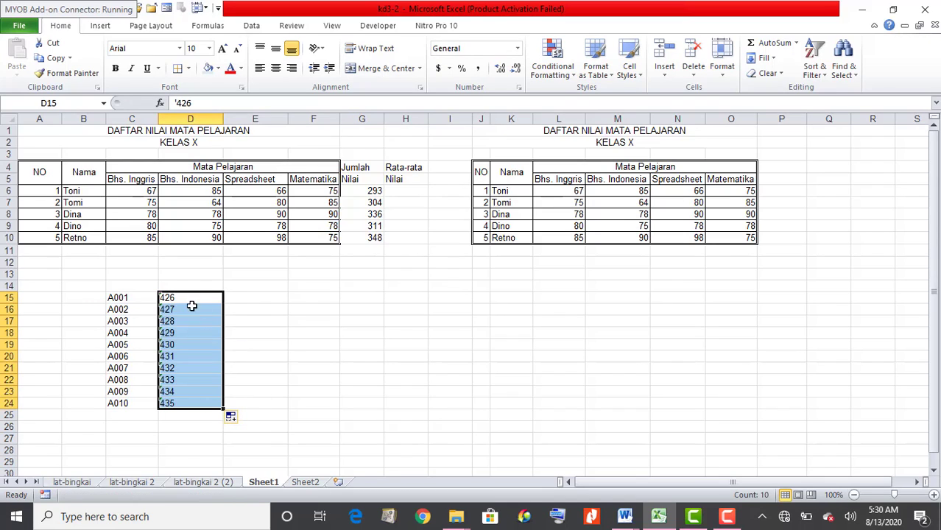
Enter 426 as text in E15 and copy that same value into every cell of E15:E24
{"action": "left_click", "coordinate": [267, 299]}
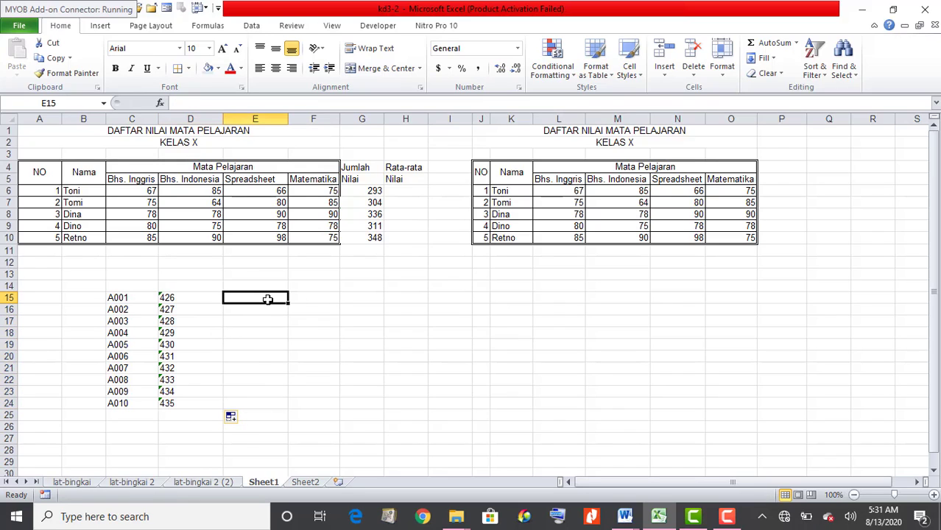
{"action": "type", "text": "'"}
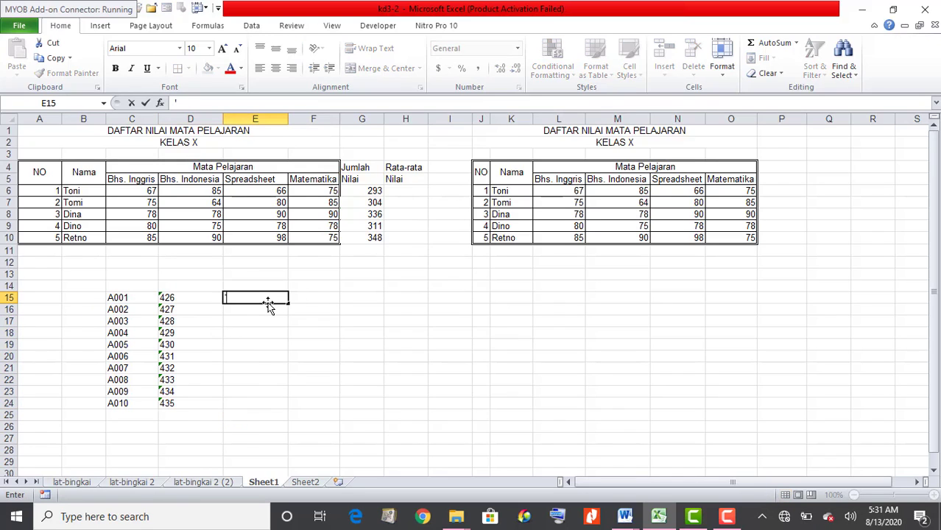
{"action": "type", "text": "426"}
{"action": "key", "text": "Return"}
{"action": "left_click", "coordinate": [270, 297]}
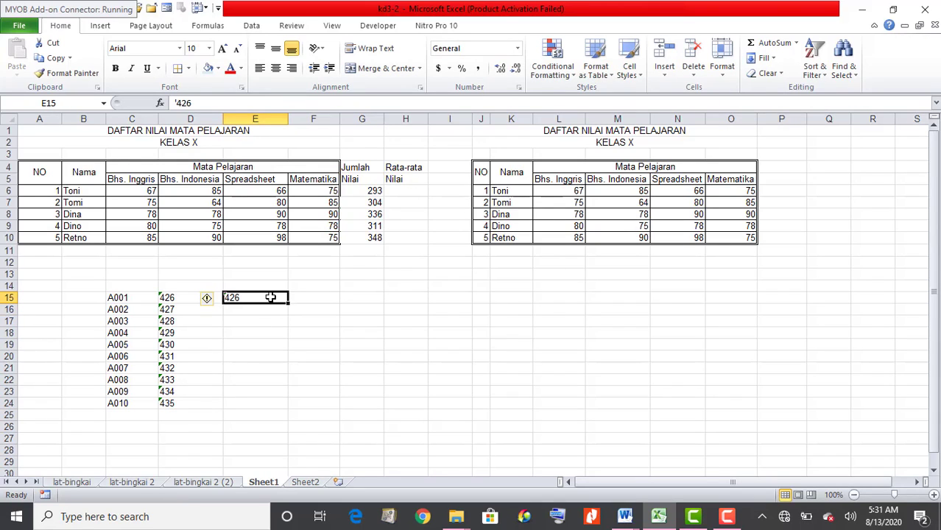
{"action": "left_click", "coordinate": [51, 57]}
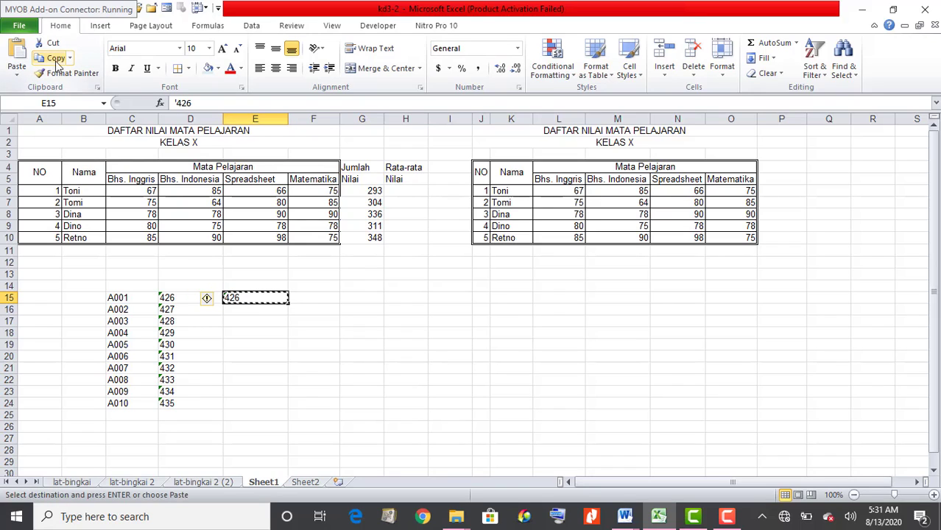
{"action": "left_click_drag", "start_coordinate": [273, 298], "coordinate": [272, 398]}
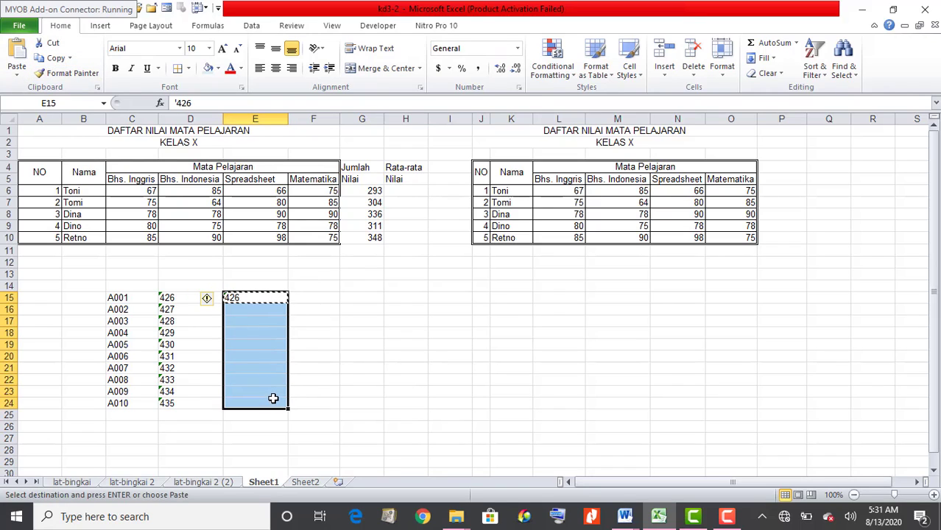
{"action": "left_click", "coordinate": [17, 55]}
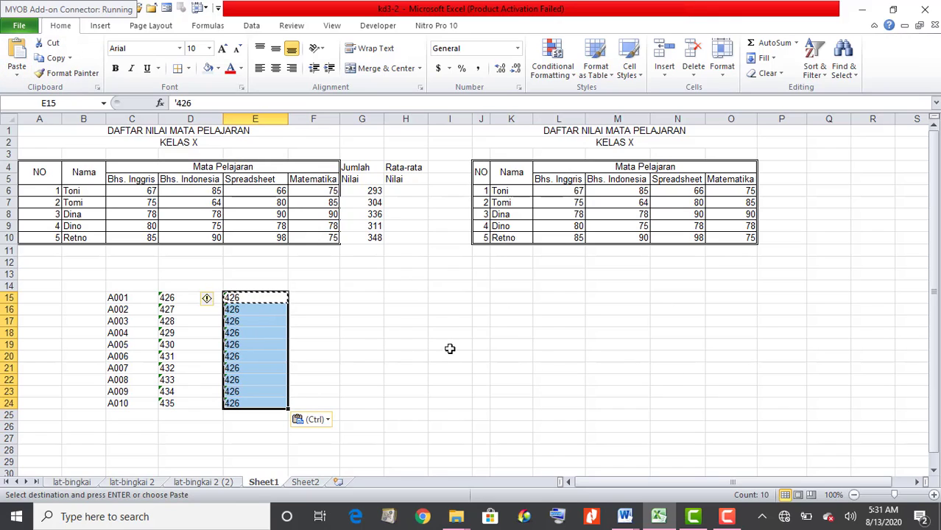
{"action": "double_click", "coordinate": [274, 297]}
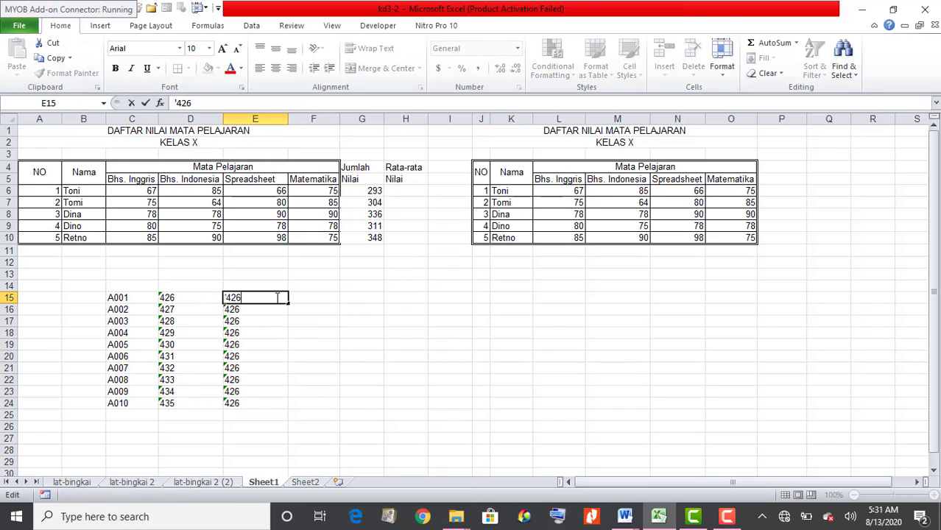
{"action": "left_click", "coordinate": [269, 335]}
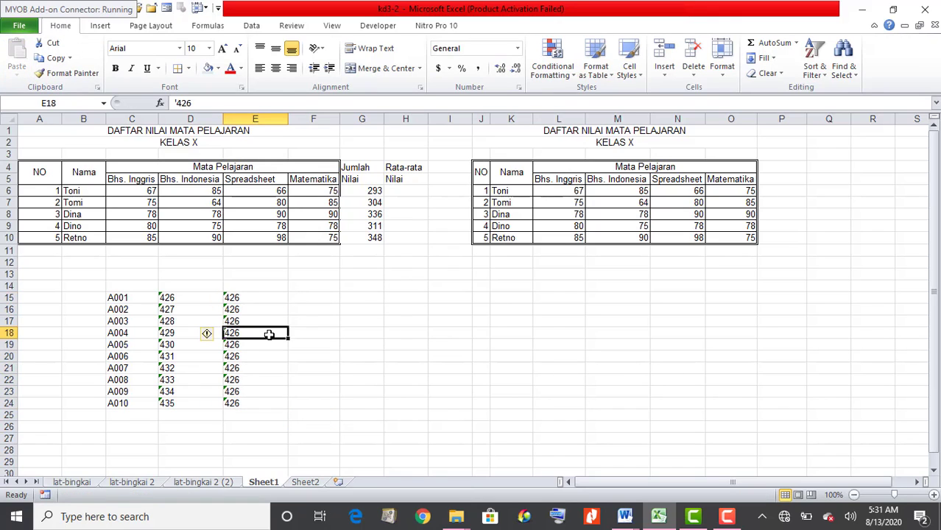
{"action": "left_click", "coordinate": [270, 298]}
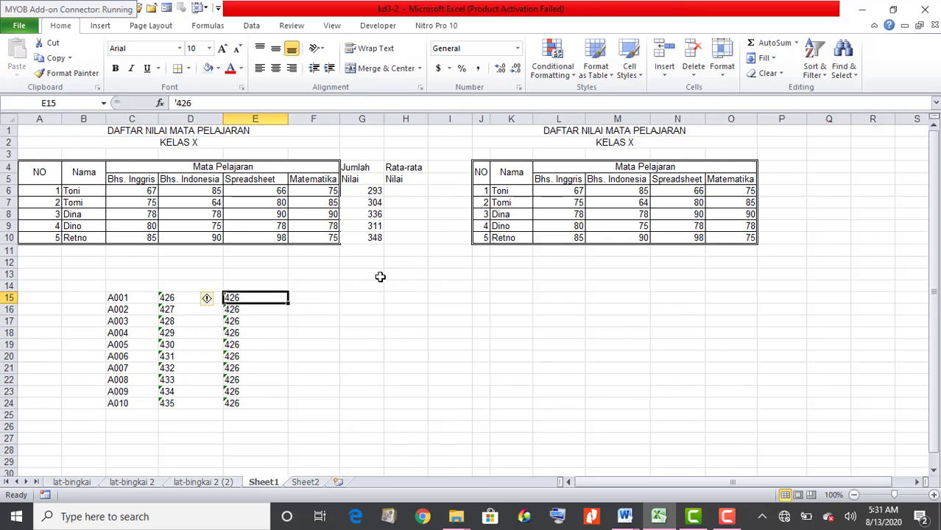
Refill the Jumlah Nilai formula from G6 through G10, and select the first Rata-rata Nilai cell, H6
{"action": "left_click", "coordinate": [405, 190]}
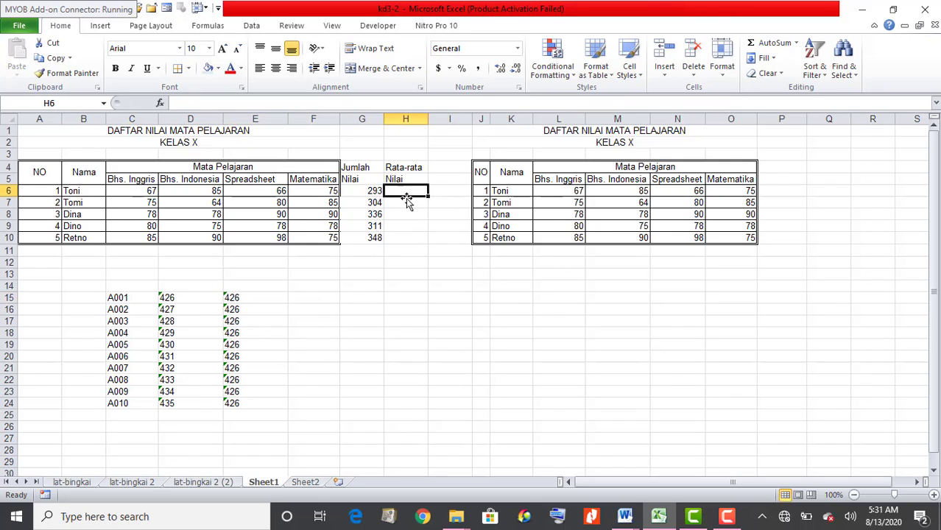
{"action": "left_click", "coordinate": [362, 193]}
{"action": "left_click_drag", "start_coordinate": [371, 198], "coordinate": [380, 240]}
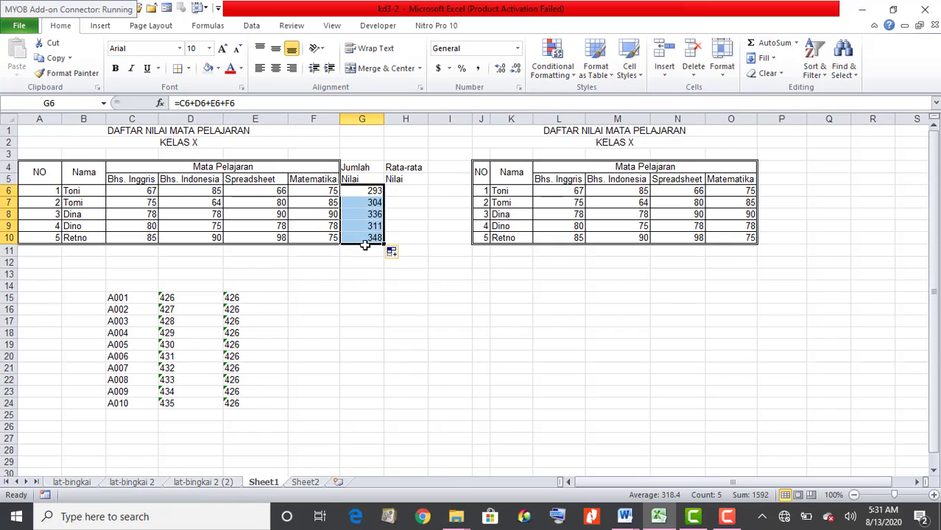
{"action": "left_click", "coordinate": [411, 190]}
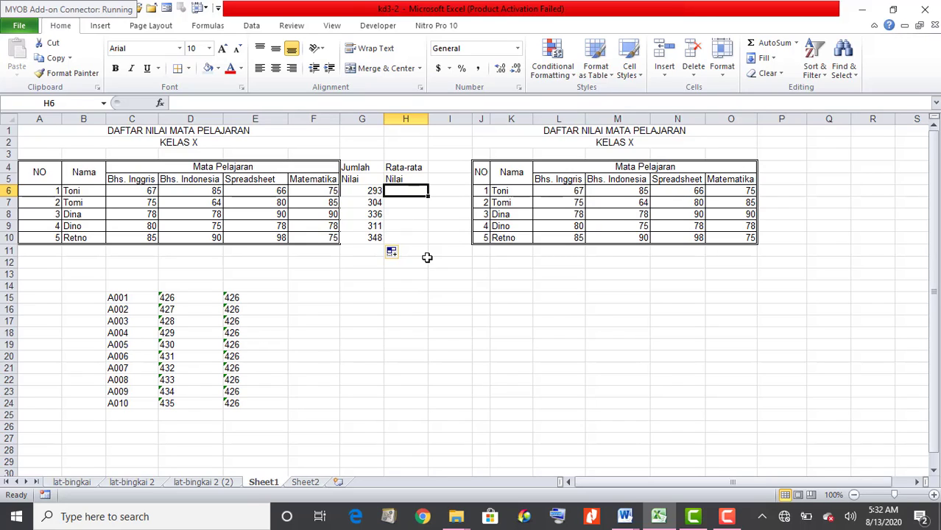
Enter the average formula =(C6+D6+E6+F6)/4 in H6 and fill it down through H10
{"action": "type", "text": "="}
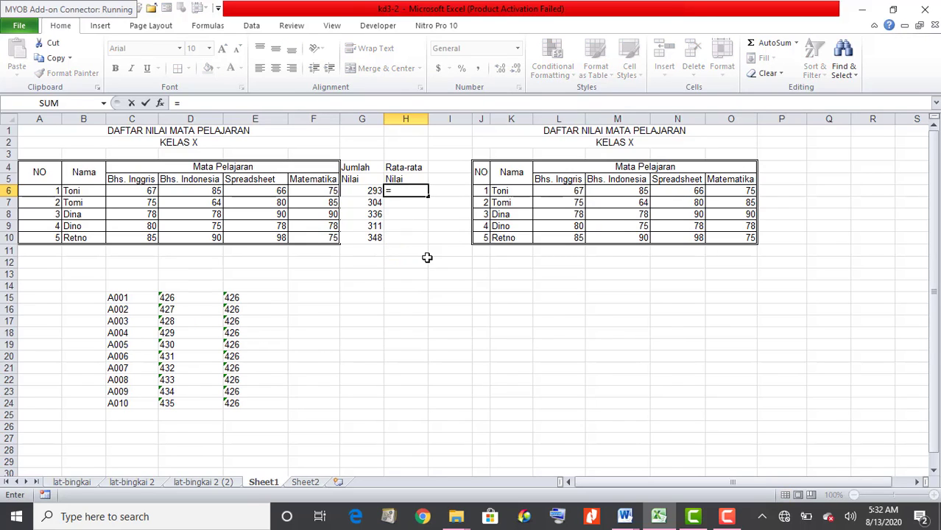
{"action": "type", "text": "("}
{"action": "left_click", "coordinate": [149, 192]}
{"action": "type", "text": "+"}
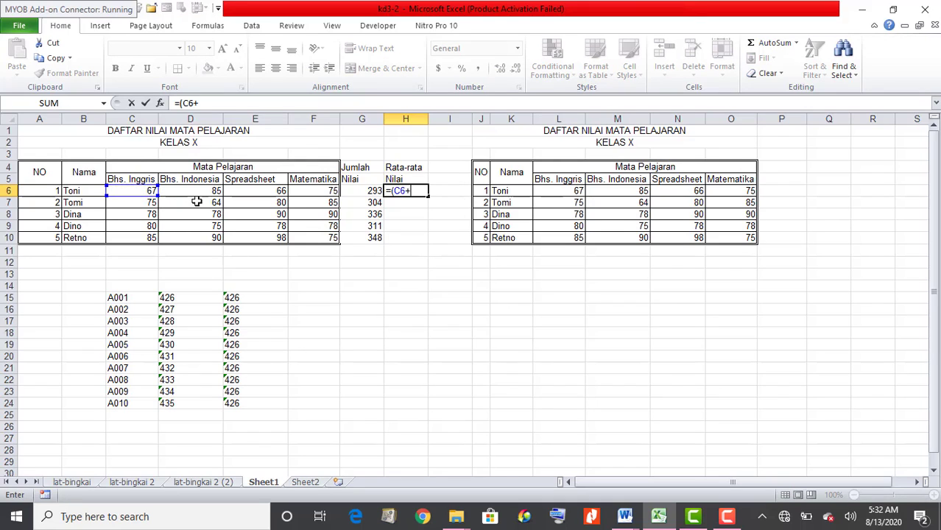
{"action": "left_click", "coordinate": [210, 190]}
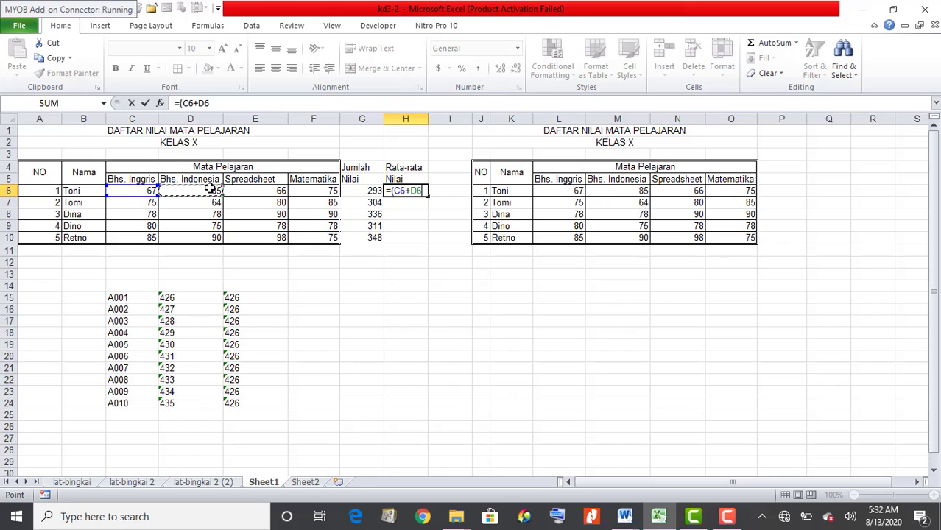
{"action": "type", "text": "+"}
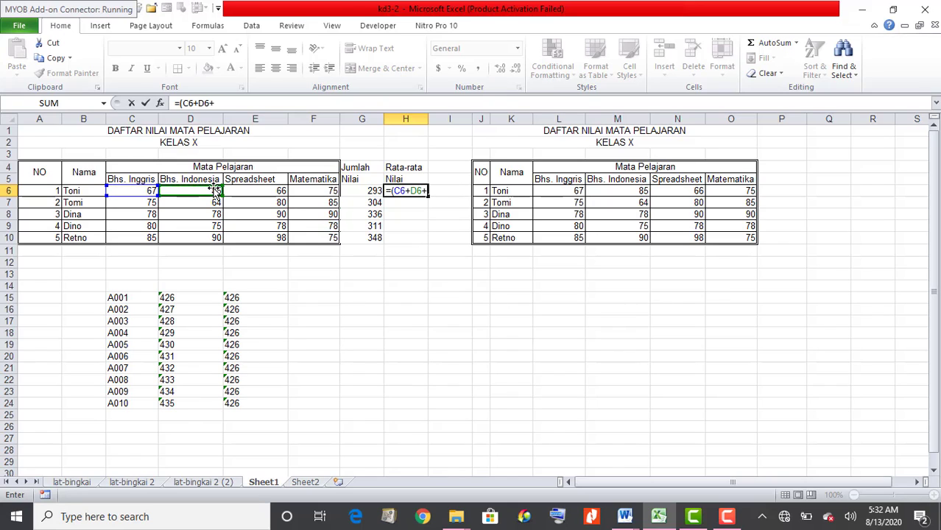
{"action": "left_click", "coordinate": [252, 190]}
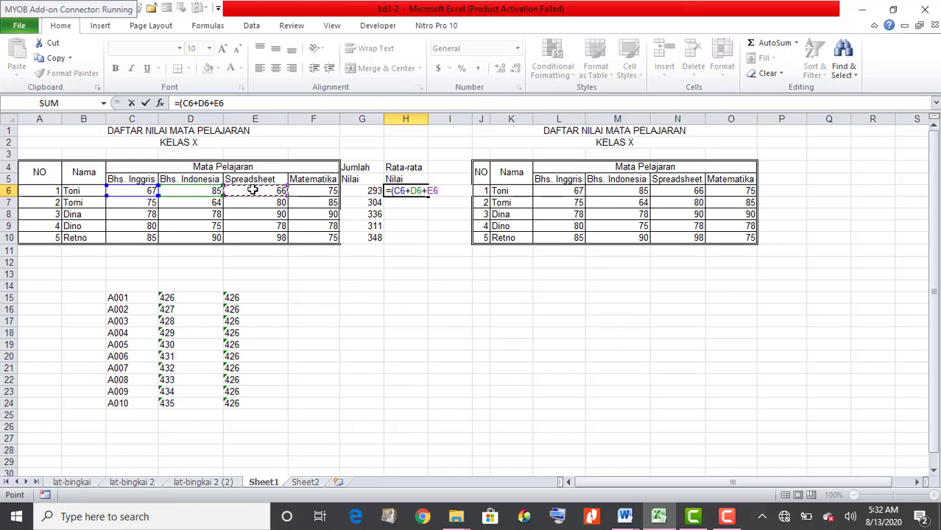
{"action": "type", "text": "+"}
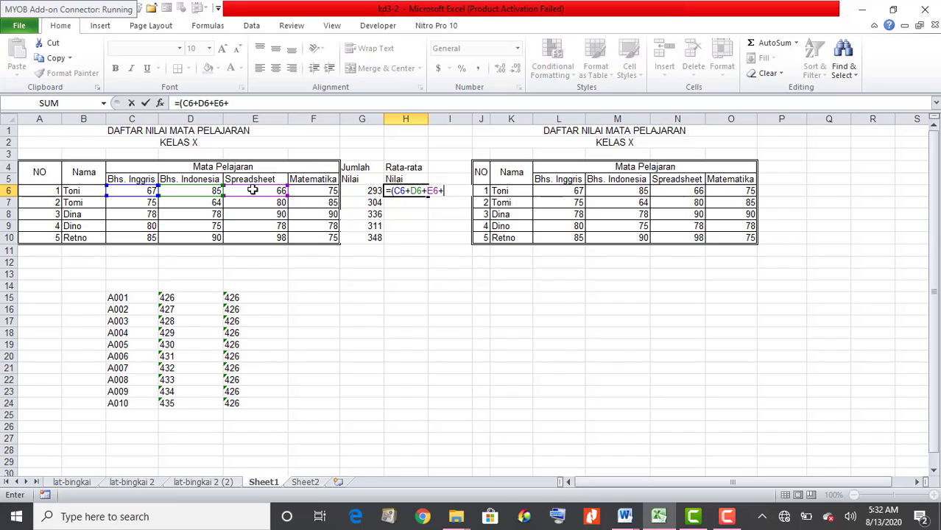
{"action": "left_click", "coordinate": [319, 190]}
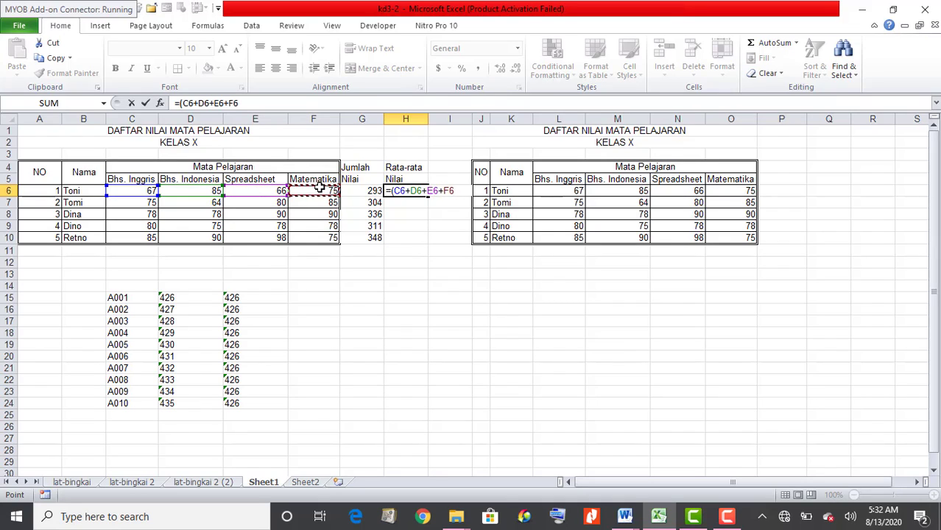
{"action": "type", "text": ")"}
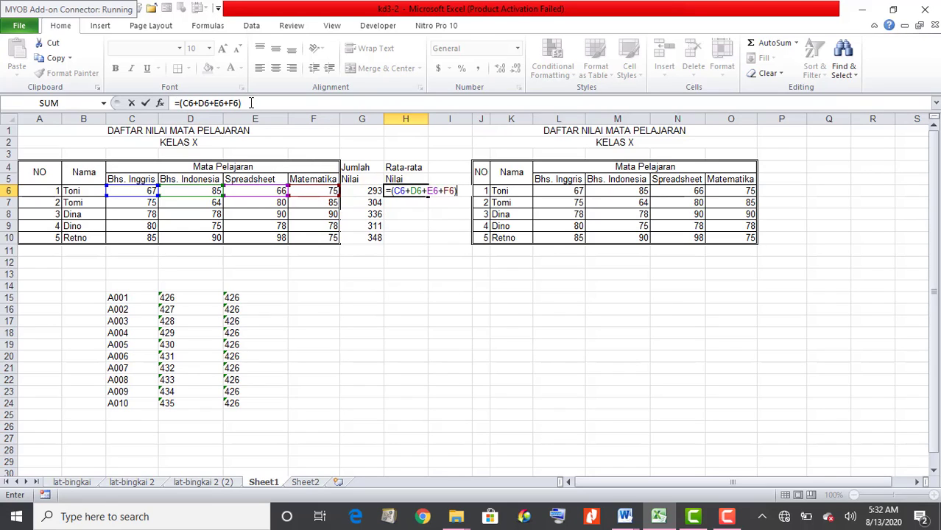
{"action": "type", "text": "/4"}
{"action": "key", "text": "Return"}
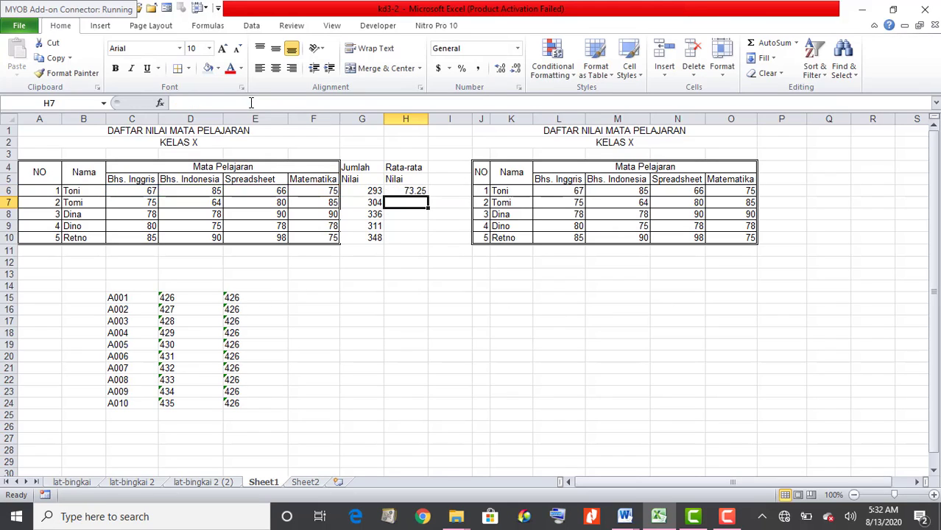
{"action": "left_click", "coordinate": [397, 189]}
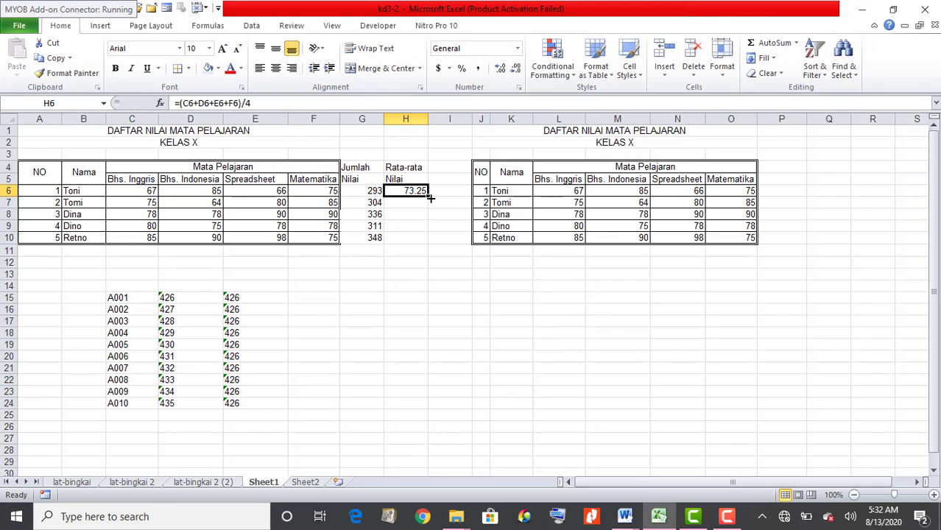
{"action": "left_click_drag", "start_coordinate": [430, 197], "coordinate": [434, 250]}
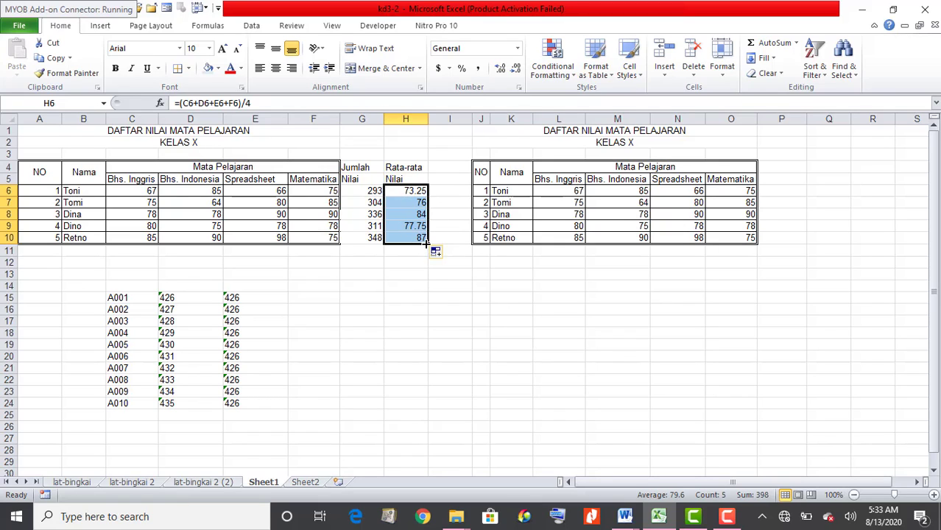
{"action": "left_click", "coordinate": [518, 87]}
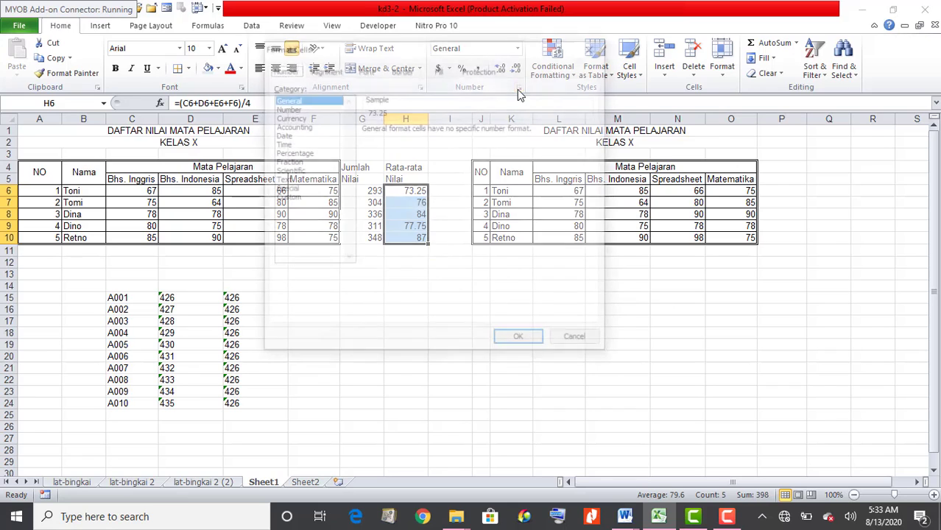
{"action": "left_click", "coordinate": [302, 108]}
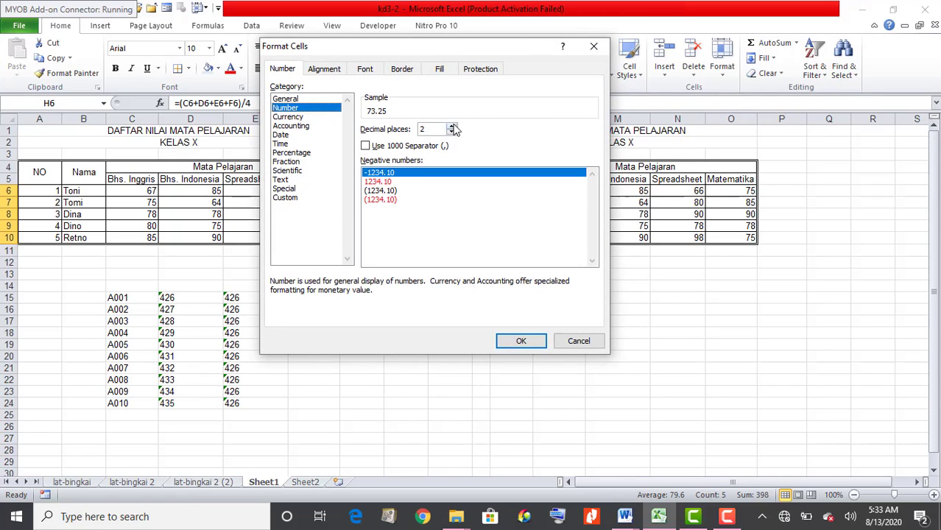
{"action": "left_click", "coordinate": [579, 343]}
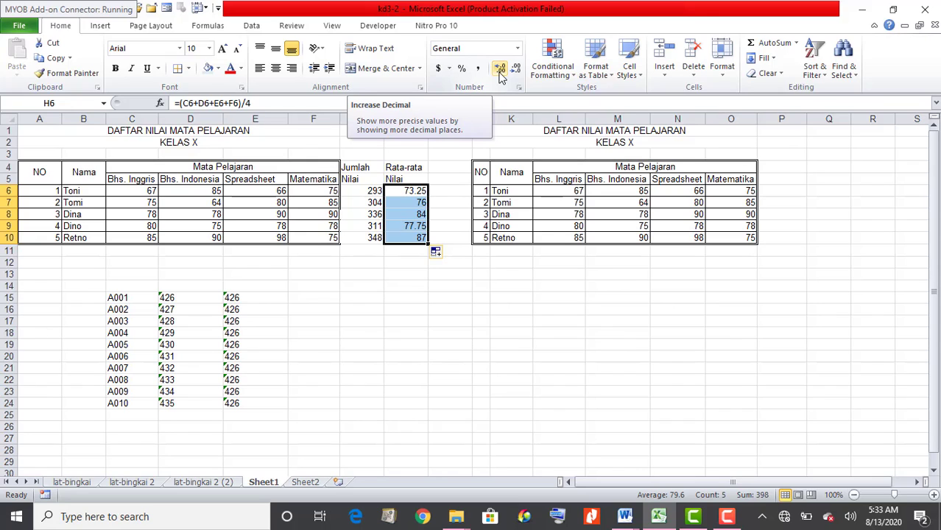
Adjust the decimal places of the averages in H6:H10, ending with two decimals
{"action": "left_click", "coordinate": [499, 70]}
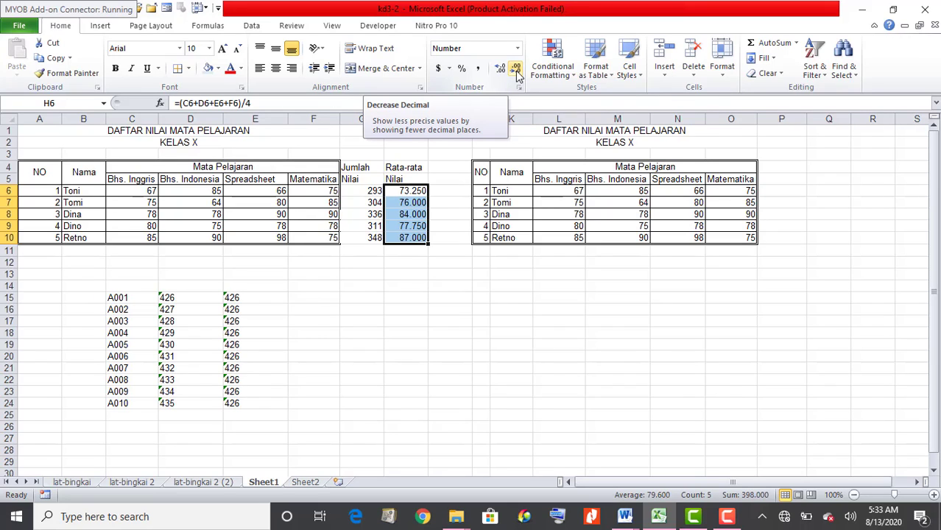
{"action": "left_click", "coordinate": [516, 72]}
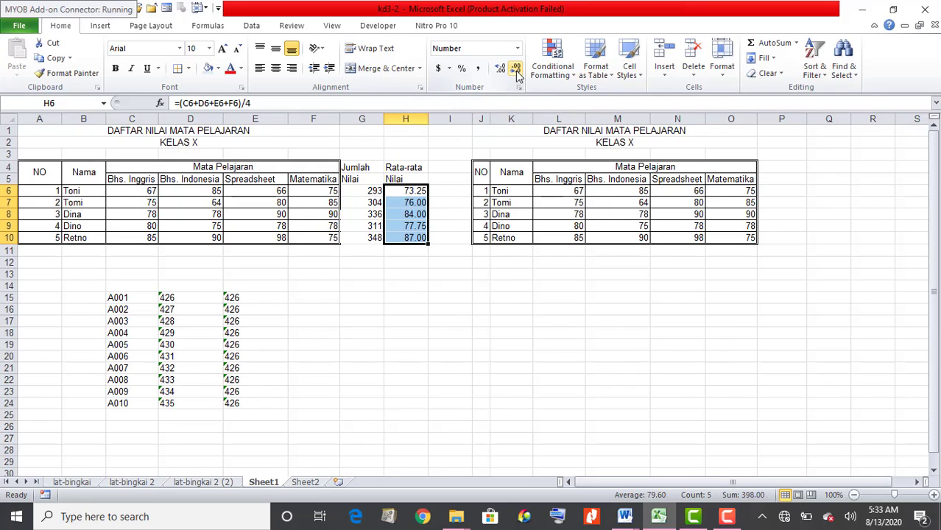
{"action": "left_click", "coordinate": [518, 71]}
{"action": "left_click", "coordinate": [499, 72]}
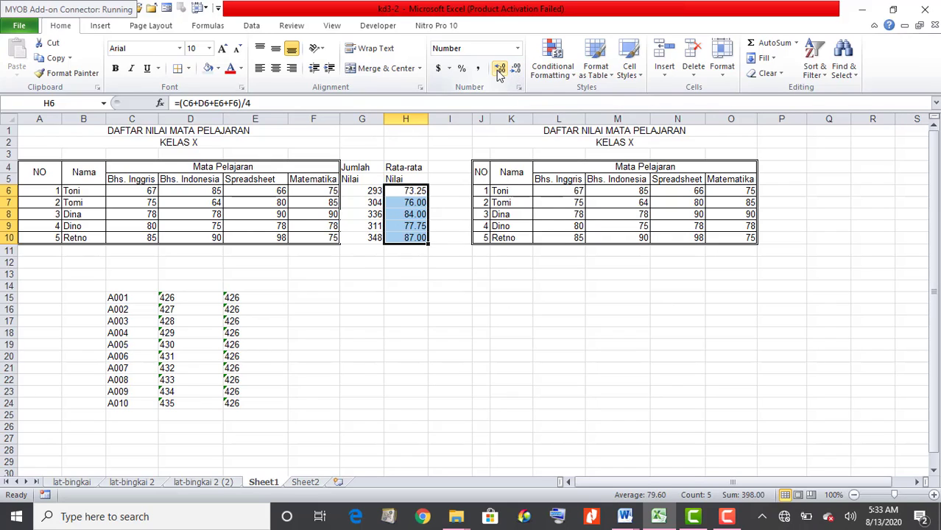
{"action": "left_click", "coordinate": [500, 72]}
{"action": "left_click", "coordinate": [517, 72]}
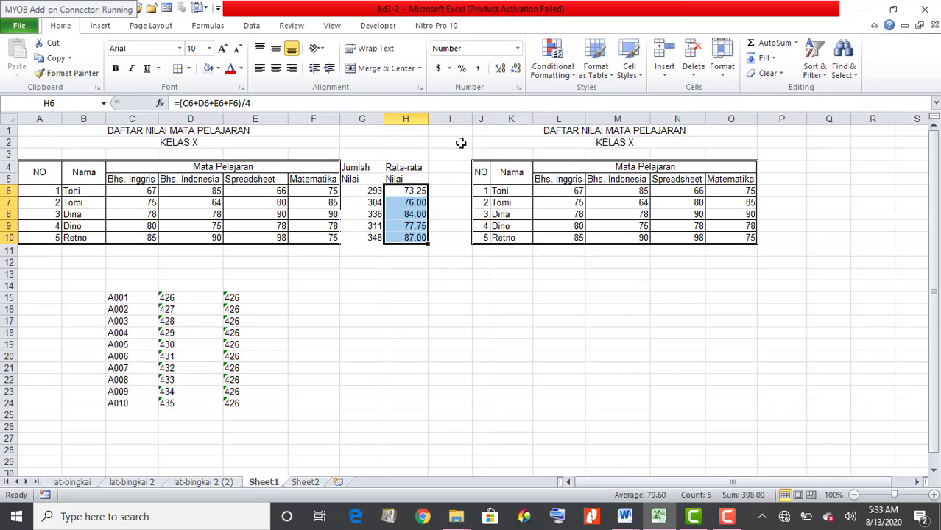
Insert an empty column at column I, between the Rata-rata Nilai column and the second table
{"action": "left_click", "coordinate": [455, 117]}
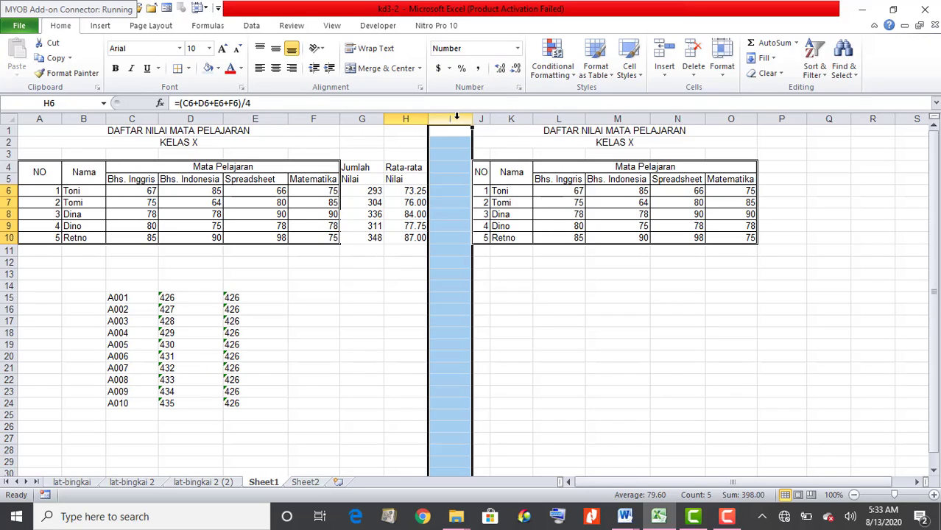
{"action": "left_click", "coordinate": [661, 50]}
{"action": "left_click", "coordinate": [603, 274]}
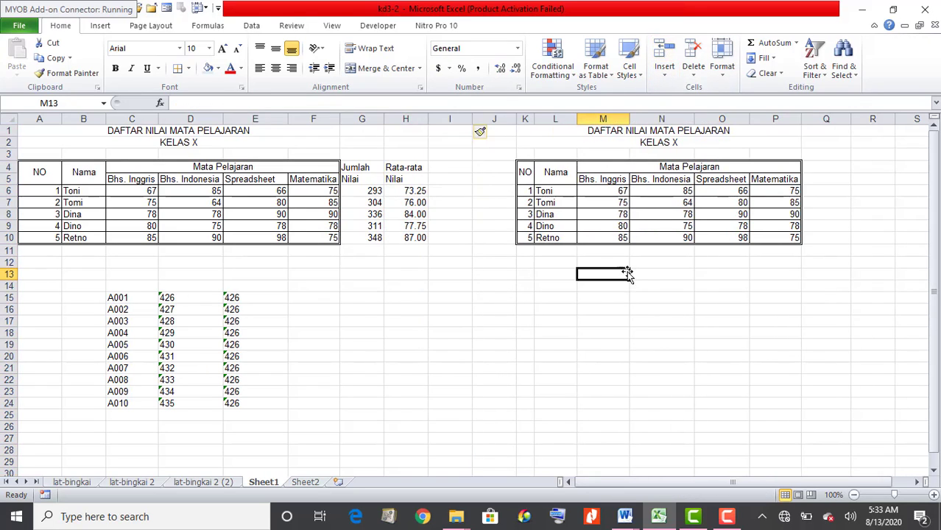
Copy the Rata-rata Nilai heading from H4:H5 into I4:I5
{"action": "left_click", "coordinate": [408, 193]}
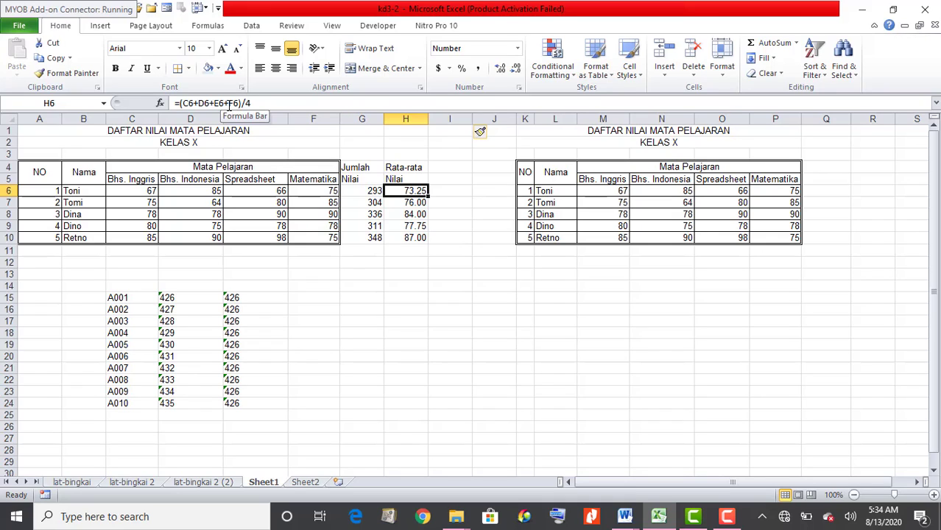
{"action": "left_click_drag", "start_coordinate": [427, 168], "coordinate": [454, 196]}
{"action": "left_click", "coordinate": [454, 198]}
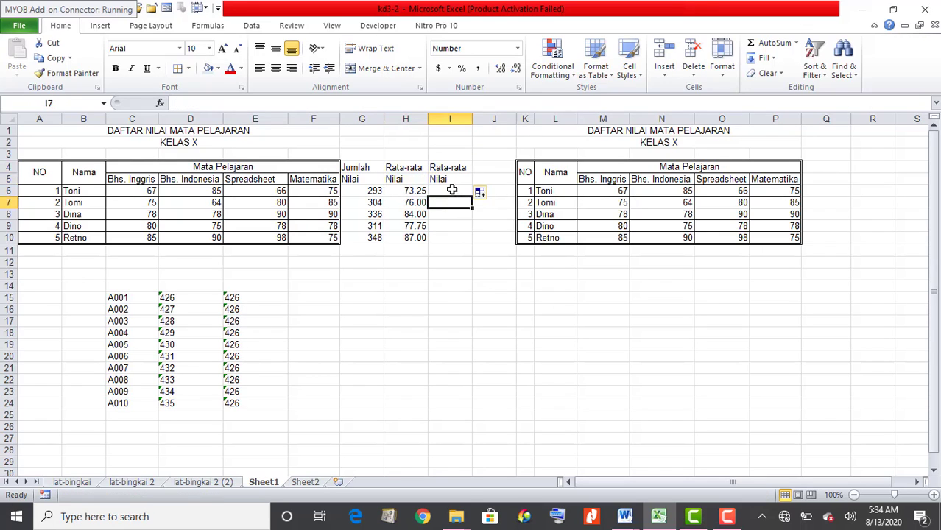
Calculate the average in I6 from the Jumlah Nilai cell with =G6/4 and fill it down through I10
{"action": "left_click", "coordinate": [451, 190]}
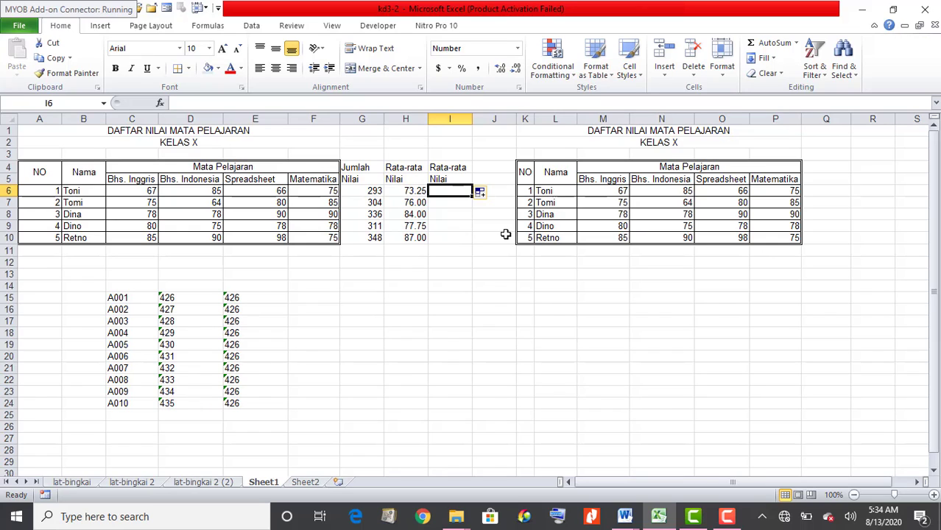
{"action": "type", "text": "="}
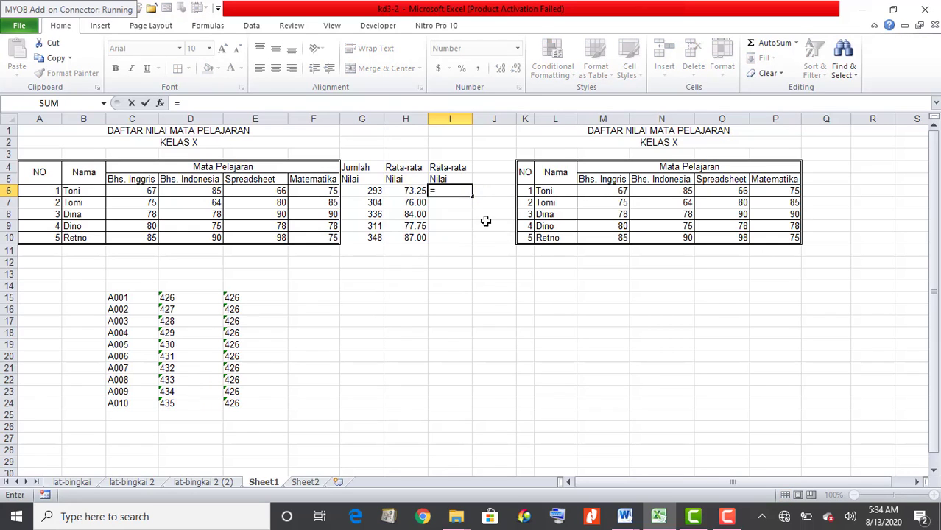
{"action": "left_click", "coordinate": [362, 191]}
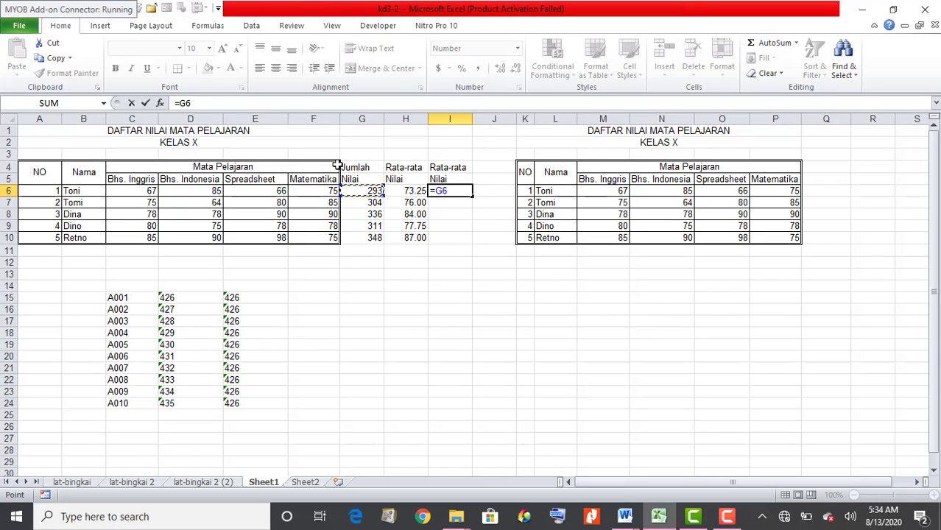
{"action": "type", "text": "/4"}
{"action": "key", "text": "Return"}
{"action": "left_click", "coordinate": [434, 190]}
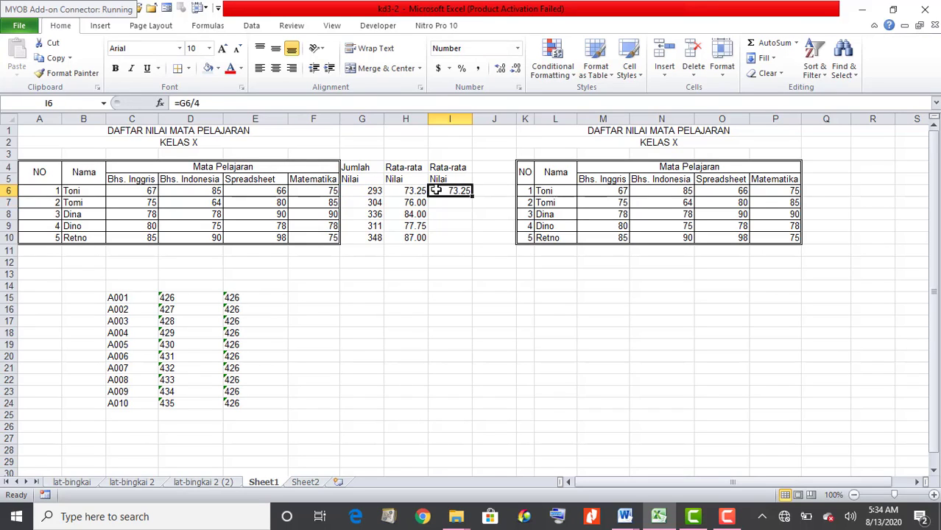
{"action": "left_click_drag", "start_coordinate": [472, 196], "coordinate": [477, 240]}
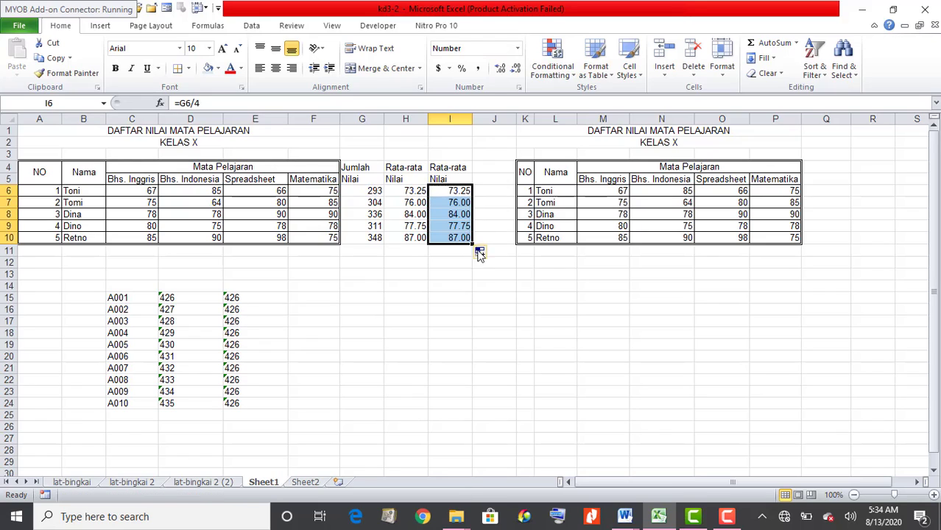
Compare the formulas behind the Jumlah Nilai cell G6 and the two Rata-rata Nilai cells H6 and I6
{"action": "left_click", "coordinate": [368, 191]}
{"action": "left_click", "coordinate": [451, 192]}
{"action": "left_click", "coordinate": [372, 191]}
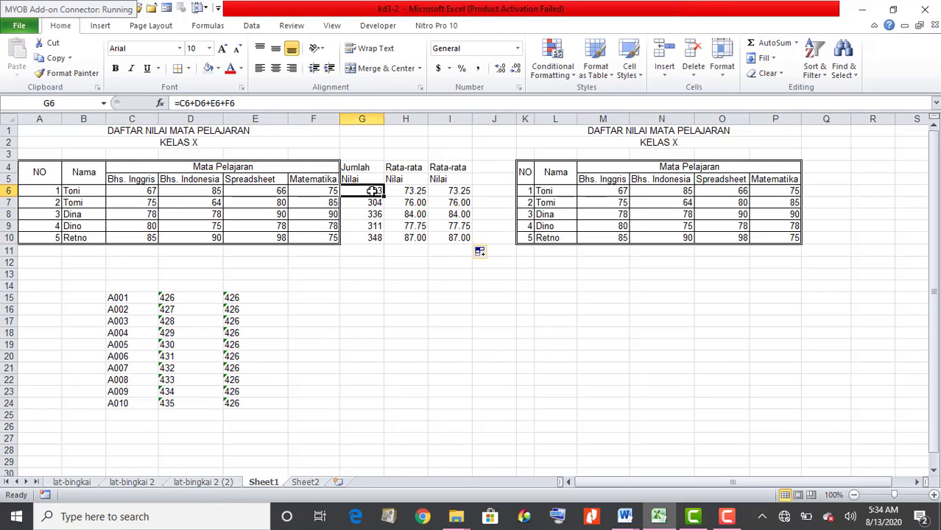
{"action": "left_click", "coordinate": [466, 190]}
{"action": "left_click", "coordinate": [368, 191]}
{"action": "left_click", "coordinate": [455, 191]}
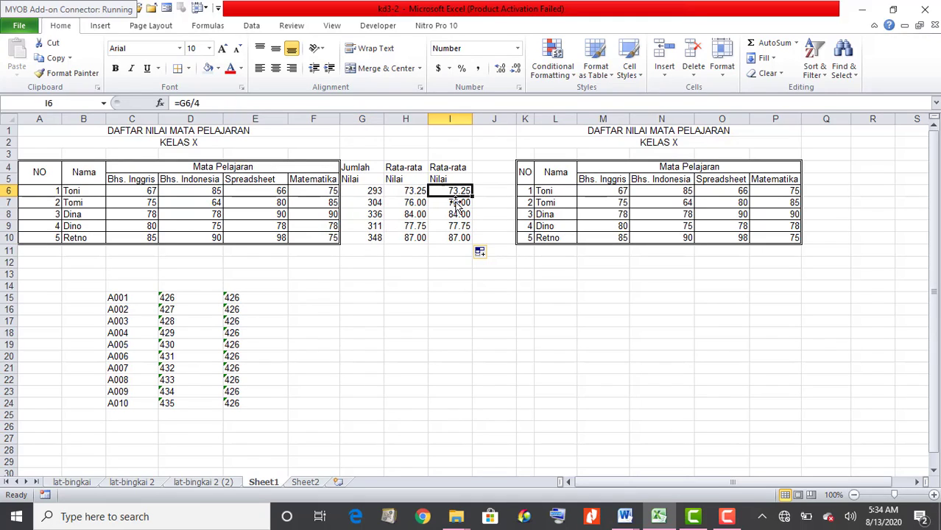
{"action": "left_click", "coordinate": [402, 191]}
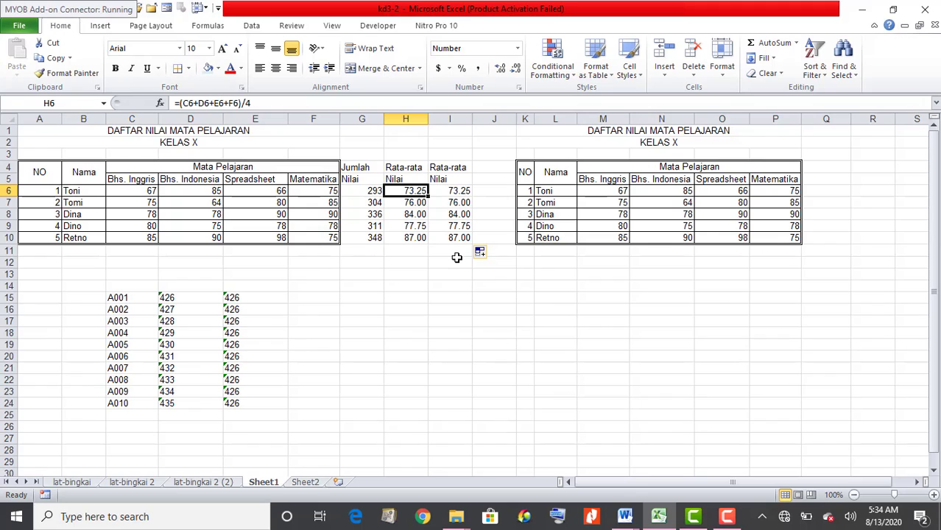
{"action": "left_click", "coordinate": [462, 192]}
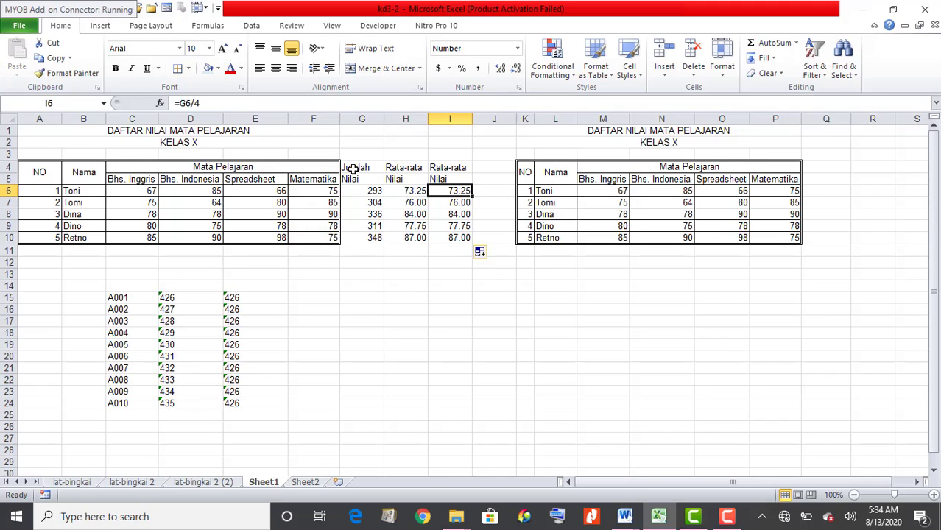
Set double-line borders on the outer edges of the Jumlah Nilai and Rata-rata Nilai columns in G4:I10
{"action": "left_click_drag", "start_coordinate": [352, 171], "coordinate": [445, 233]}
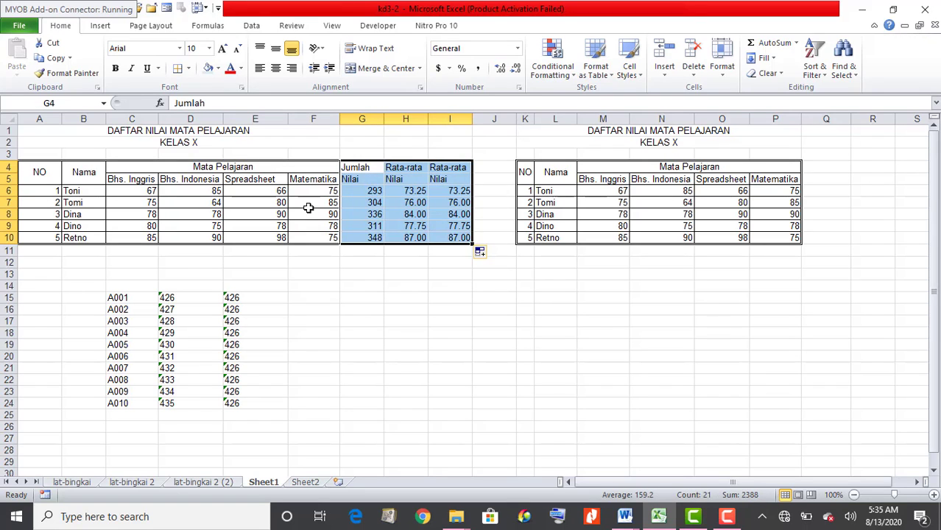
{"action": "left_click", "coordinate": [177, 70]}
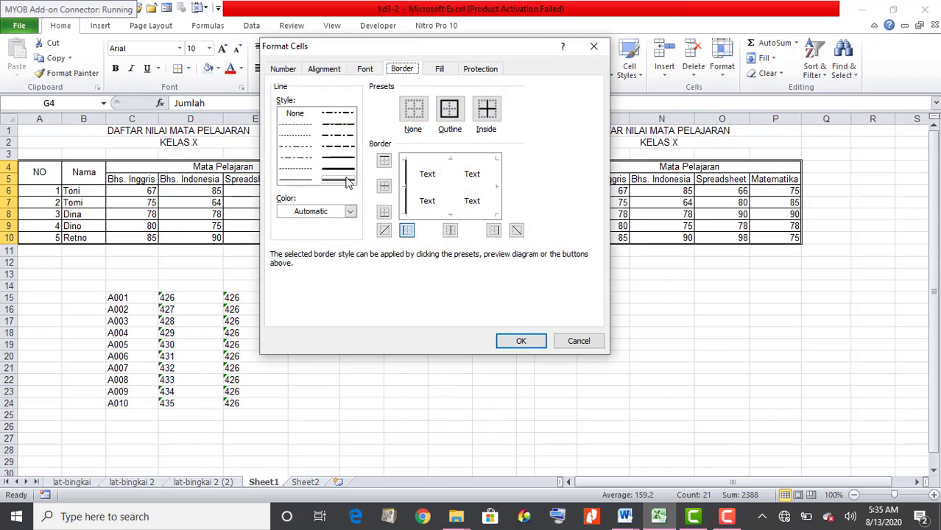
{"action": "left_click", "coordinate": [493, 230]}
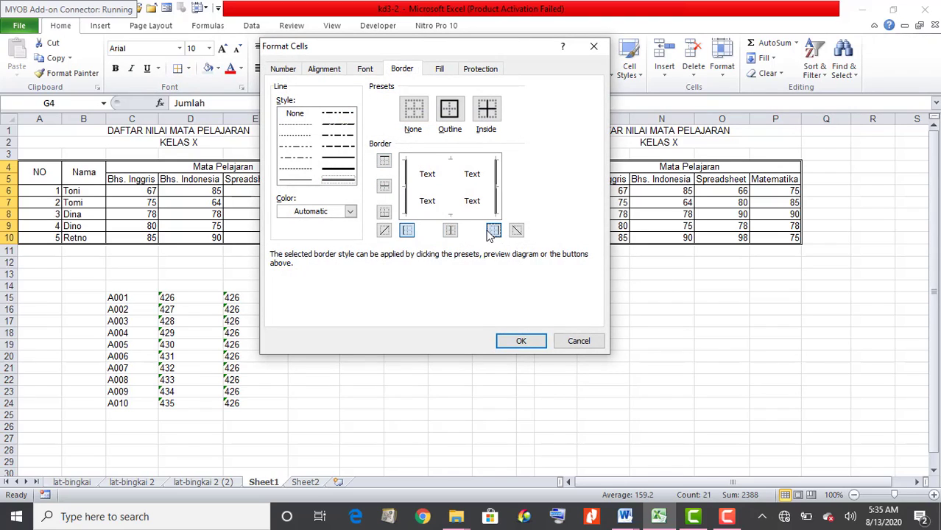
{"action": "left_click", "coordinate": [384, 212]}
{"action": "left_click", "coordinate": [384, 160]}
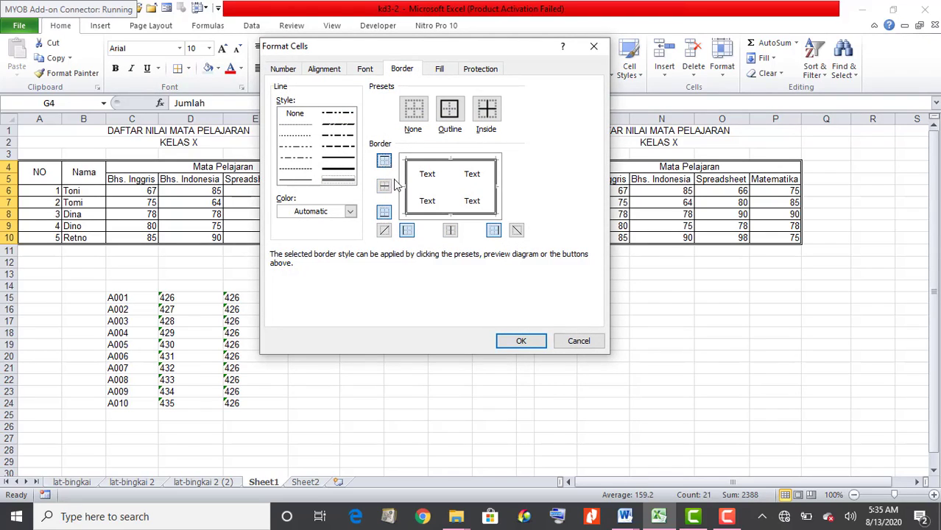
Replace the left border of G4:I10 with a thin single line, add thin inside horizontal and vertical lines, and apply the borders
{"action": "left_click", "coordinate": [406, 231]}
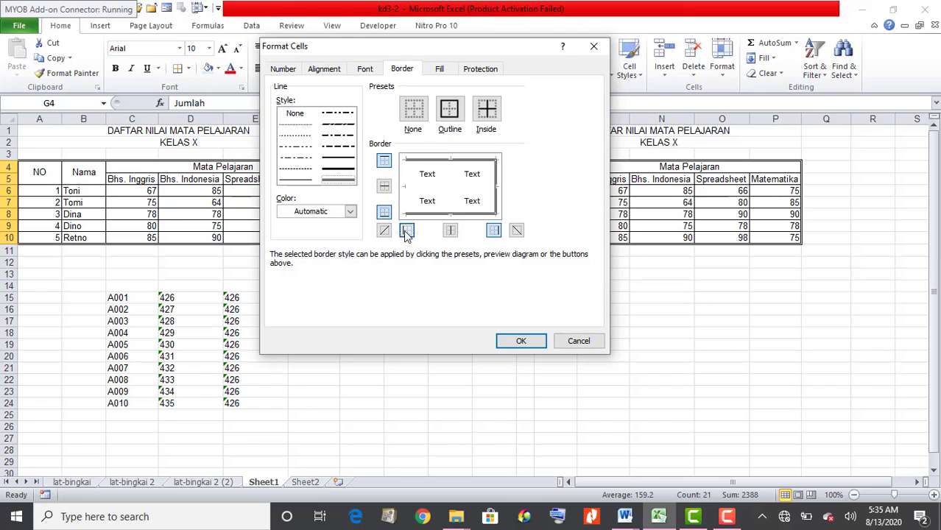
{"action": "left_click", "coordinate": [296, 180]}
{"action": "left_click_drag", "start_coordinate": [410, 59], "coordinate": [654, 70]}
{"action": "left_click", "coordinate": [651, 241]}
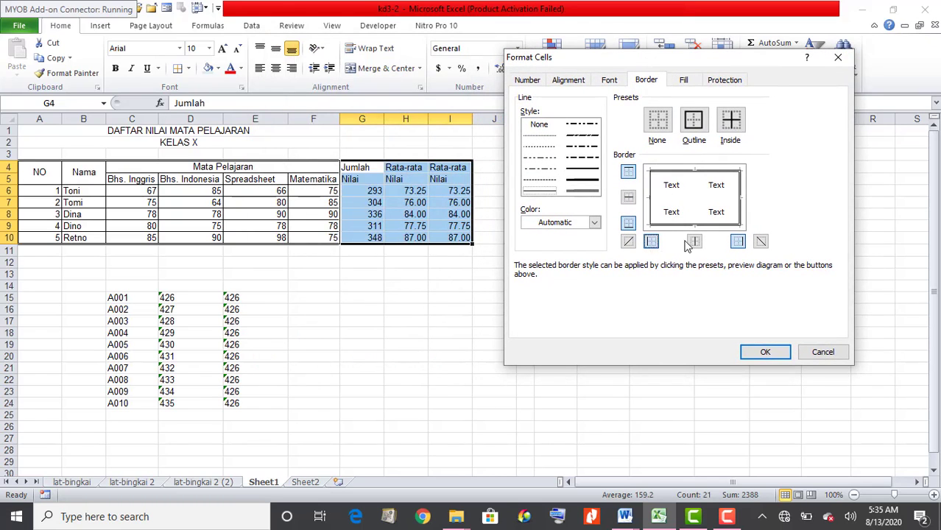
{"action": "left_click", "coordinate": [694, 242]}
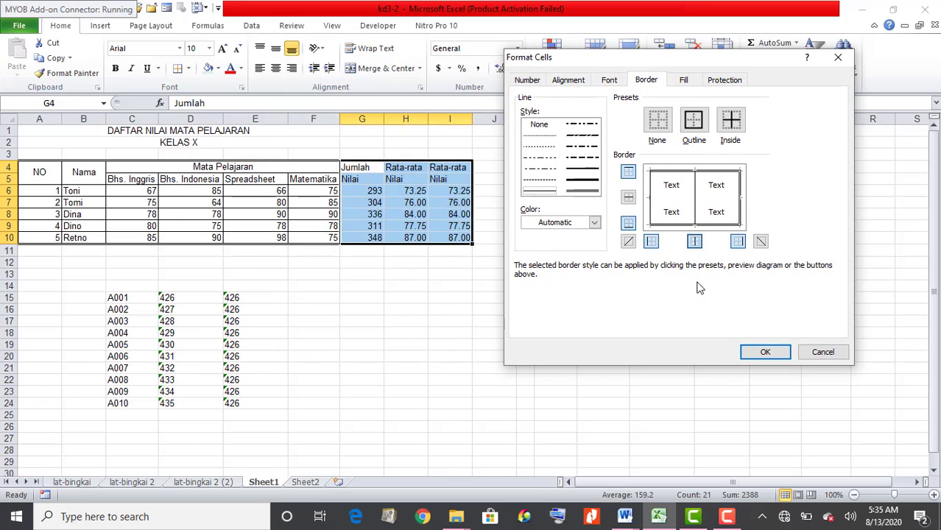
{"action": "left_click", "coordinate": [628, 197]}
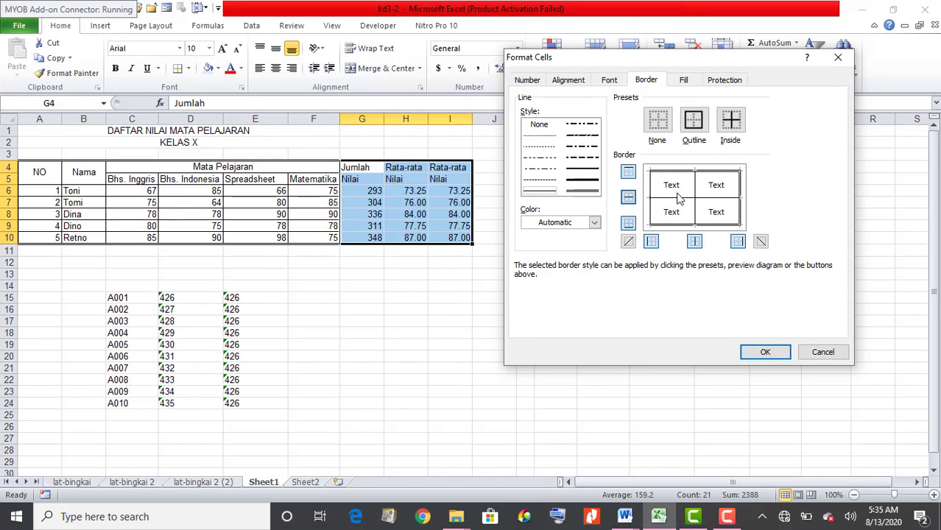
{"action": "left_click", "coordinate": [767, 351]}
{"action": "left_click", "coordinate": [557, 308]}
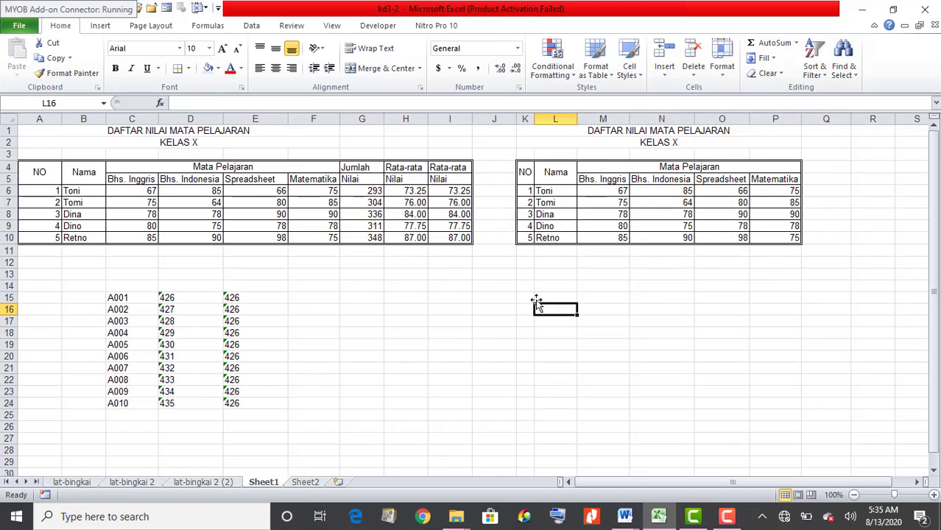
Remove the inside horizontal border between the two heading rows in G4:I5
{"action": "left_click_drag", "start_coordinate": [347, 170], "coordinate": [437, 171]}
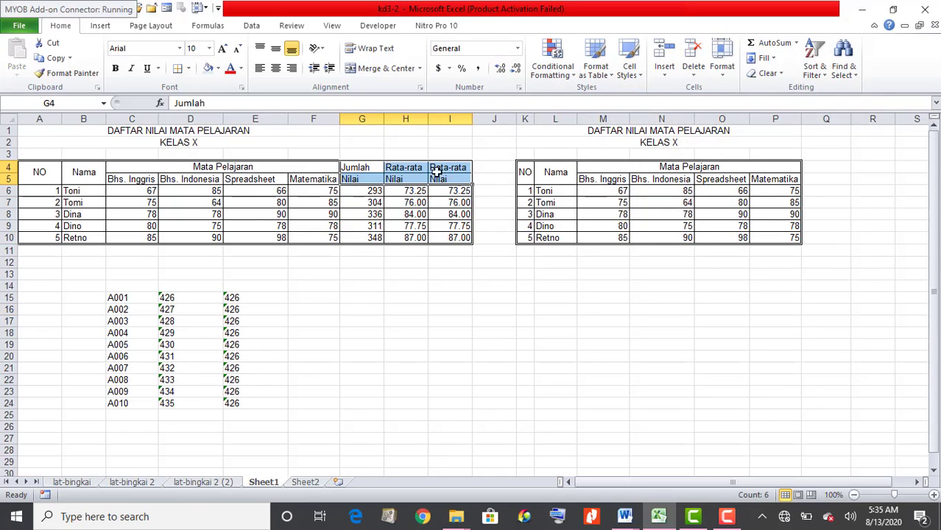
{"action": "left_click", "coordinate": [242, 86]}
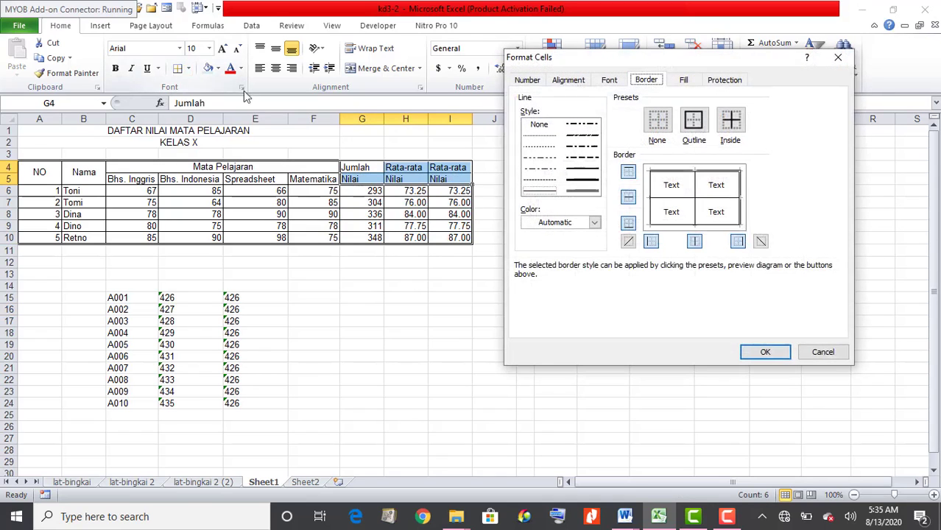
{"action": "left_click", "coordinate": [628, 199]}
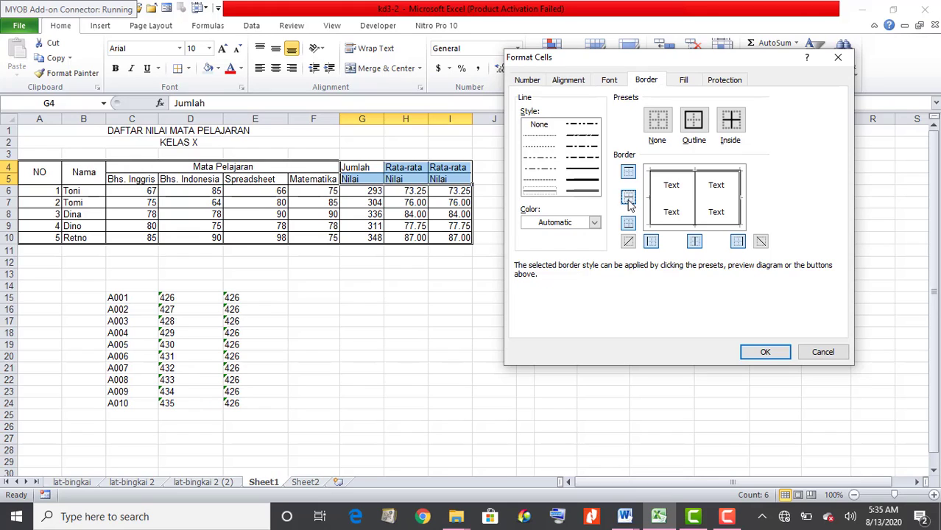
Center the headings in G4:I5 both horizontally and vertically and apply the cell formatting
{"action": "left_click", "coordinate": [571, 81]}
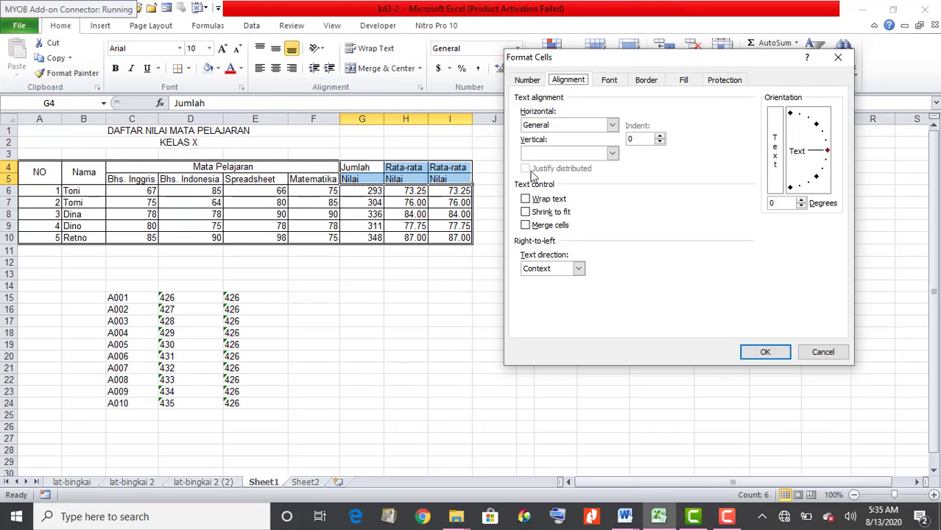
{"action": "left_click", "coordinate": [612, 126]}
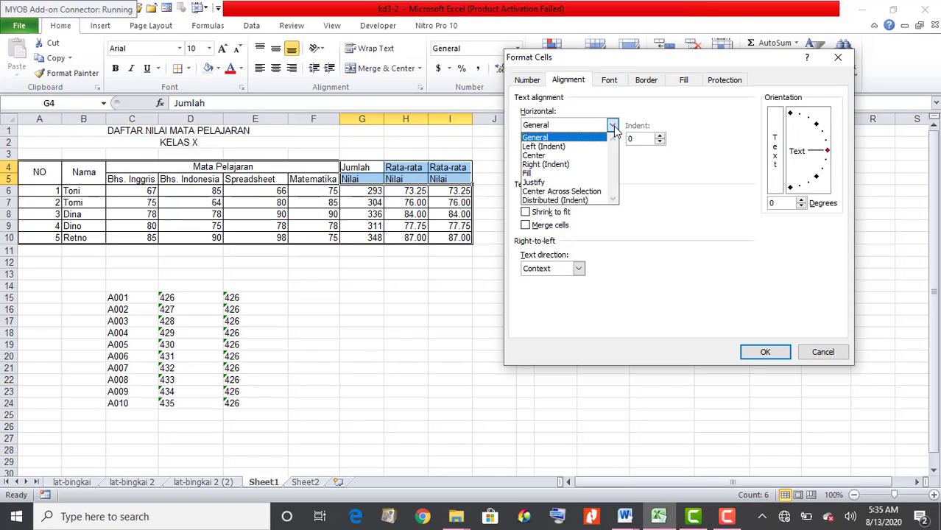
{"action": "left_click", "coordinate": [589, 156]}
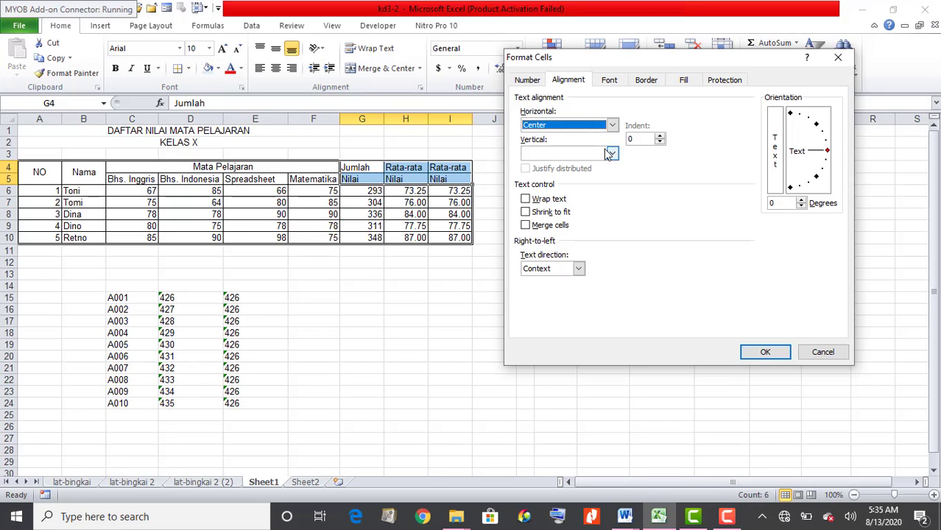
{"action": "left_click", "coordinate": [612, 153]}
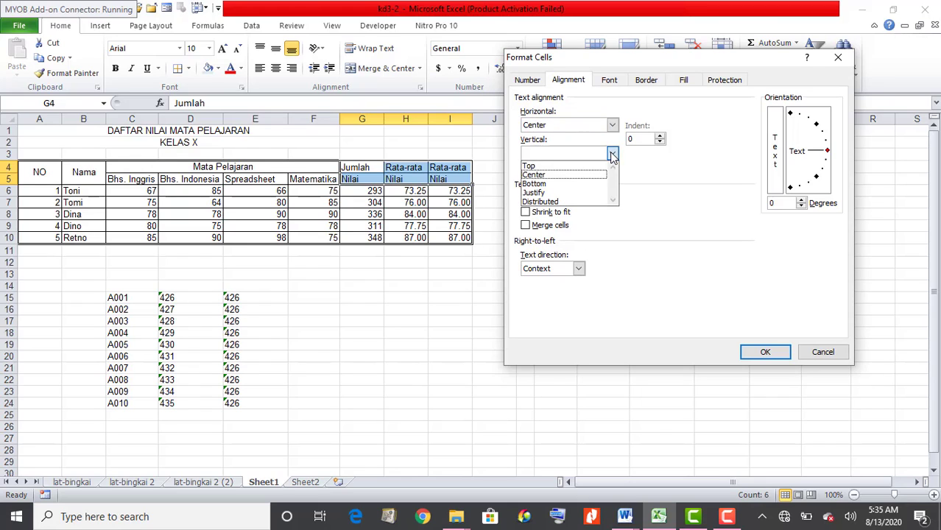
{"action": "left_click", "coordinate": [586, 172]}
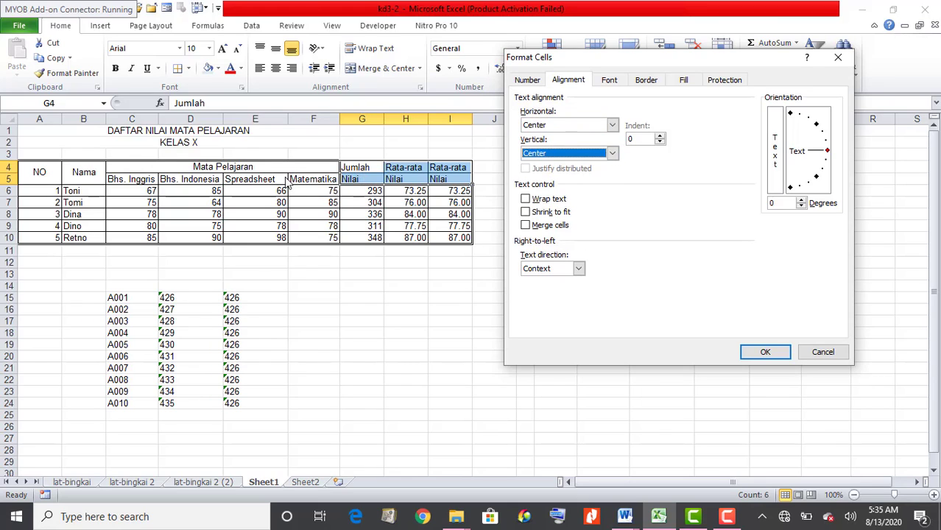
{"action": "left_click", "coordinate": [765, 351]}
{"action": "left_click", "coordinate": [567, 335]}
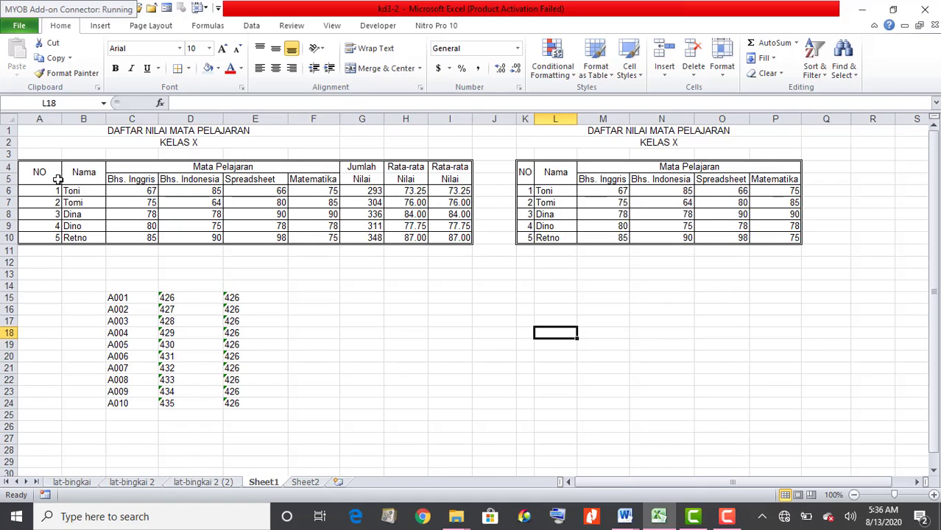
Narrow the first table's NO column and insert an empty column before it
{"action": "left_click_drag", "start_coordinate": [62, 118], "coordinate": [46, 121]}
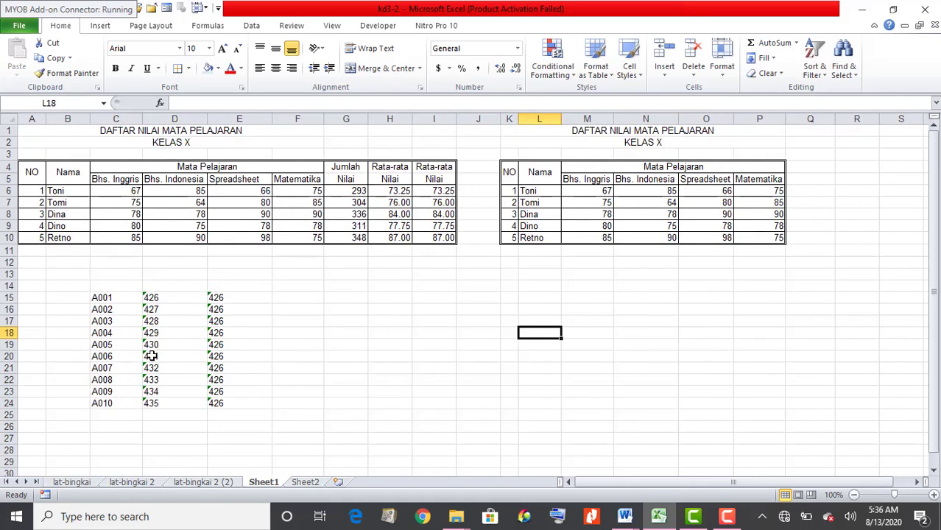
{"action": "left_click", "coordinate": [32, 119]}
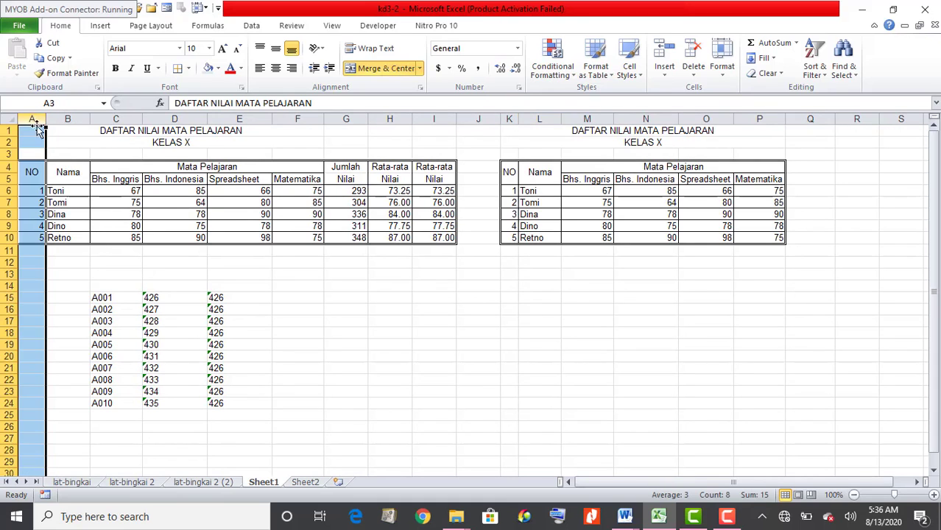
{"action": "left_click", "coordinate": [667, 70]}
{"action": "left_click", "coordinate": [401, 358]}
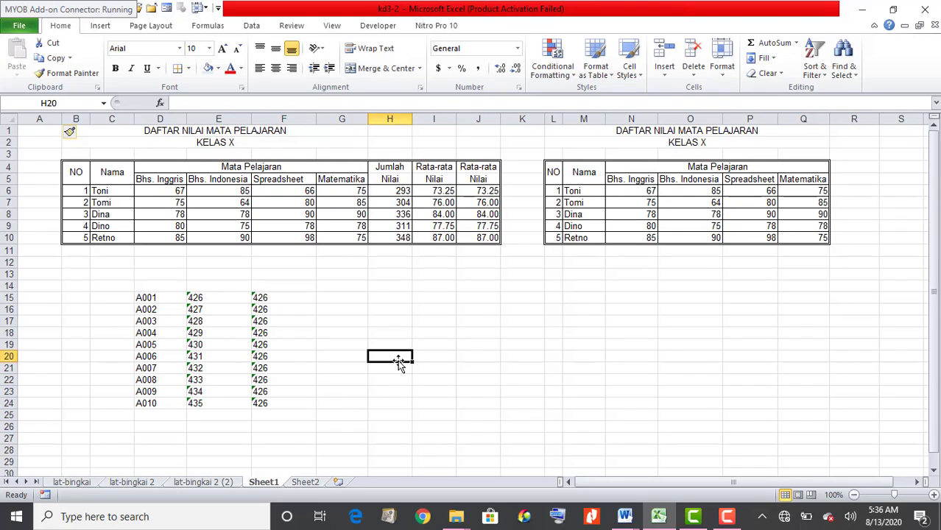
Review the autofilled code and number series in D15:F24, including the contents of E15 and F15
{"action": "left_click", "coordinate": [462, 295]}
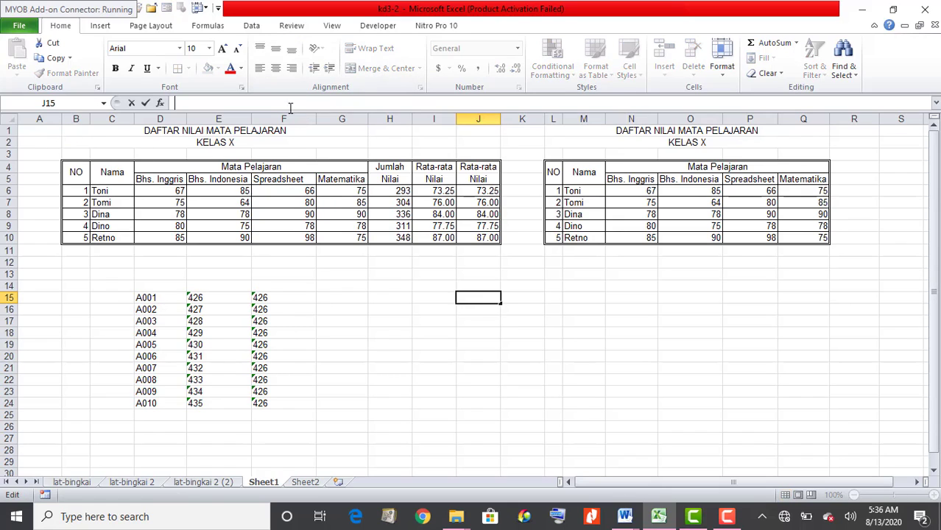
{"action": "left_click", "coordinate": [298, 273]}
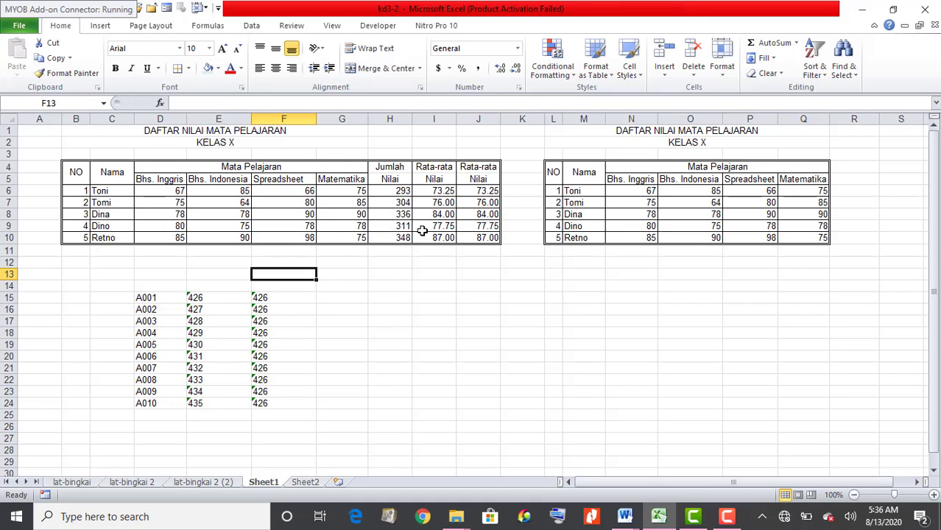
{"action": "left_click_drag", "start_coordinate": [258, 298], "coordinate": [271, 404]}
{"action": "left_click_drag", "start_coordinate": [193, 298], "coordinate": [199, 405]}
{"action": "left_click_drag", "start_coordinate": [141, 298], "coordinate": [151, 404]}
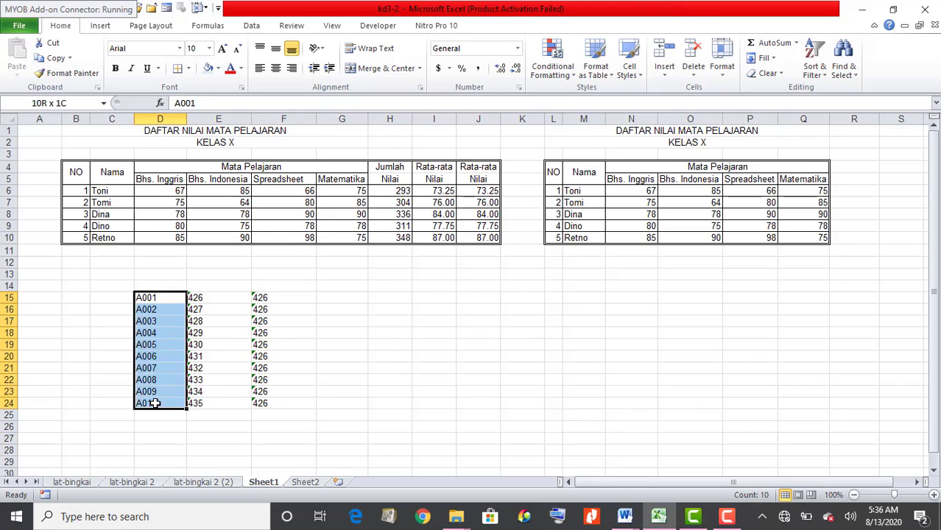
{"action": "left_click", "coordinate": [209, 299]}
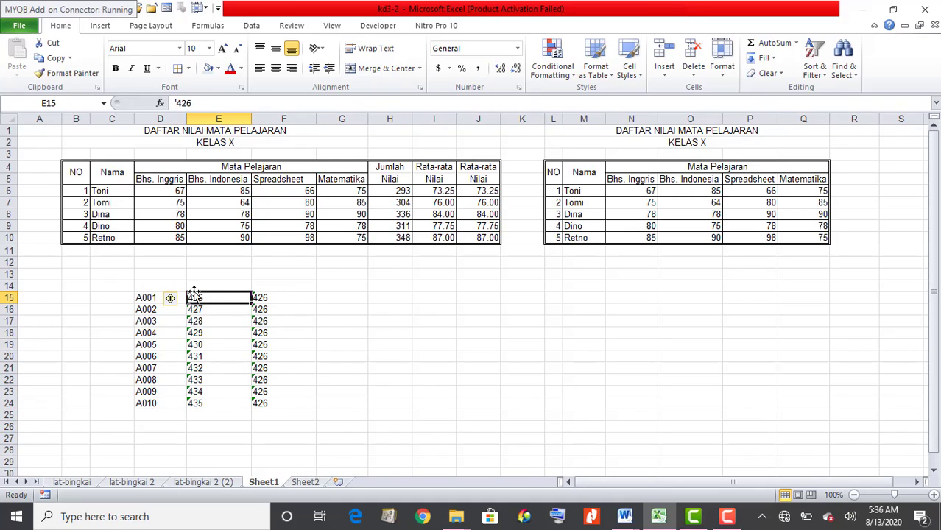
{"action": "left_click", "coordinate": [271, 298]}
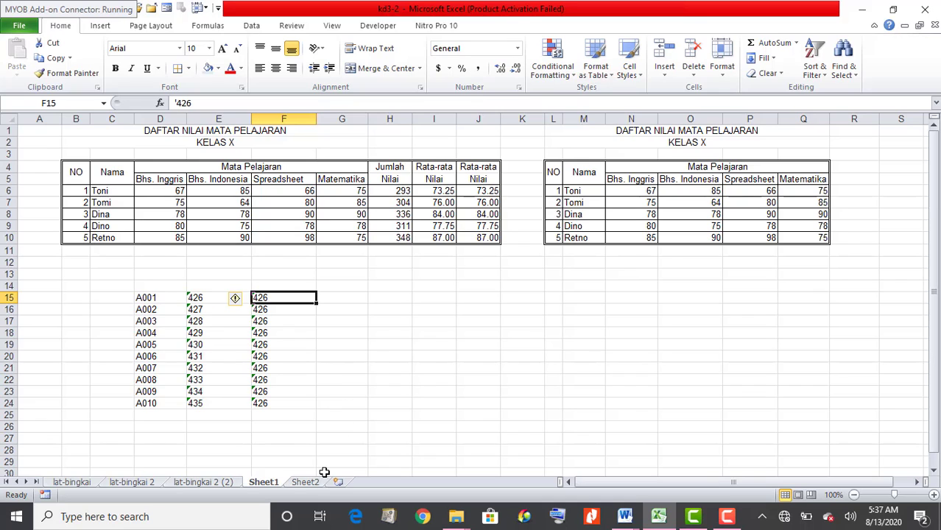
Widen the BAGIAN column of the employee table on Sheet2 to fit its entries
{"action": "left_click", "coordinate": [304, 482]}
{"action": "left_click", "coordinate": [396, 377]}
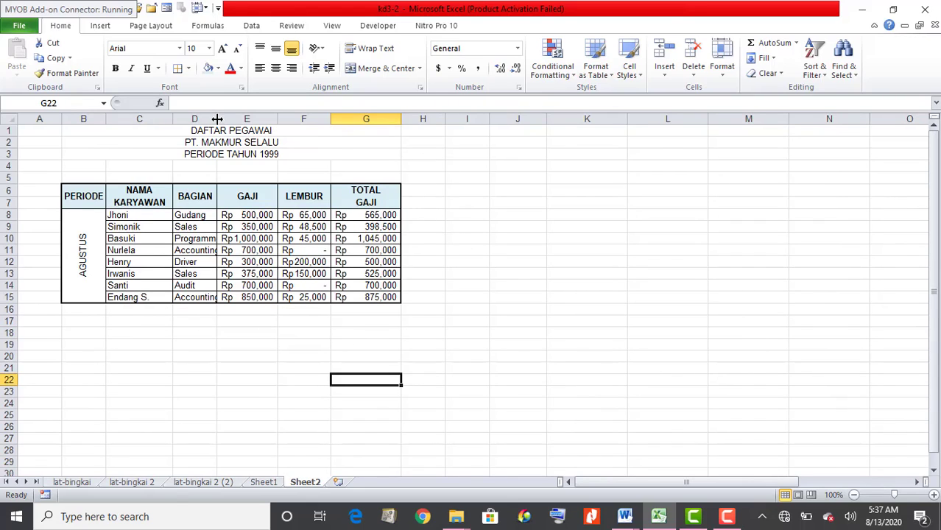
{"action": "left_click_drag", "start_coordinate": [217, 119], "coordinate": [252, 122]}
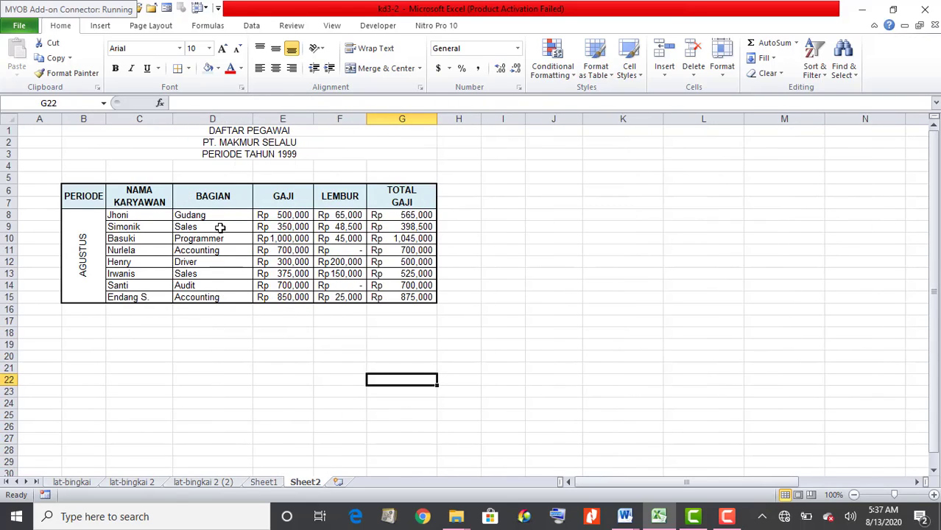
Compare the name, PENDIDIKAN, BAGIAN, GAJI and LEMBUR columns on lat-bingkai 2 with the Sheet2 employee table, and return to Sheet1
{"action": "left_click", "coordinate": [142, 484]}
{"action": "left_click", "coordinate": [397, 404]}
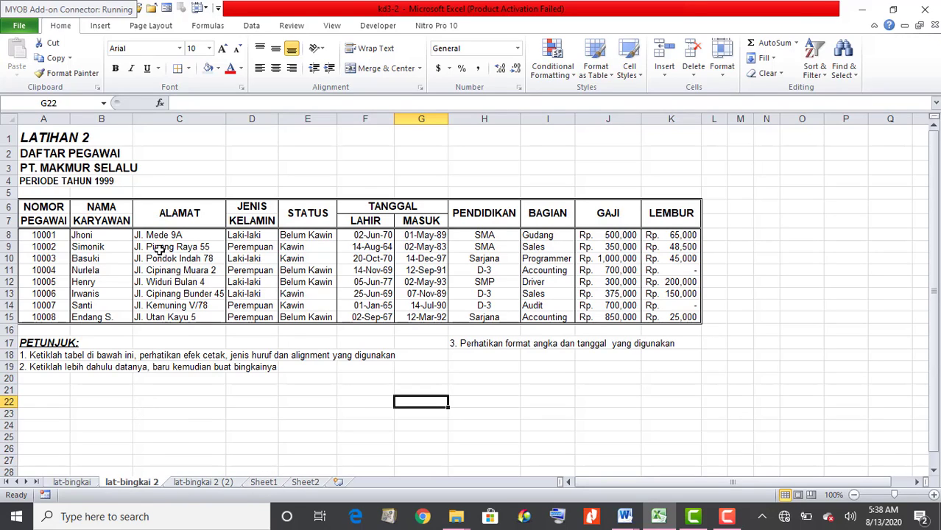
{"action": "left_click_drag", "start_coordinate": [101, 213], "coordinate": [100, 317]}
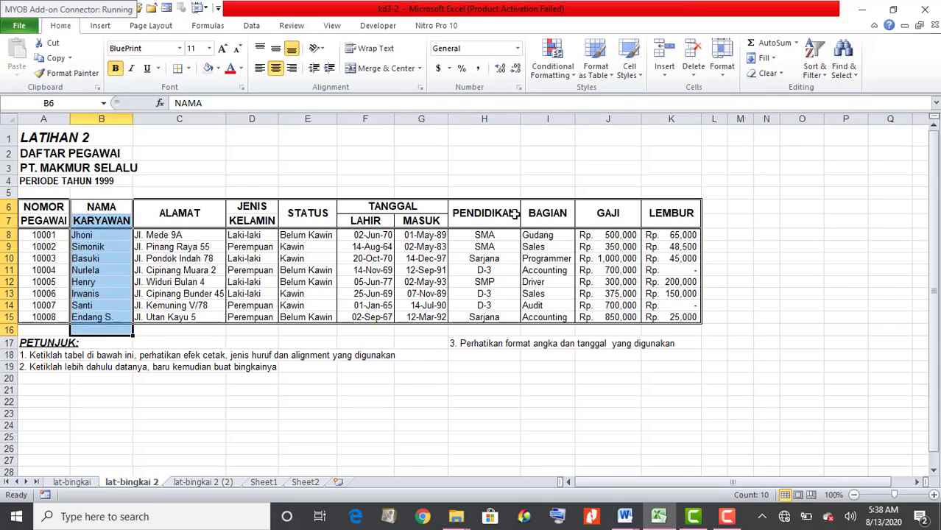
{"action": "left_click_drag", "start_coordinate": [512, 216], "coordinate": [506, 305]}
{"action": "left_click_drag", "start_coordinate": [569, 215], "coordinate": [676, 318]}
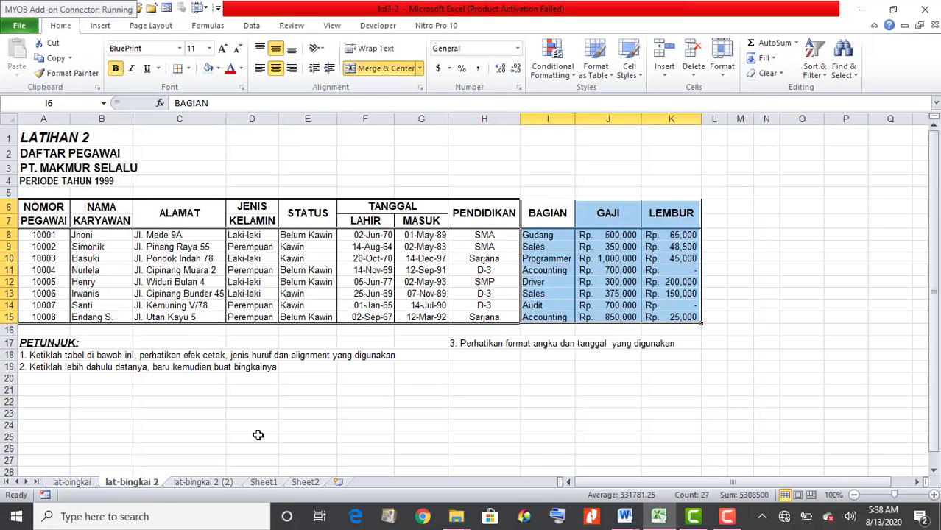
{"action": "left_click", "coordinate": [305, 483]}
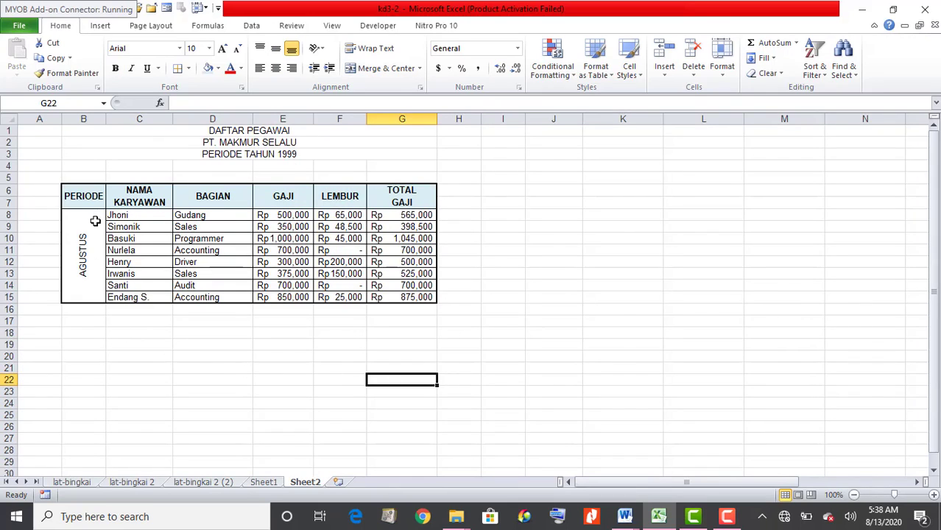
{"action": "left_click", "coordinate": [132, 482]}
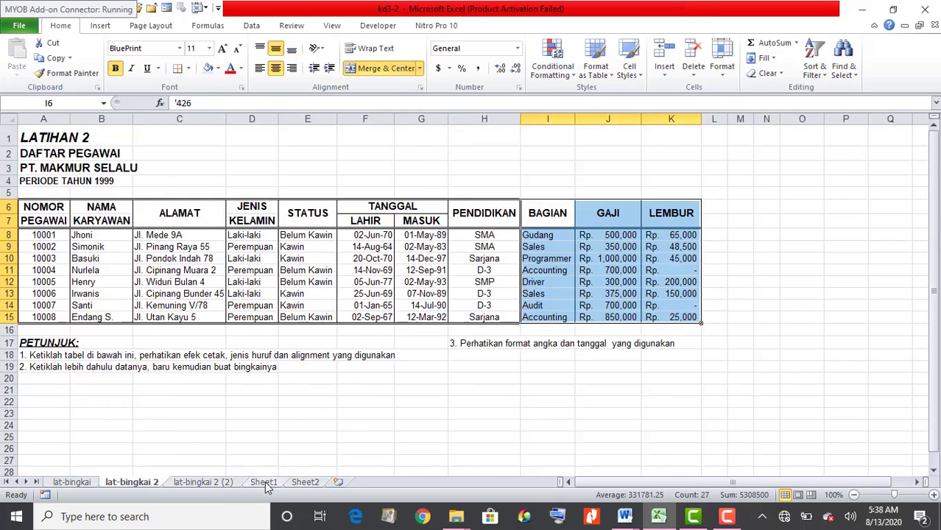
{"action": "left_click", "coordinate": [264, 482]}
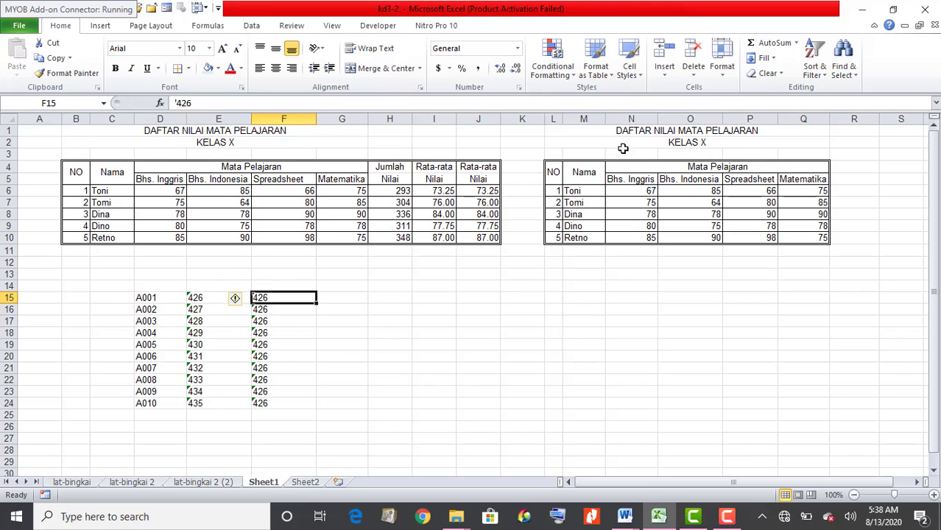
{"action": "left_click", "coordinate": [483, 420]}
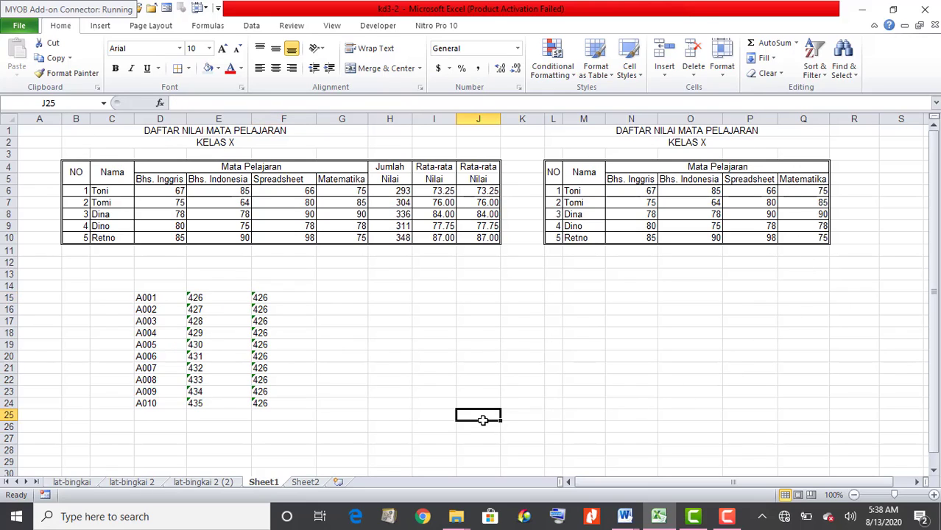
Review the employee tables on Sheet2 and lat-bingkai 2, and return to the grades table on Sheet1
{"action": "left_click", "coordinate": [374, 428]}
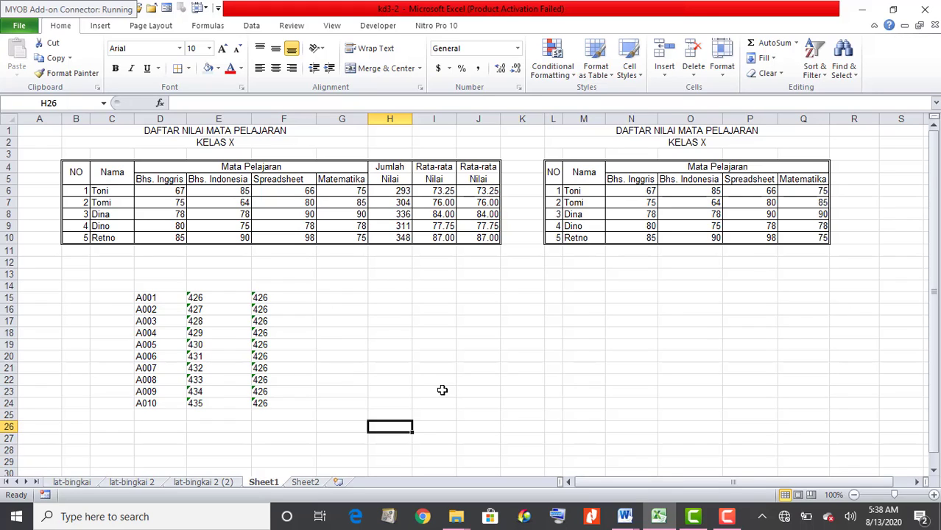
{"action": "left_click", "coordinate": [305, 481]}
{"action": "left_click", "coordinate": [492, 378]}
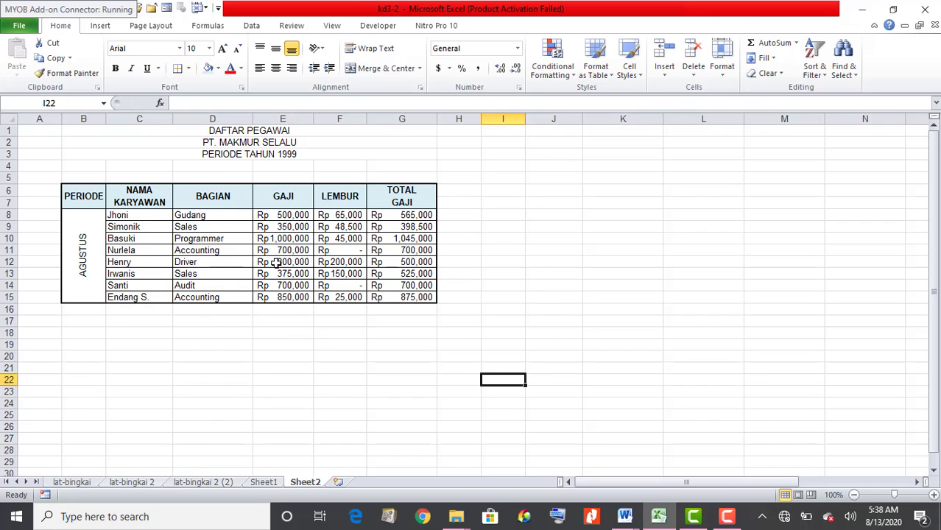
{"action": "left_click", "coordinate": [133, 482]}
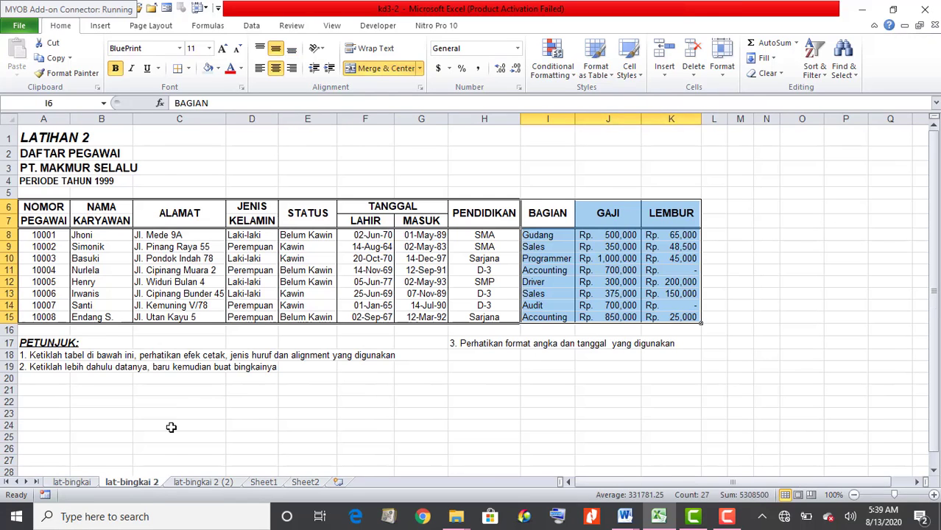
{"action": "left_click", "coordinate": [292, 411]}
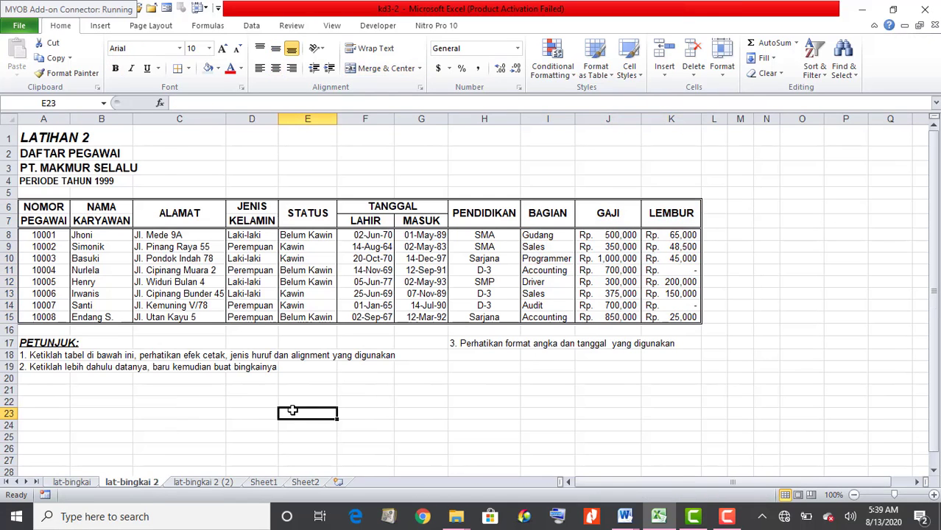
{"action": "left_click", "coordinate": [173, 433]}
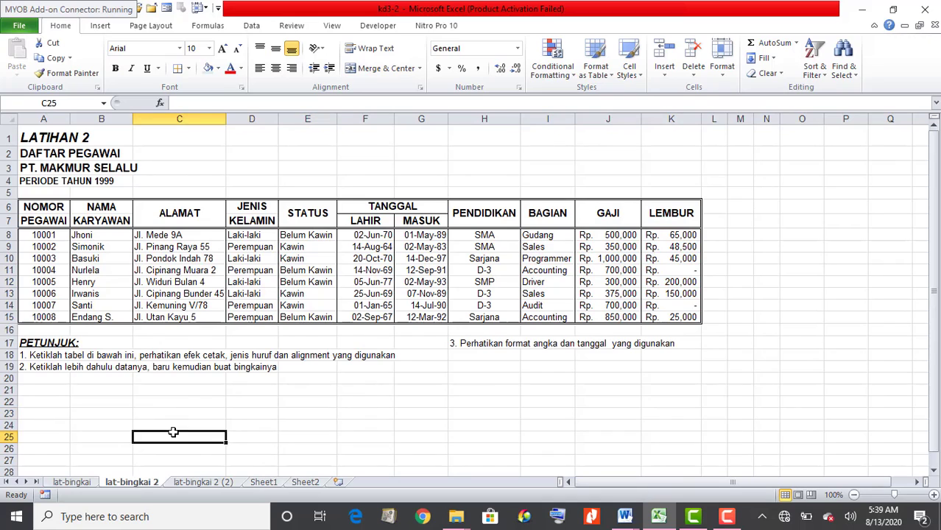
{"action": "left_click", "coordinate": [263, 482]}
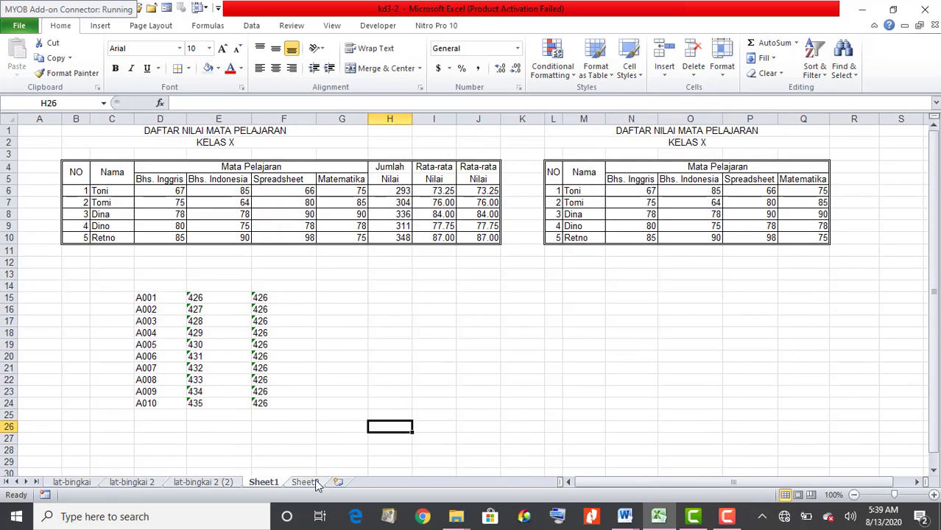
{"action": "left_click", "coordinate": [413, 355]}
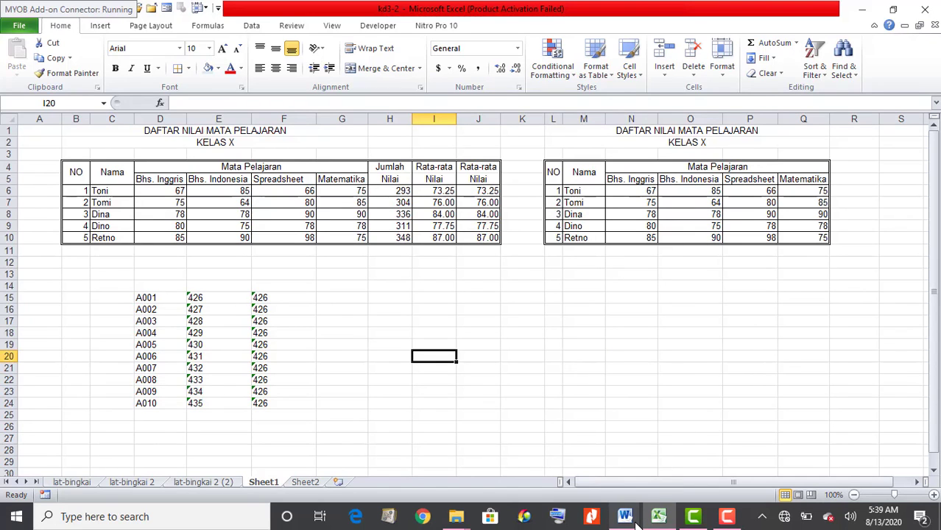
Switch to the spreadsheet module in Word and review the Paste Special steps and option tables through to the border exercise
{"action": "mouse_move", "coordinate": [637, 524]}
{"action": "left_click", "coordinate": [546, 466]}
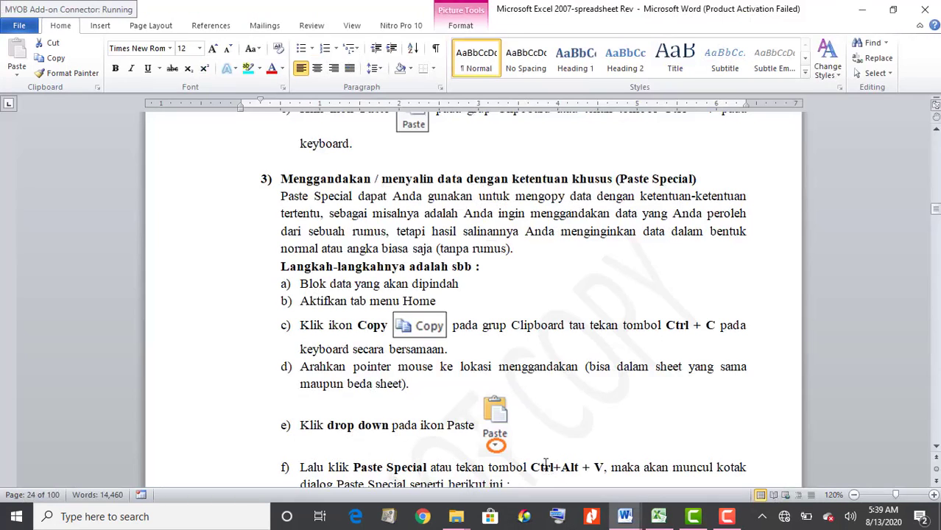
{"action": "scroll", "coordinate": [505, 366], "scroll_direction": "down", "scroll_amount": 5}
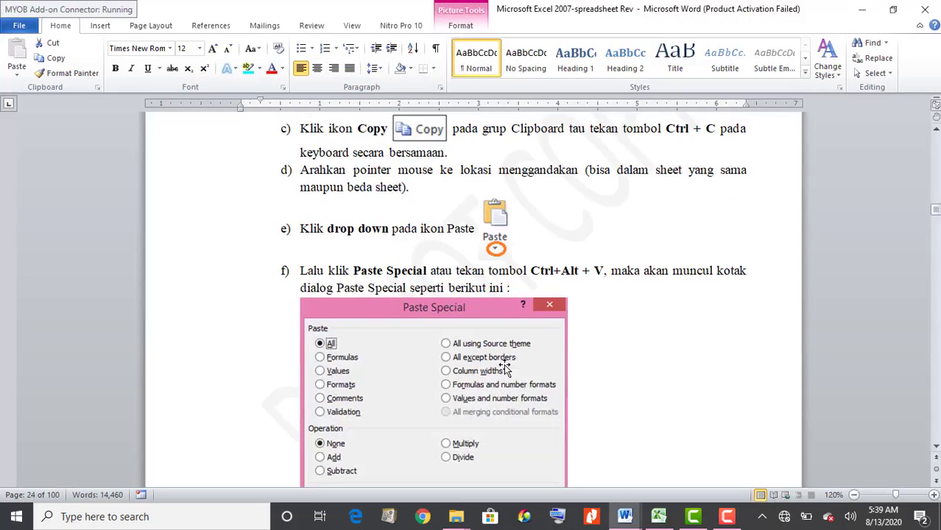
{"action": "scroll", "coordinate": [503, 362], "scroll_direction": "down", "scroll_amount": 10}
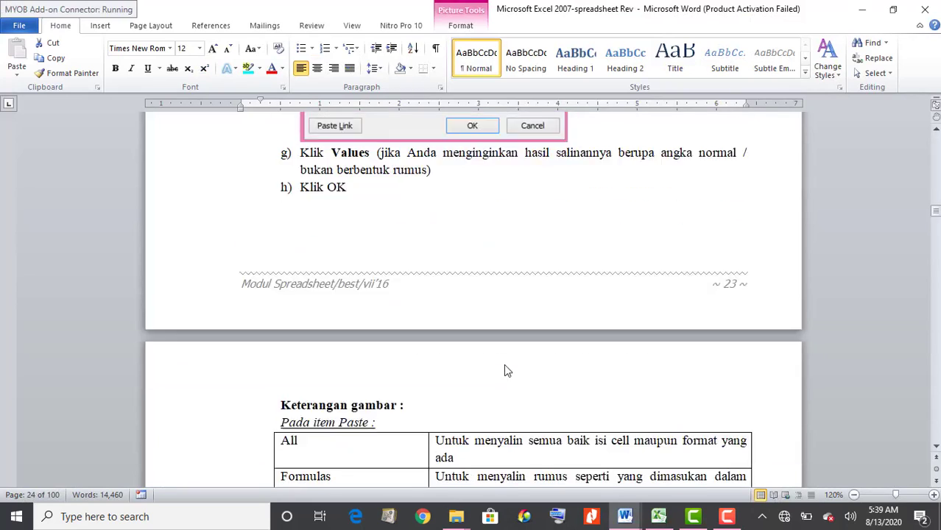
{"action": "scroll", "coordinate": [504, 364], "scroll_direction": "down", "scroll_amount": 9}
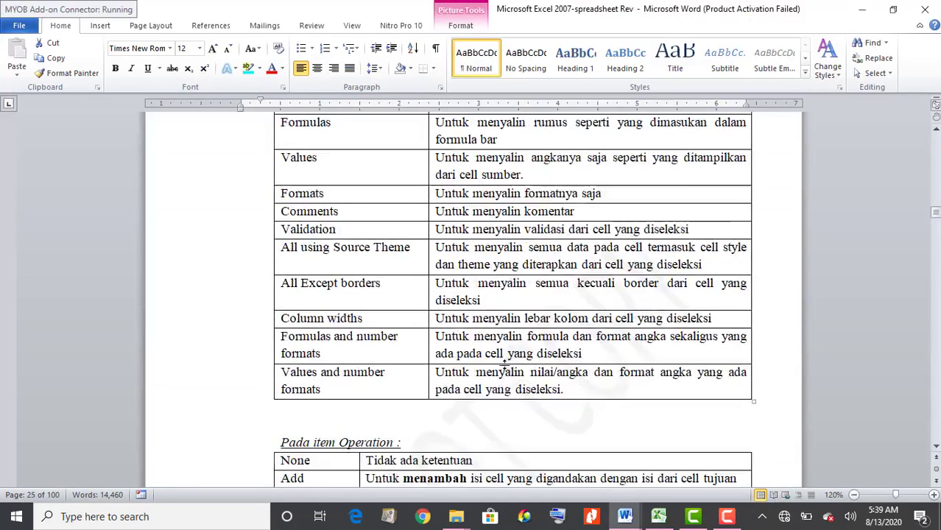
{"action": "scroll", "coordinate": [505, 361], "scroll_direction": "down", "scroll_amount": 9}
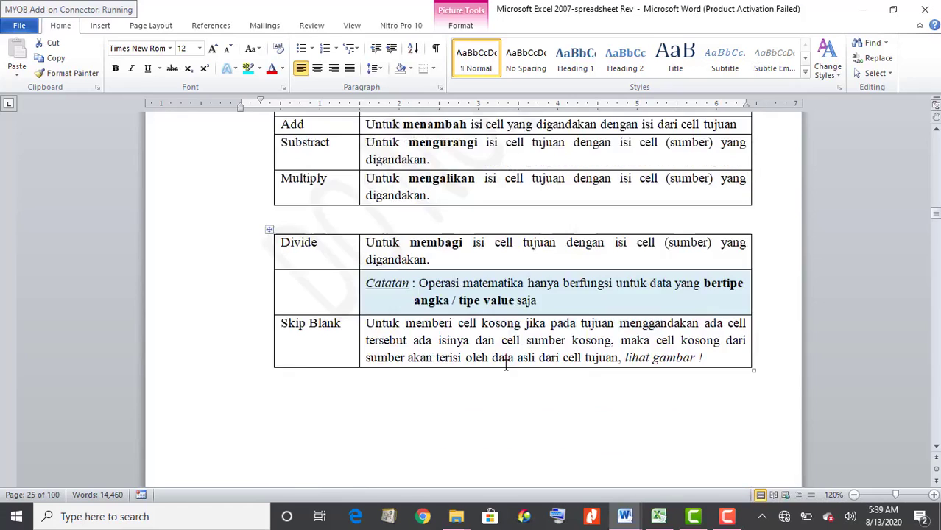
{"action": "scroll", "coordinate": [505, 366], "scroll_direction": "down", "scroll_amount": 9}
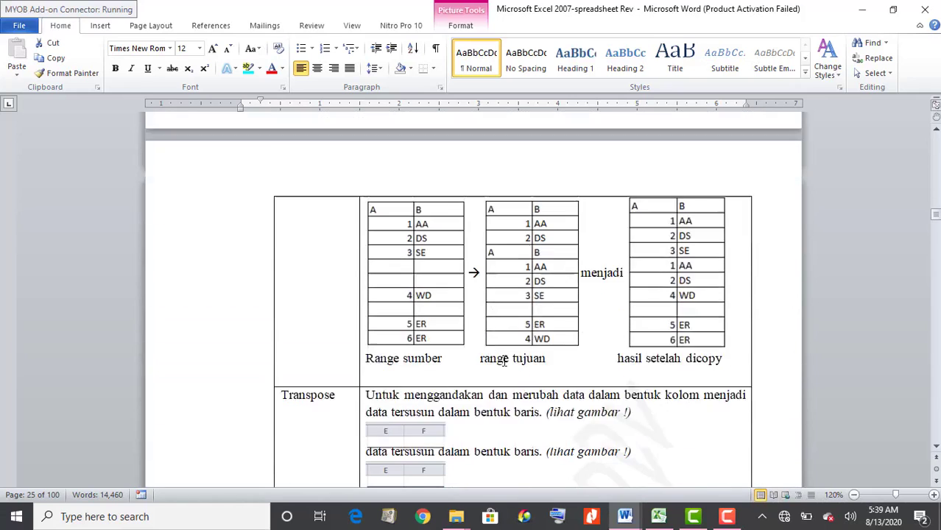
{"action": "scroll", "coordinate": [504, 360], "scroll_direction": "down", "scroll_amount": 2}
{"action": "scroll", "coordinate": [505, 360], "scroll_direction": "down", "scroll_amount": 4}
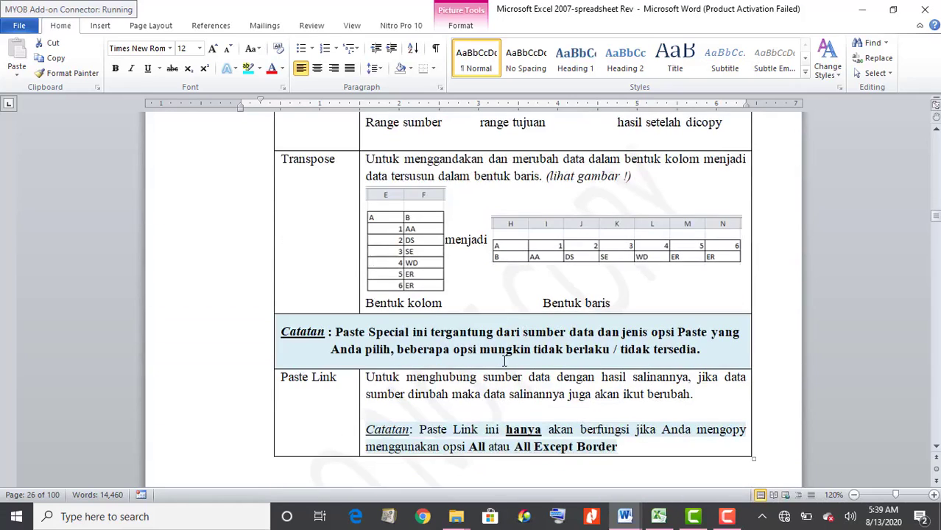
{"action": "scroll", "coordinate": [505, 361], "scroll_direction": "down", "scroll_amount": 5}
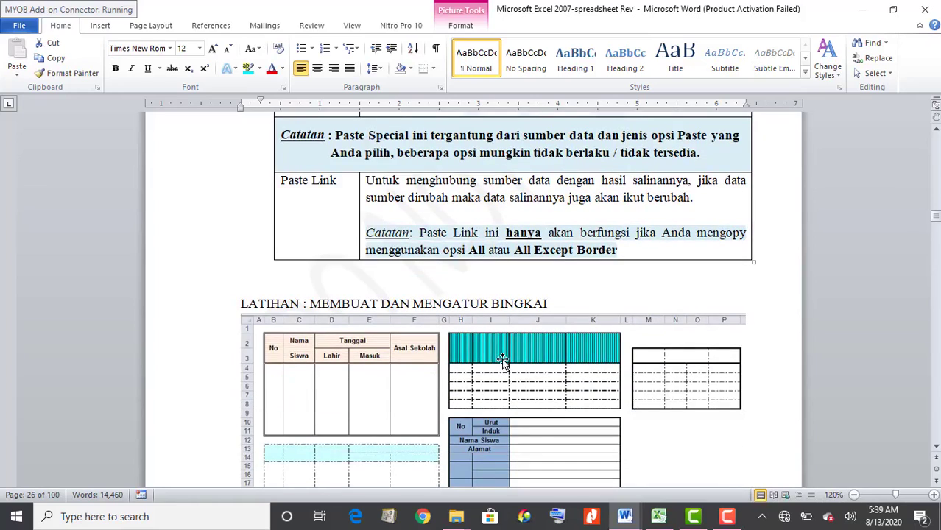
Go back through the module to section I, Jenis-jenis Pointer, and examine the table of pointer types and functions
{"action": "scroll", "coordinate": [503, 361], "scroll_direction": "up", "scroll_amount": 20}
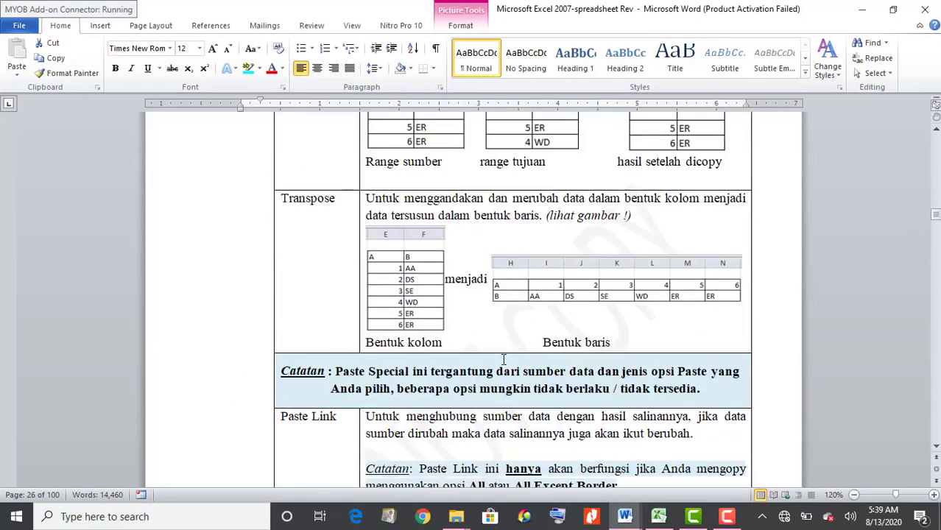
{"action": "scroll", "coordinate": [504, 358], "scroll_direction": "up", "scroll_amount": 20}
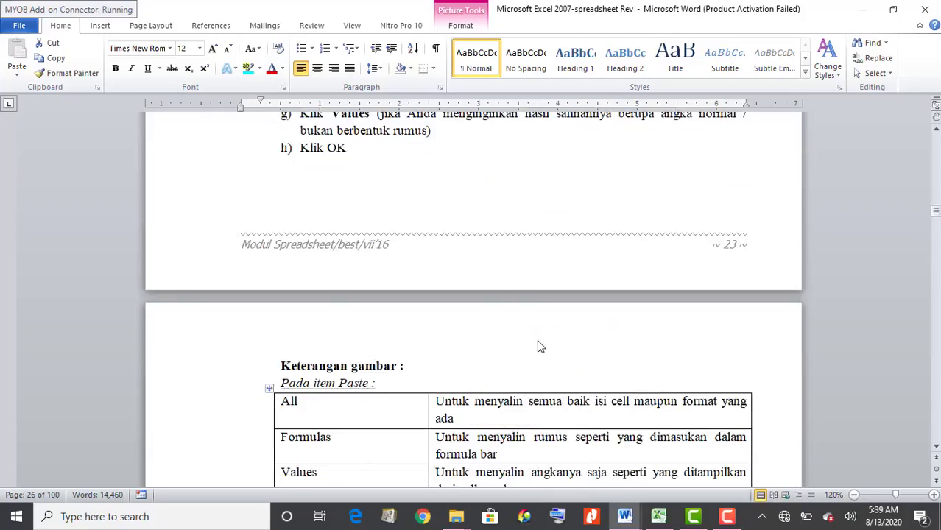
{"action": "scroll", "coordinate": [540, 340], "scroll_direction": "up", "scroll_amount": 5}
{"action": "scroll", "coordinate": [548, 342], "scroll_direction": "down", "scroll_amount": 20}
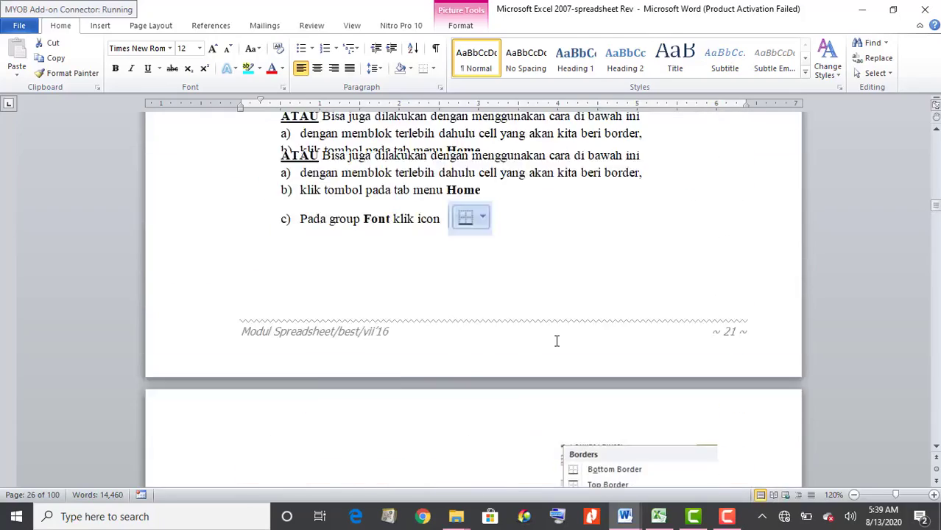
{"action": "scroll", "coordinate": [558, 345], "scroll_direction": "up", "scroll_amount": 20}
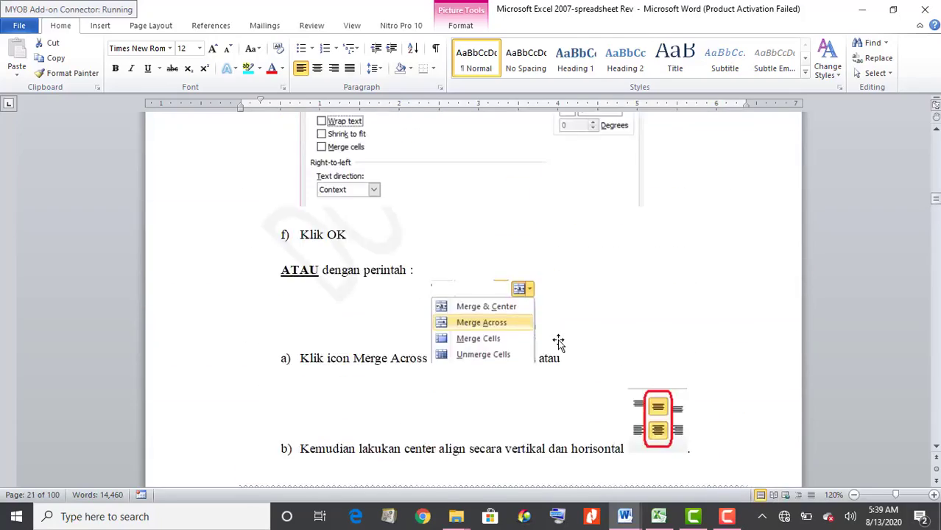
{"action": "scroll", "coordinate": [559, 344], "scroll_direction": "up", "scroll_amount": 20}
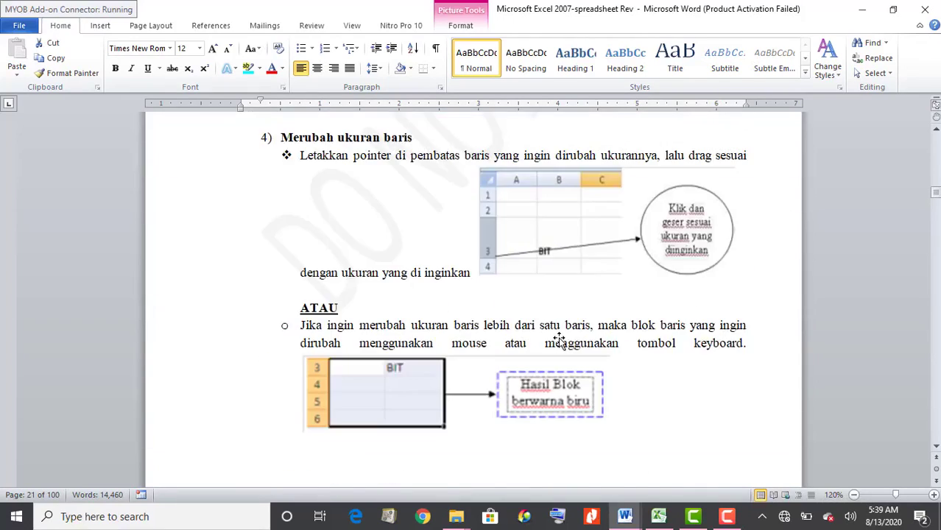
{"action": "scroll", "coordinate": [559, 340], "scroll_direction": "up", "scroll_amount": 10}
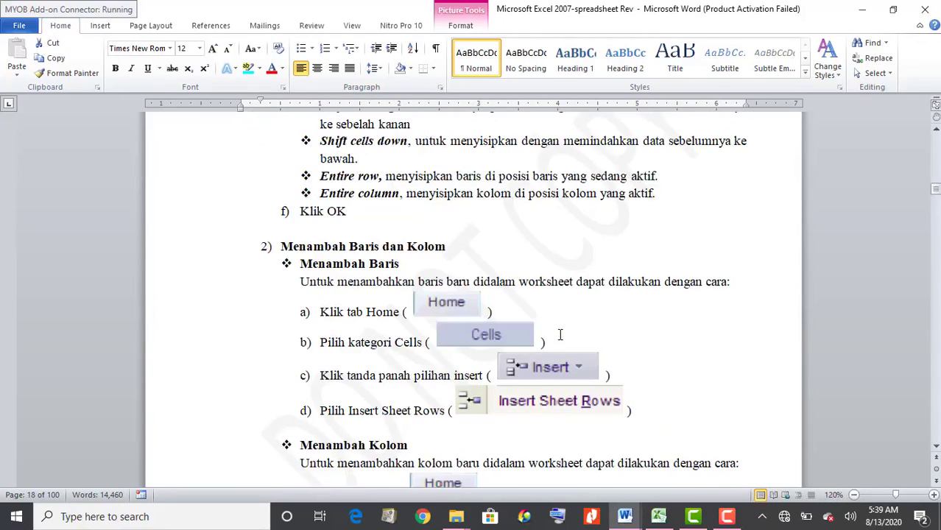
{"action": "scroll", "coordinate": [558, 310], "scroll_direction": "up", "scroll_amount": 15}
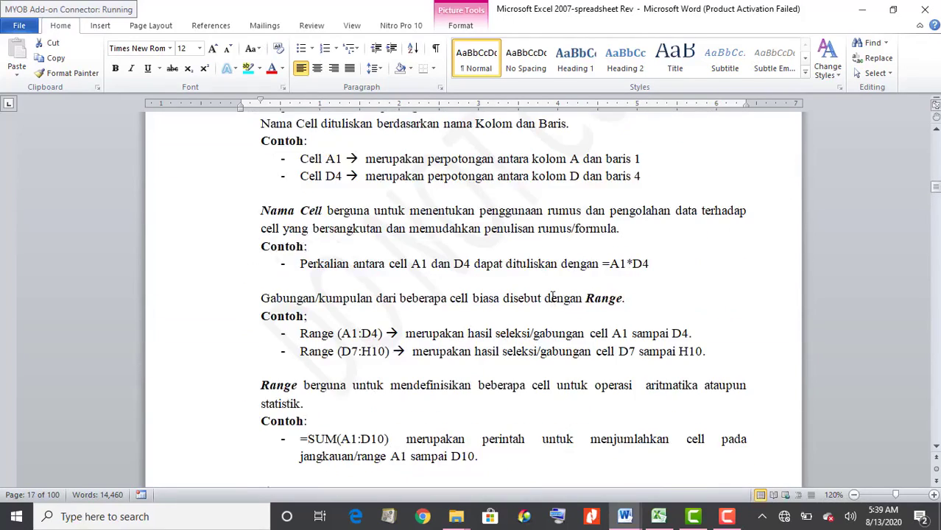
{"action": "scroll", "coordinate": [553, 295], "scroll_direction": "up", "scroll_amount": 15}
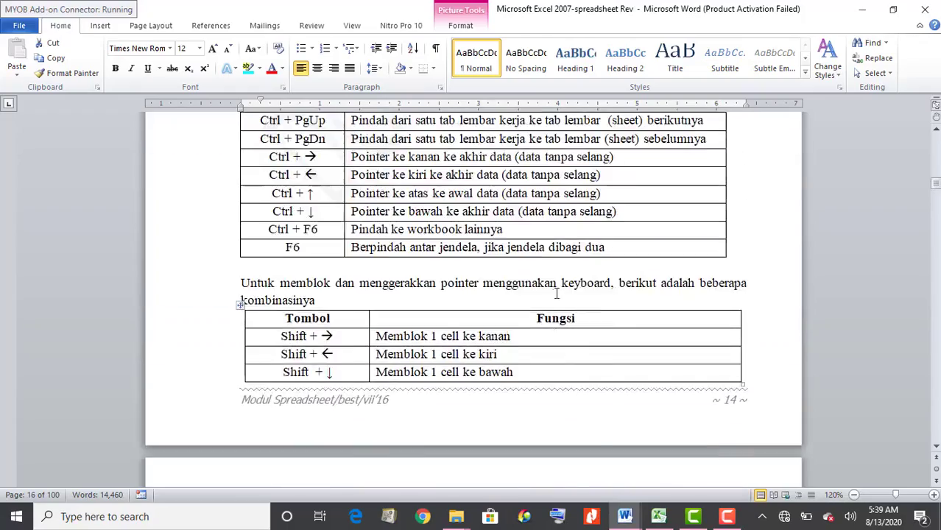
{"action": "scroll", "coordinate": [567, 288], "scroll_direction": "up", "scroll_amount": 10}
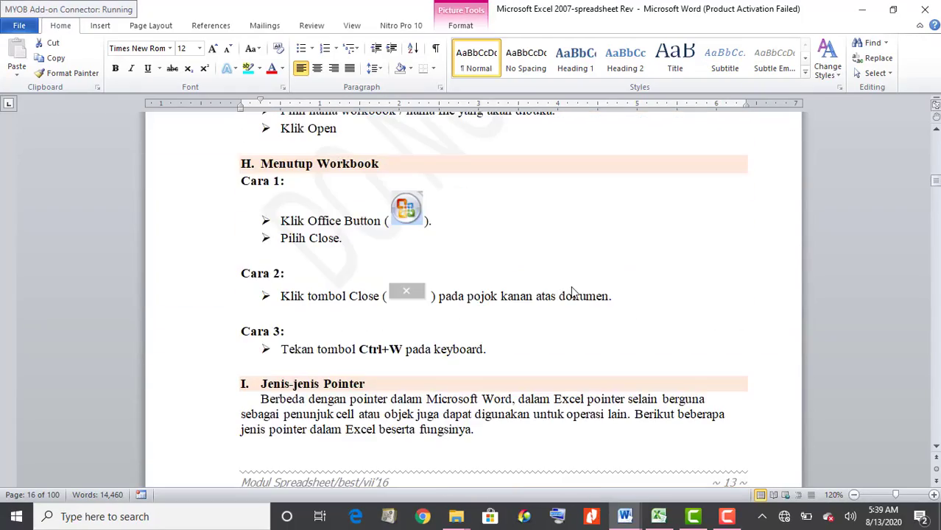
{"action": "scroll", "coordinate": [572, 287], "scroll_direction": "down", "scroll_amount": 6}
{"action": "scroll", "coordinate": [571, 280], "scroll_direction": "up", "scroll_amount": 1}
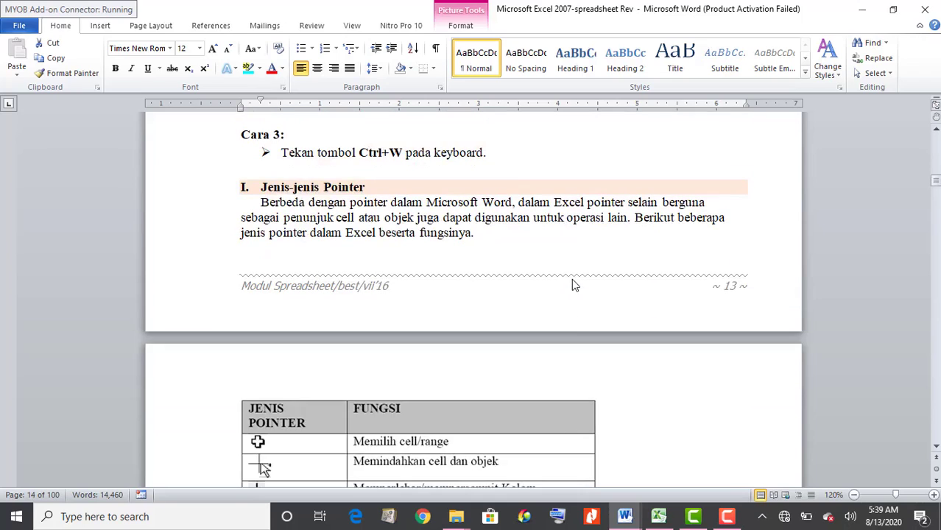
{"action": "scroll", "coordinate": [574, 285], "scroll_direction": "down", "scroll_amount": 1}
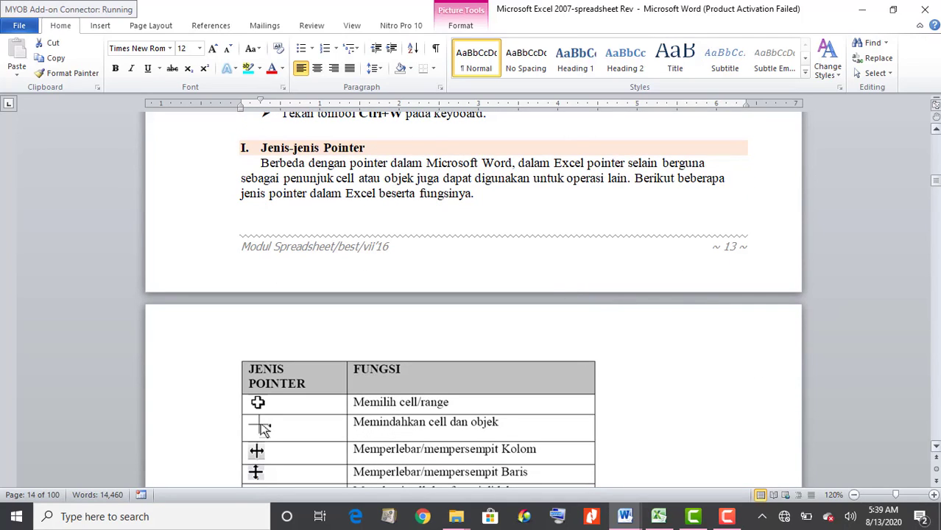
{"action": "scroll", "coordinate": [699, 328], "scroll_direction": "down", "scroll_amount": 1}
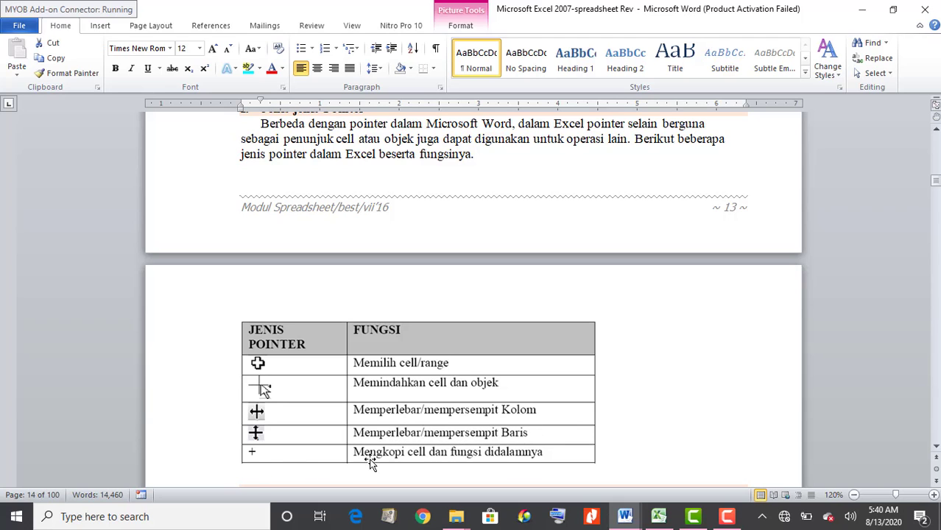
{"action": "scroll", "coordinate": [535, 420], "scroll_direction": "down", "scroll_amount": 1}
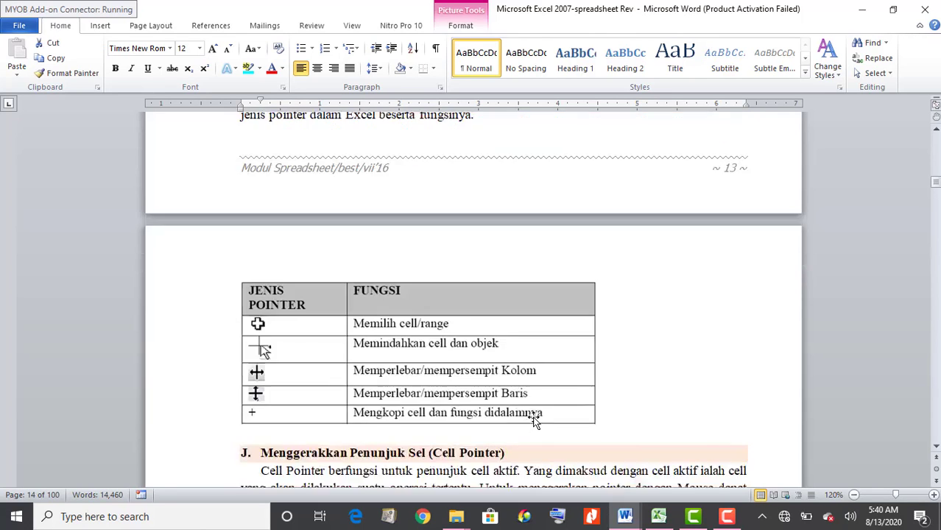
Show section J on moving the cell pointer and collapse the ribbon to enlarge the reading area
{"action": "scroll", "coordinate": [535, 420], "scroll_direction": "down", "scroll_amount": 3}
{"action": "scroll", "coordinate": [535, 418], "scroll_direction": "down", "scroll_amount": 5}
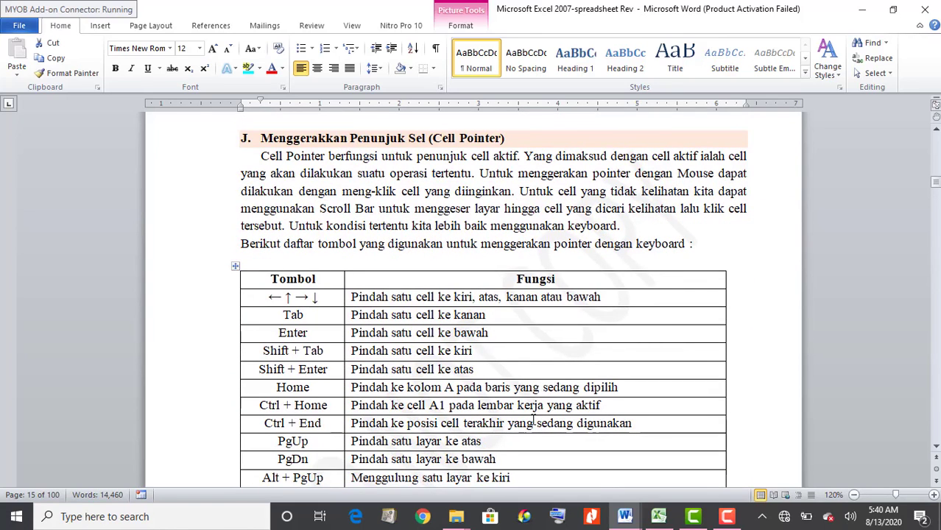
{"action": "left_click", "coordinate": [935, 447]}
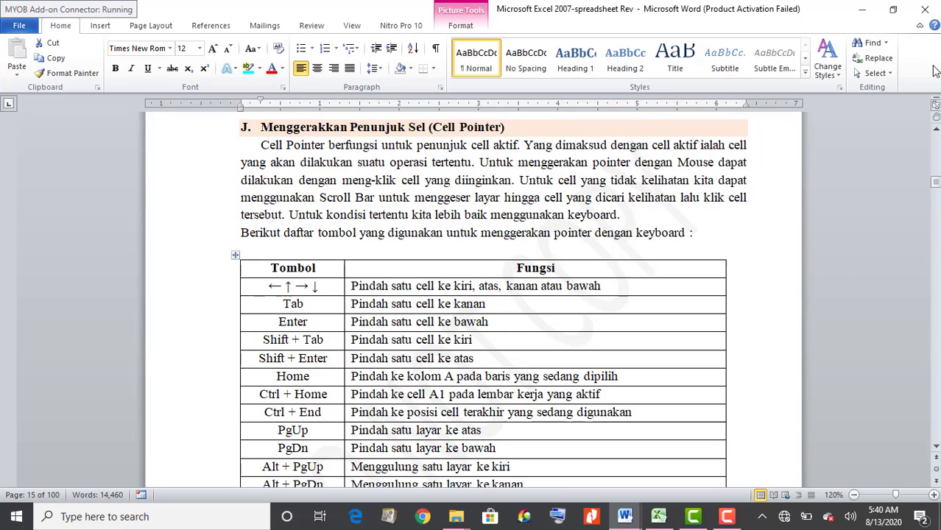
{"action": "left_click", "coordinate": [919, 27]}
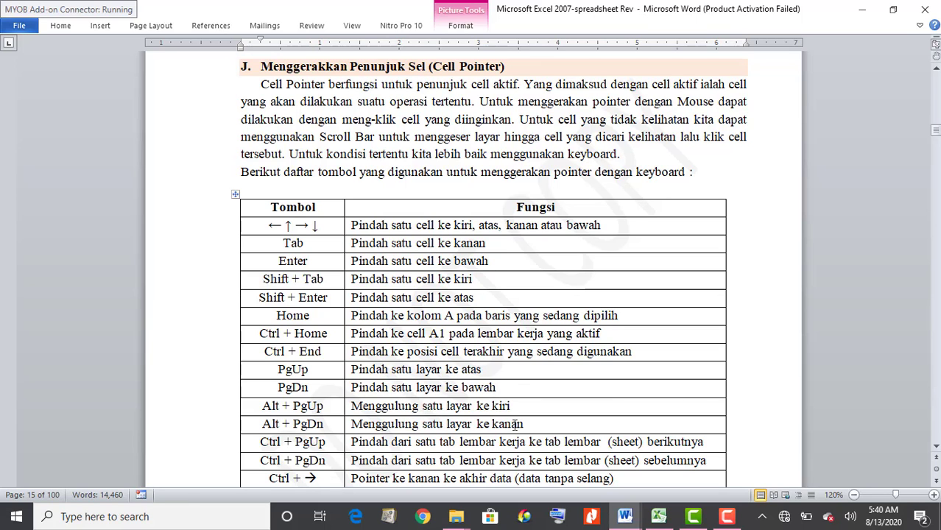
Examine section J's tables of cell-pointer navigation keys and selection key combinations, continuing to section K on columns, rows, cells and ranges
{"action": "scroll", "coordinate": [517, 424], "scroll_direction": "down", "scroll_amount": 3}
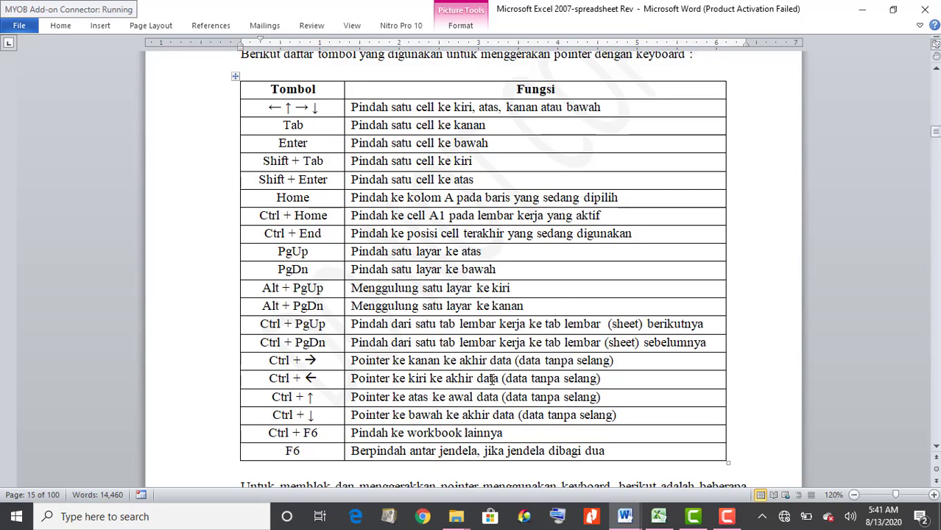
{"action": "scroll", "coordinate": [492, 378], "scroll_direction": "down", "scroll_amount": 4}
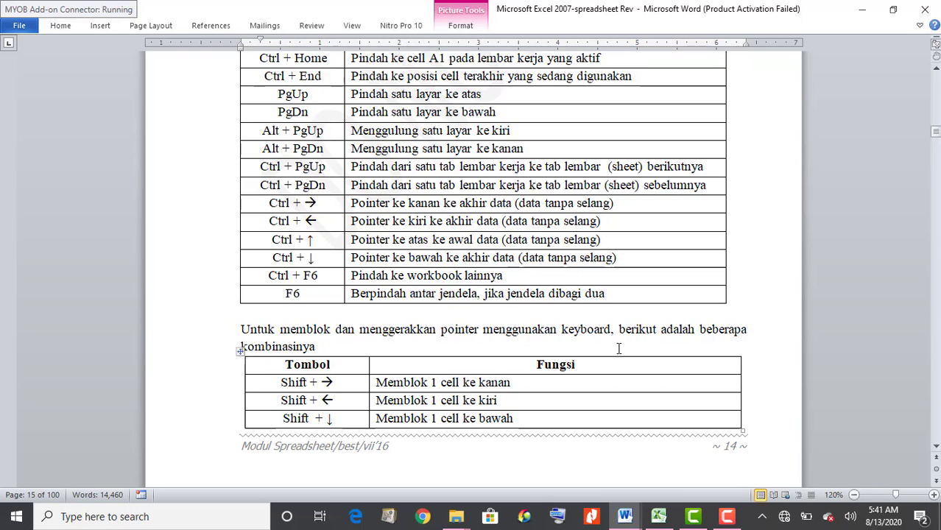
{"action": "scroll", "coordinate": [669, 344], "scroll_direction": "down", "scroll_amount": 2}
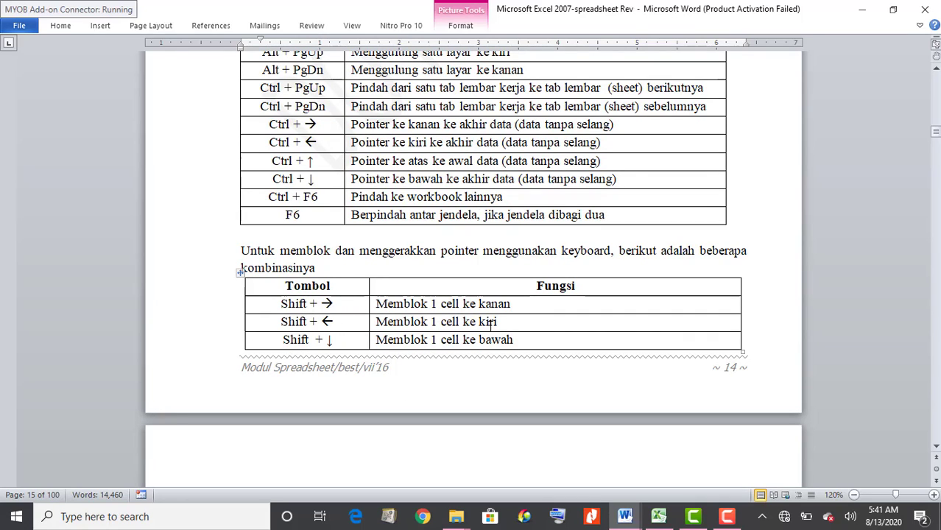
{"action": "scroll", "coordinate": [497, 325], "scroll_direction": "down", "scroll_amount": 3}
{"action": "scroll", "coordinate": [498, 332], "scroll_direction": "down", "scroll_amount": 1}
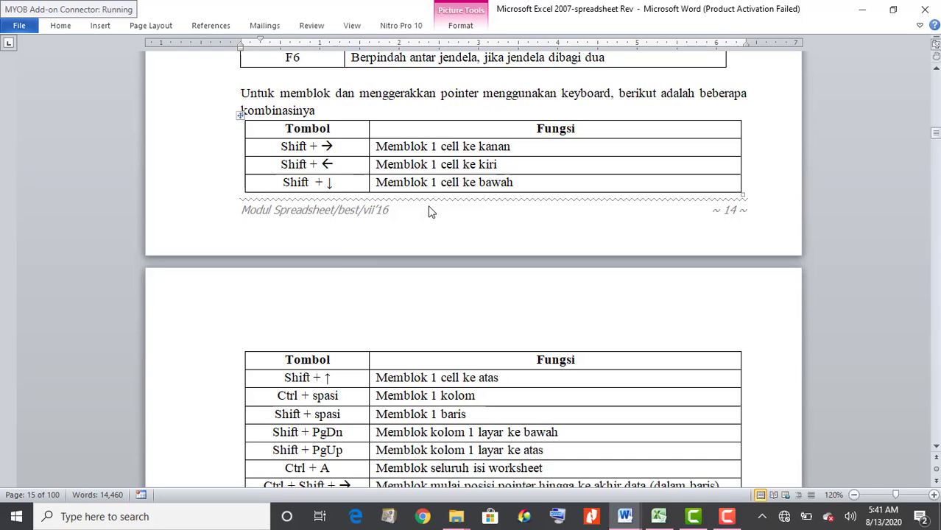
{"action": "scroll", "coordinate": [425, 231], "scroll_direction": "down", "scroll_amount": 2}
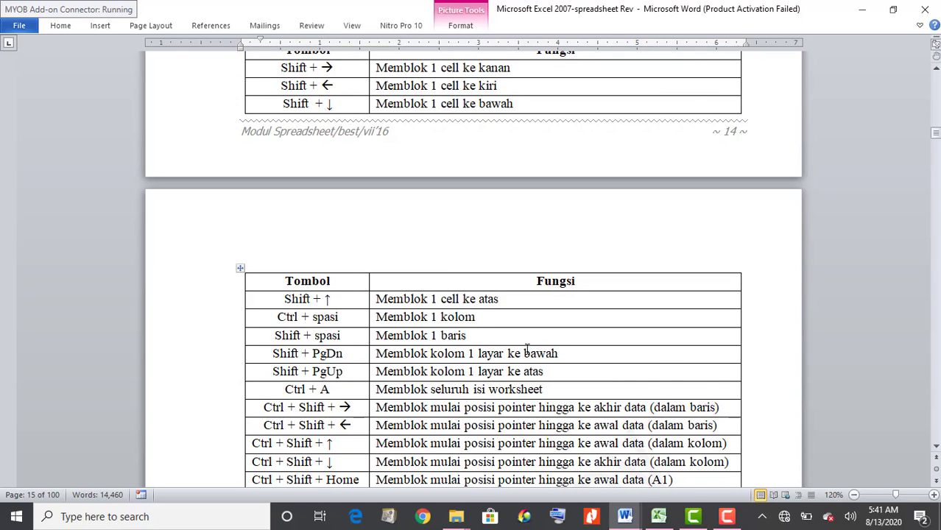
{"action": "scroll", "coordinate": [527, 349], "scroll_direction": "down", "scroll_amount": 1}
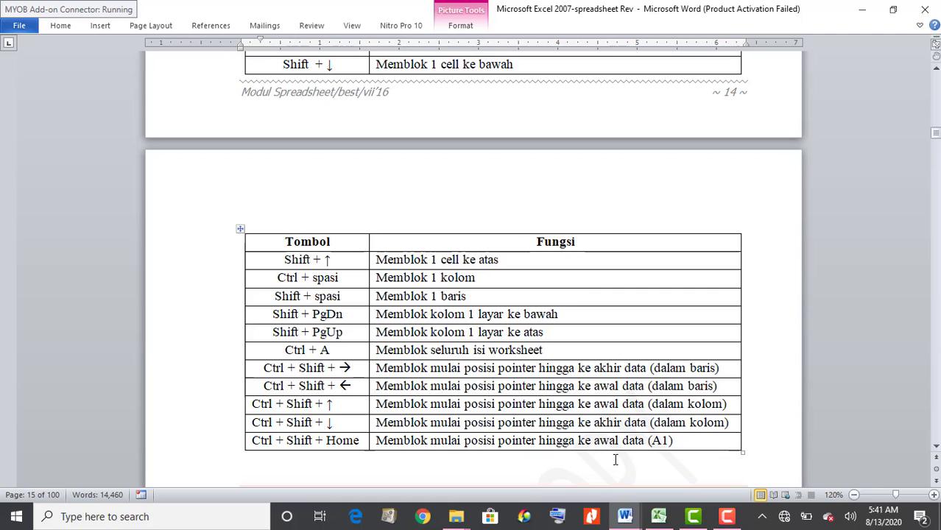
{"action": "scroll", "coordinate": [615, 460], "scroll_direction": "down", "scroll_amount": 4}
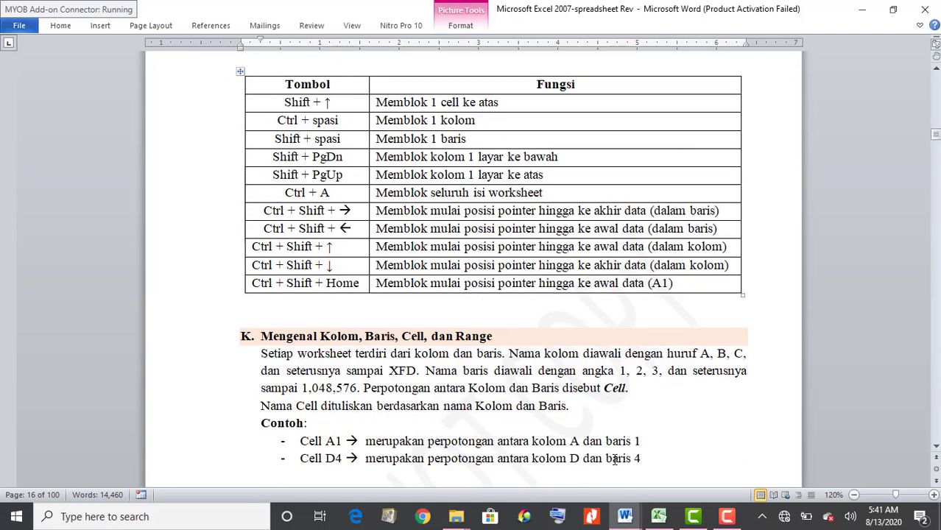
{"action": "scroll", "coordinate": [615, 460], "scroll_direction": "down", "scroll_amount": 4}
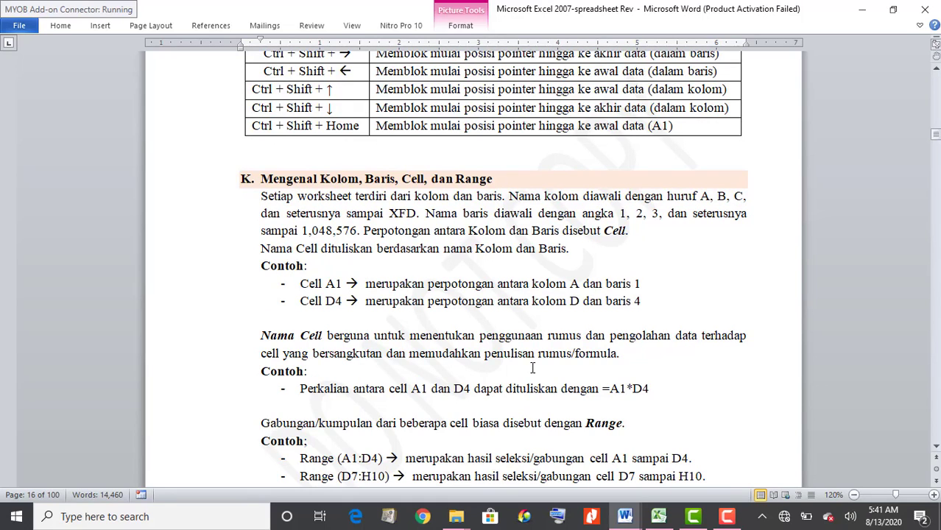
Go back through the selection and navigation key tables to the pointer types table above section J
{"action": "scroll", "coordinate": [431, 333], "scroll_direction": "up", "scroll_amount": 1}
{"action": "scroll", "coordinate": [431, 333], "scroll_direction": "up", "scroll_amount": 7}
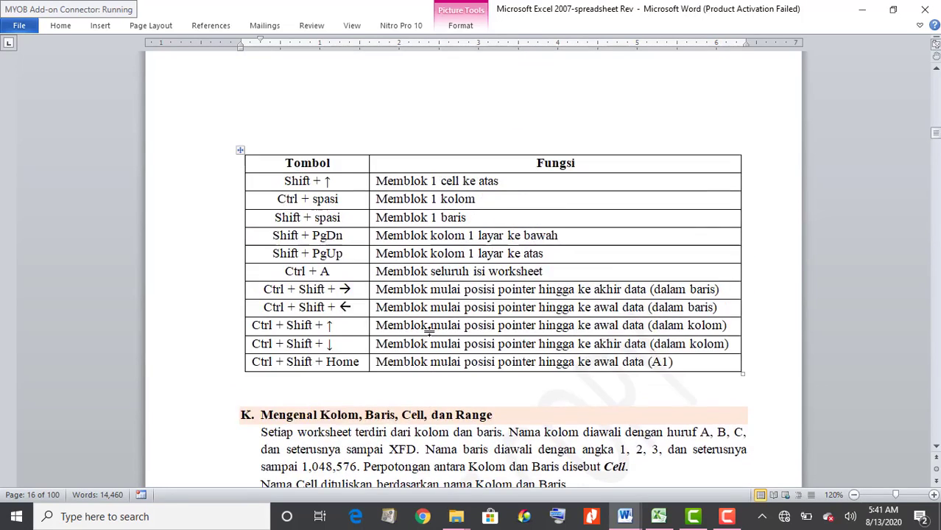
{"action": "scroll", "coordinate": [431, 332], "scroll_direction": "up", "scroll_amount": 3}
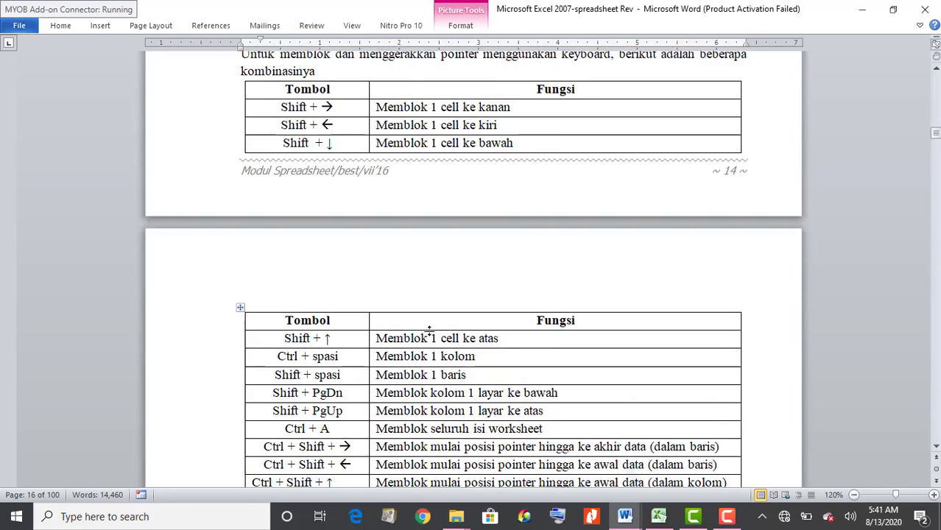
{"action": "scroll", "coordinate": [432, 332], "scroll_direction": "down", "scroll_amount": 2}
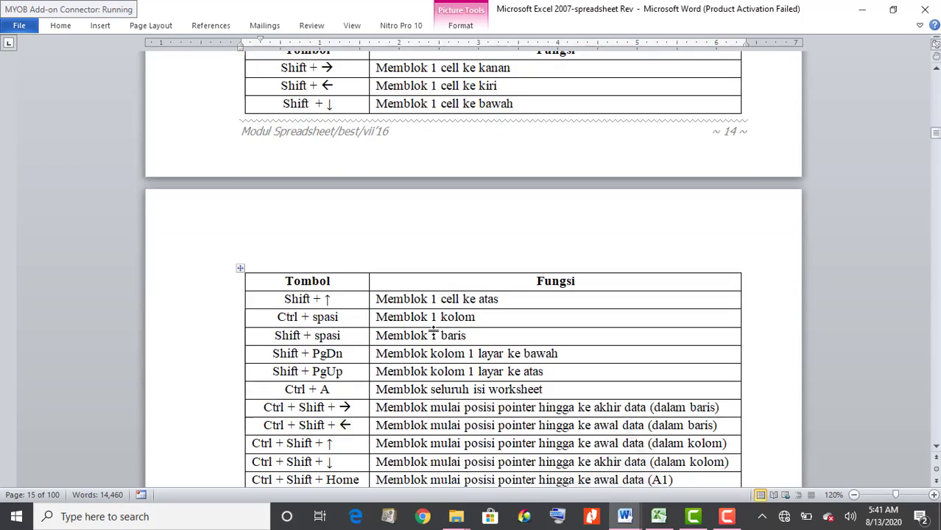
{"action": "scroll", "coordinate": [433, 333], "scroll_direction": "up", "scroll_amount": 10}
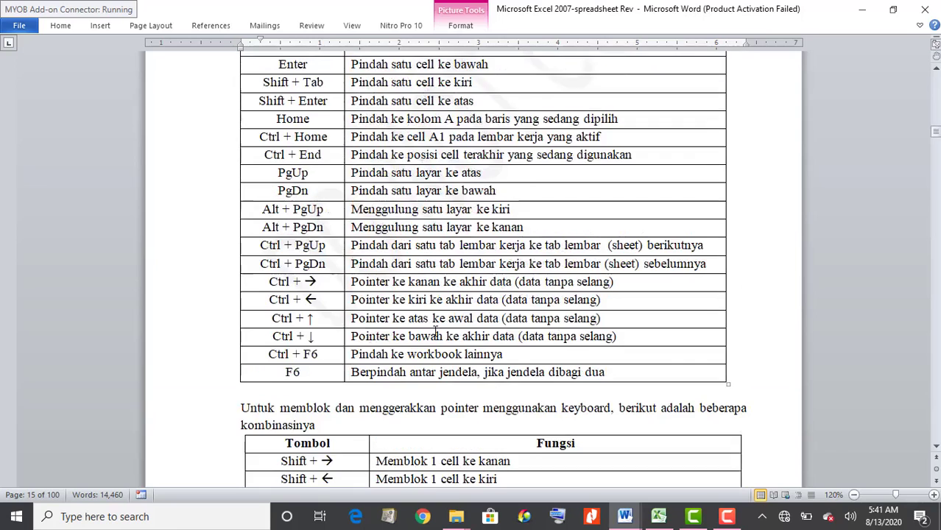
{"action": "scroll", "coordinate": [435, 332], "scroll_direction": "up", "scroll_amount": 6}
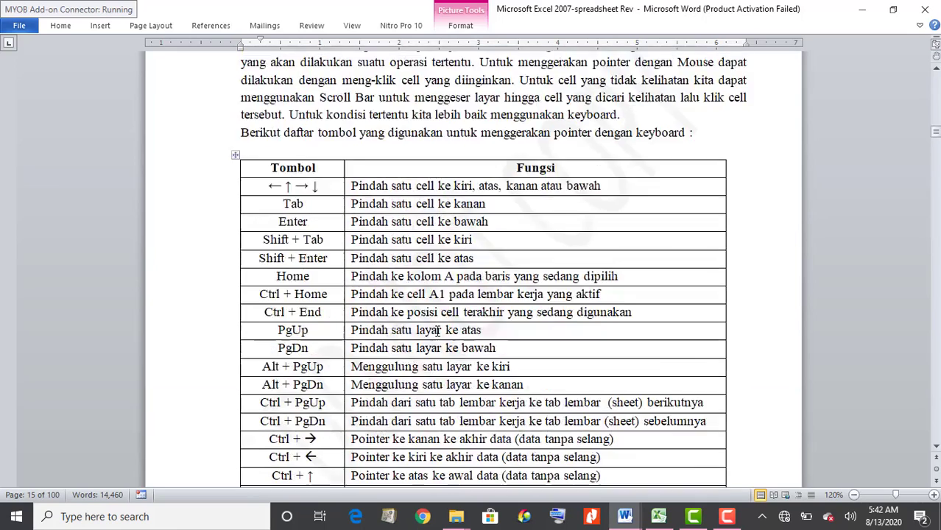
{"action": "scroll", "coordinate": [435, 332], "scroll_direction": "up", "scroll_amount": 3}
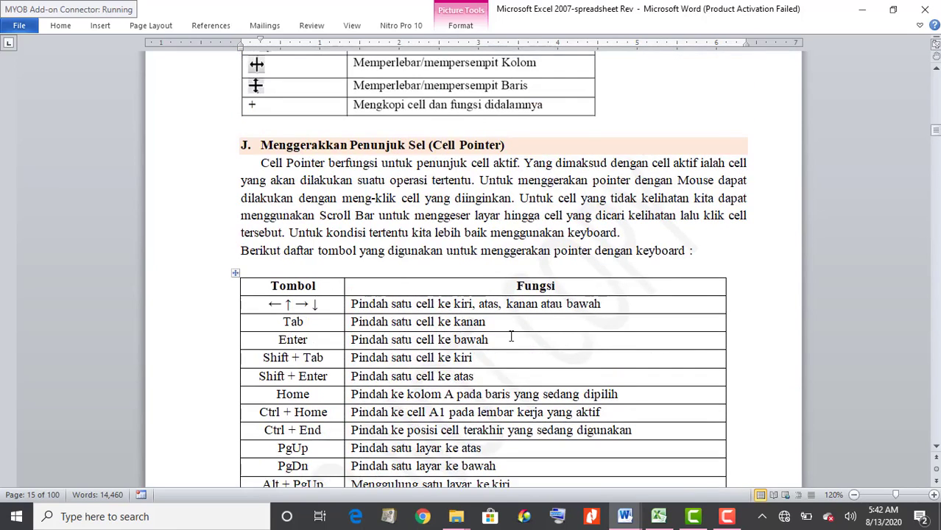
{"action": "scroll", "coordinate": [511, 335], "scroll_direction": "up", "scroll_amount": 2}
{"action": "scroll", "coordinate": [511, 335], "scroll_direction": "up", "scroll_amount": 1}
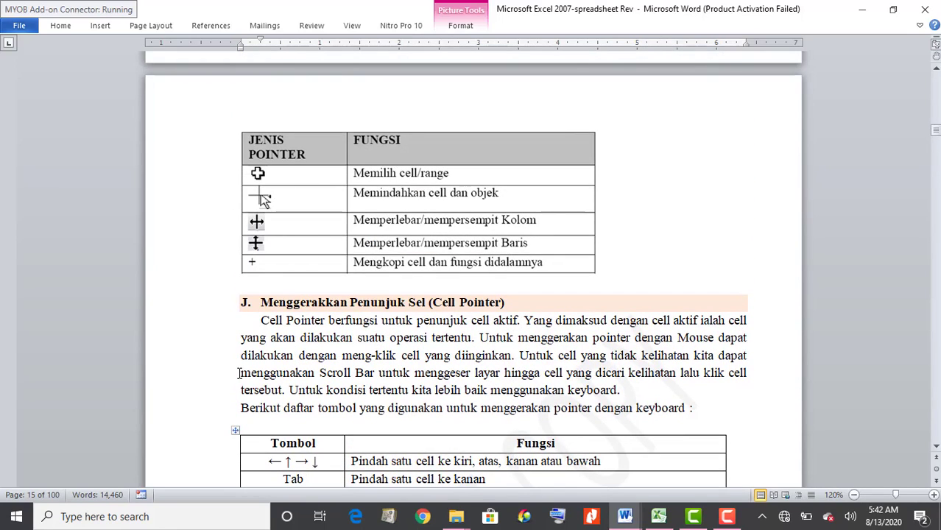
Expand the ribbon again and review section J once more down to the table of selection key combinations
{"action": "left_click", "coordinate": [920, 27]}
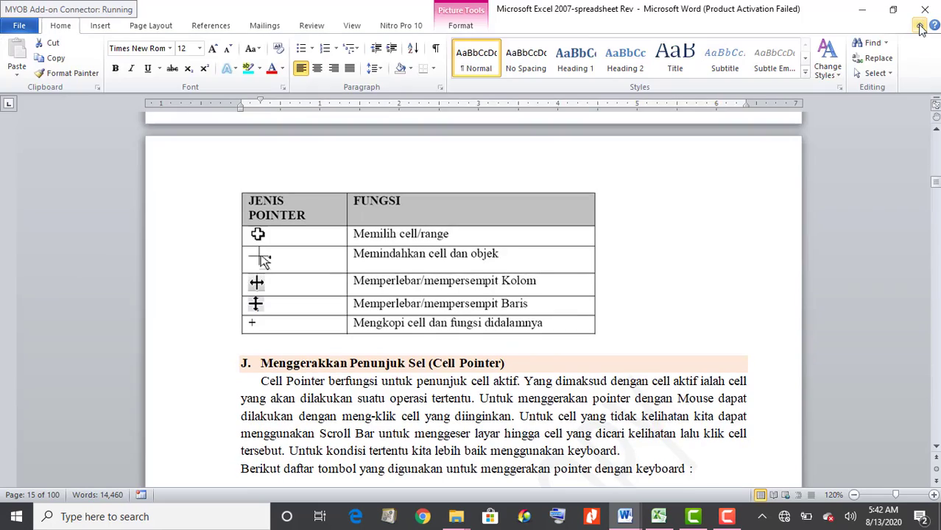
{"action": "scroll", "coordinate": [643, 319], "scroll_direction": "down", "scroll_amount": 6}
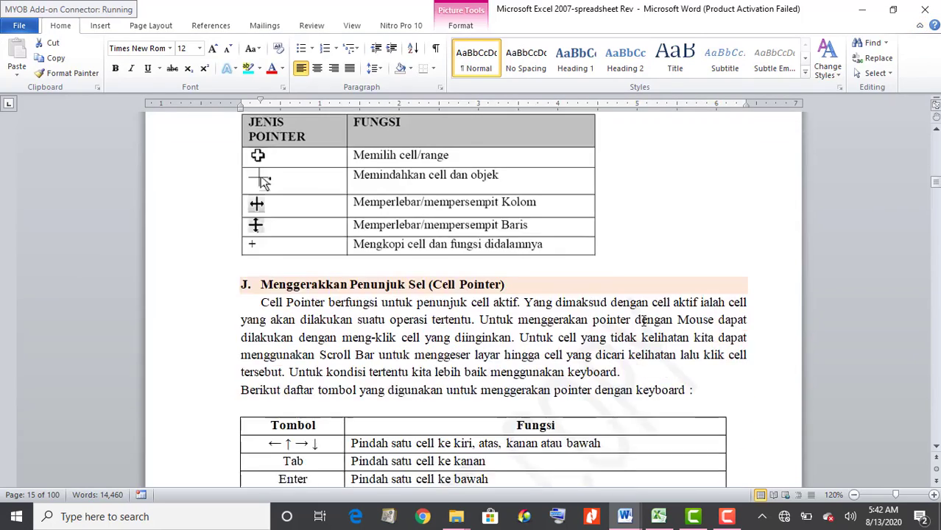
{"action": "scroll", "coordinate": [647, 319], "scroll_direction": "down", "scroll_amount": 6}
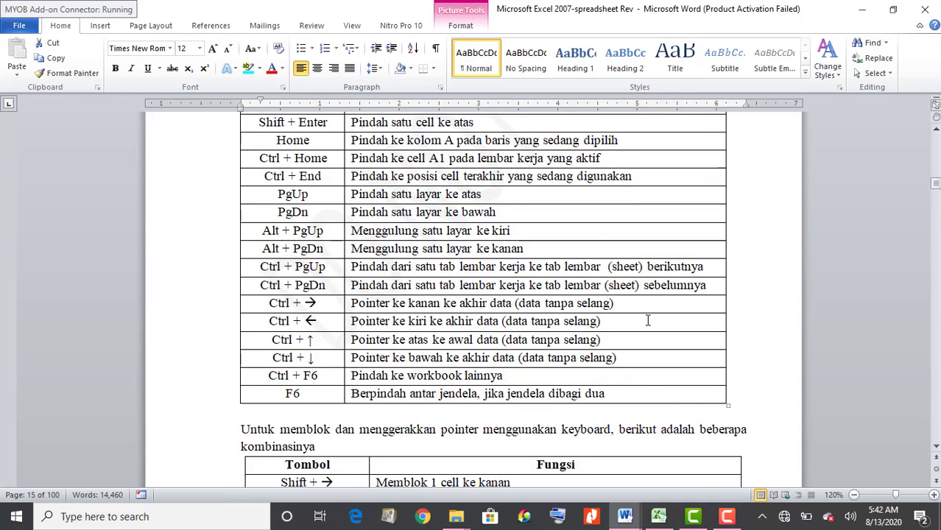
{"action": "scroll", "coordinate": [647, 320], "scroll_direction": "down", "scroll_amount": 4}
{"action": "scroll", "coordinate": [647, 319], "scroll_direction": "down", "scroll_amount": 4}
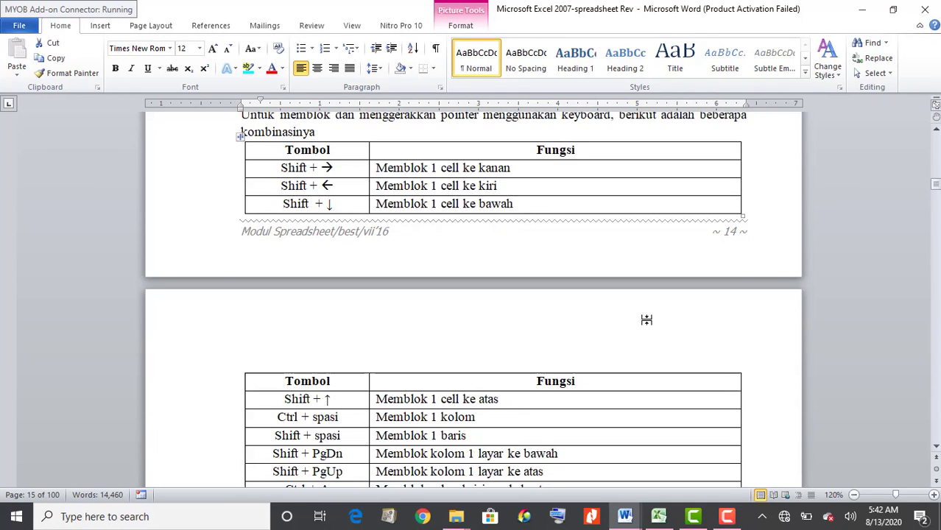
Switch to the kd3-2 workbook in Excel and view the employee table on Sheet2, ending on Sheet1's grades table
{"action": "left_click", "coordinate": [659, 517]}
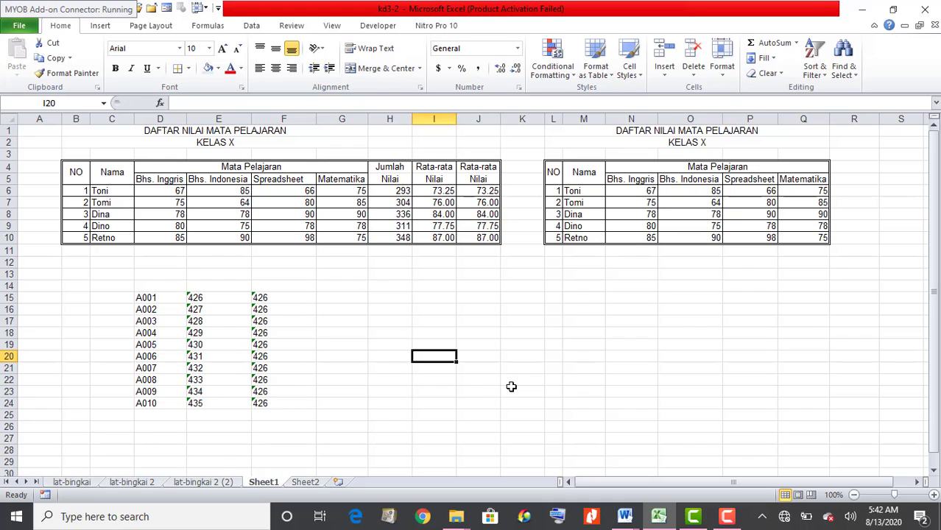
{"action": "left_click", "coordinate": [305, 481]}
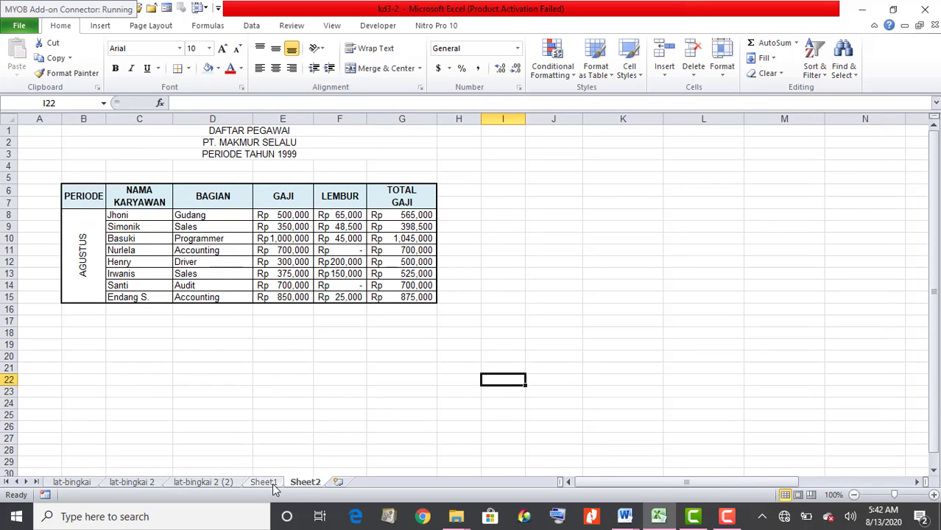
{"action": "left_click", "coordinate": [272, 483]}
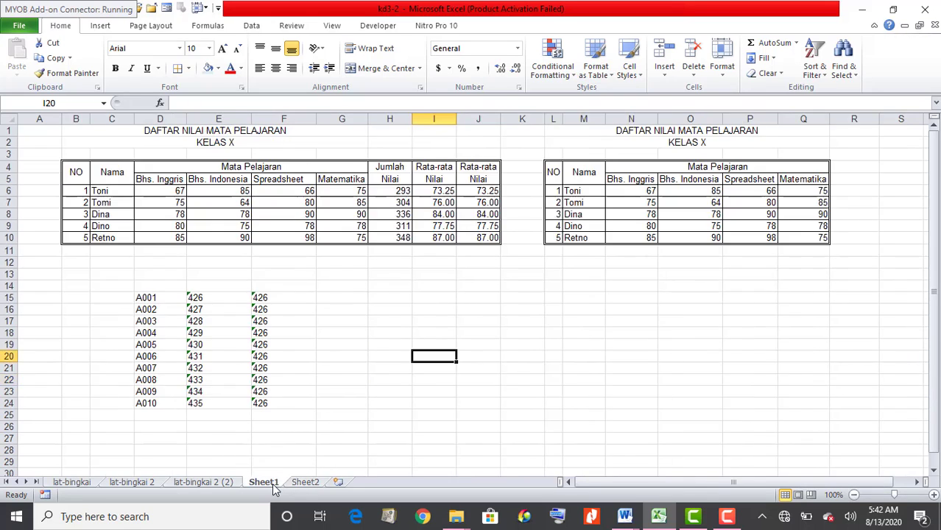
{"action": "left_click", "coordinate": [305, 481]}
{"action": "left_click", "coordinate": [265, 483]}
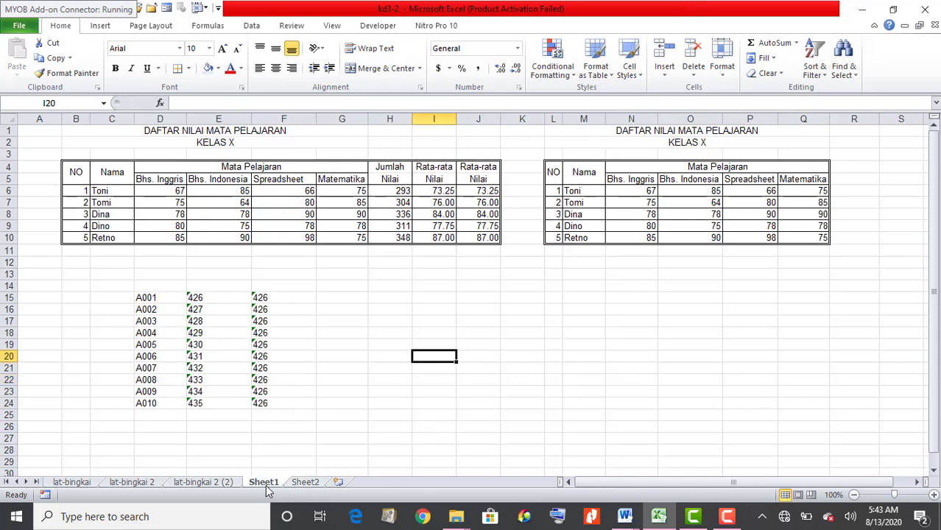